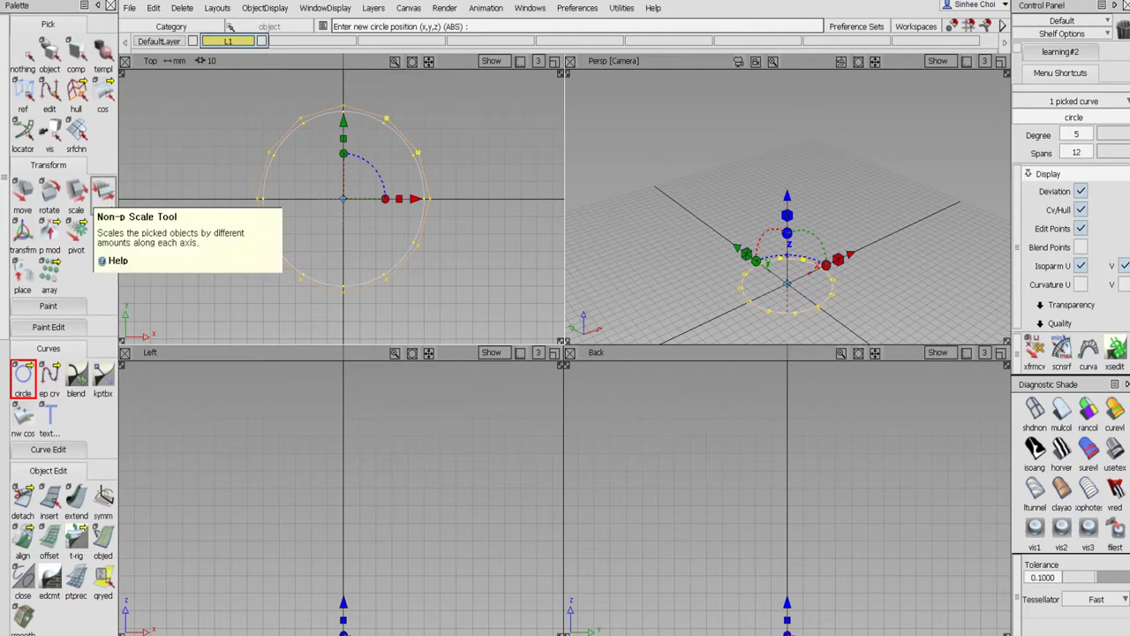
- Flatten the circle along Y into a wide ellipse with non-proportional scaling and raise it straight up above the ground grid
{"action": "left_click", "coordinate": [103, 191]}
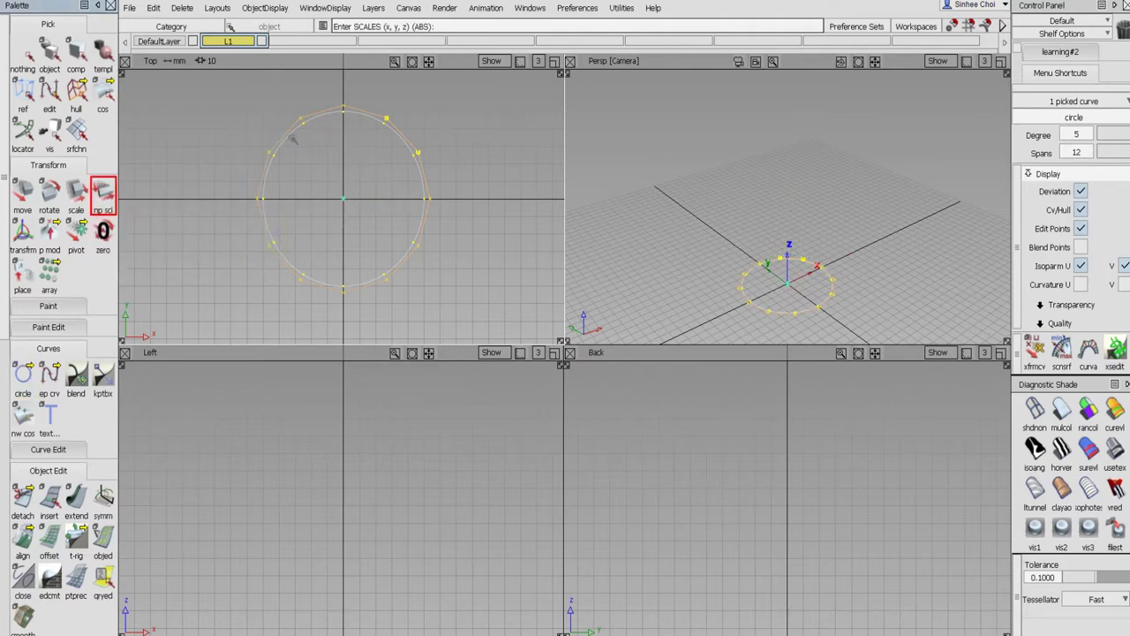
{"action": "right_click_drag", "start_coordinate": [292, 139], "coordinate": [287, 279]}
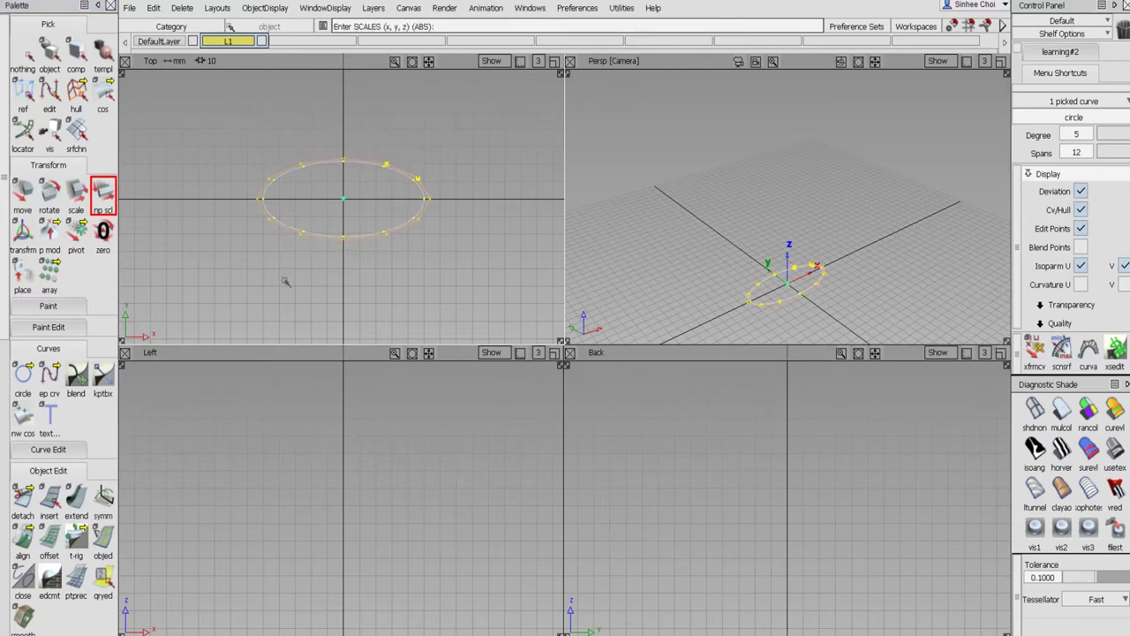
{"action": "left_click", "coordinate": [23, 191]}
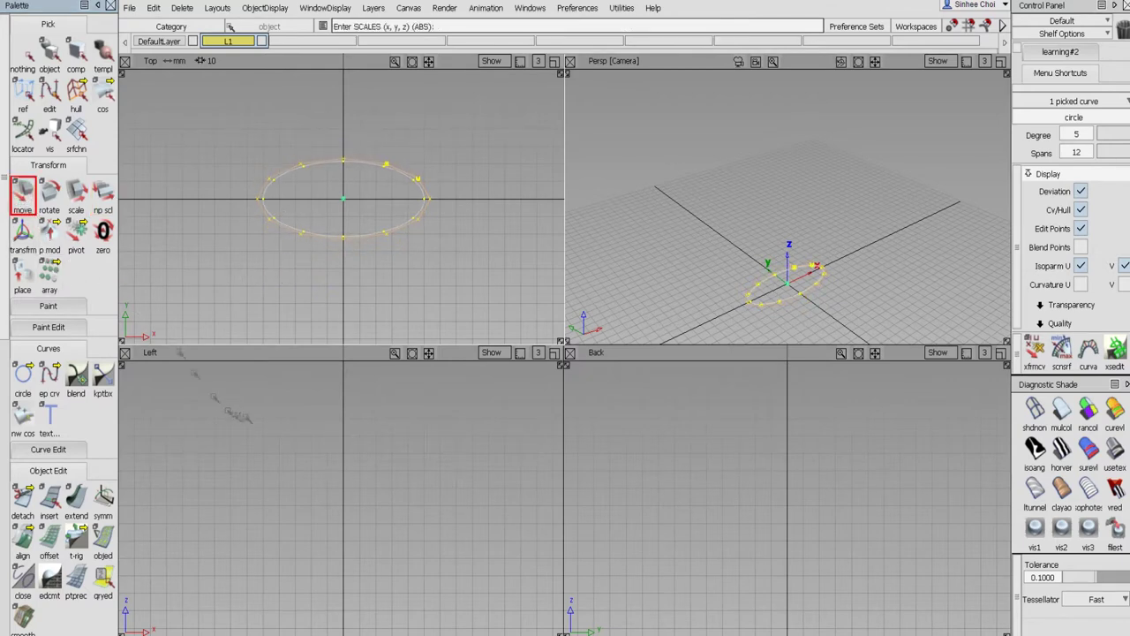
{"action": "right_click_drag", "start_coordinate": [345, 530], "coordinate": [349, 488]}
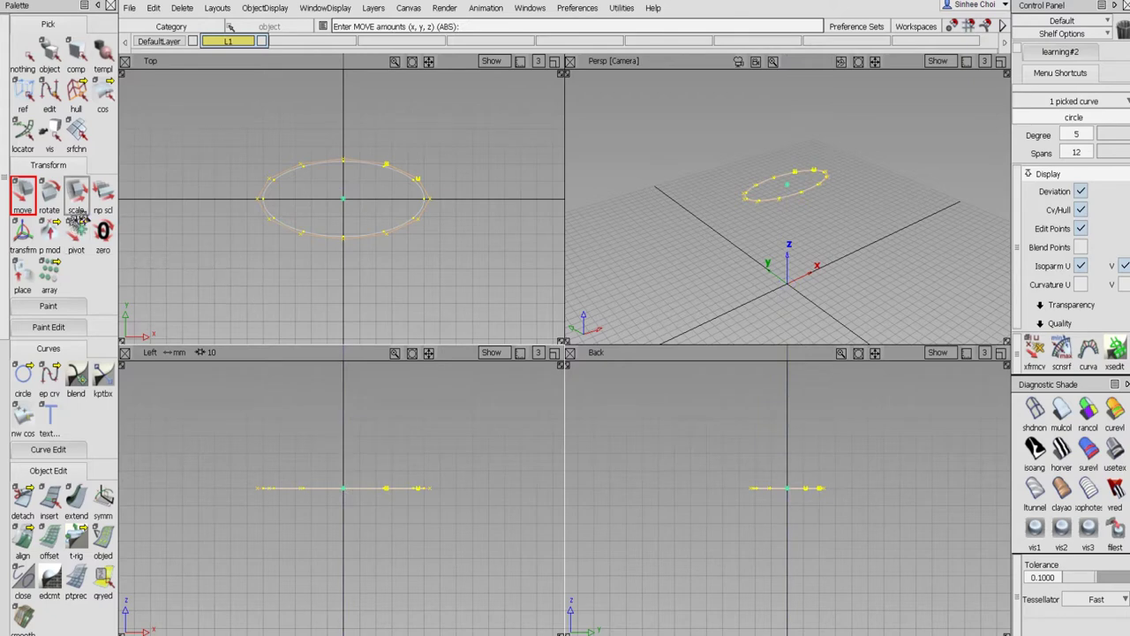
- Pick the ellipse's two middle CVs on the X = 0 axis and scale them slightly inward along Y
{"action": "left_click", "coordinate": [23, 55]}
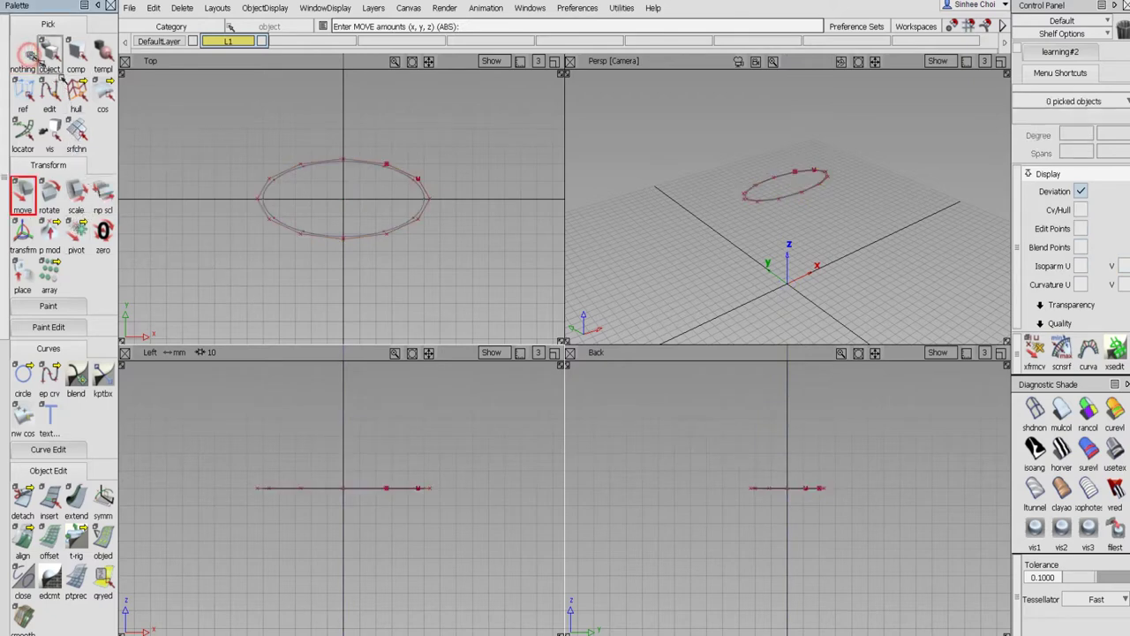
{"action": "left_click", "coordinate": [50, 99]}
{"action": "left_click_drag", "start_coordinate": [72, 99], "coordinate": [104, 104]}
{"action": "left_click_drag", "start_coordinate": [316, 141], "coordinate": [352, 263]}
{"action": "left_click", "coordinate": [103, 191]}
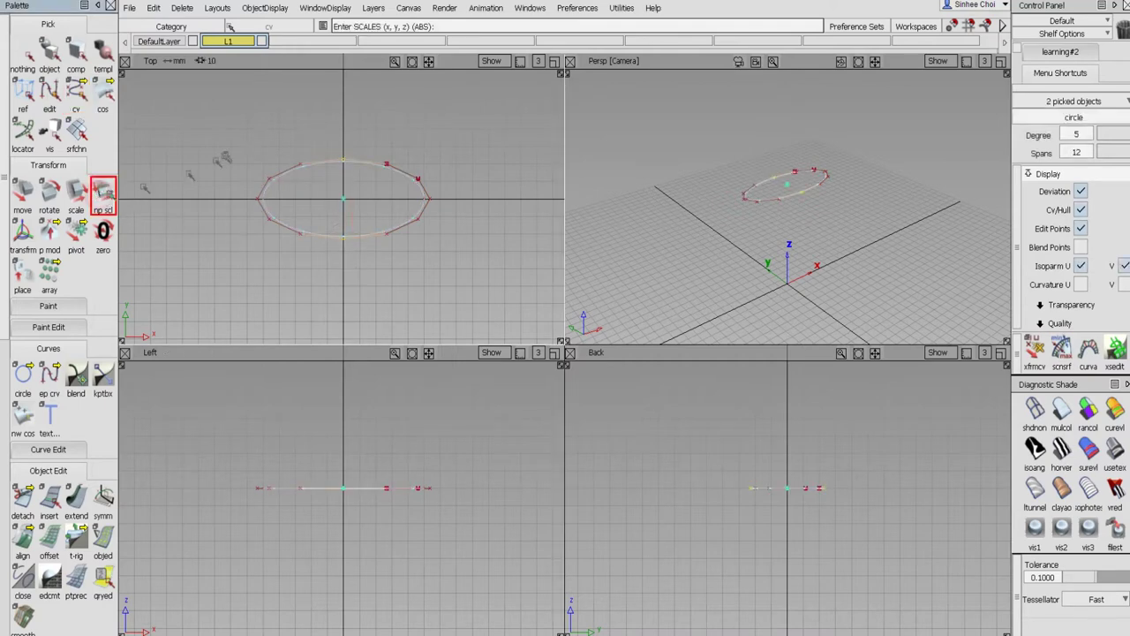
{"action": "right_click_drag", "start_coordinate": [226, 161], "coordinate": [226, 175]}
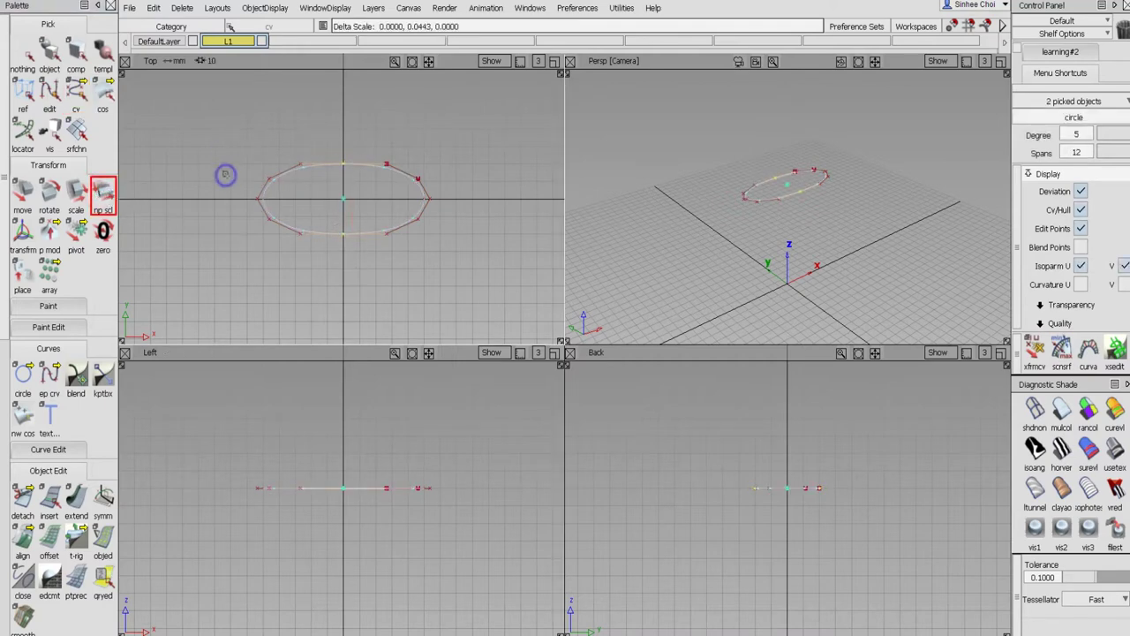
- Pick the four outer diagonal CVs and scale them outward in X and Y to square off the ellipse's corners
{"action": "left_click", "coordinate": [24, 53]}
{"action": "left_click", "coordinate": [76, 92]}
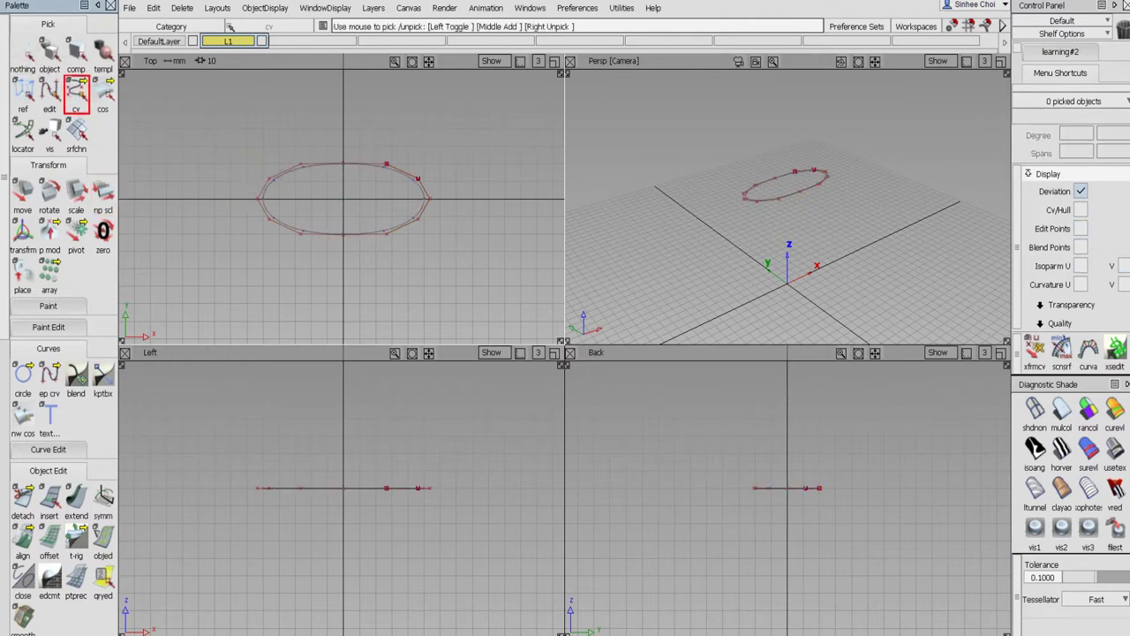
{"action": "left_click_drag", "start_coordinate": [292, 159], "coordinate": [267, 244]}
{"action": "left_click_drag", "start_coordinate": [428, 156], "coordinate": [408, 231]}
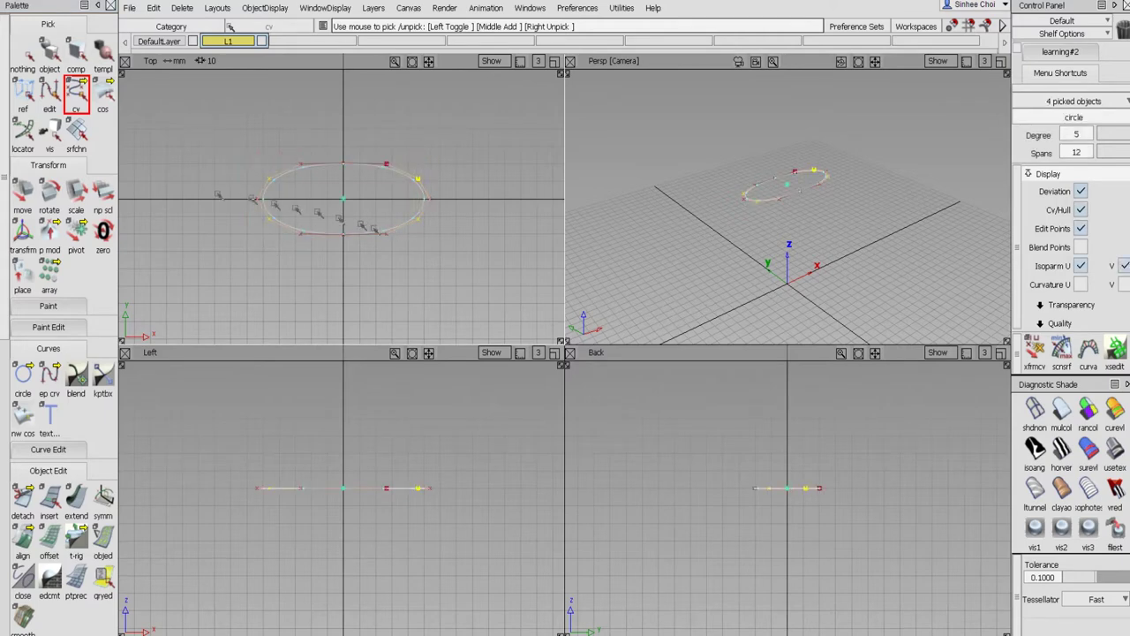
{"action": "left_click", "coordinate": [103, 194]}
{"action": "middle_click_drag", "start_coordinate": [245, 277], "coordinate": [237, 209]}
{"action": "left_click_drag", "start_coordinate": [237, 208], "coordinate": [254, 210]}
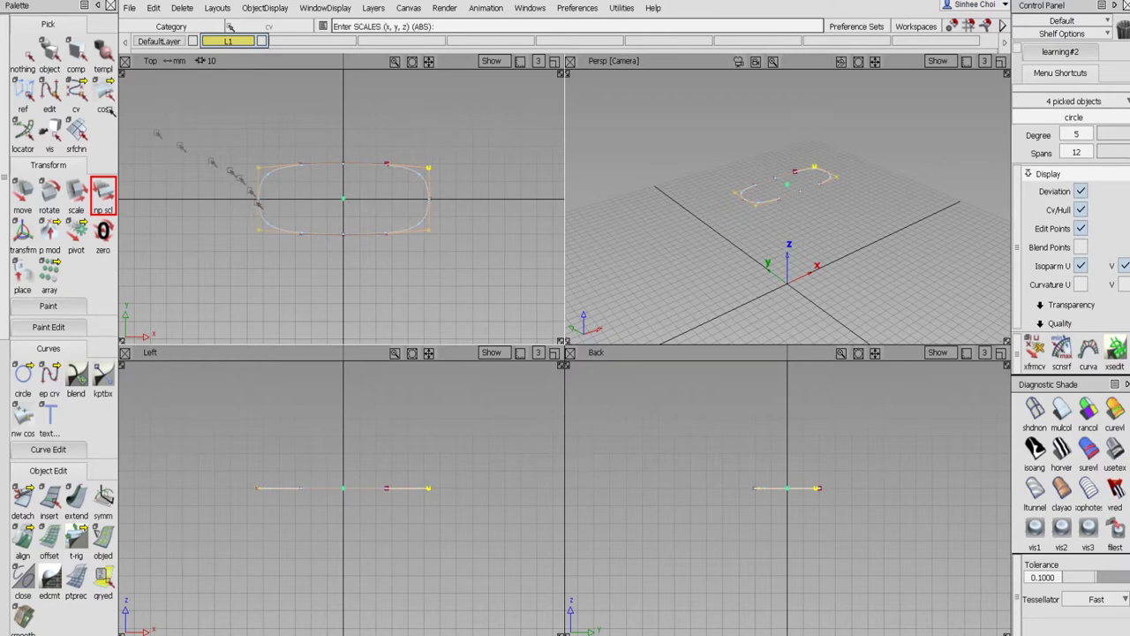
- Pick the four CVs between the corners and the centre line and scale them outward along X to tighten the corners
{"action": "left_click", "coordinate": [23, 55]}
{"action": "left_click", "coordinate": [78, 100]}
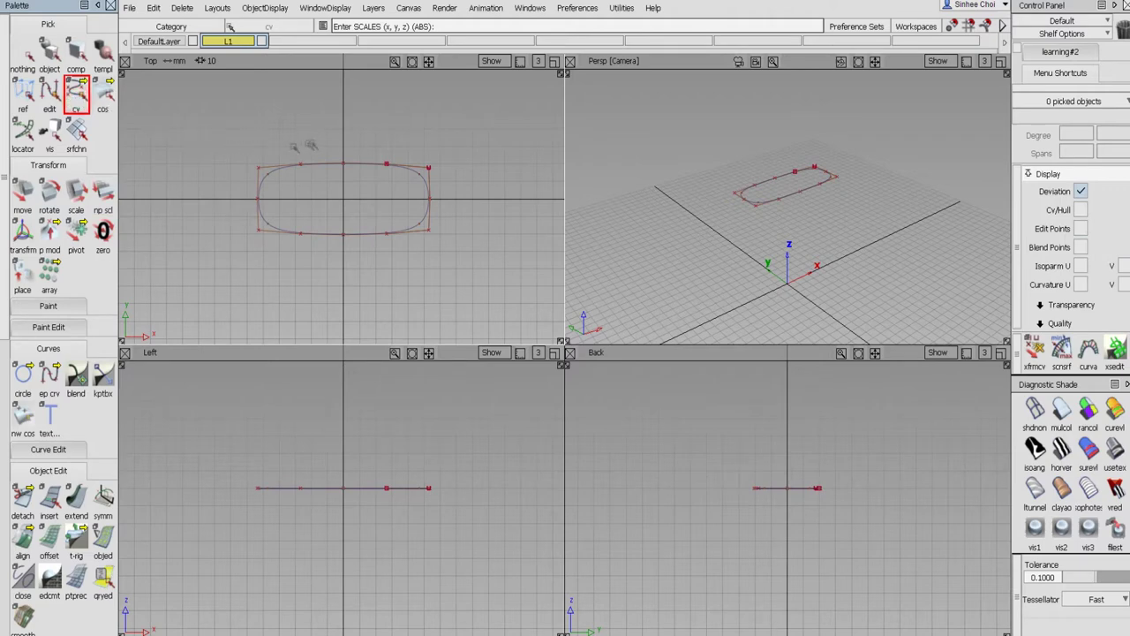
{"action": "left_click_drag", "start_coordinate": [311, 144], "coordinate": [278, 261]}
{"action": "left_click_drag", "start_coordinate": [368, 148], "coordinate": [391, 270]}
{"action": "left_click", "coordinate": [103, 194]}
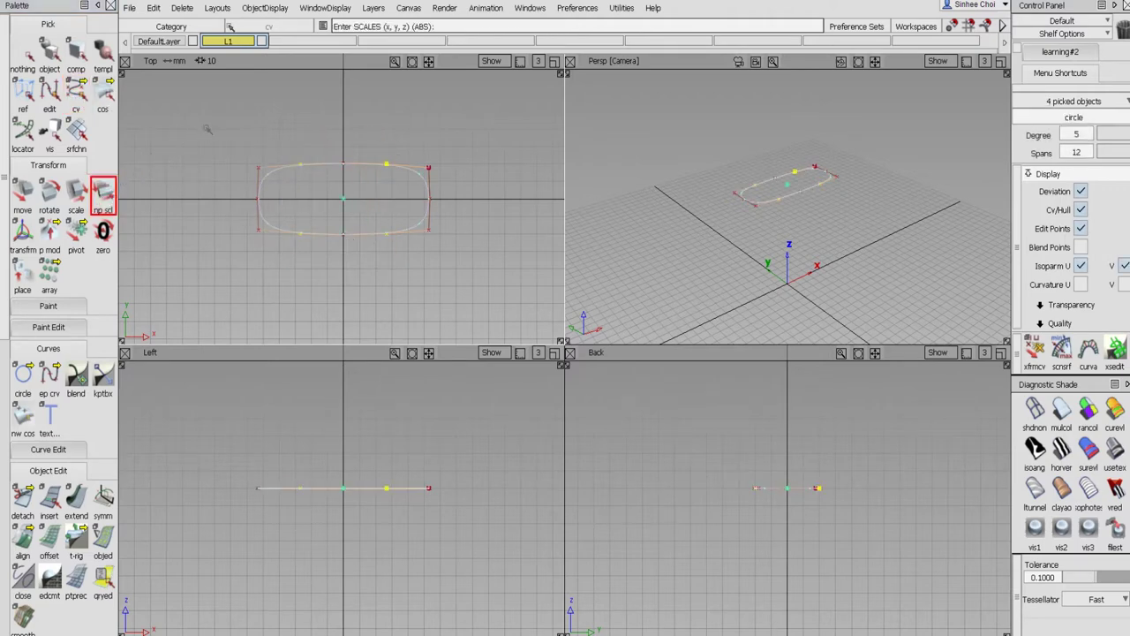
{"action": "left_click_drag", "start_coordinate": [212, 132], "coordinate": [320, 212]}
- Duplicate the rounded rectangle curve and move the copy straight down to just above the ground grid
{"action": "left_click", "coordinate": [49, 55]}
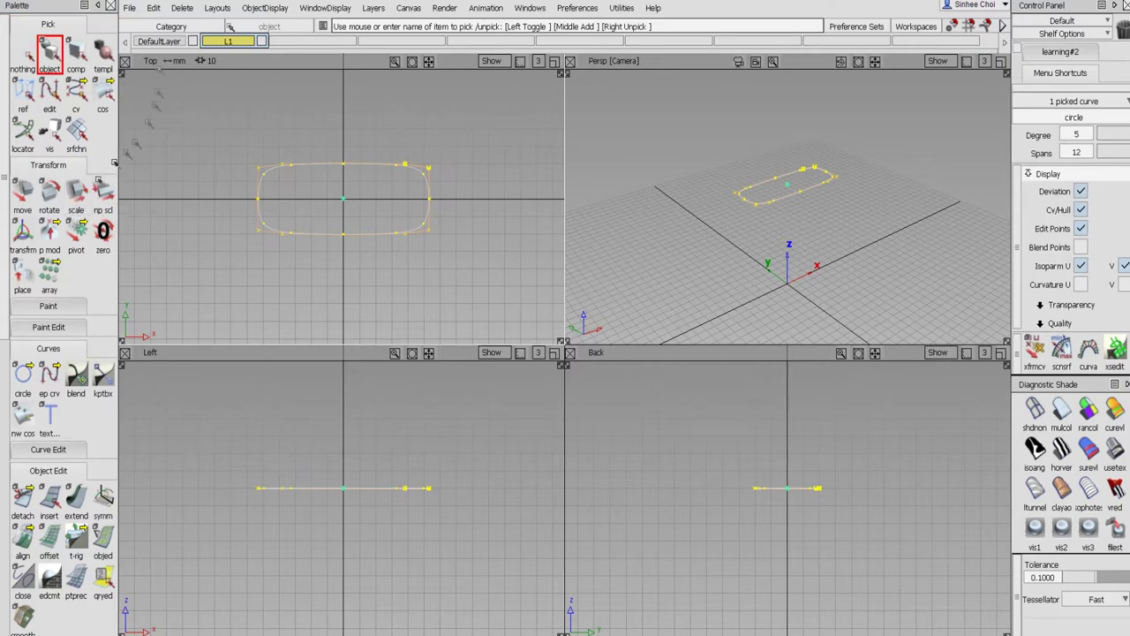
{"action": "left_click", "coordinate": [154, 8]}
{"action": "mouse_move", "coordinate": [160, 202]}
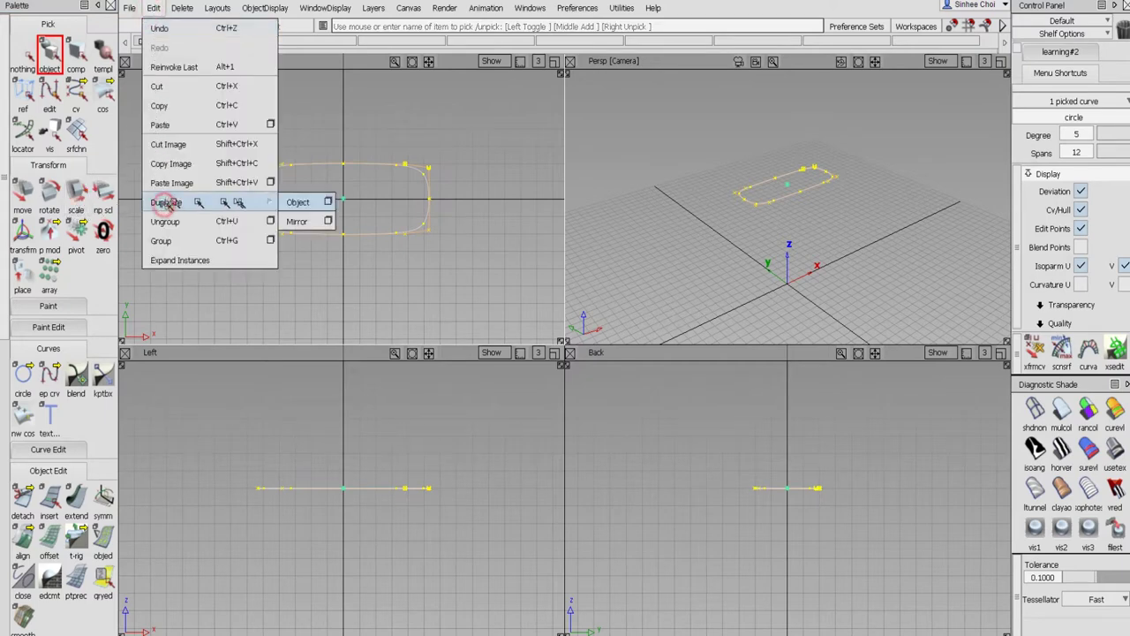
{"action": "left_click", "coordinate": [292, 202]}
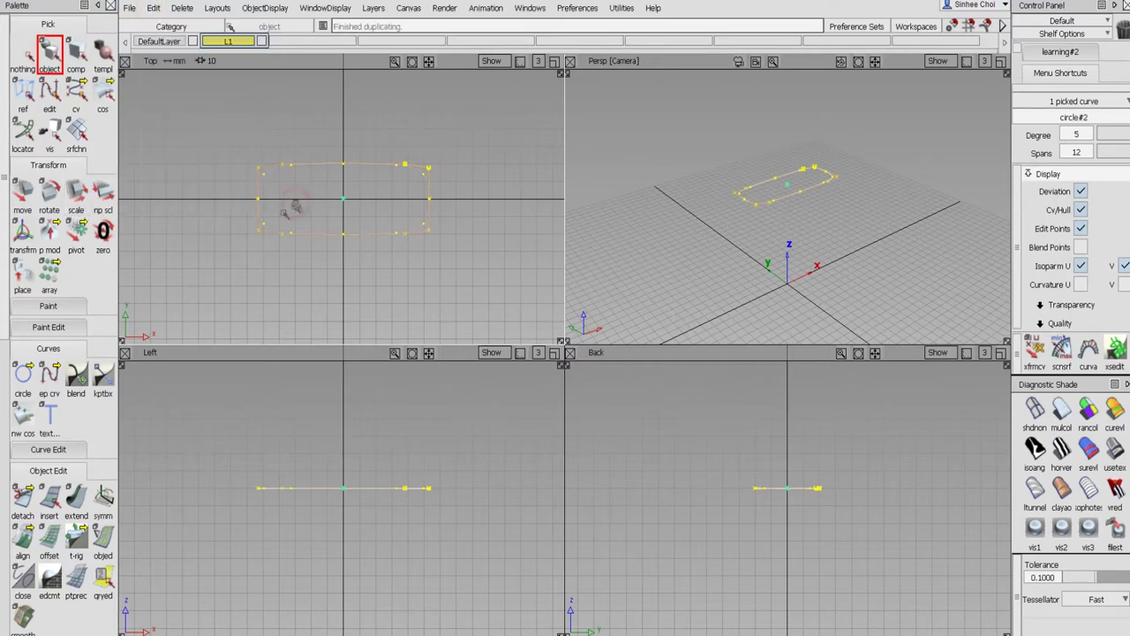
{"action": "left_click", "coordinate": [24, 204]}
{"action": "right_click_drag", "start_coordinate": [371, 417], "coordinate": [344, 424], "text": "alt+shift"}
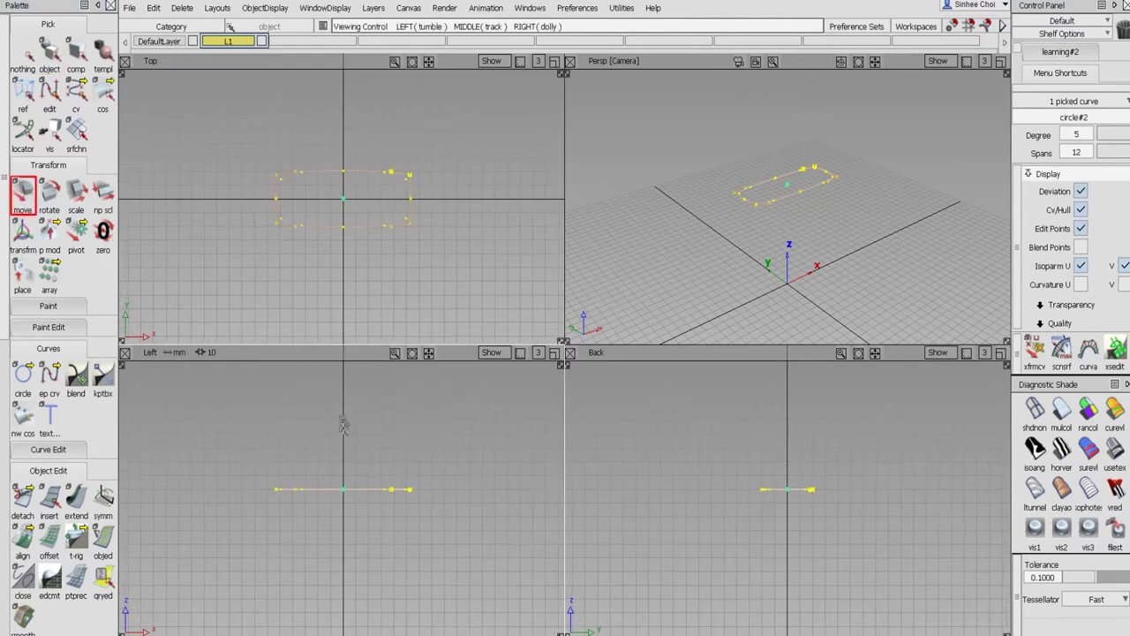
{"action": "middle_click_drag", "start_coordinate": [344, 424], "coordinate": [339, 385], "text": "alt+shift"}
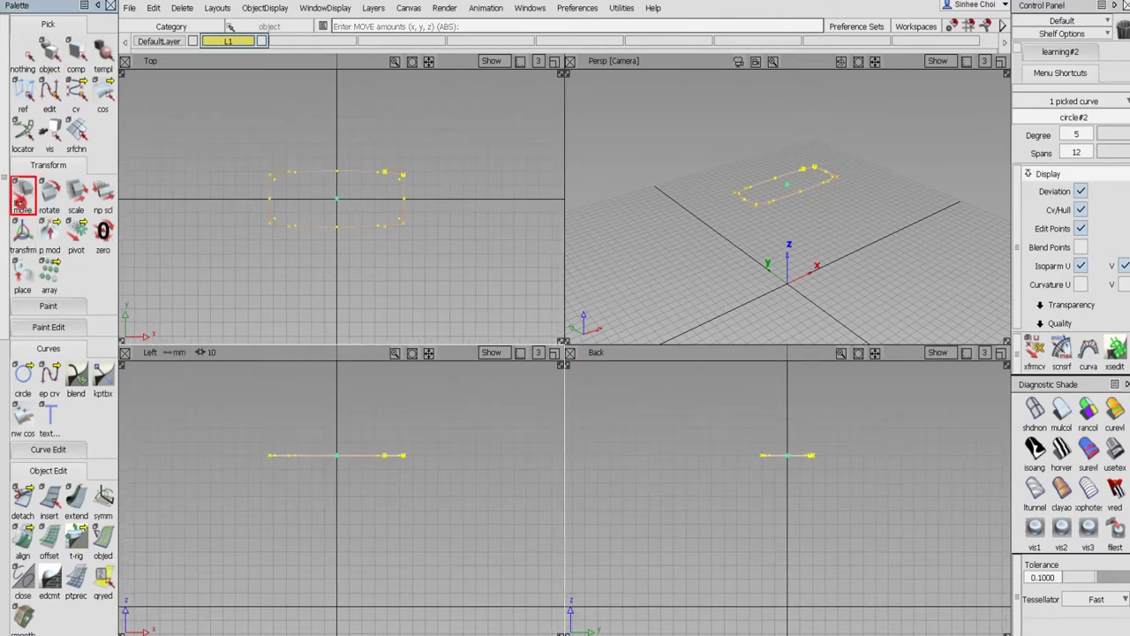
{"action": "right_click", "coordinate": [341, 594]}
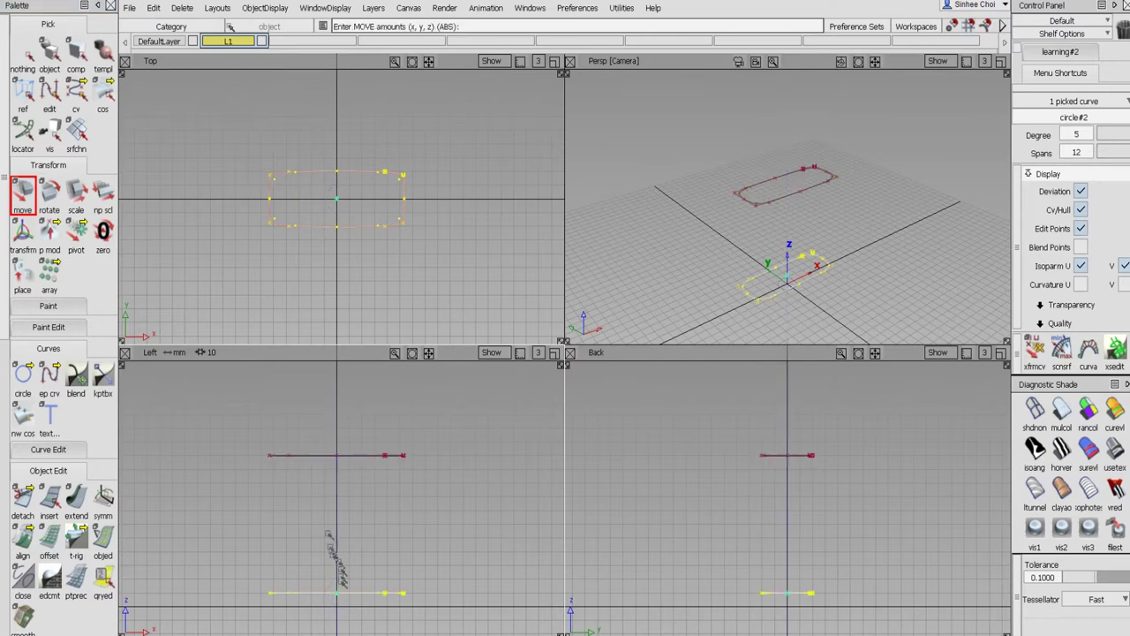
- Scale the lower curve non-proportionally so it is narrower than the upper one in X and slightly narrower in Y
{"action": "left_click", "coordinate": [102, 203]}
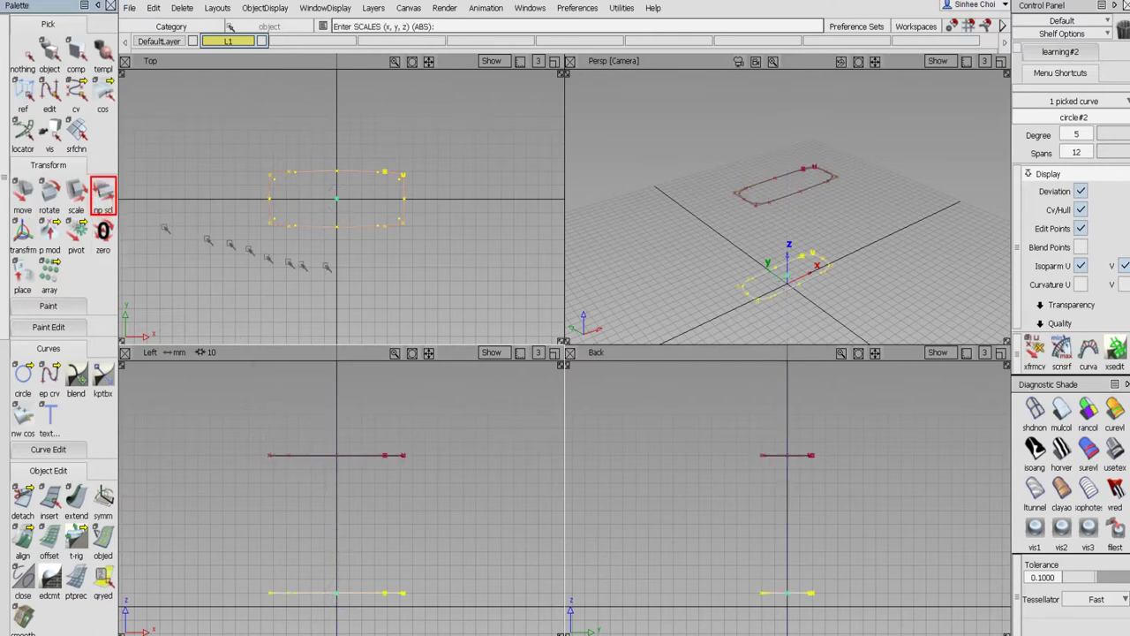
{"action": "left_click_drag", "start_coordinate": [374, 280], "coordinate": [353, 297]}
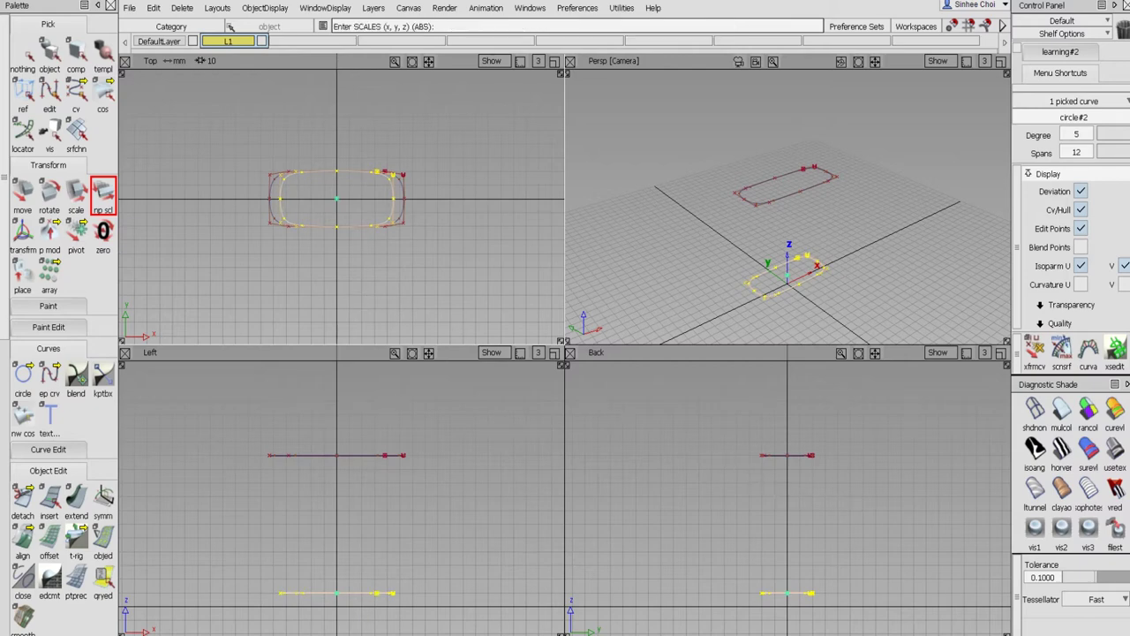
{"action": "left_click_drag", "start_coordinate": [857, 503], "coordinate": [849, 500]}
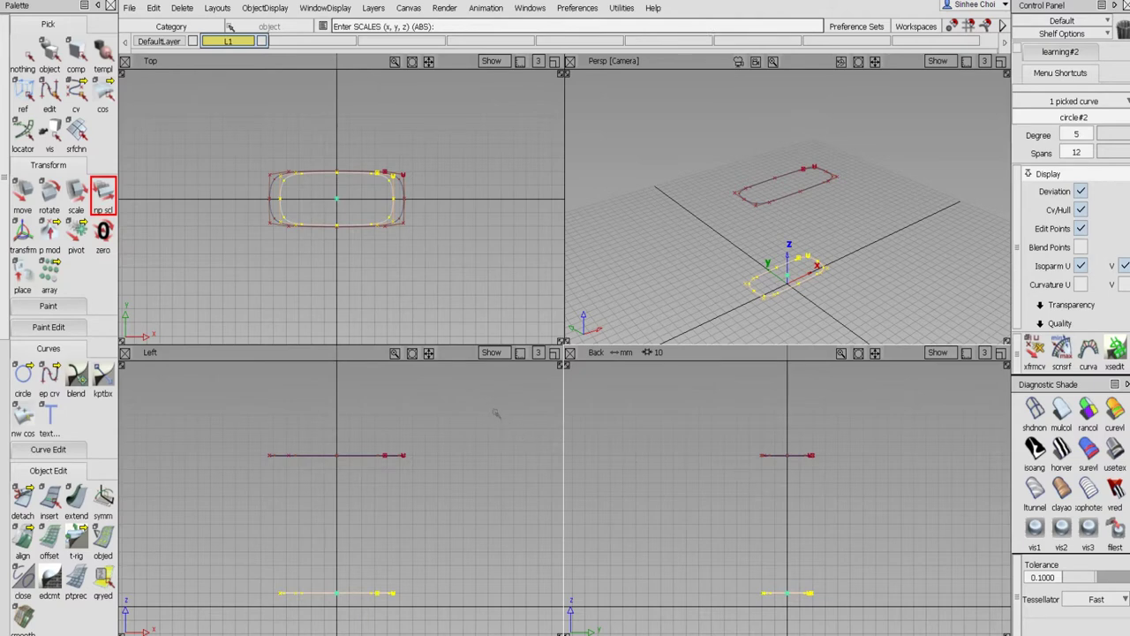
{"action": "left_click_drag", "start_coordinate": [472, 430], "coordinate": [477, 431]}
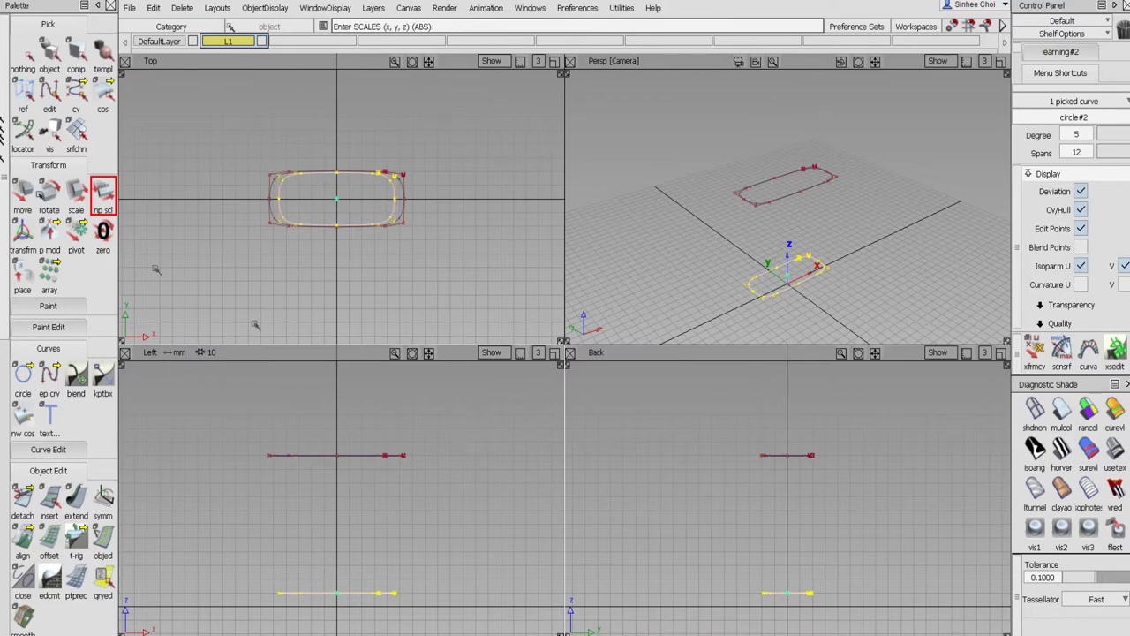
- Pick only the upper rounded rectangle curve and duplicate it in place
{"action": "left_click", "coordinate": [23, 55]}
{"action": "left_click", "coordinate": [51, 55]}
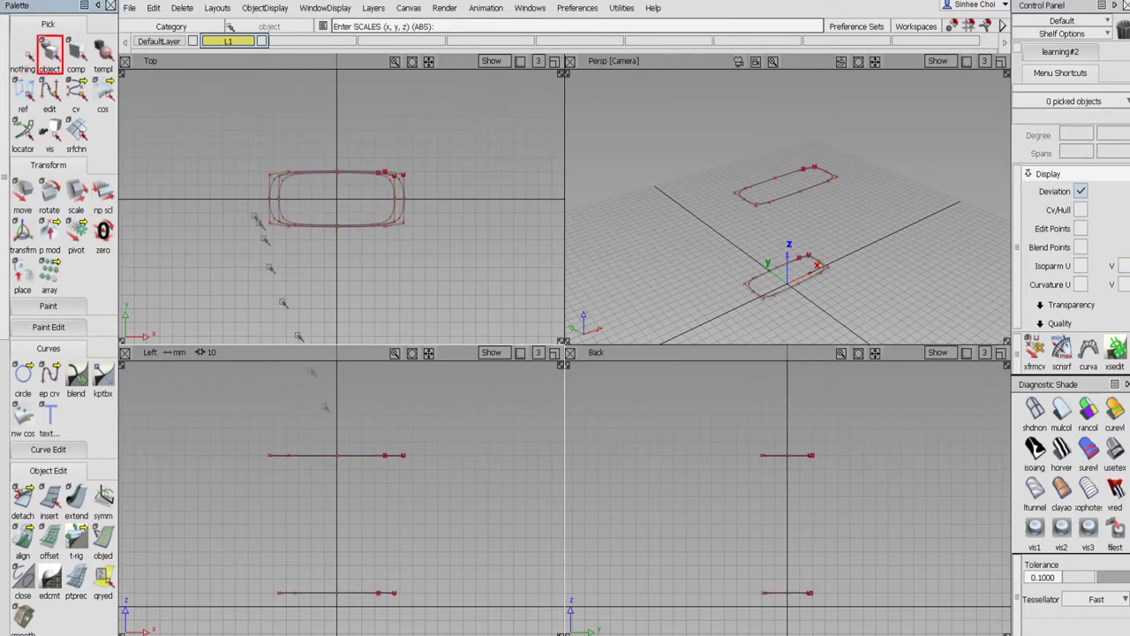
{"action": "left_click", "coordinate": [274, 455]}
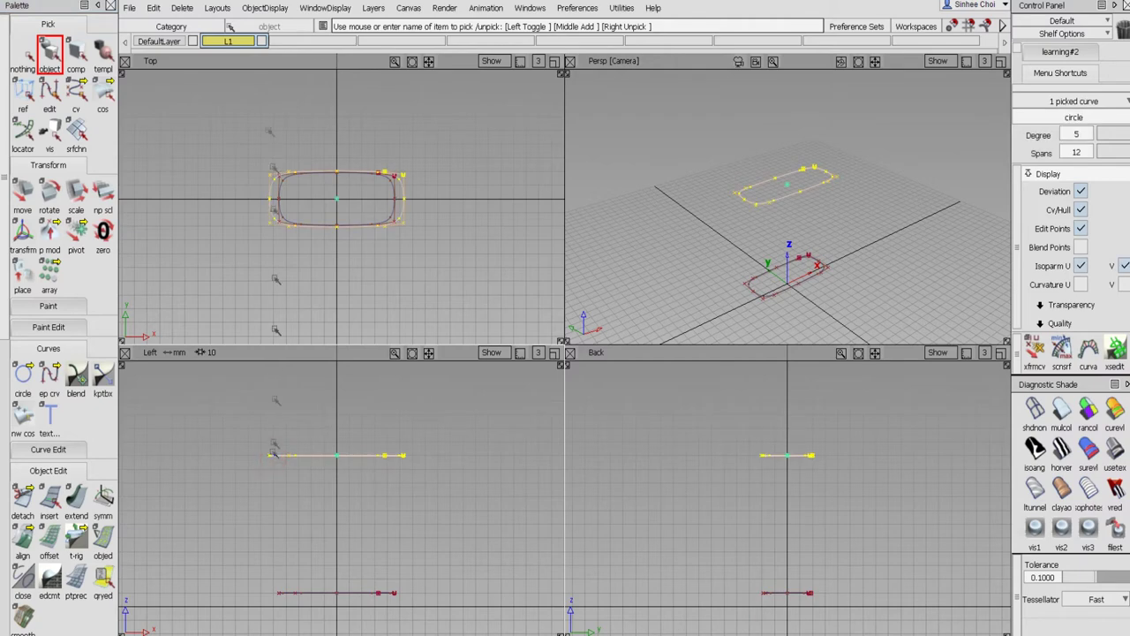
{"action": "left_click", "coordinate": [154, 9]}
{"action": "mouse_move", "coordinate": [184, 202]}
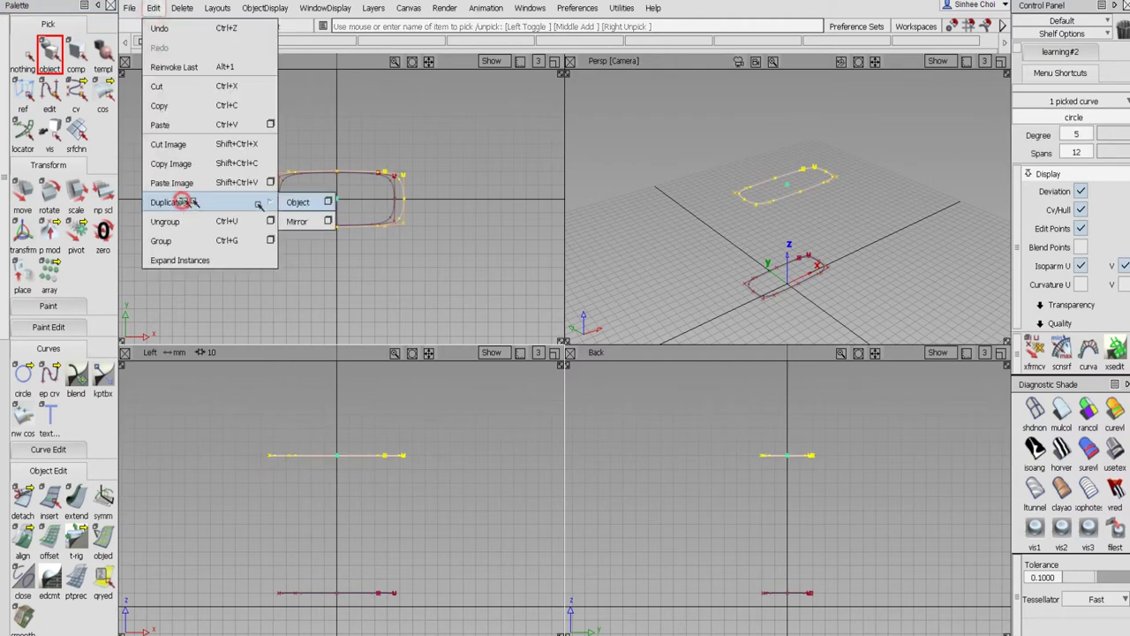
{"action": "left_click", "coordinate": [295, 201]}
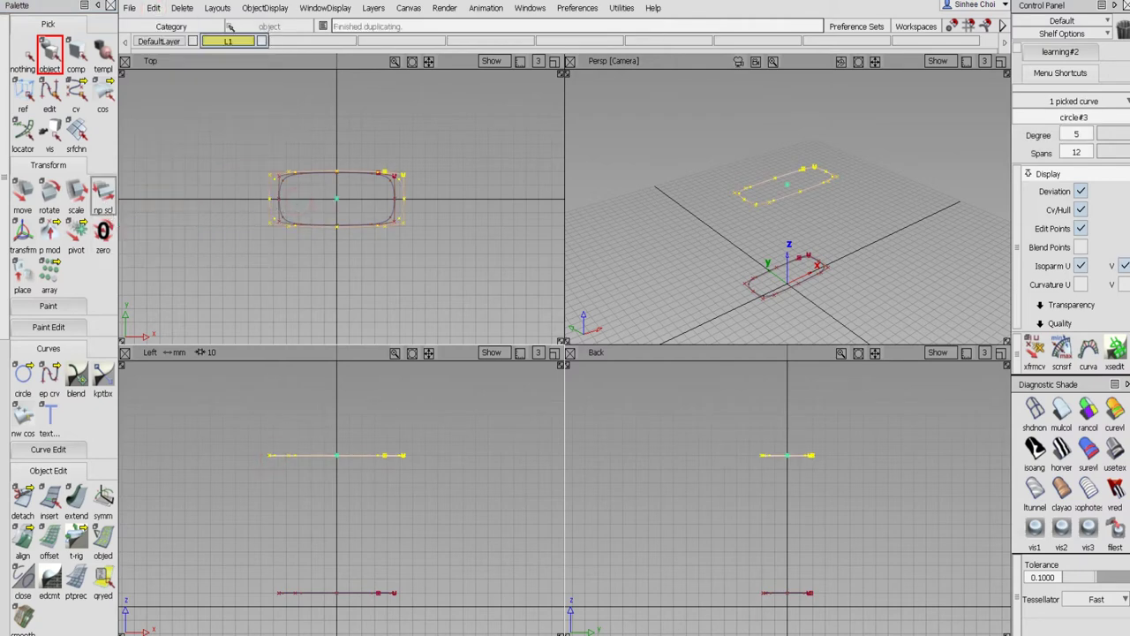
- Scale the new copy down to about 61 by 32 mm and move it straight up above the other two curves
{"action": "left_click", "coordinate": [102, 194]}
{"action": "left_click_drag", "start_coordinate": [439, 278], "coordinate": [374, 276]}
{"action": "right_click_drag", "start_coordinate": [417, 279], "coordinate": [421, 305]}
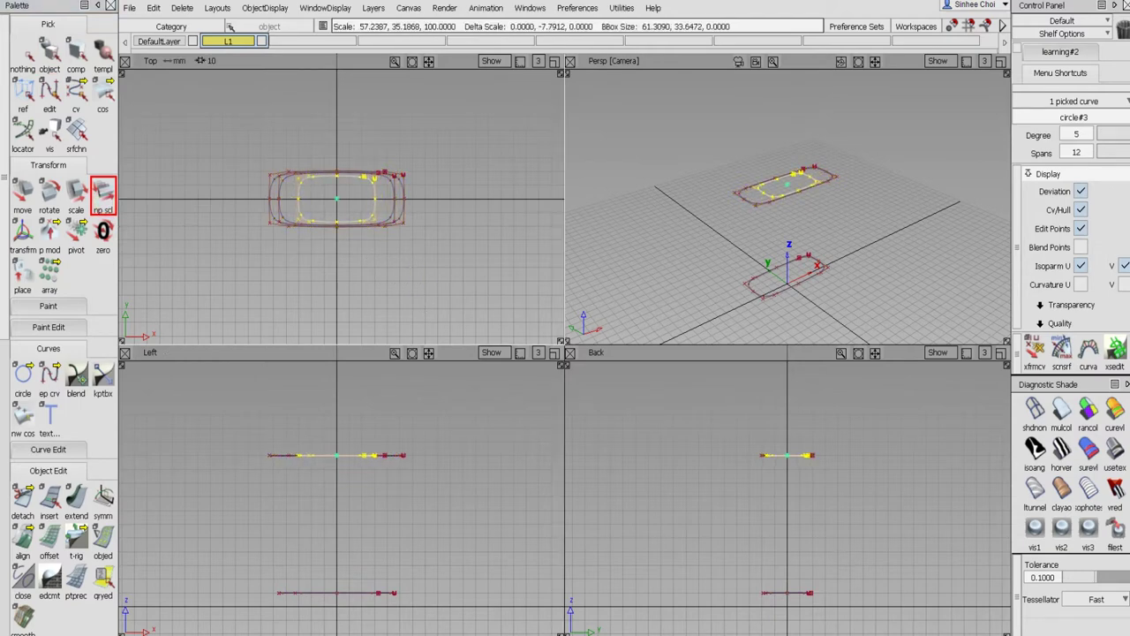
{"action": "middle_click_drag", "start_coordinate": [421, 308], "coordinate": [422, 313]}
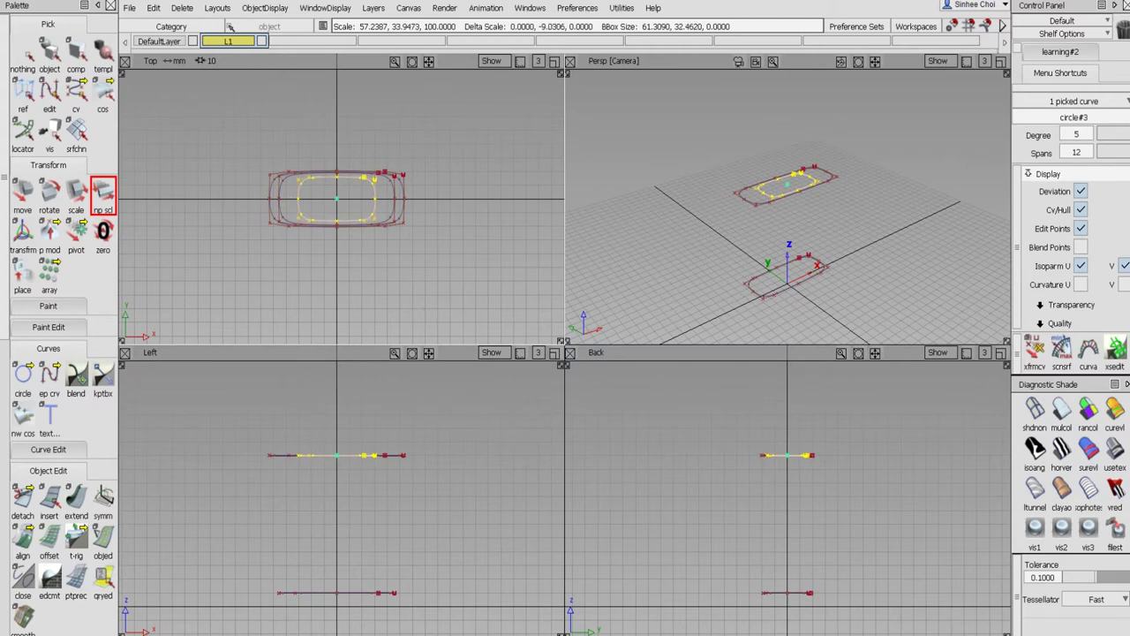
{"action": "left_click", "coordinate": [22, 191]}
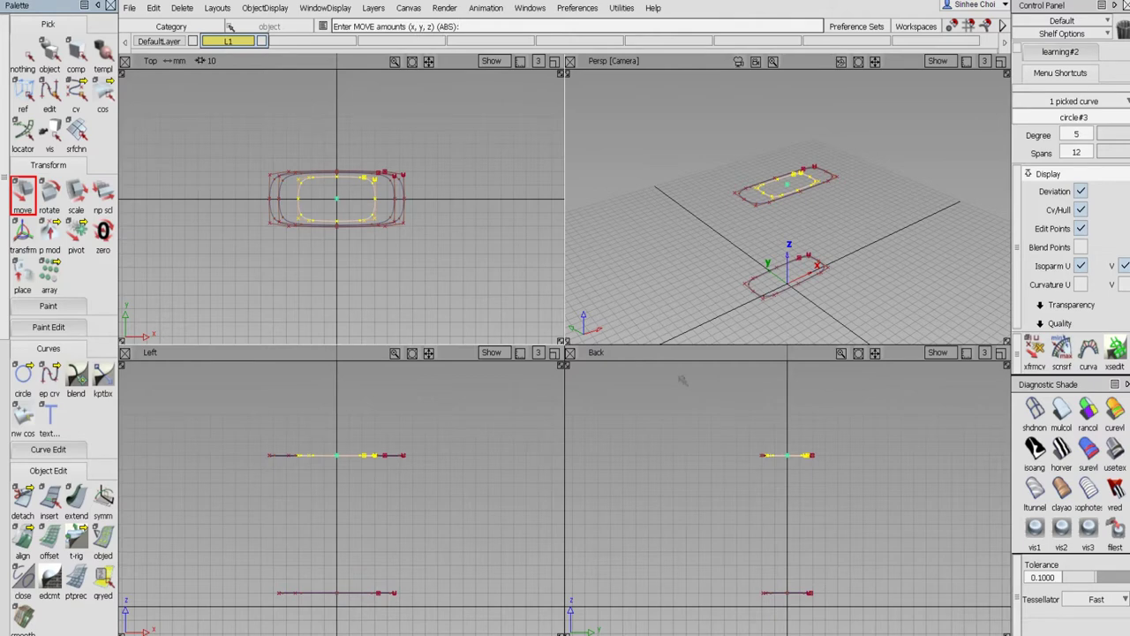
{"action": "right_click_drag", "start_coordinate": [682, 380], "coordinate": [686, 384], "text": "alt"}
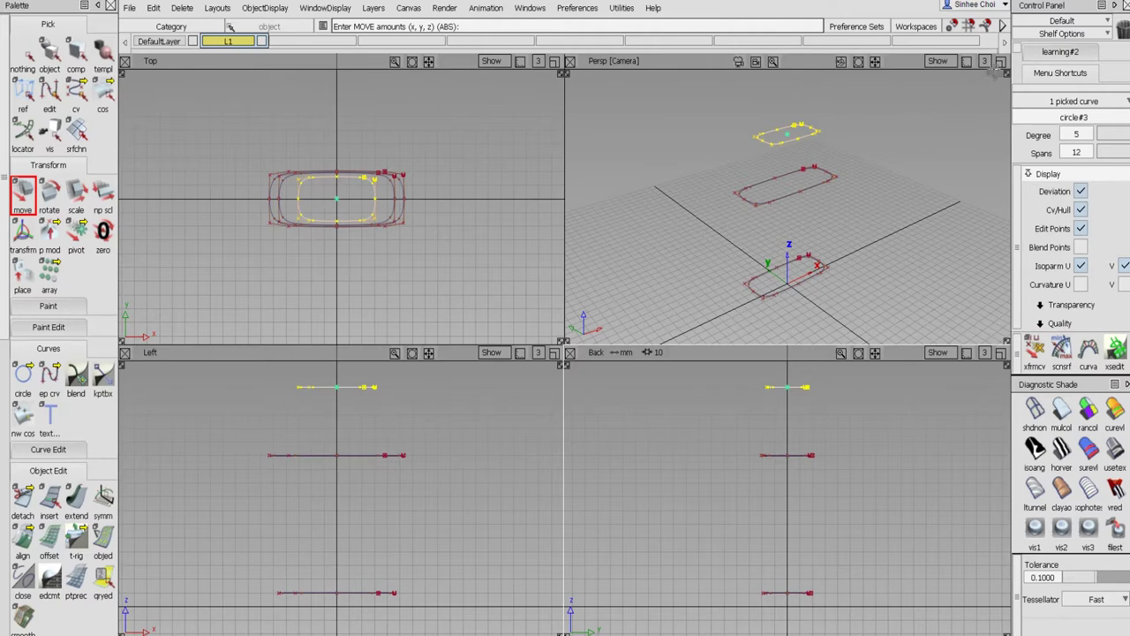
- Clear the selection and skin a surface between the middle and bottom rounded rectangle curves
{"action": "left_click", "coordinate": [1001, 64]}
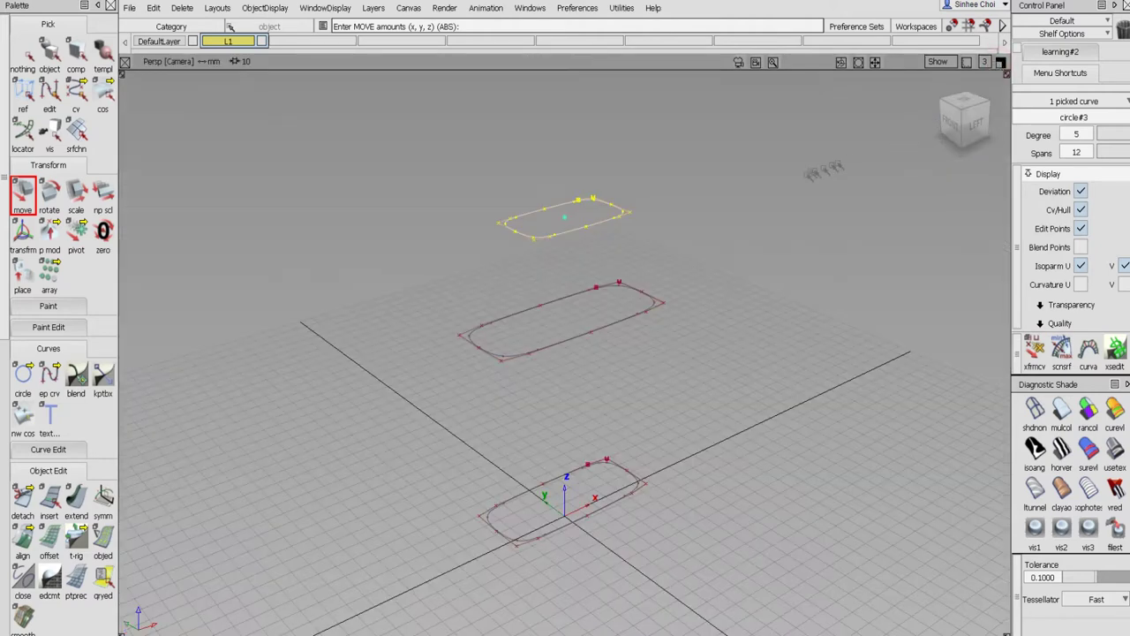
{"action": "middle_click_drag", "start_coordinate": [801, 181], "coordinate": [799, 199], "text": "alt+shift"}
{"action": "left_click_drag", "start_coordinate": [799, 199], "coordinate": [799, 206], "text": "alt+shift"}
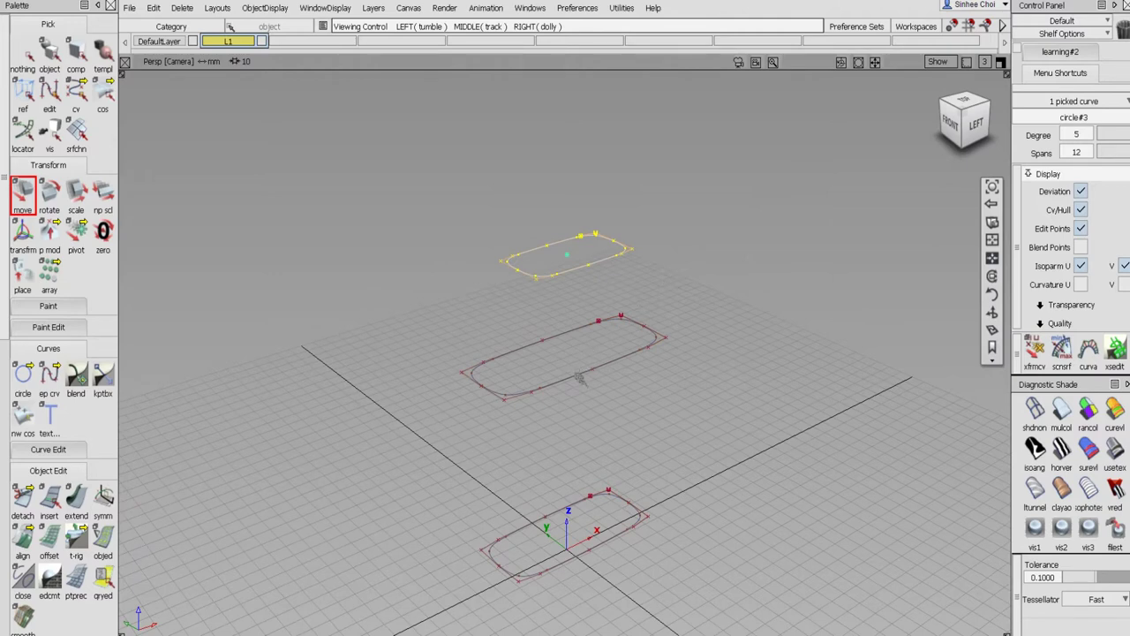
{"action": "left_click", "coordinate": [581, 375], "text": "alt+shift"}
{"action": "left_click_drag", "start_coordinate": [523, 347], "coordinate": [587, 336], "text": "alt+shift"}
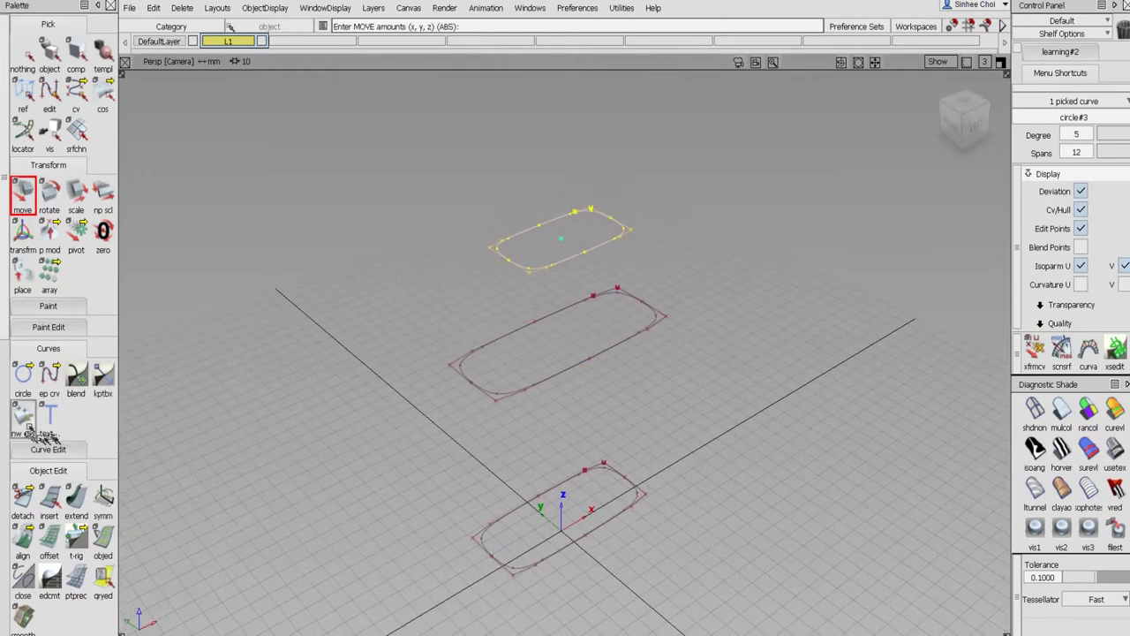
{"action": "left_click", "coordinate": [23, 56]}
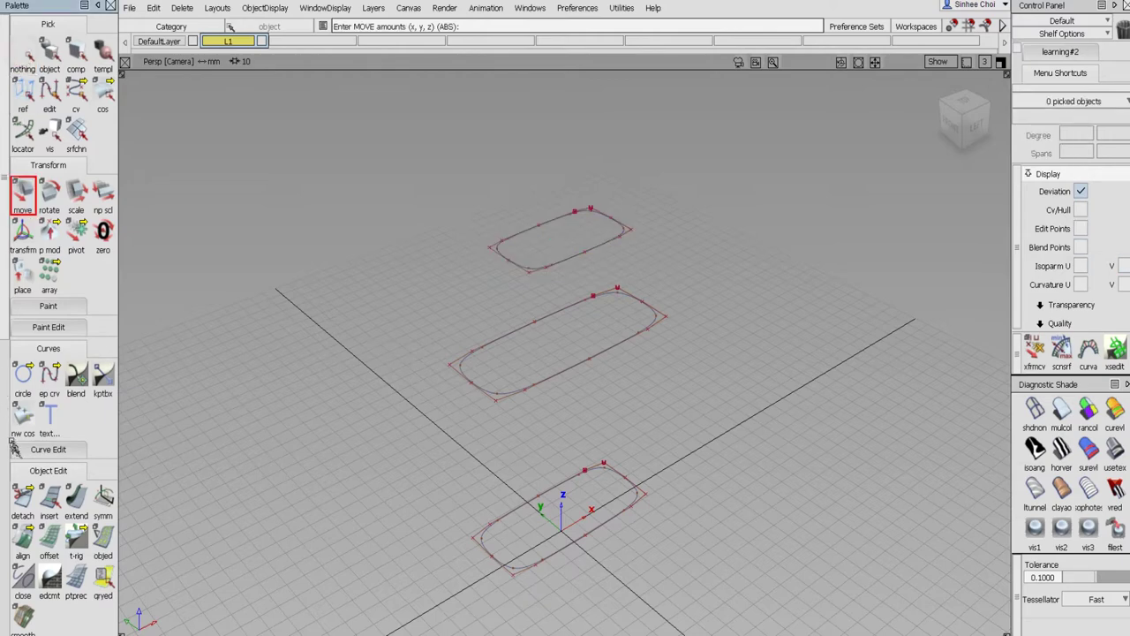
{"action": "scroll", "coordinate": [6, 451], "scroll_direction": "down", "scroll_amount": 6}
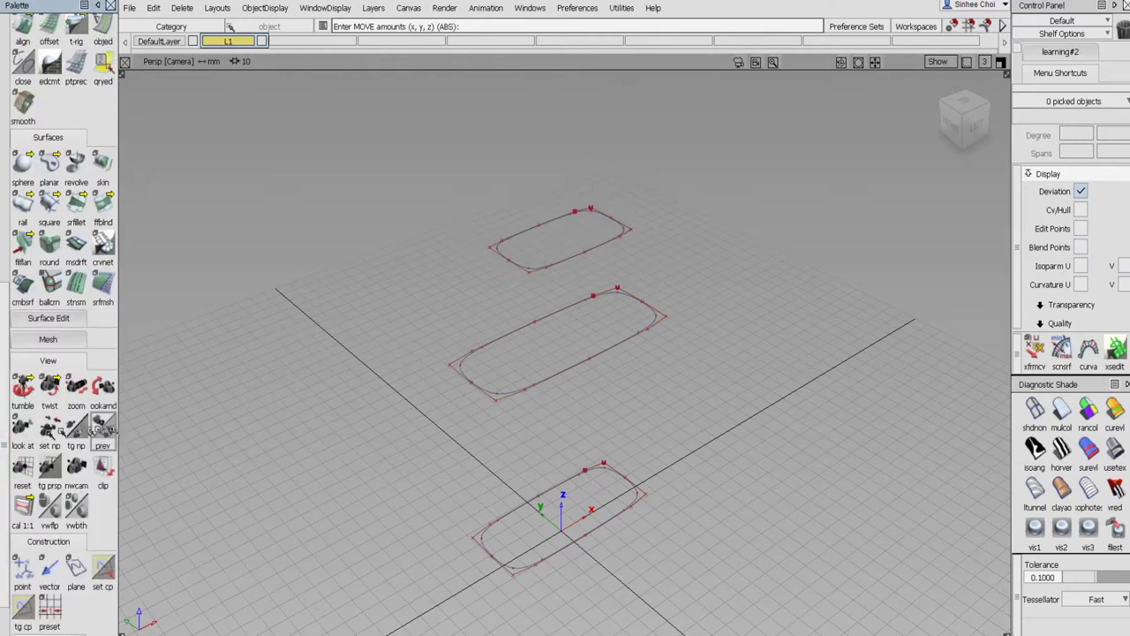
{"action": "double_click", "coordinate": [101, 166]}
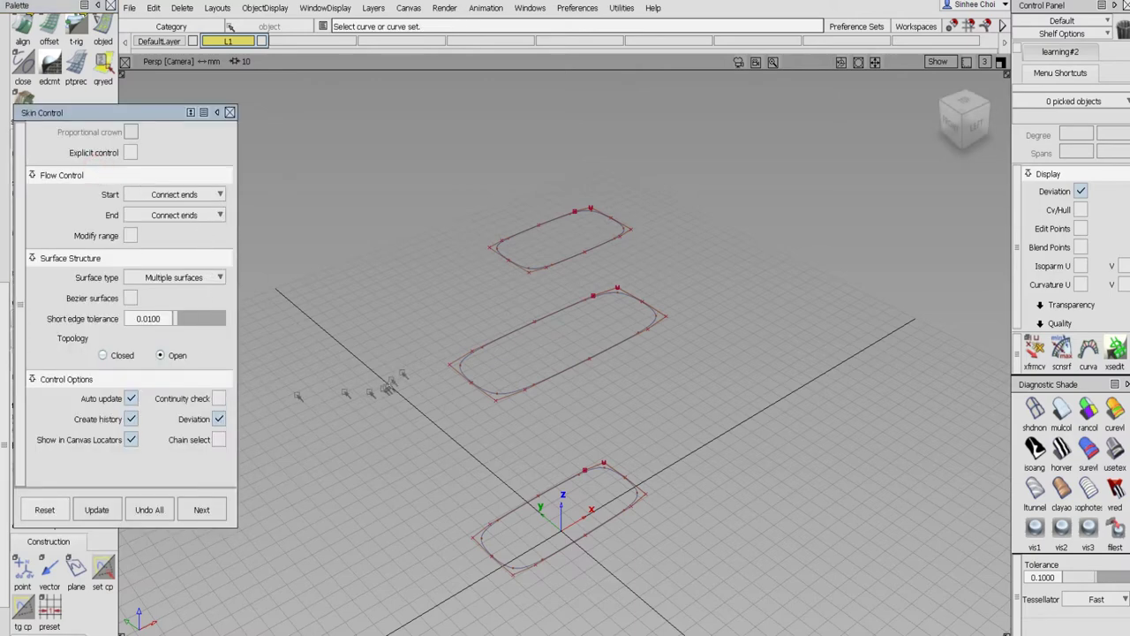
{"action": "left_click", "coordinate": [497, 393]}
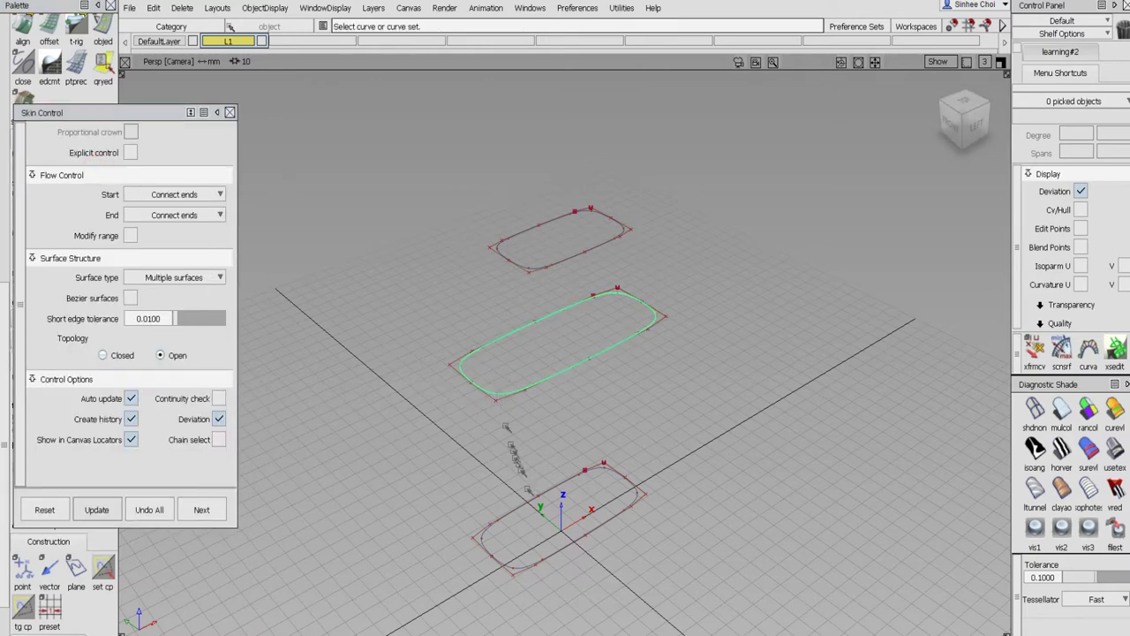
{"action": "left_click", "coordinate": [535, 562]}
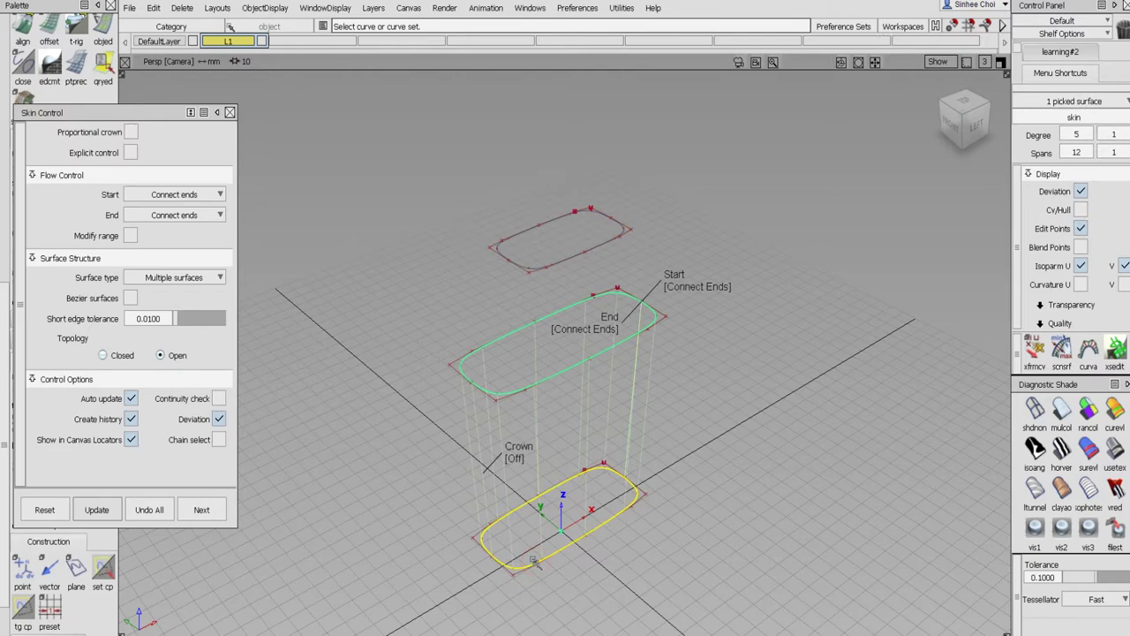
{"action": "left_click", "coordinate": [211, 510]}
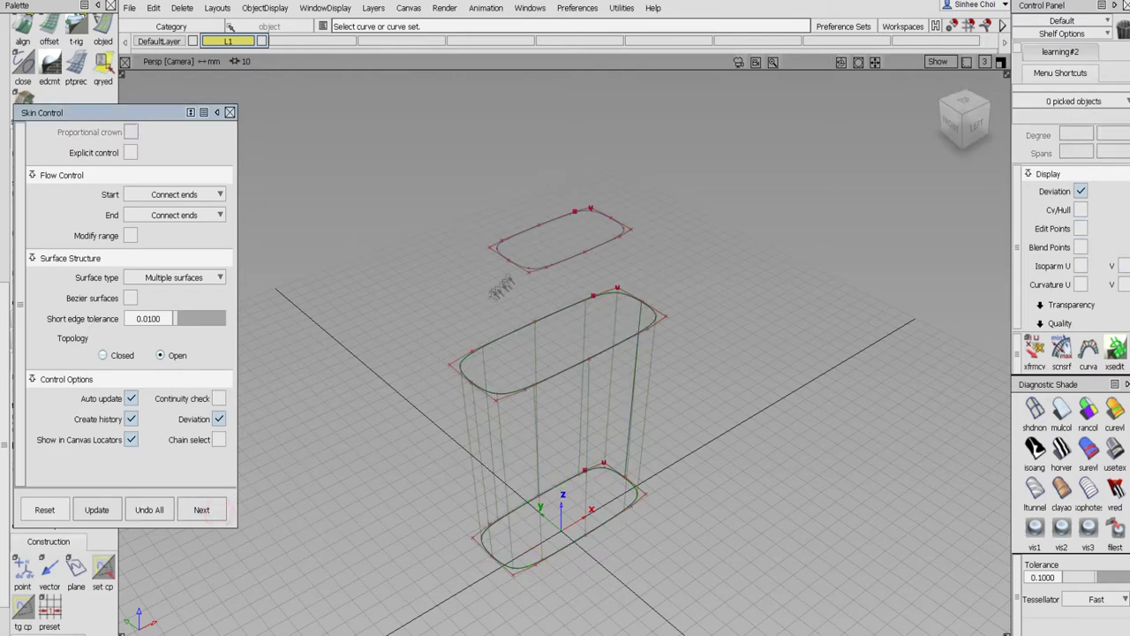
- Skin a second surface between the top and middle rounded rectangle curves
{"action": "left_click", "coordinate": [515, 263]}
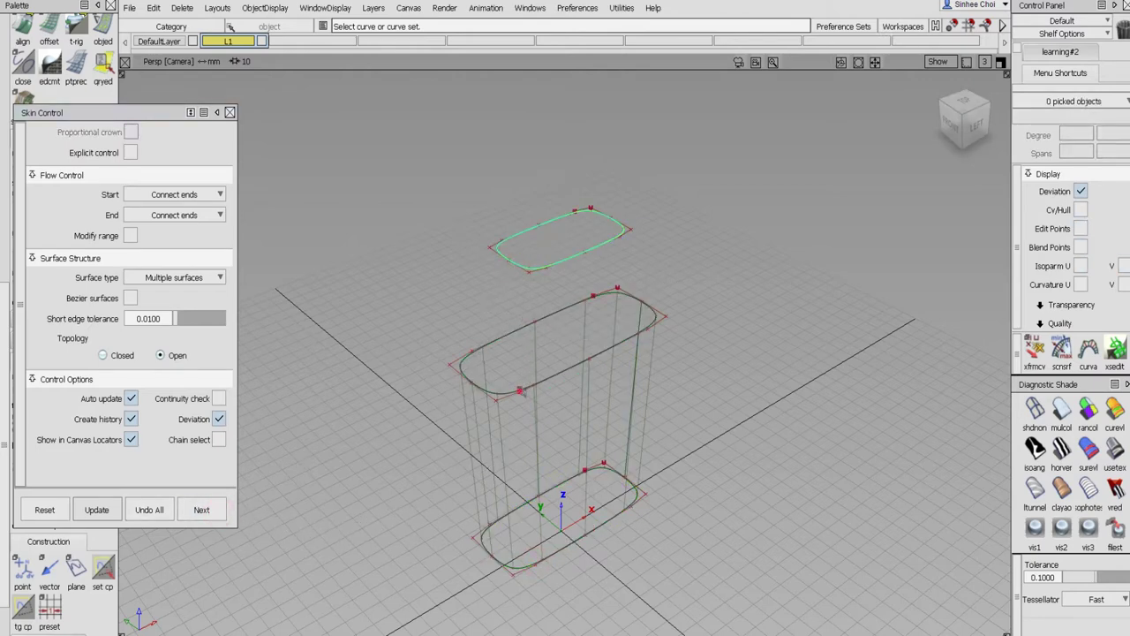
{"action": "left_click", "coordinate": [521, 391]}
{"action": "left_click", "coordinate": [531, 402]}
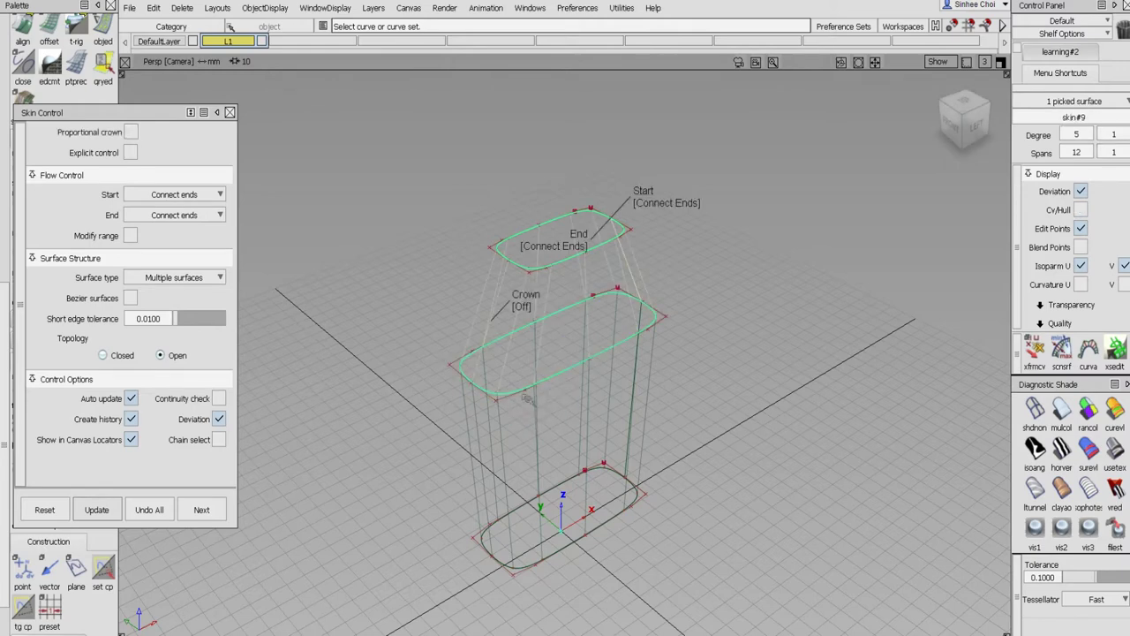
{"action": "left_click_drag", "start_coordinate": [569, 298], "coordinate": [545, 289], "text": "alt+shift"}
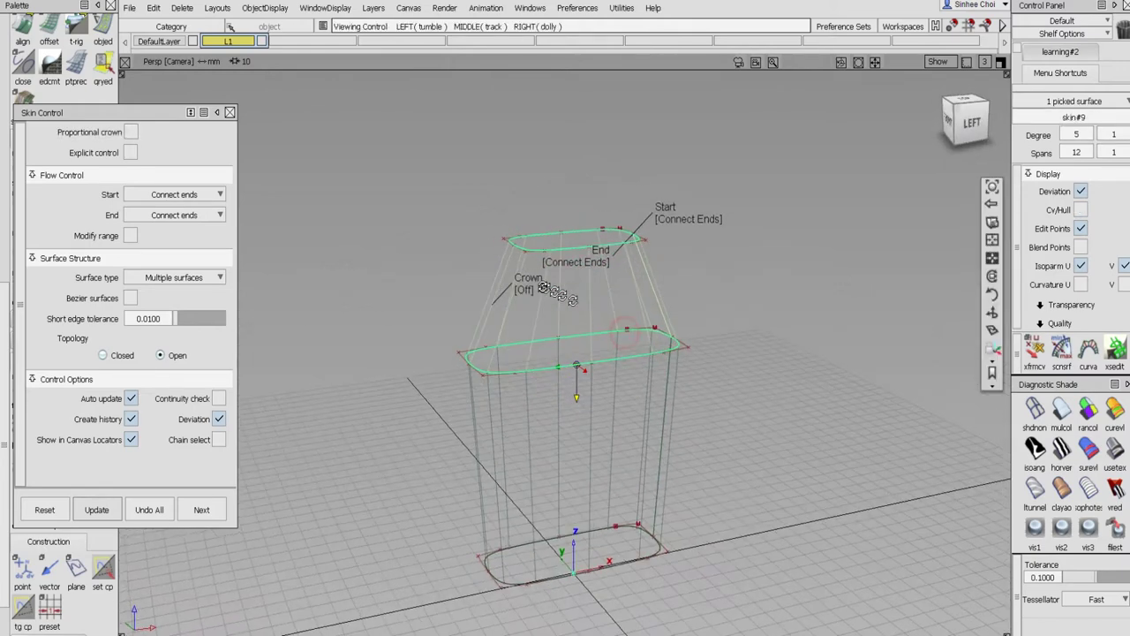
- Pick the bottom curve circle#2 and scale it non-proportionally to be slightly narrower in Y
{"action": "left_click", "coordinate": [1001, 61]}
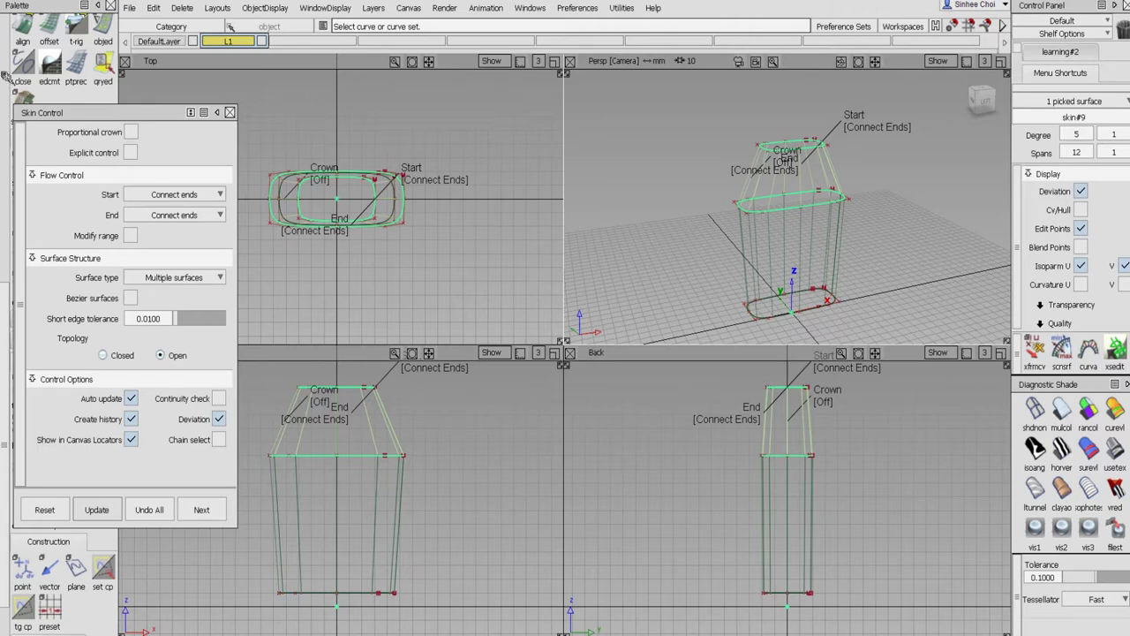
{"action": "scroll", "coordinate": [7, 78], "scroll_direction": "up", "scroll_amount": 10}
{"action": "left_click", "coordinate": [49, 55]}
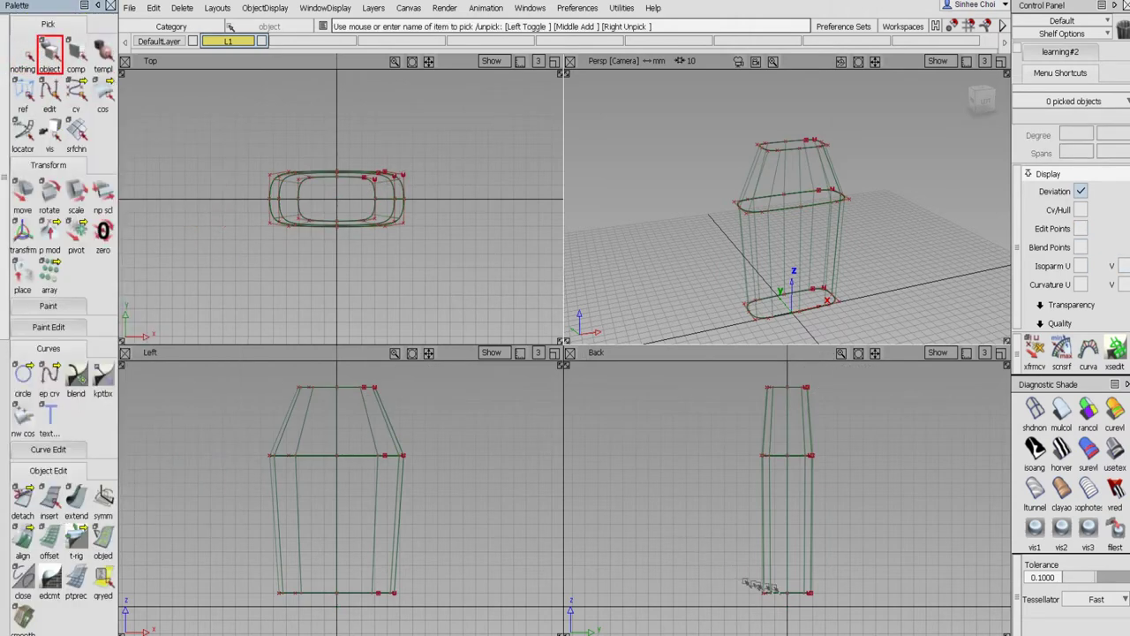
{"action": "left_click", "coordinate": [775, 594]}
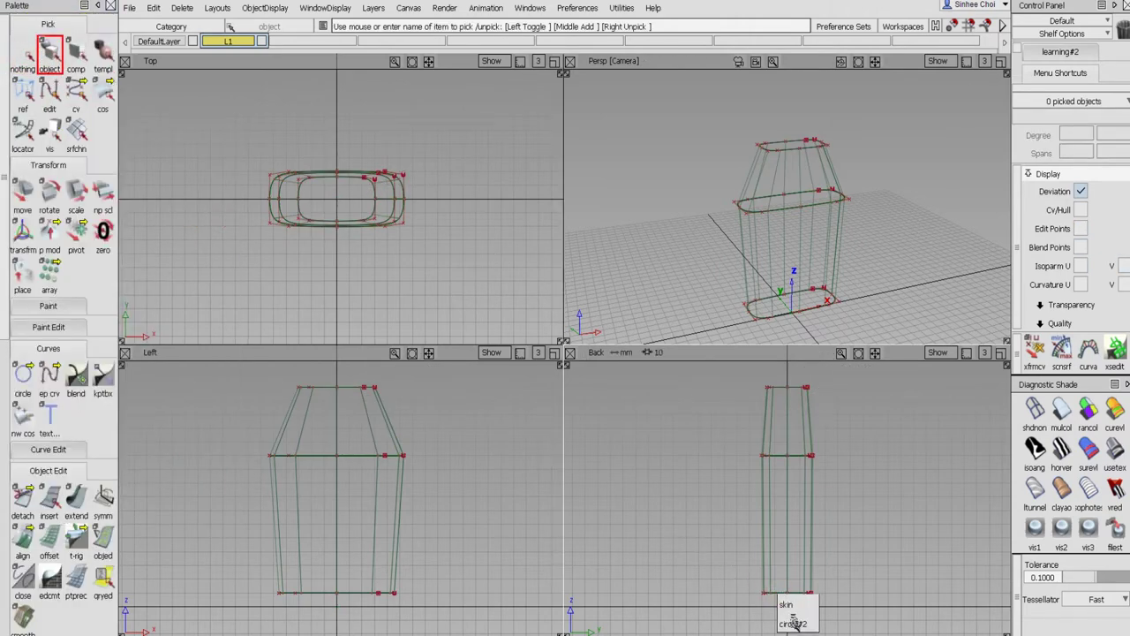
{"action": "left_click", "coordinate": [792, 623]}
{"action": "left_click", "coordinate": [106, 200]}
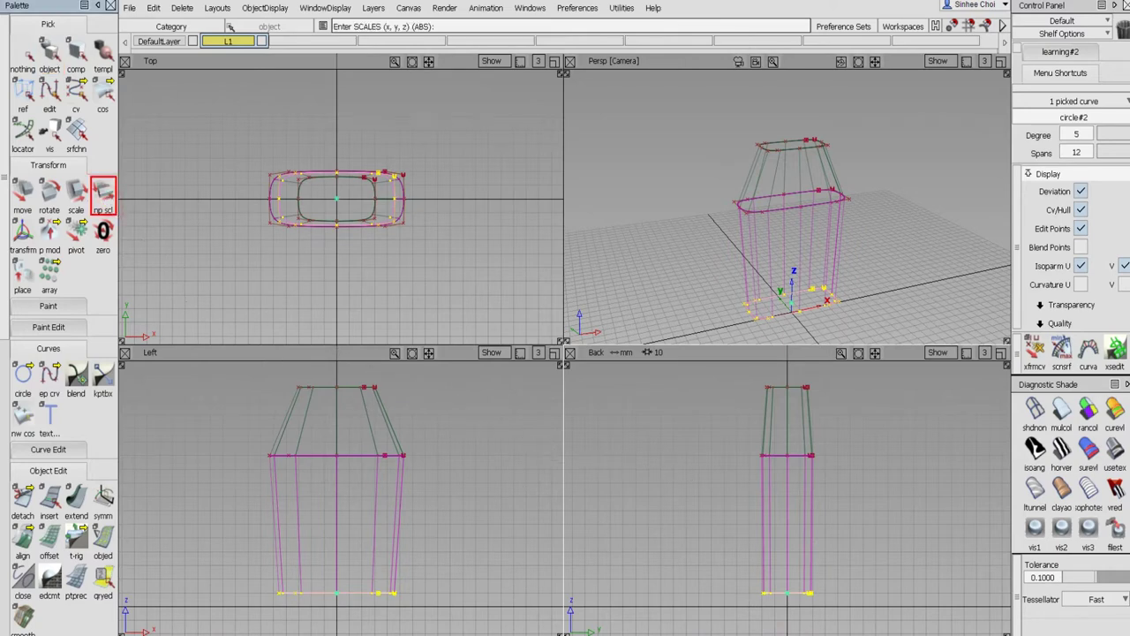
{"action": "middle_click_drag", "start_coordinate": [689, 469], "coordinate": [673, 469]}
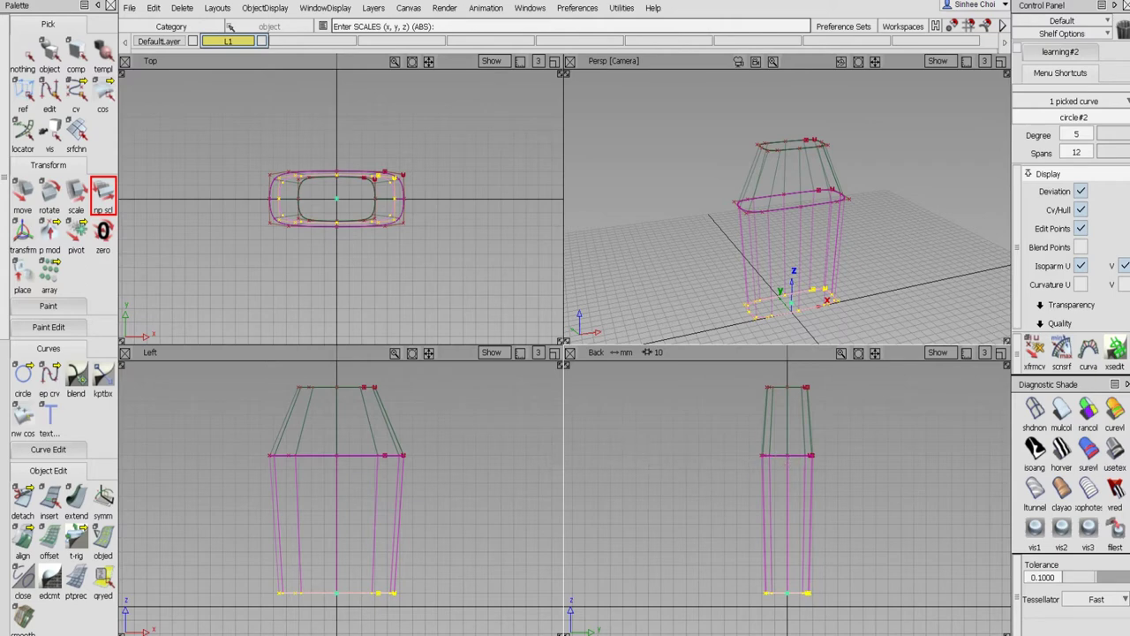
{"action": "left_click", "coordinate": [23, 53]}
- Pick the middle curve and scale it non-proportionally to be slightly narrower in X
{"action": "left_click", "coordinate": [49, 54]}
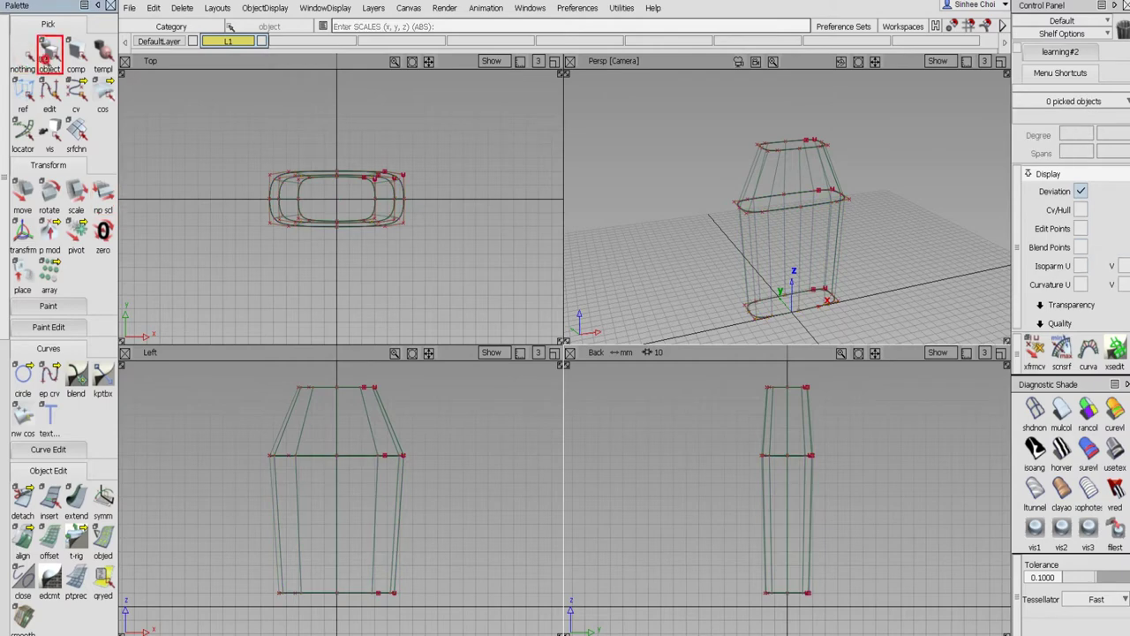
{"action": "left_click", "coordinate": [386, 456]}
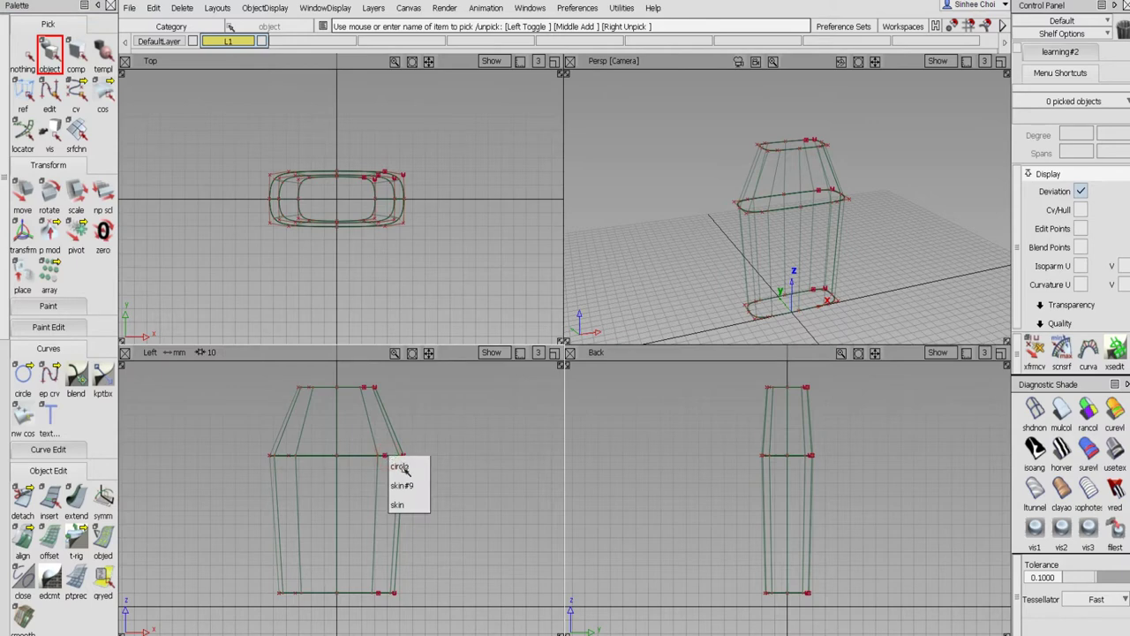
{"action": "left_click", "coordinate": [400, 467]}
{"action": "left_click", "coordinate": [102, 191]}
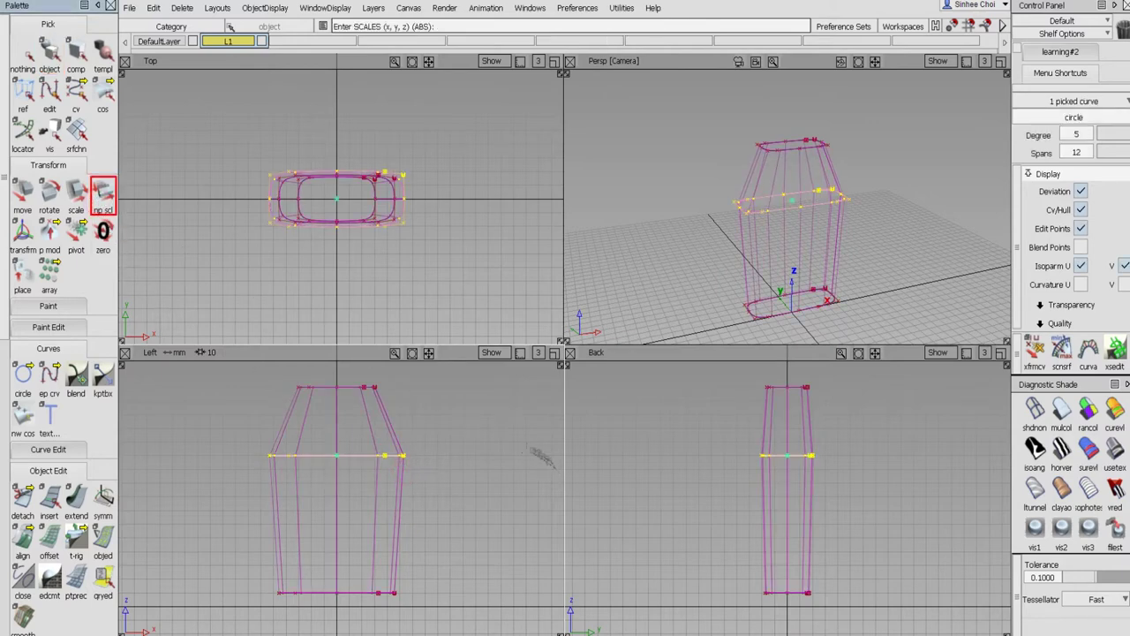
{"action": "left_click_drag", "start_coordinate": [532, 449], "coordinate": [525, 448]}
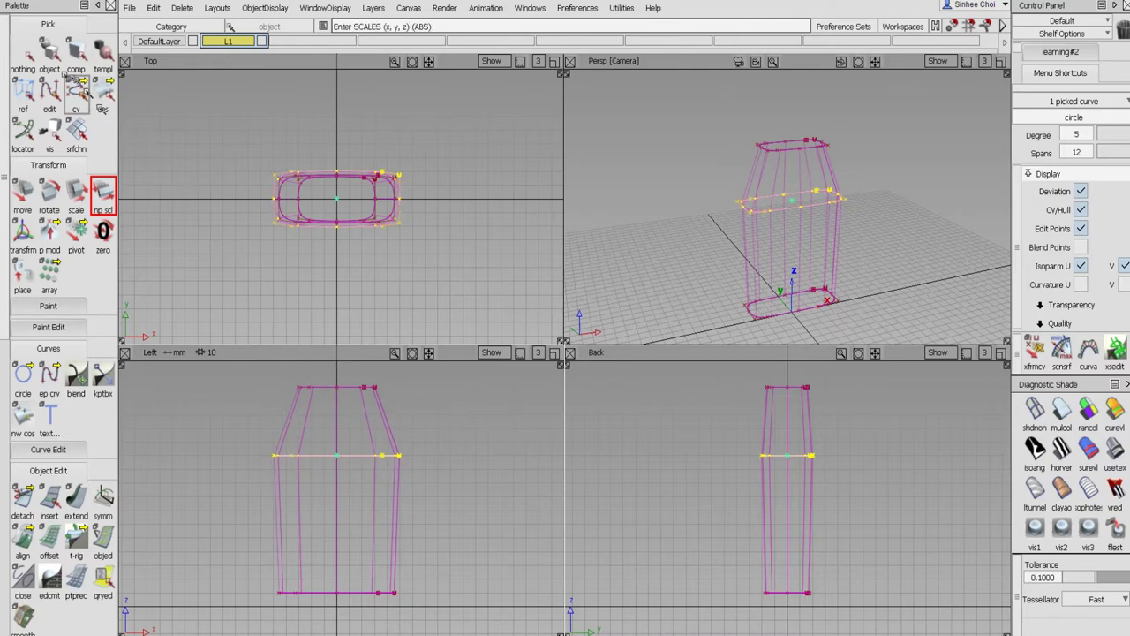
{"action": "left_click", "coordinate": [22, 55]}
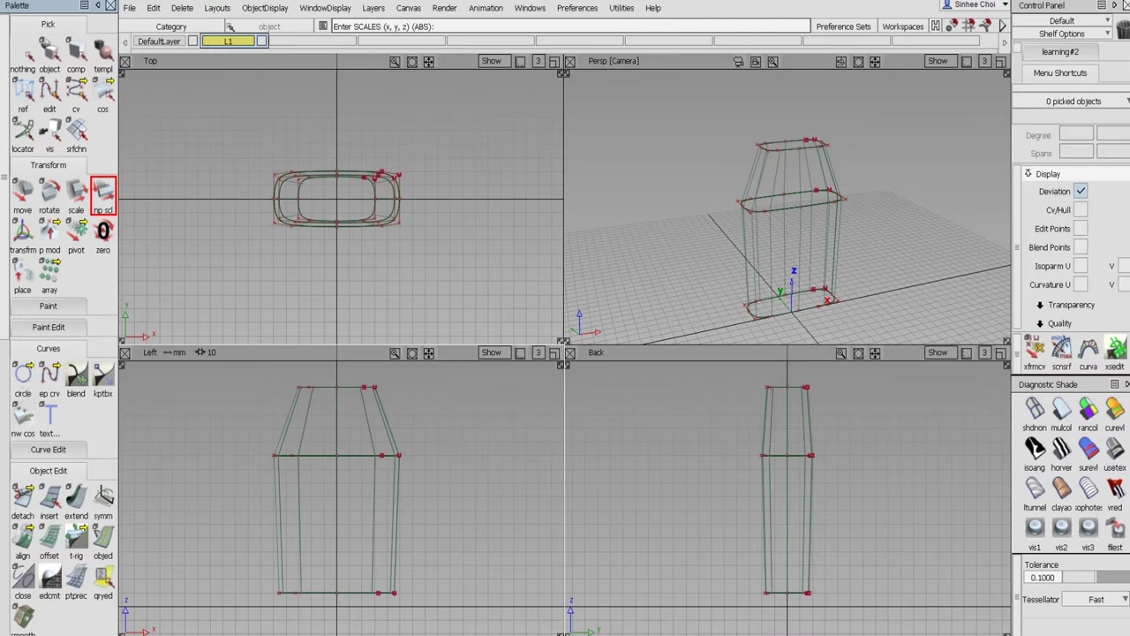
- Place a cylinder primitive with caps set to 0 at the origin, using degree 3, 8 spans and a 360° sweep
{"action": "scroll", "coordinate": [24, 449], "scroll_direction": "down", "scroll_amount": 6}
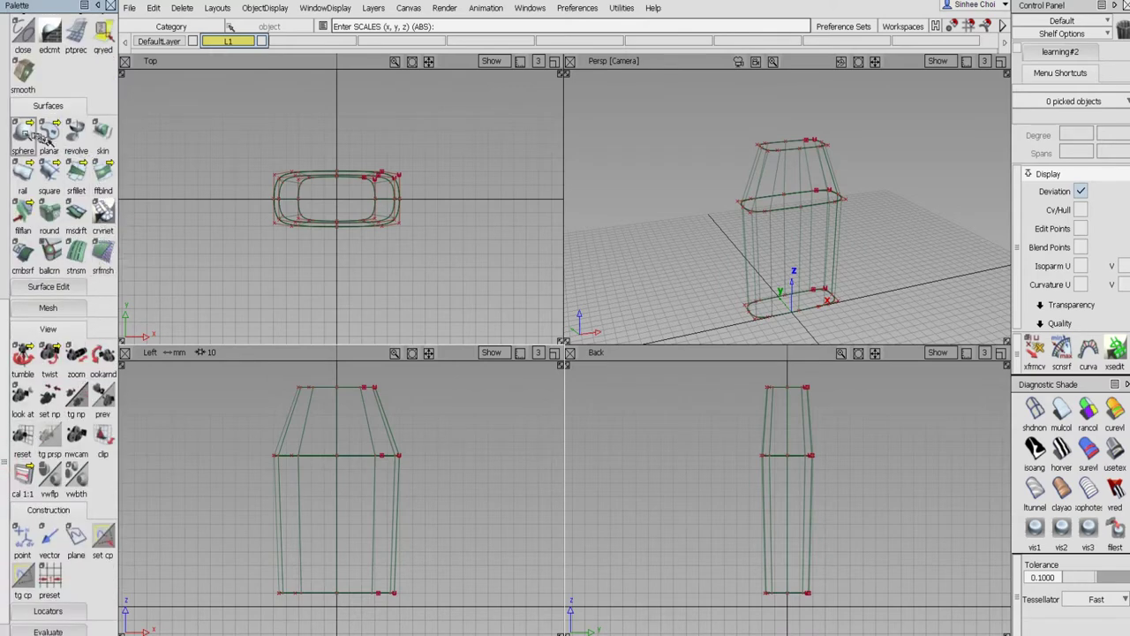
{"action": "left_click_drag", "start_coordinate": [40, 137], "coordinate": [86, 142]}
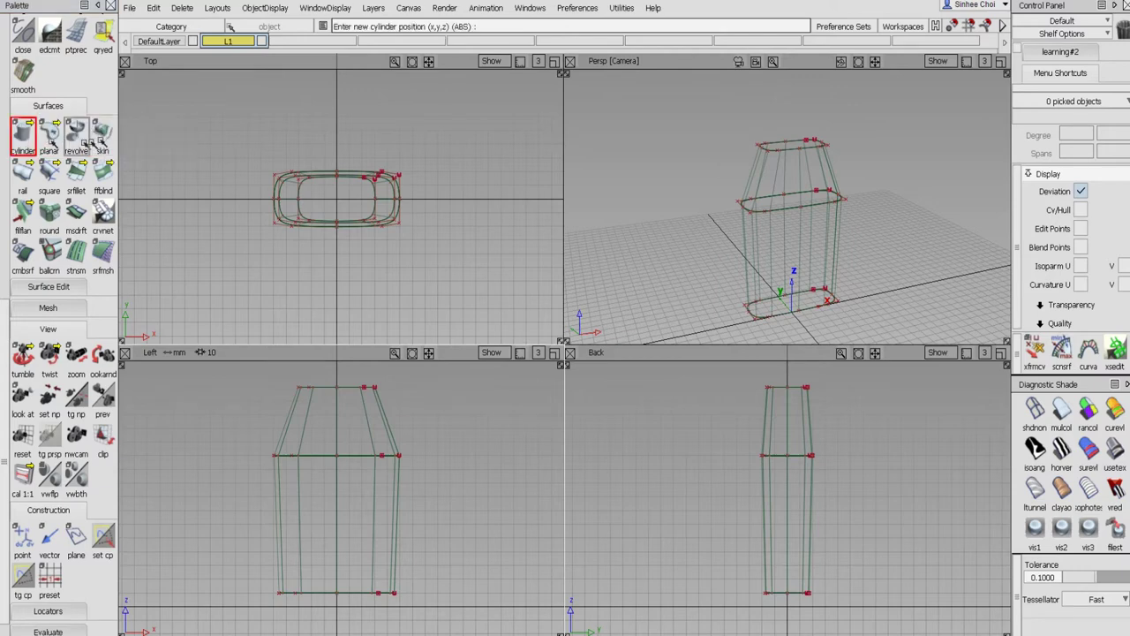
{"action": "double_click", "coordinate": [27, 138]}
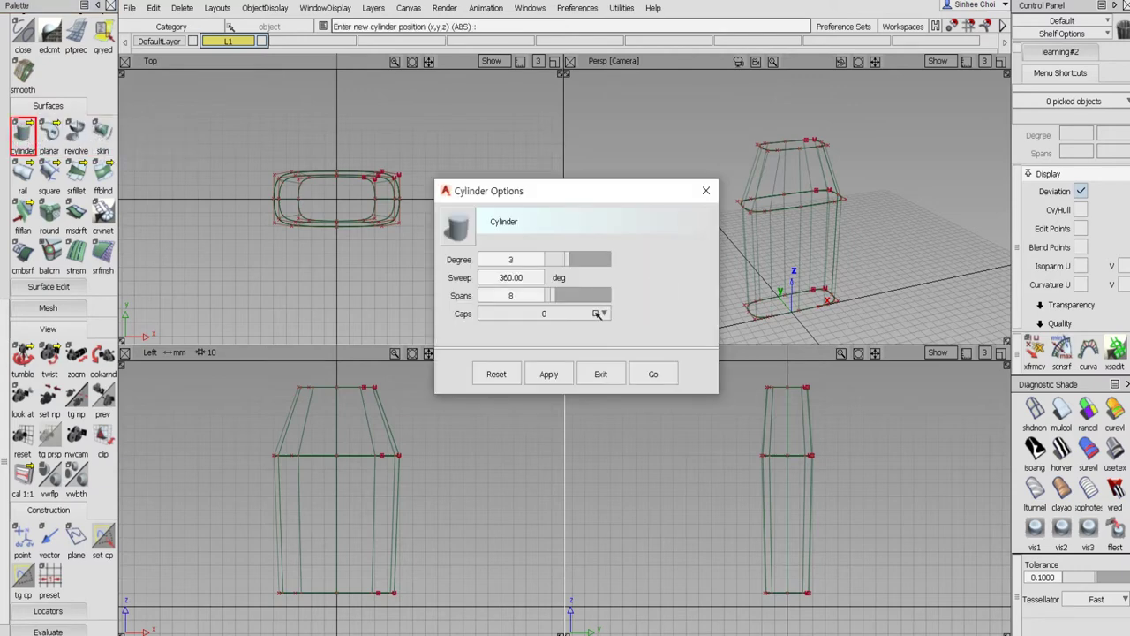
{"action": "left_click", "coordinate": [597, 313]}
{"action": "left_click", "coordinate": [595, 329]}
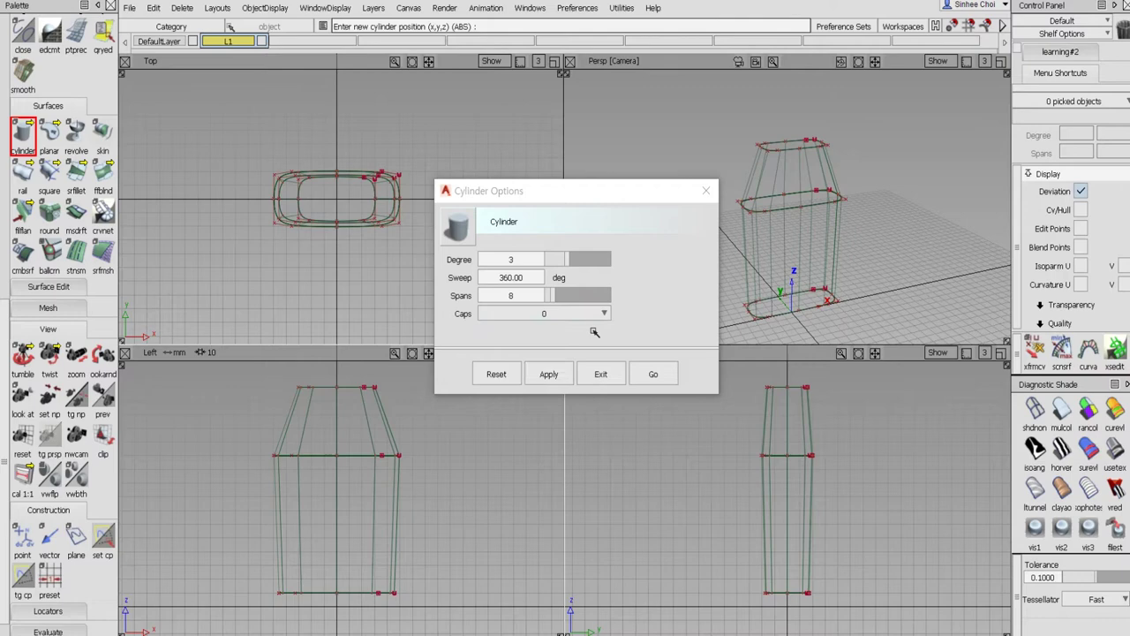
{"action": "left_click", "coordinate": [651, 372]}
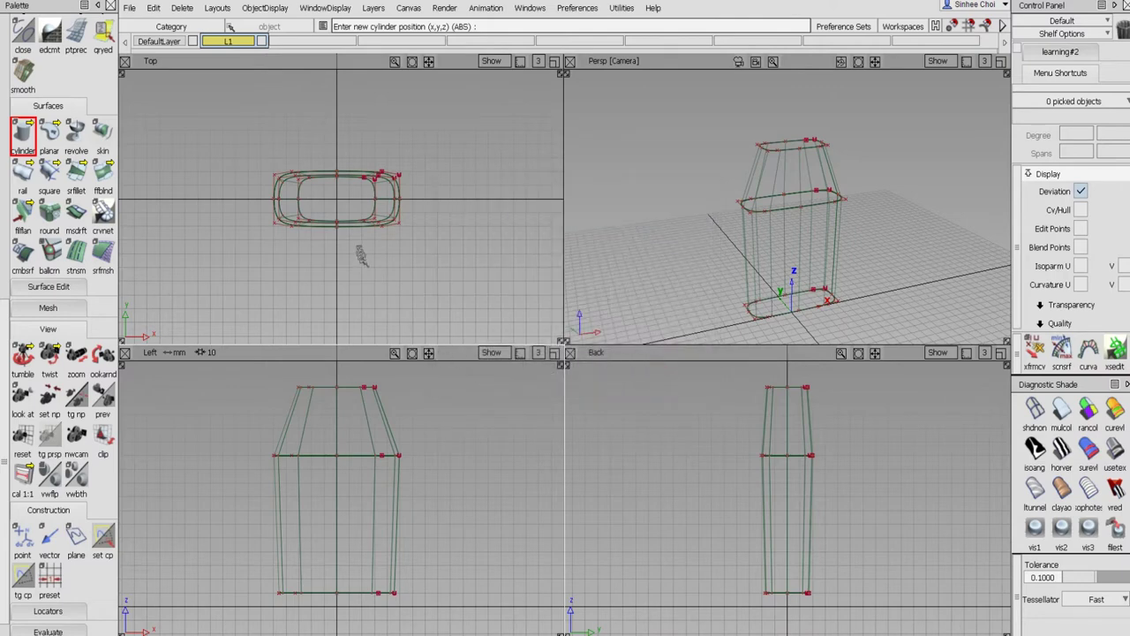
{"action": "left_click", "coordinate": [344, 200]}
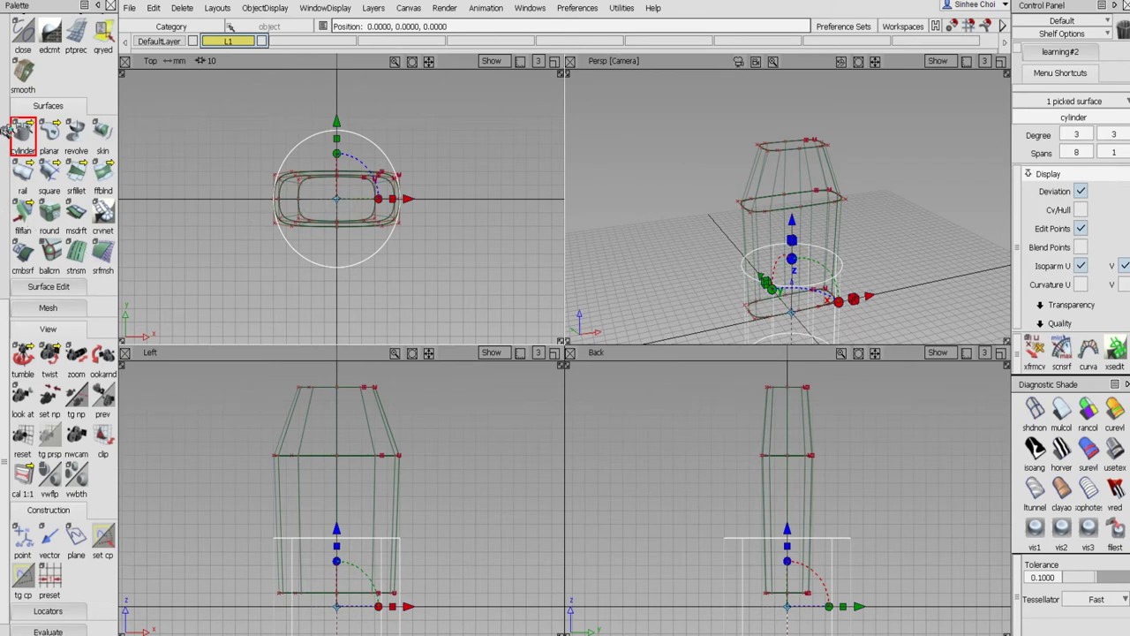
- Scale the cylinder down proportionally to about a quarter of its size and move it straight up just above the top curve
{"action": "scroll", "coordinate": [9, 106], "scroll_direction": "up", "scroll_amount": 5}
{"action": "left_click", "coordinate": [75, 196]}
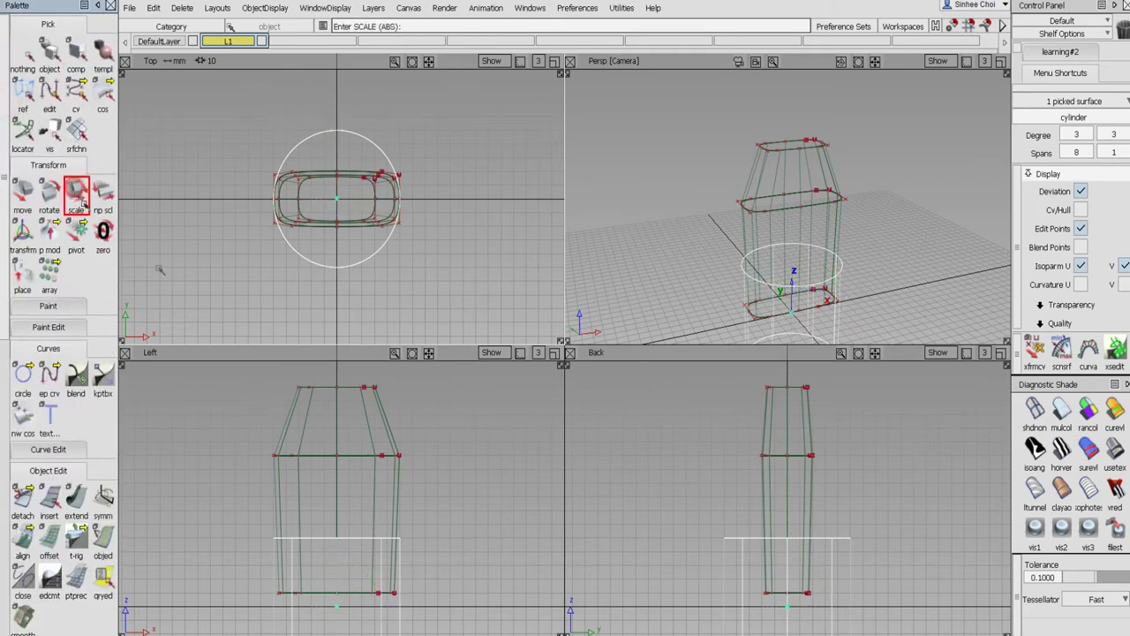
{"action": "left_click_drag", "start_coordinate": [480, 408], "coordinate": [383, 514]}
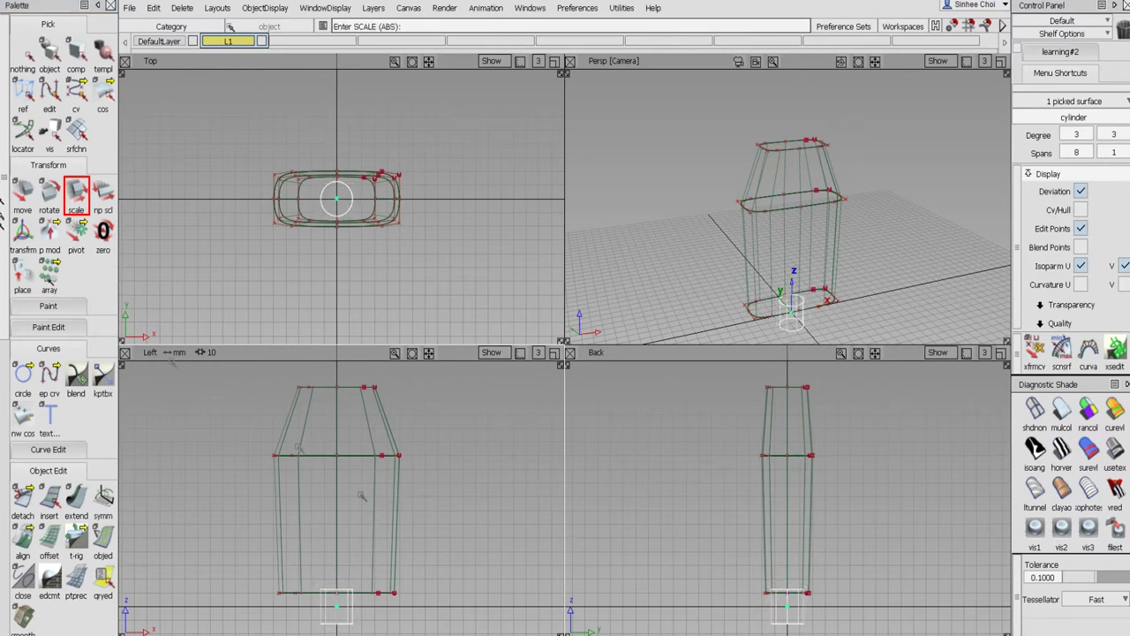
{"action": "left_click", "coordinate": [22, 192]}
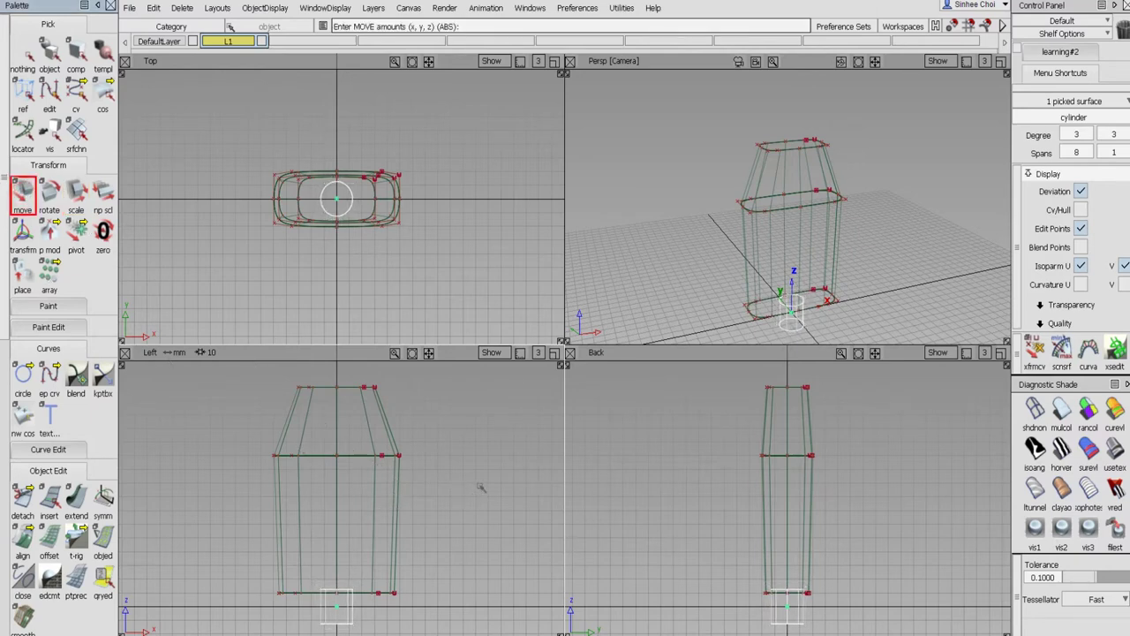
{"action": "right_click_drag", "start_coordinate": [481, 487], "coordinate": [475, 365]}
{"action": "middle_click_drag", "start_coordinate": [476, 364], "coordinate": [479, 450], "text": "alt+shift"}
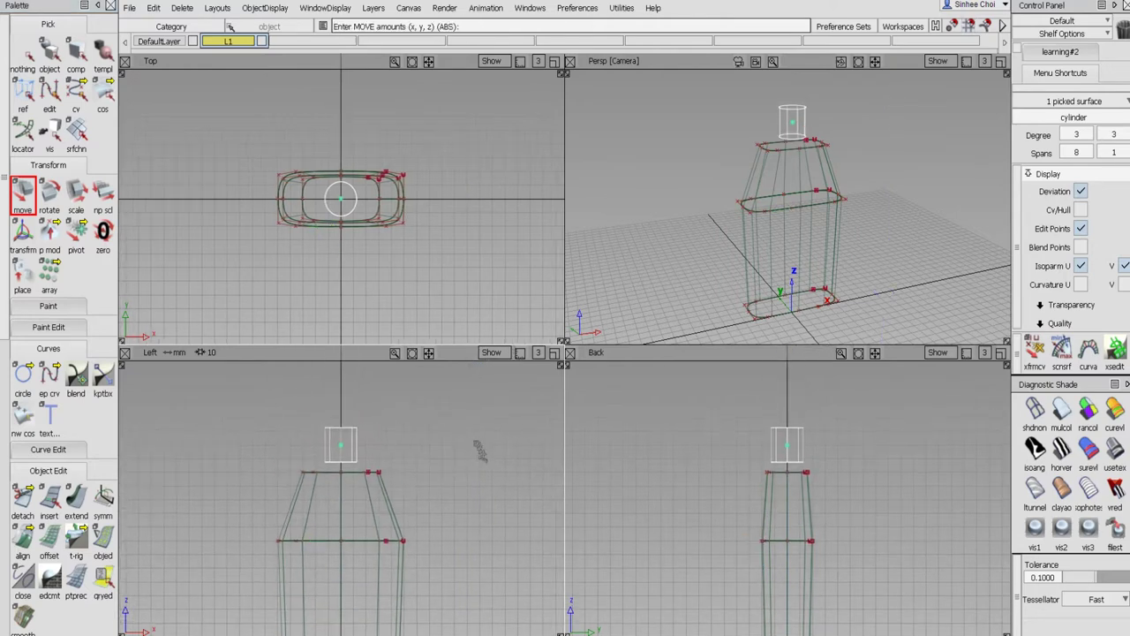
{"action": "right_click", "coordinate": [447, 433], "text": "alt"}
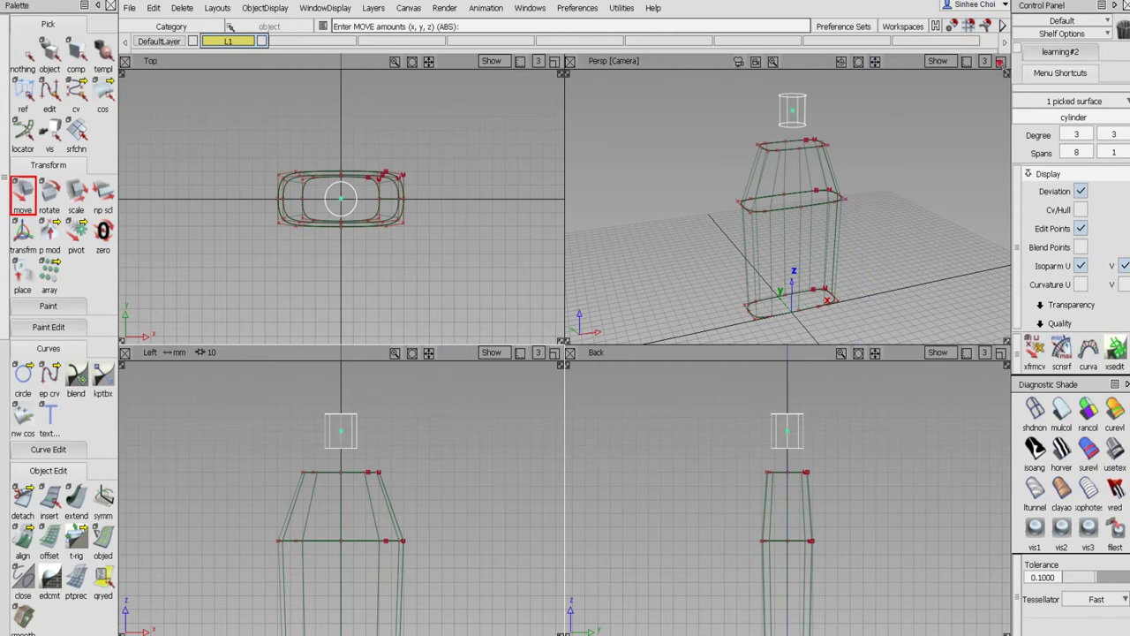
- Start a Freeform Blend with Side 1 continuity left at G1 Tangent and Side 2 continuity set to G0 Position
{"action": "left_click", "coordinate": [1001, 62]}
{"action": "left_click_drag", "start_coordinate": [584, 346], "coordinate": [651, 400], "text": "alt+shift"}
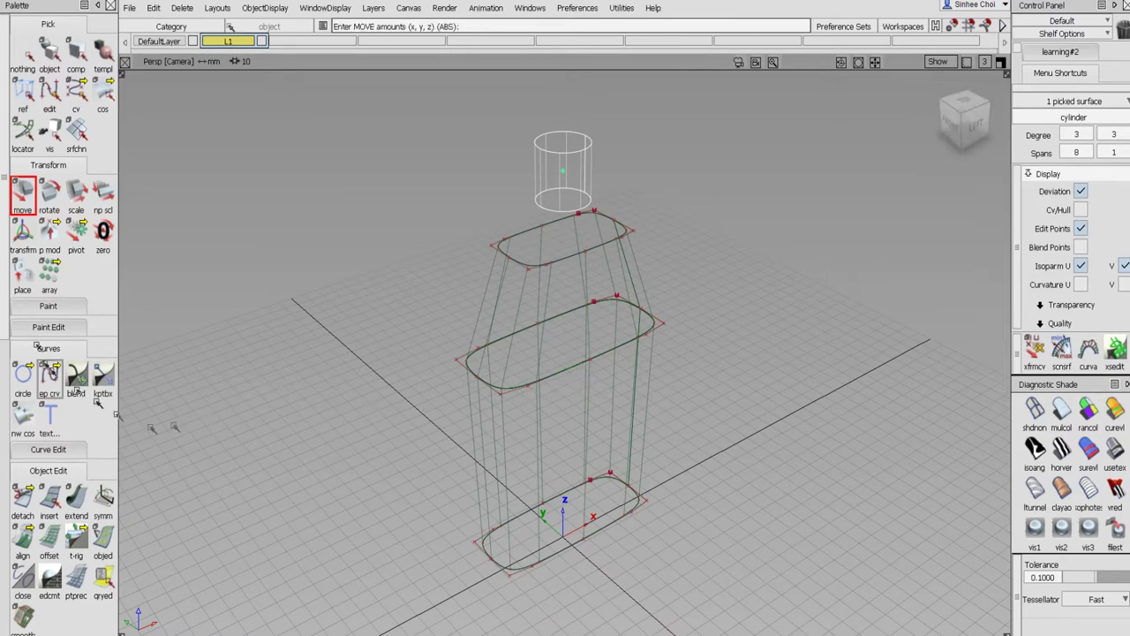
{"action": "scroll", "coordinate": [17, 362], "scroll_direction": "down", "scroll_amount": 5}
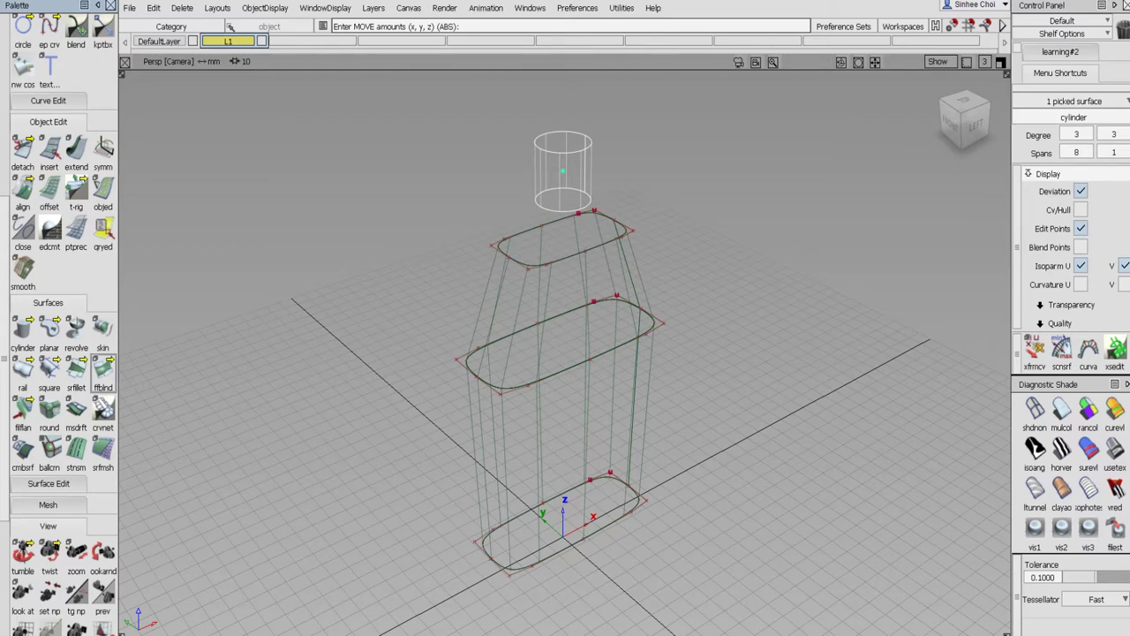
{"action": "left_click", "coordinate": [103, 374]}
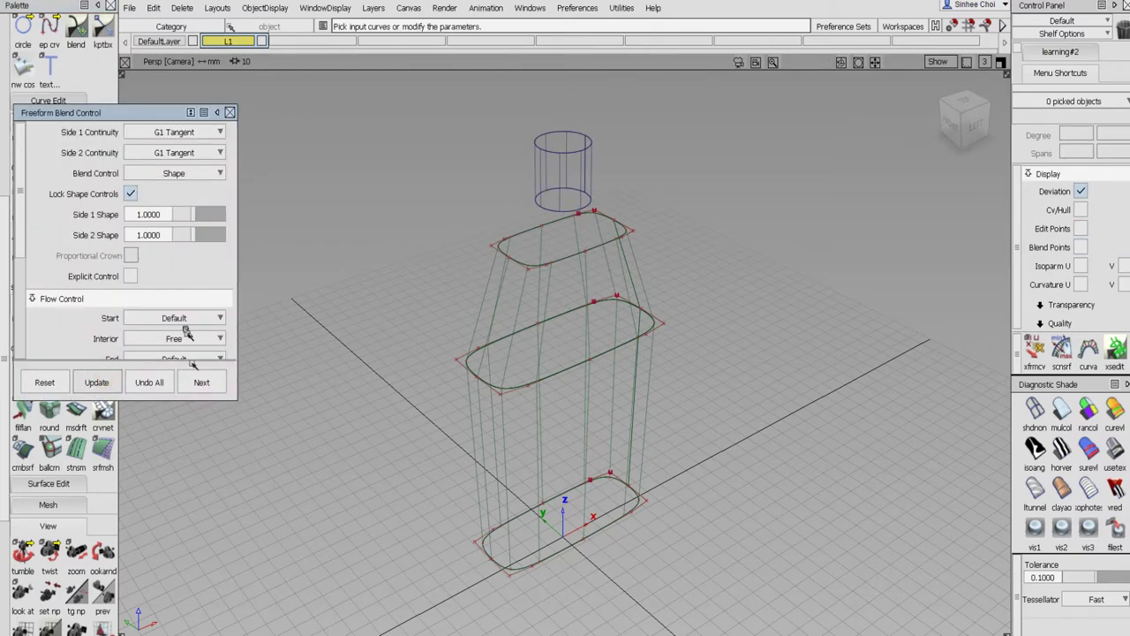
{"action": "left_click_drag", "start_coordinate": [194, 400], "coordinate": [192, 536]}
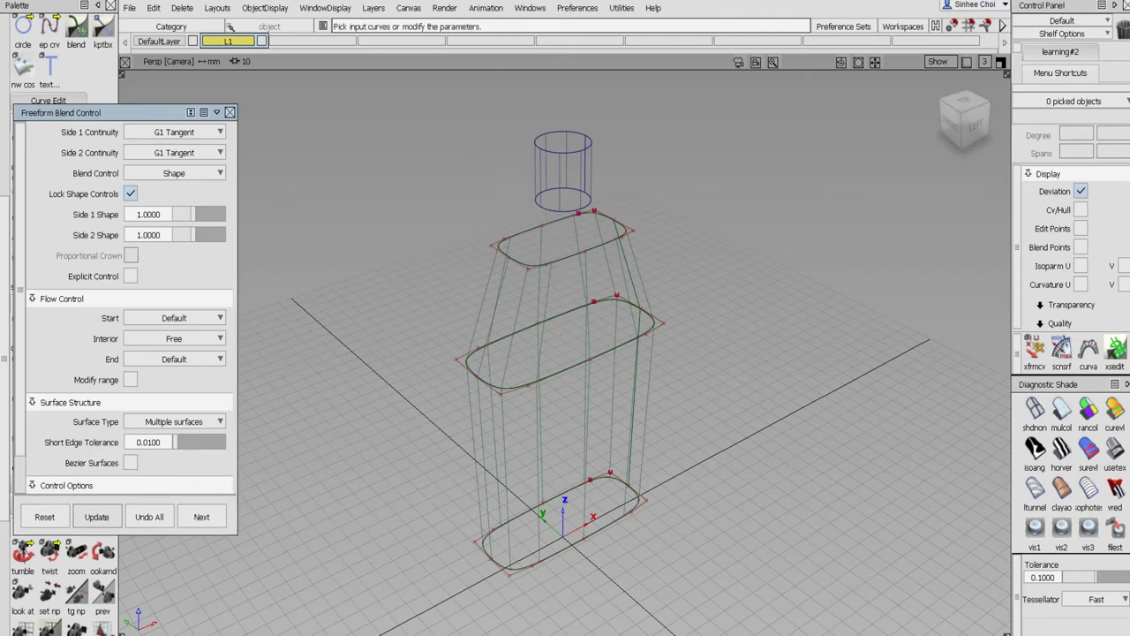
{"action": "left_click", "coordinate": [181, 153]}
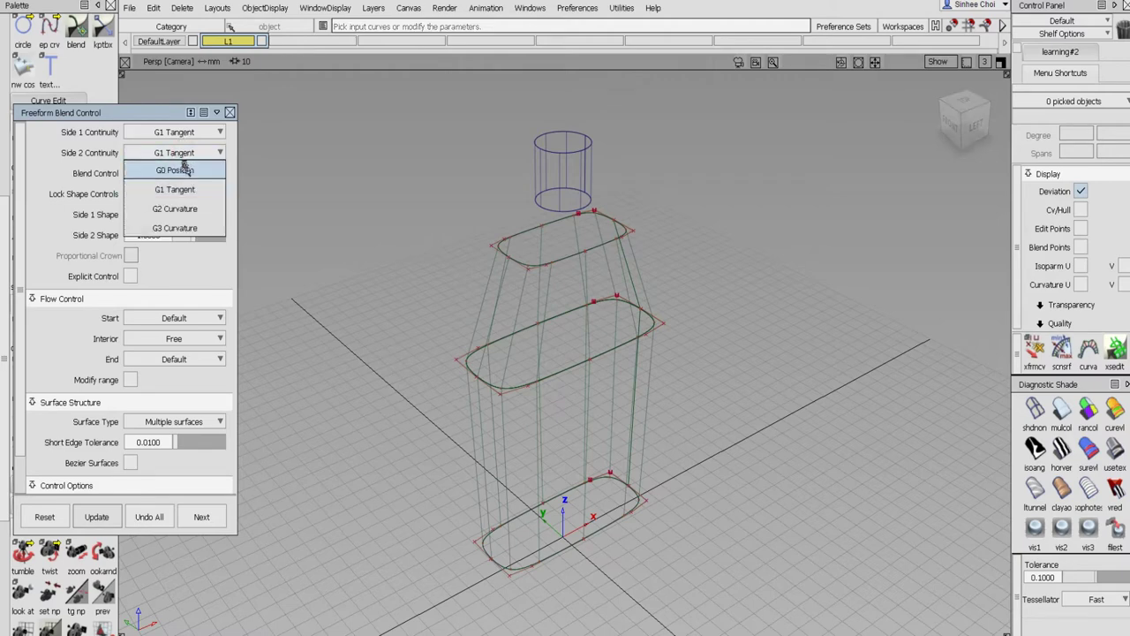
{"action": "left_click", "coordinate": [187, 171]}
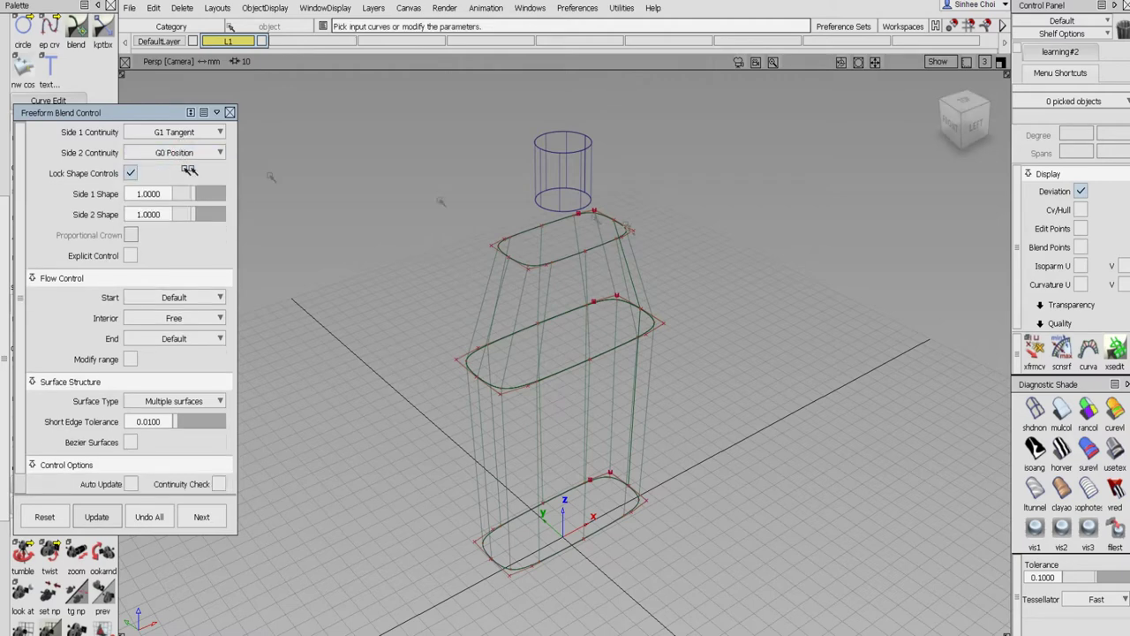
- Build the blend surface from the cylinder's bottom edge as Side 1 to the top curve circle#3 as Side 2
{"action": "left_click", "coordinate": [549, 211]}
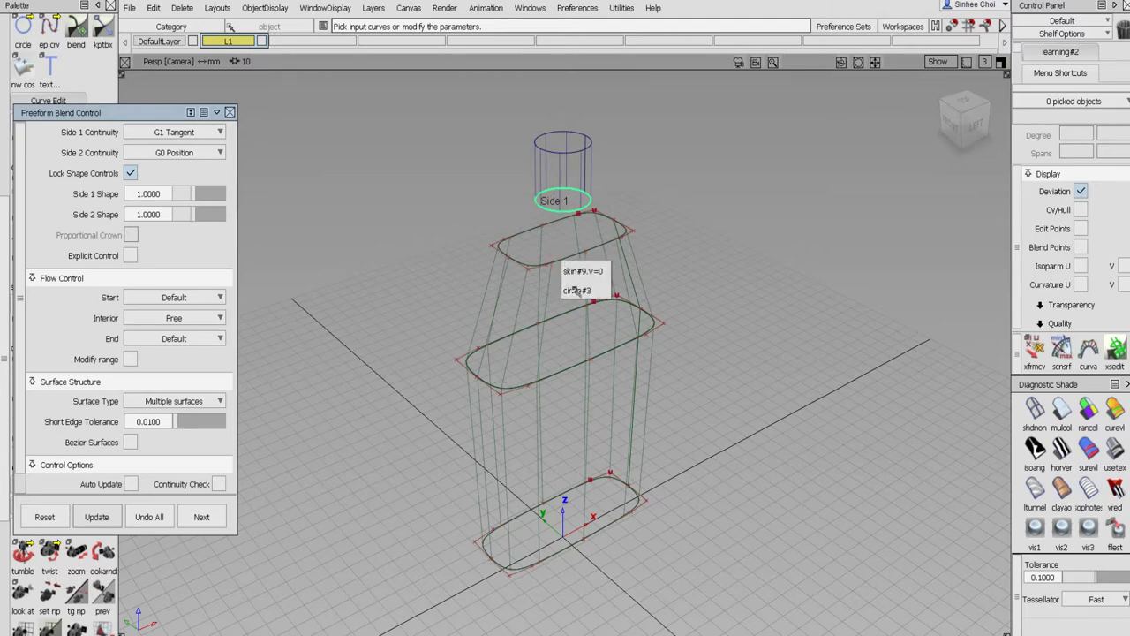
{"action": "left_click", "coordinate": [575, 291]}
{"action": "left_click", "coordinate": [577, 290]}
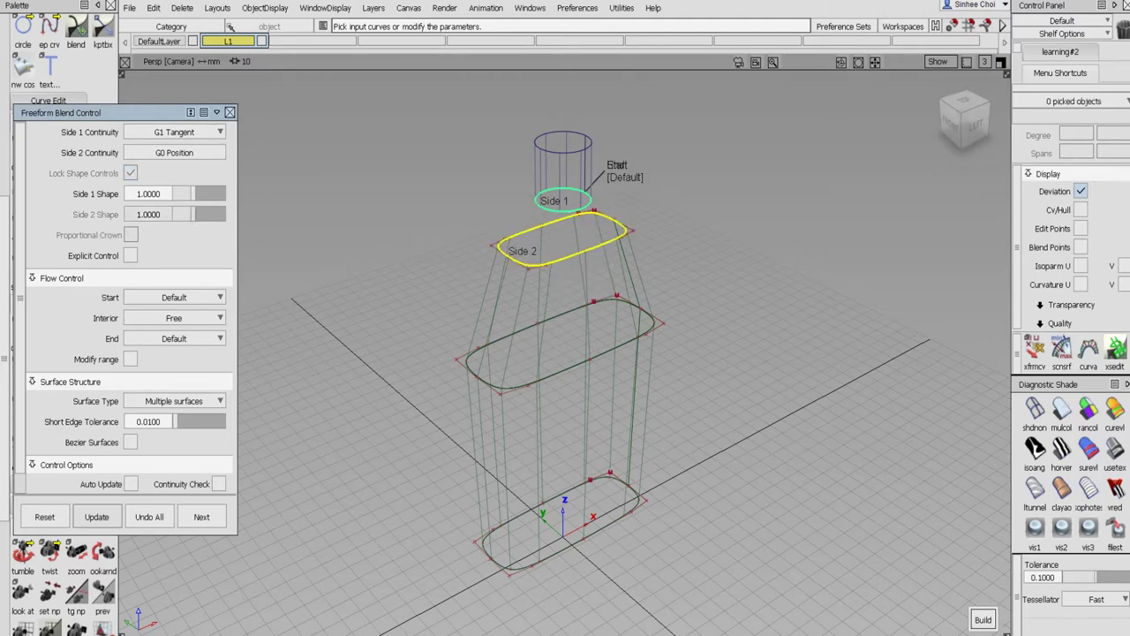
{"action": "left_click", "coordinate": [983, 619]}
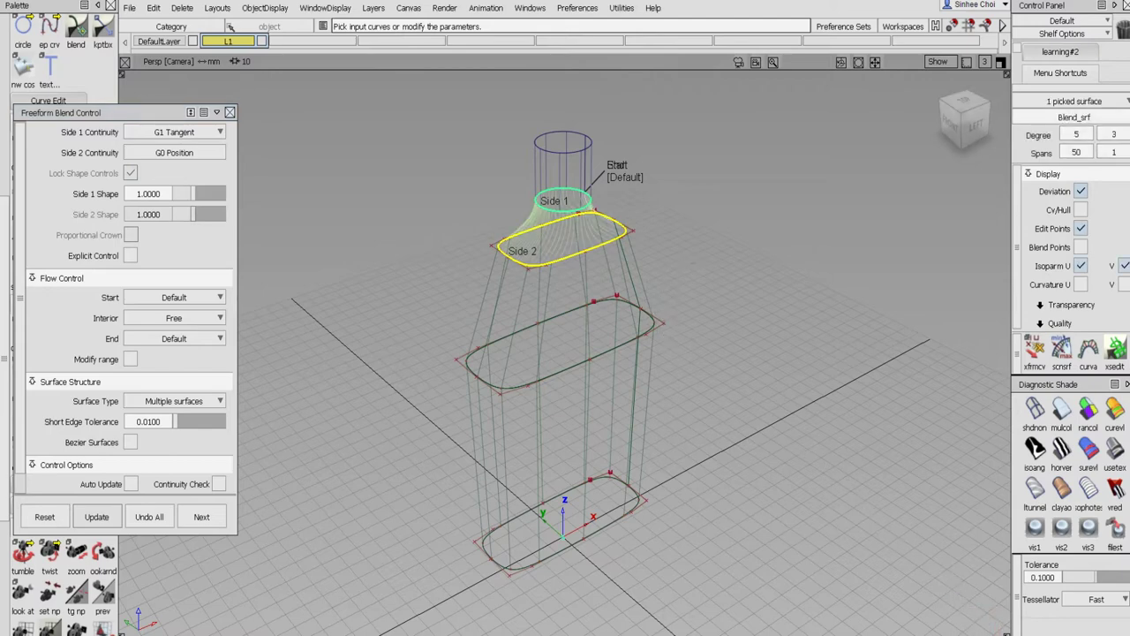
- Hide the U isoparms of the neck blend surface and finish the blend
{"action": "left_click_drag", "start_coordinate": [689, 251], "coordinate": [482, 258], "text": "alt+shift"}
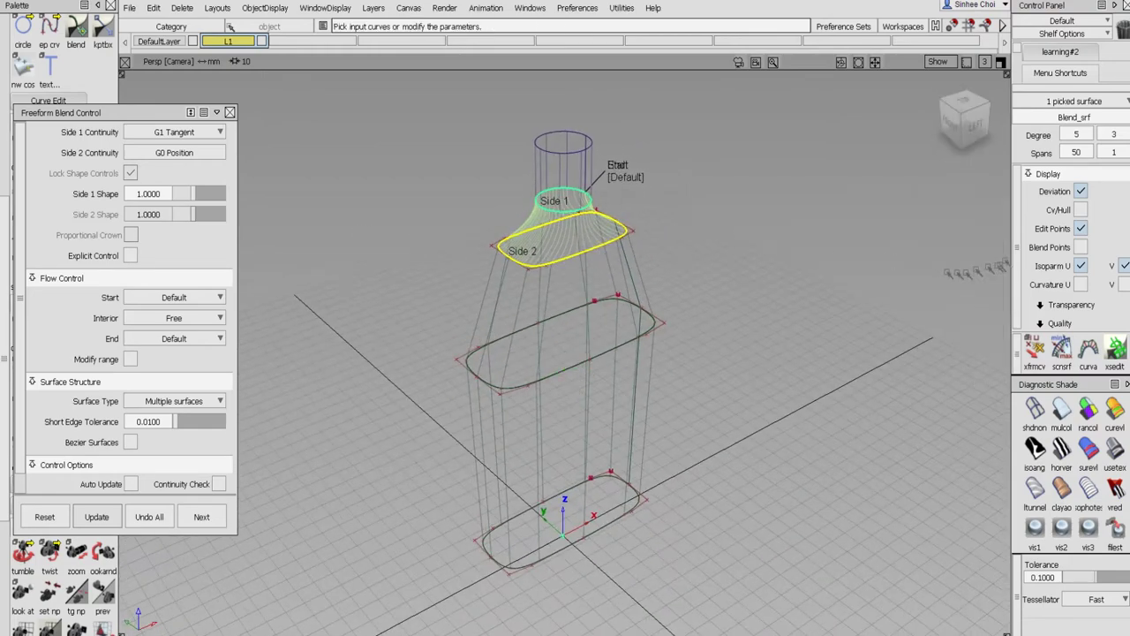
{"action": "left_click", "coordinate": [1077, 266]}
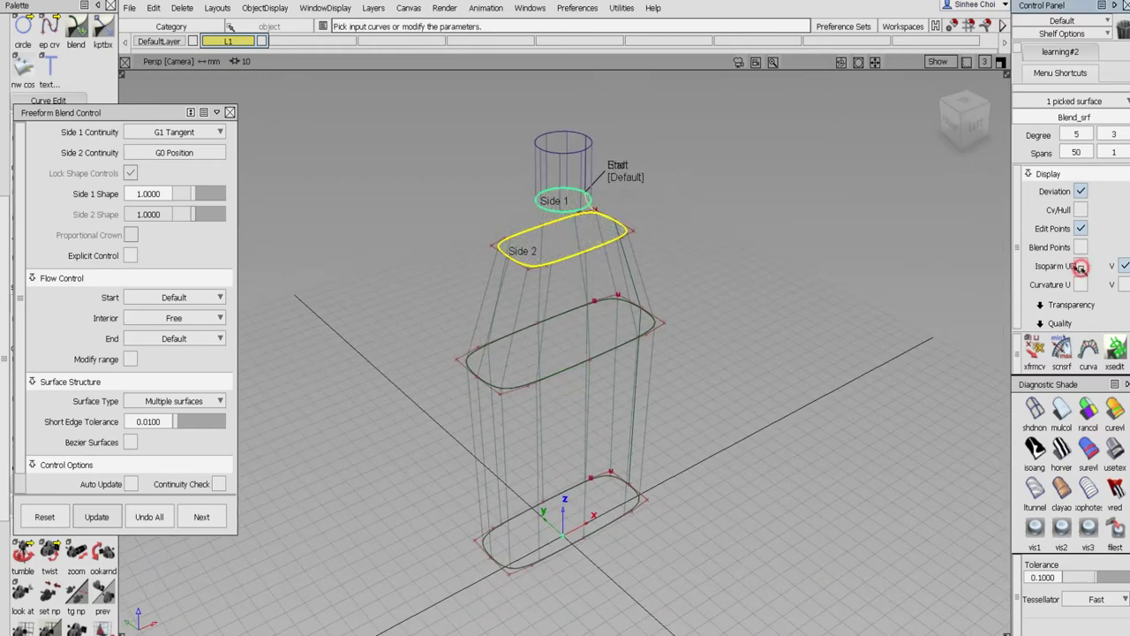
{"action": "left_click", "coordinate": [203, 517]}
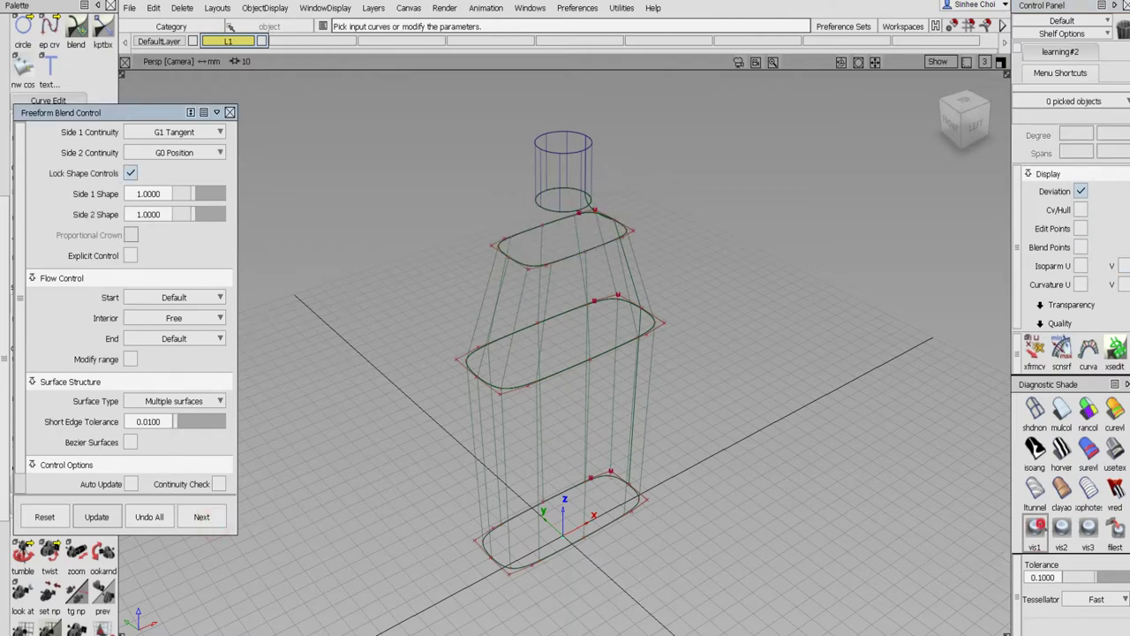
- Shade the model with the vis1 visual style and open the list of shaders
{"action": "left_click", "coordinate": [1035, 529]}
{"action": "left_click_drag", "start_coordinate": [923, 488], "coordinate": [846, 481], "text": "alt+shift"}
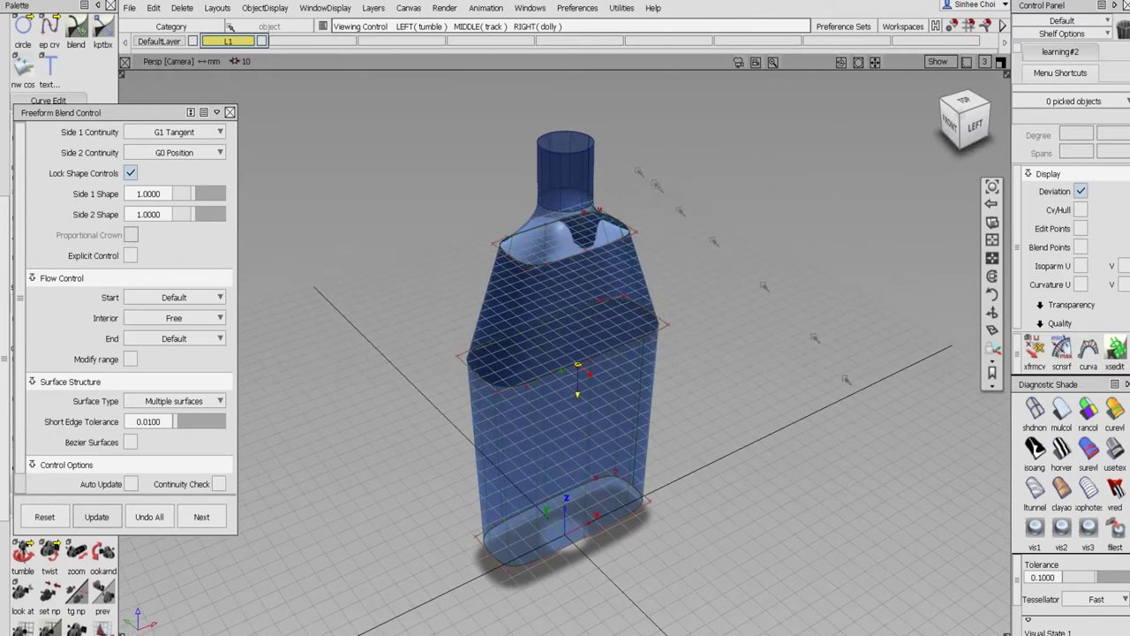
{"action": "left_click", "coordinate": [444, 8]}
{"action": "mouse_move", "coordinate": [454, 47]}
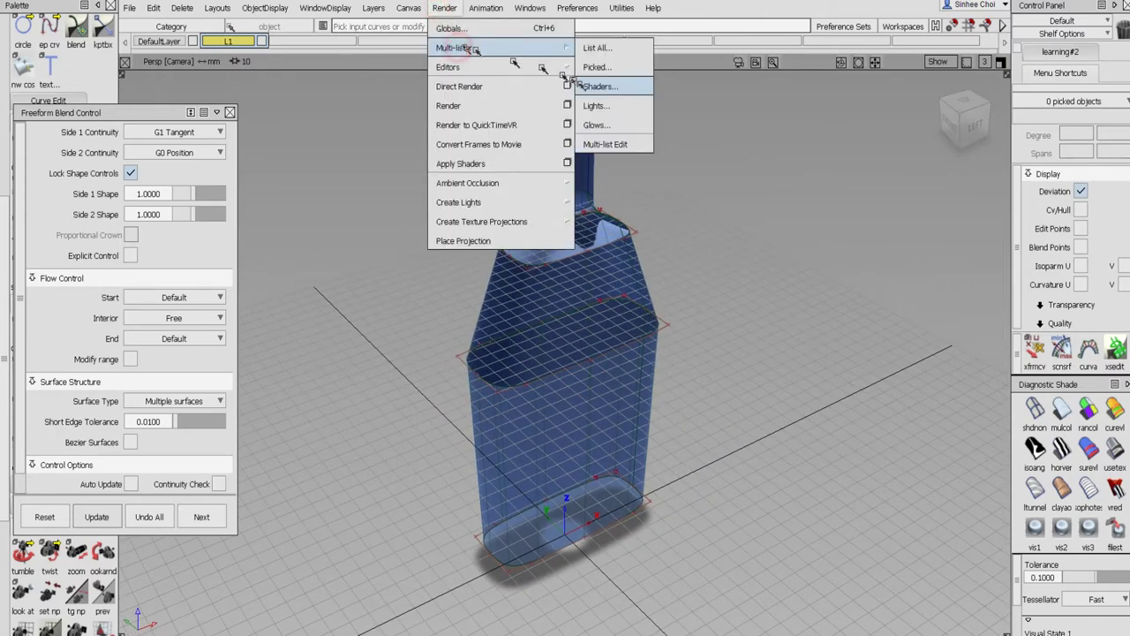
{"action": "left_click", "coordinate": [590, 86]}
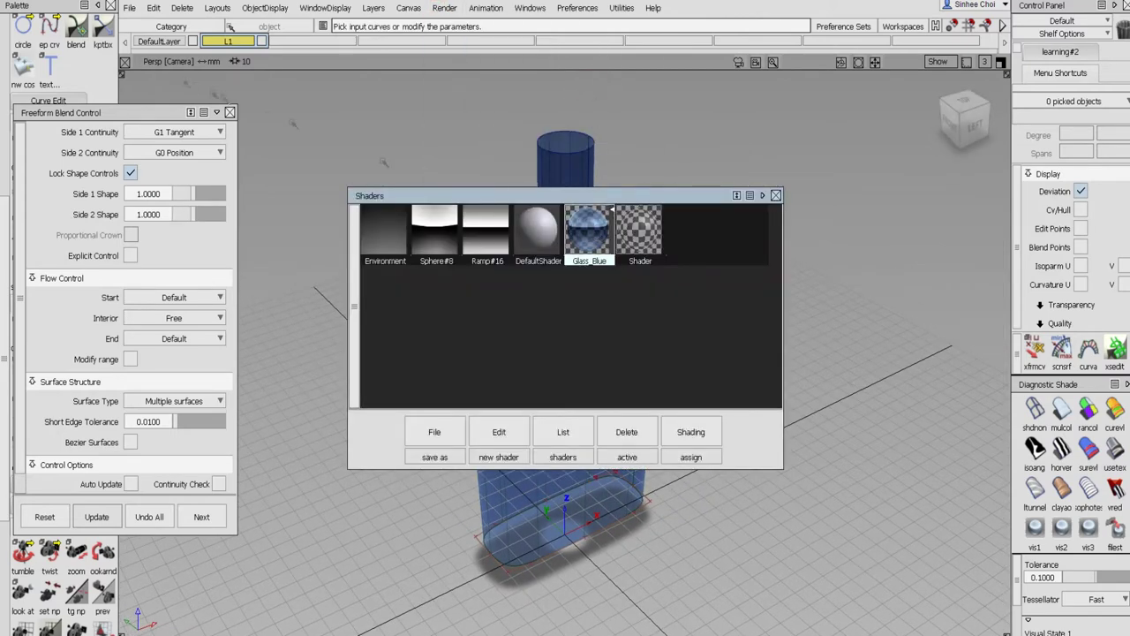
- Pick all objects of the bottle, assign DefaultShader to them, and clear the selection
{"action": "left_click", "coordinate": [4, 45]}
{"action": "left_click", "coordinate": [48, 53]}
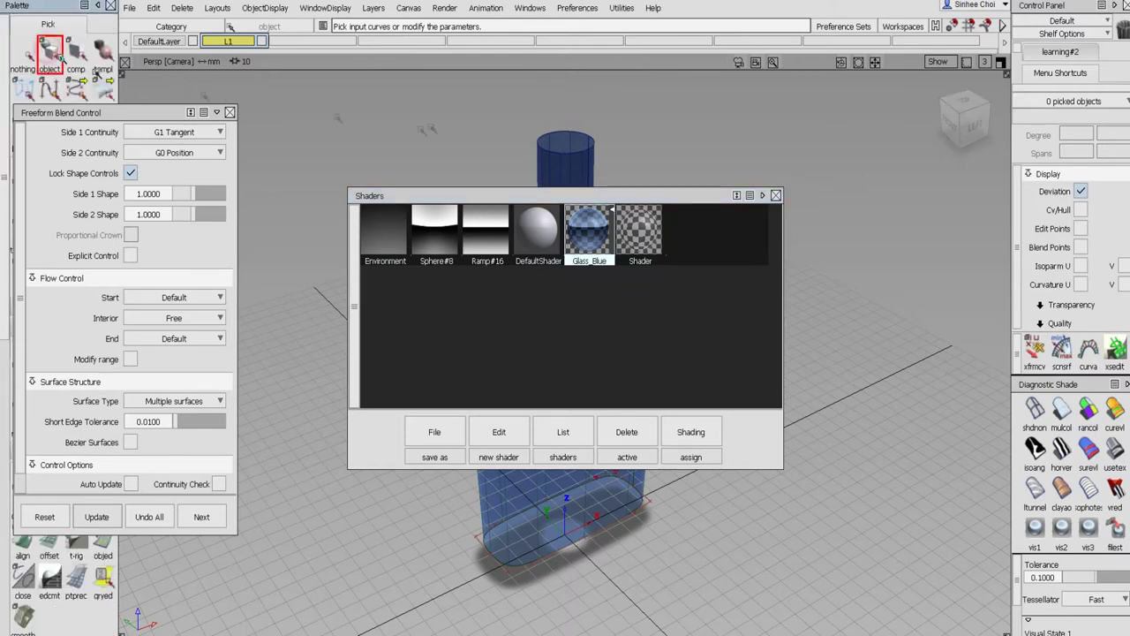
{"action": "mouse_move", "coordinate": [418, 113]}
{"action": "left_mouse_down"}
{"action": "mouse_move", "coordinate": [547, 378]}
{"action": "mouse_move", "coordinate": [795, 623]}
{"action": "left_mouse_up"}
{"action": "left_click", "coordinate": [548, 243]}
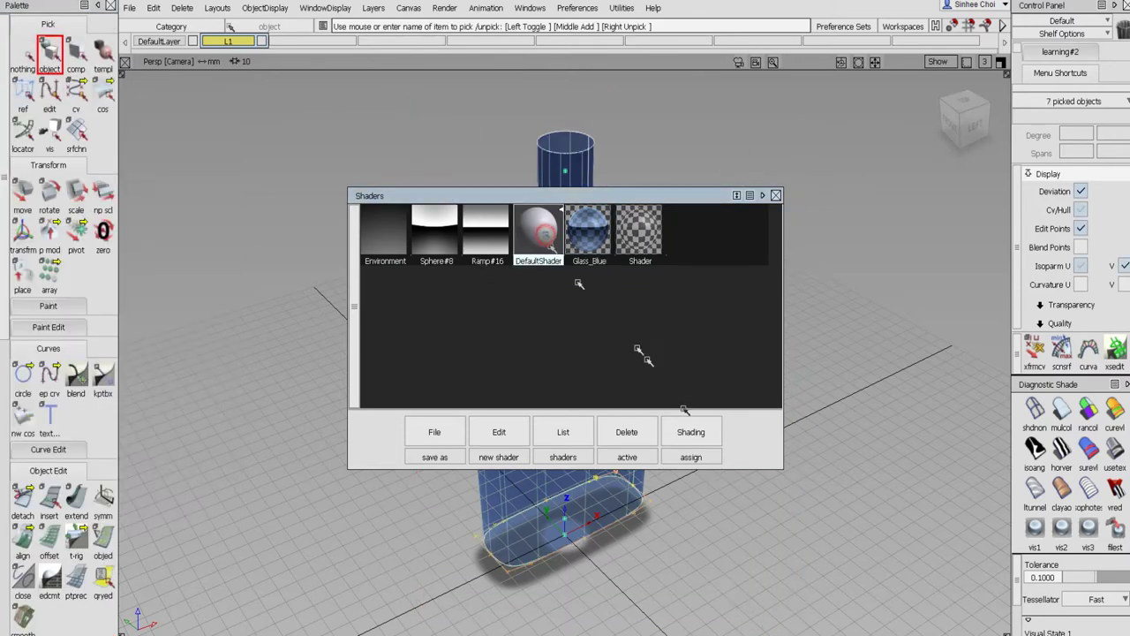
{"action": "left_click", "coordinate": [694, 433]}
{"action": "left_click", "coordinate": [690, 404]}
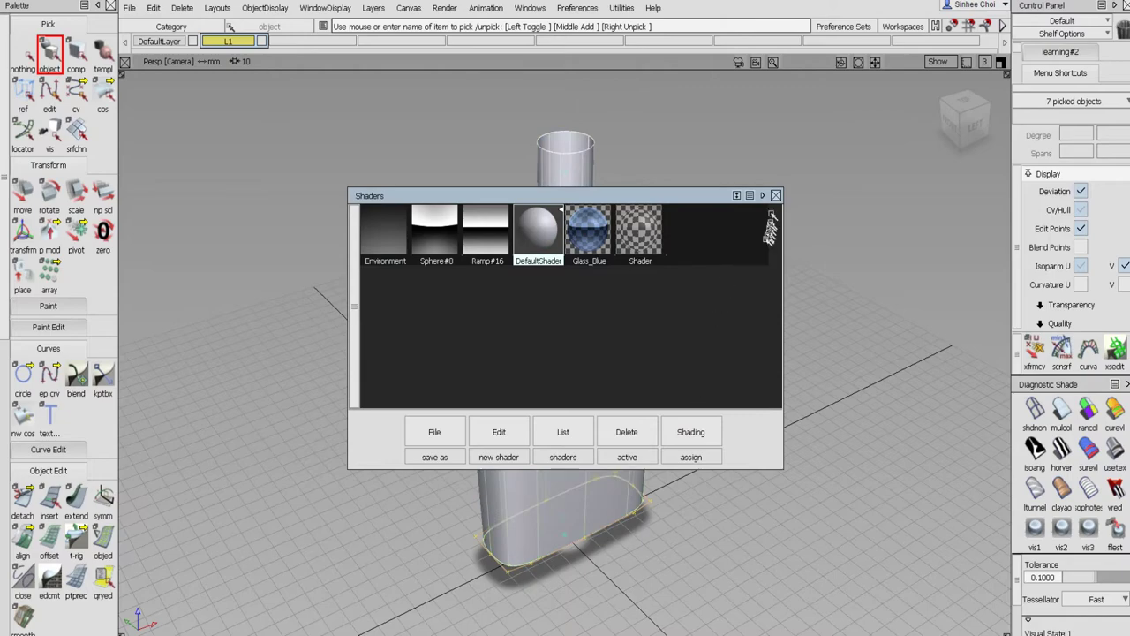
{"action": "left_click", "coordinate": [776, 197]}
{"action": "left_click", "coordinate": [24, 57]}
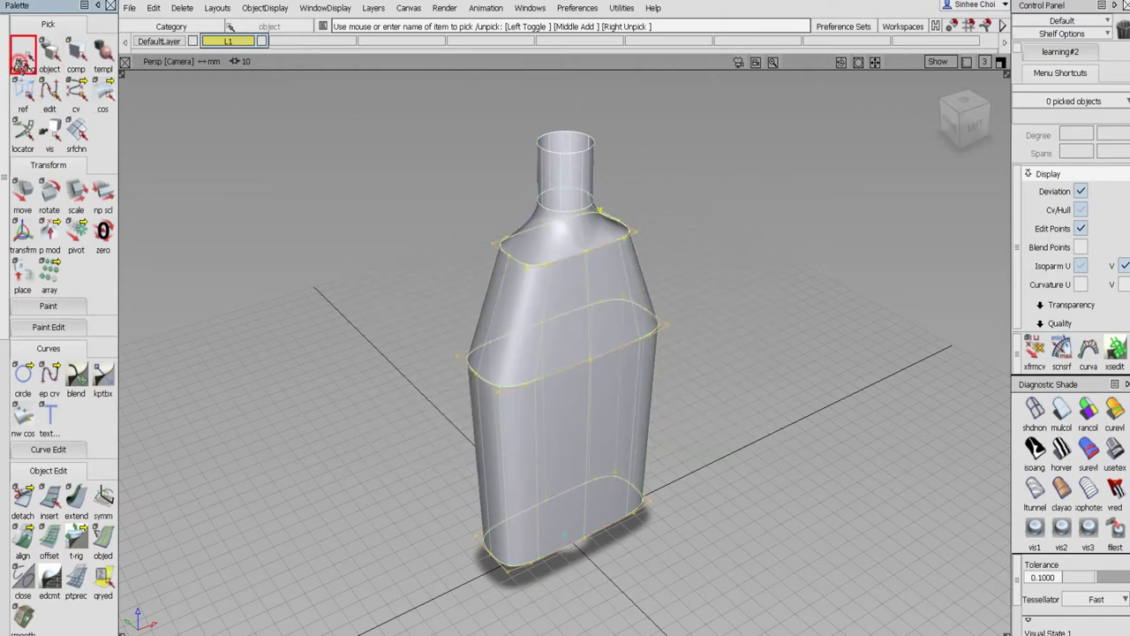
- Examine the shaded bottle from the side and from above, and turn the diagnostic shading off
{"action": "left_click_drag", "start_coordinate": [677, 354], "coordinate": [599, 303], "text": "alt+shift"}
{"action": "middle_click_drag", "start_coordinate": [599, 303], "coordinate": [515, 260], "text": "alt+shift"}
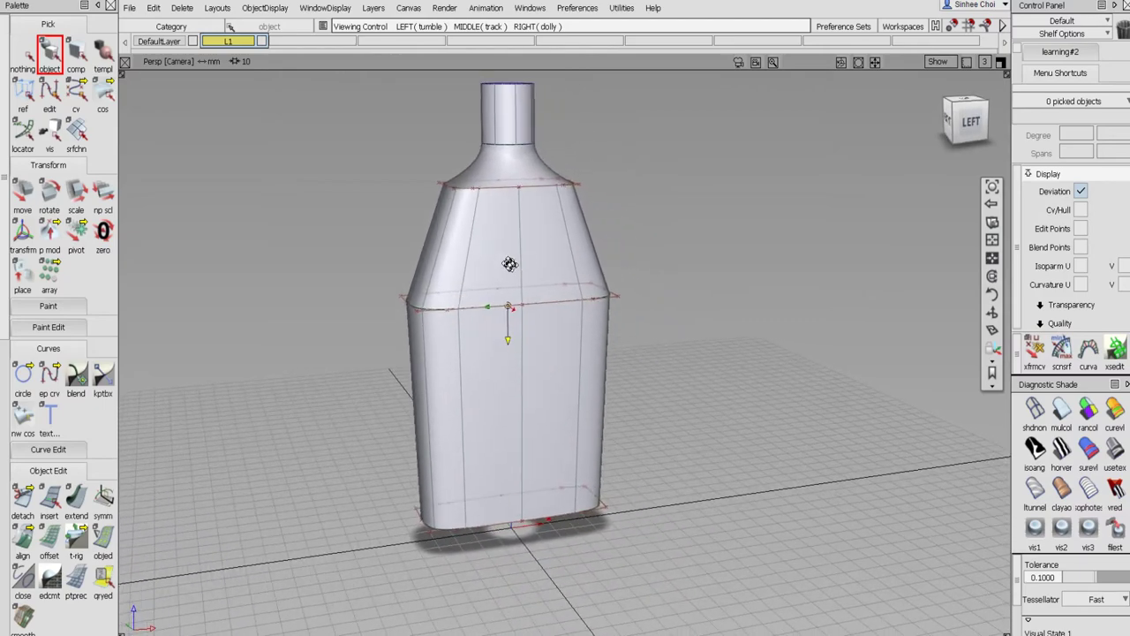
{"action": "left_click_drag", "start_coordinate": [539, 307], "coordinate": [618, 367], "text": "alt+shift"}
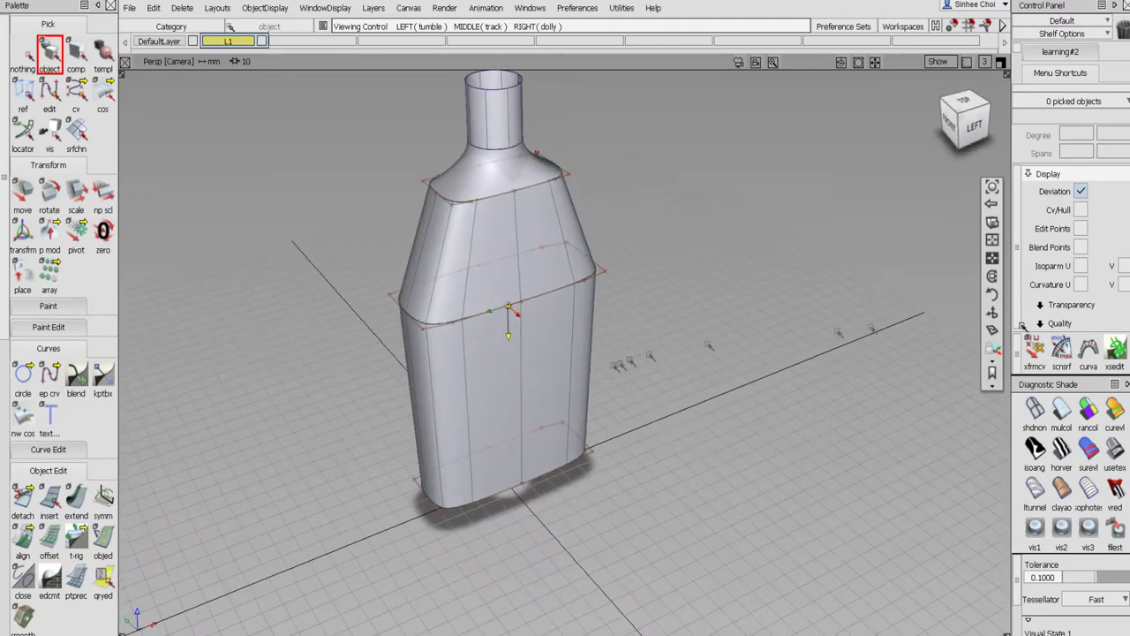
{"action": "left_click", "coordinate": [1035, 408]}
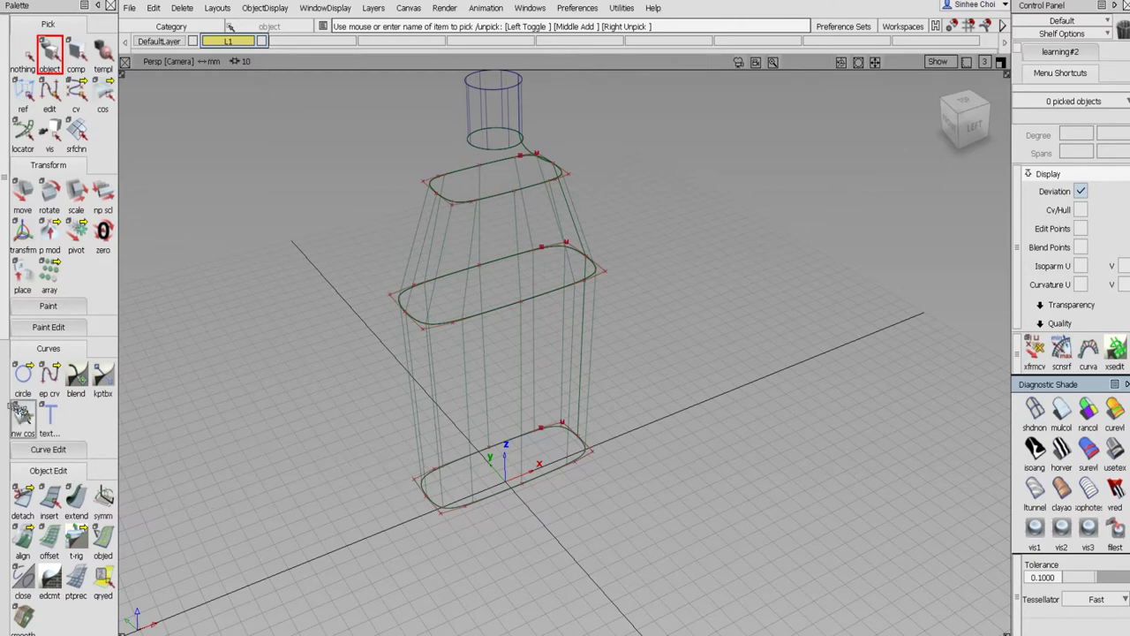
- Place a sphere primitive at the origin
{"action": "scroll", "coordinate": [18, 410], "scroll_direction": "down", "scroll_amount": 5}
{"action": "left_click_drag", "start_coordinate": [23, 249], "coordinate": [50, 250]}
{"action": "type", "text": "00.."}
{"action": "key", "text": "Return"}
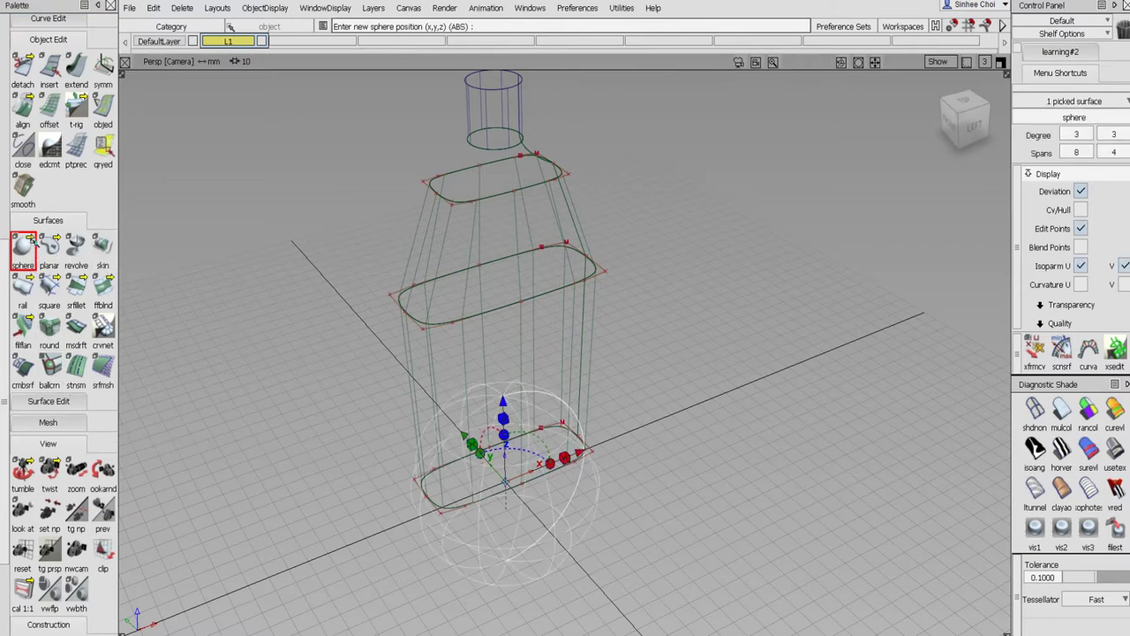
- Detach the sphere along its upper horizontal isoparm at V parameter 5.00
{"action": "left_click", "coordinate": [23, 67]}
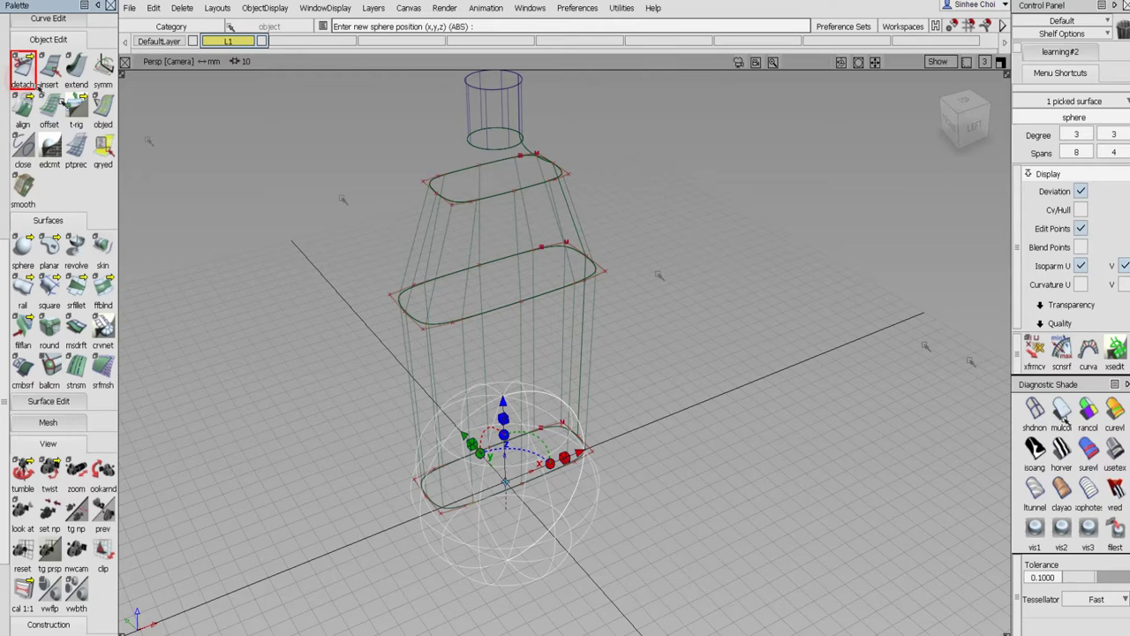
{"action": "left_click", "coordinate": [505, 463]}
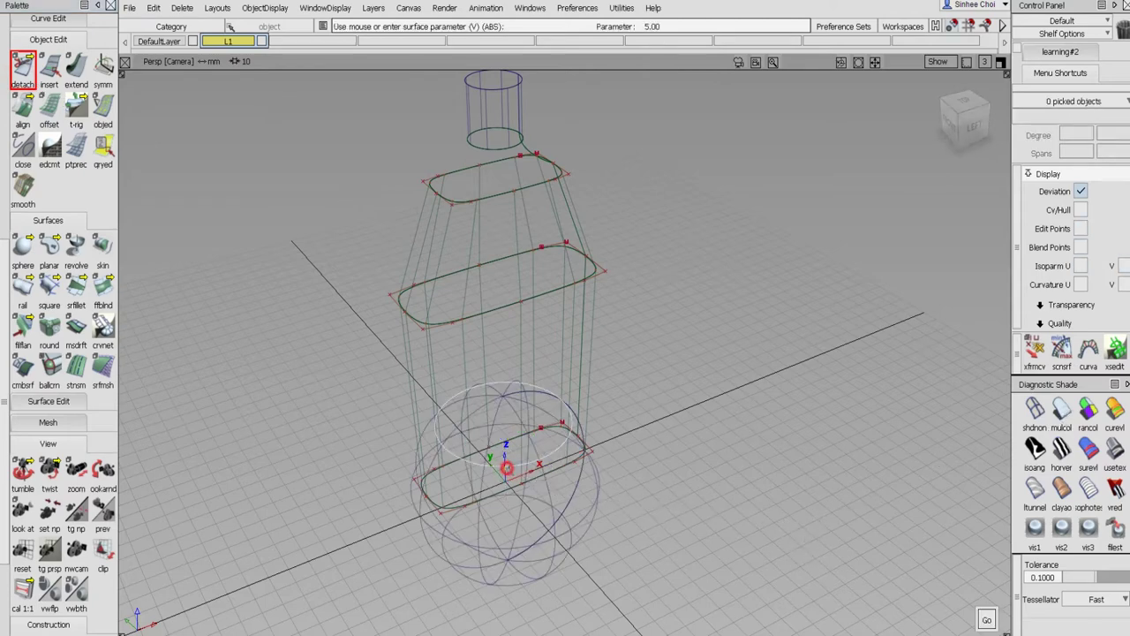
{"action": "left_click", "coordinate": [986, 618]}
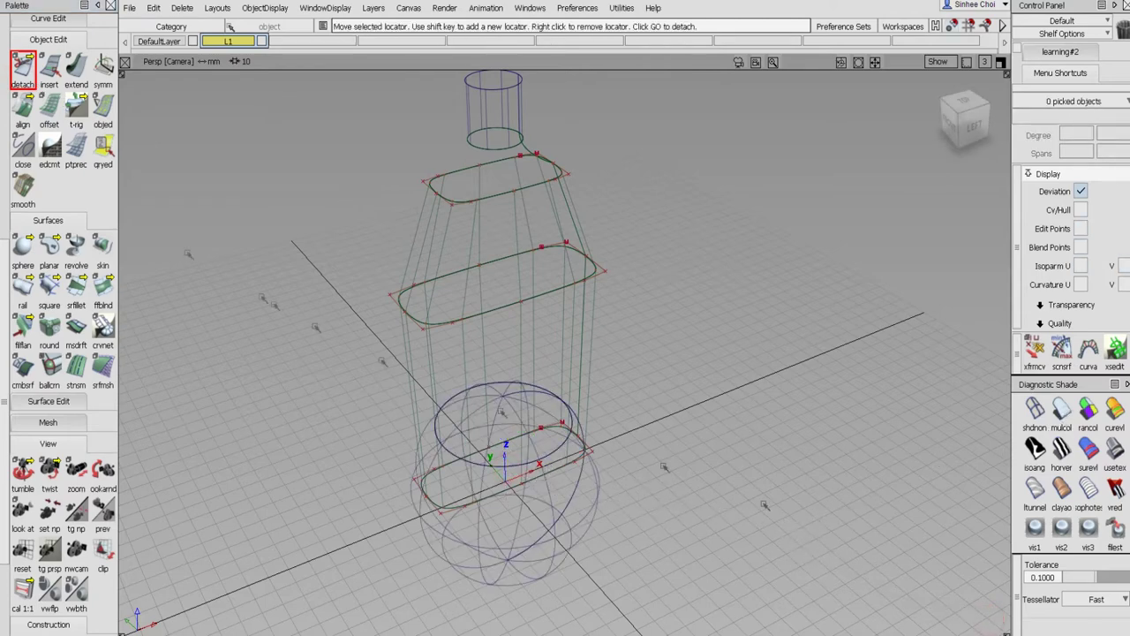
- Delete the large lower part of the detached sphere, keeping only the top cap
{"action": "scroll", "coordinate": [9, 76], "scroll_direction": "up", "scroll_amount": 5}
{"action": "left_click", "coordinate": [50, 50]}
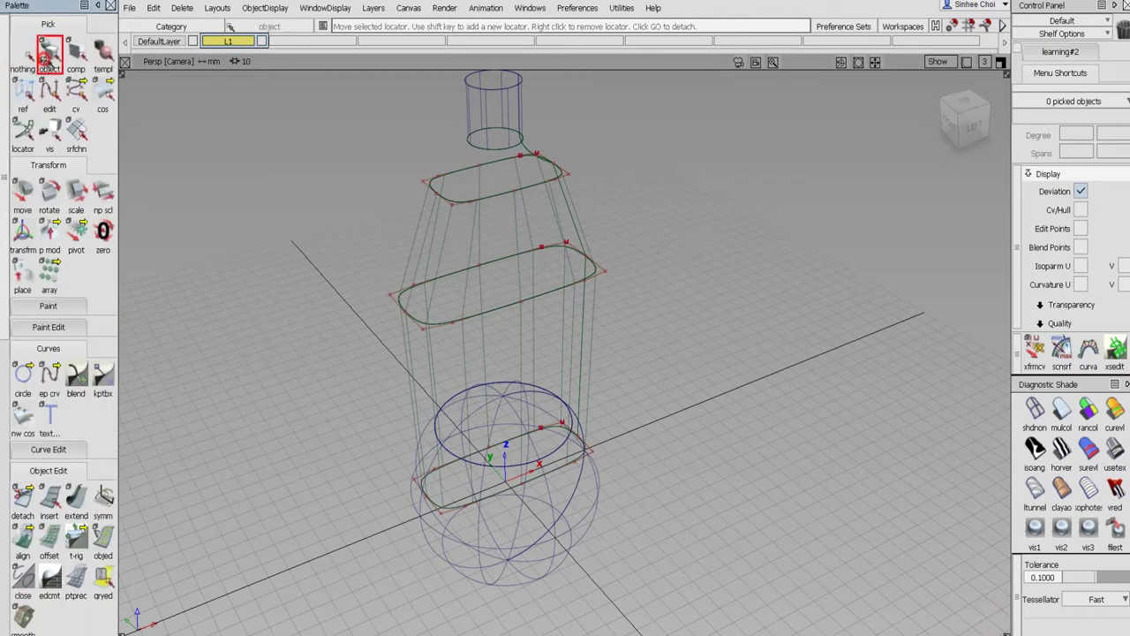
{"action": "left_click", "coordinate": [517, 557]}
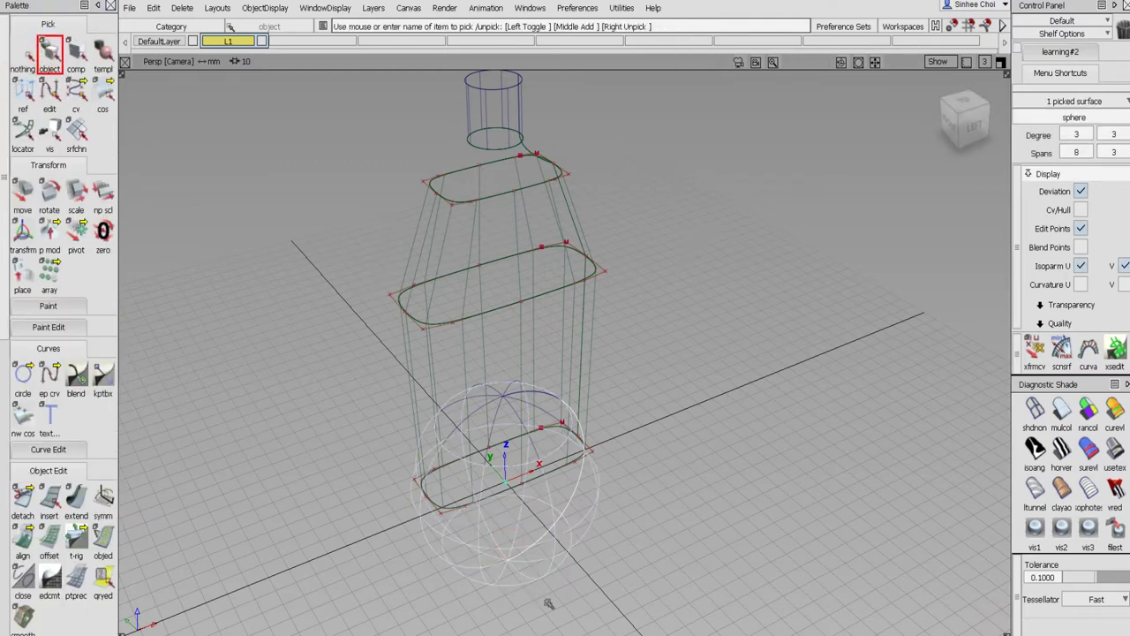
{"action": "key", "text": "Delete"}
- Pick the remaining sphere cap and move its pivot to the centre of the cap's base
{"action": "left_click", "coordinate": [508, 368]}
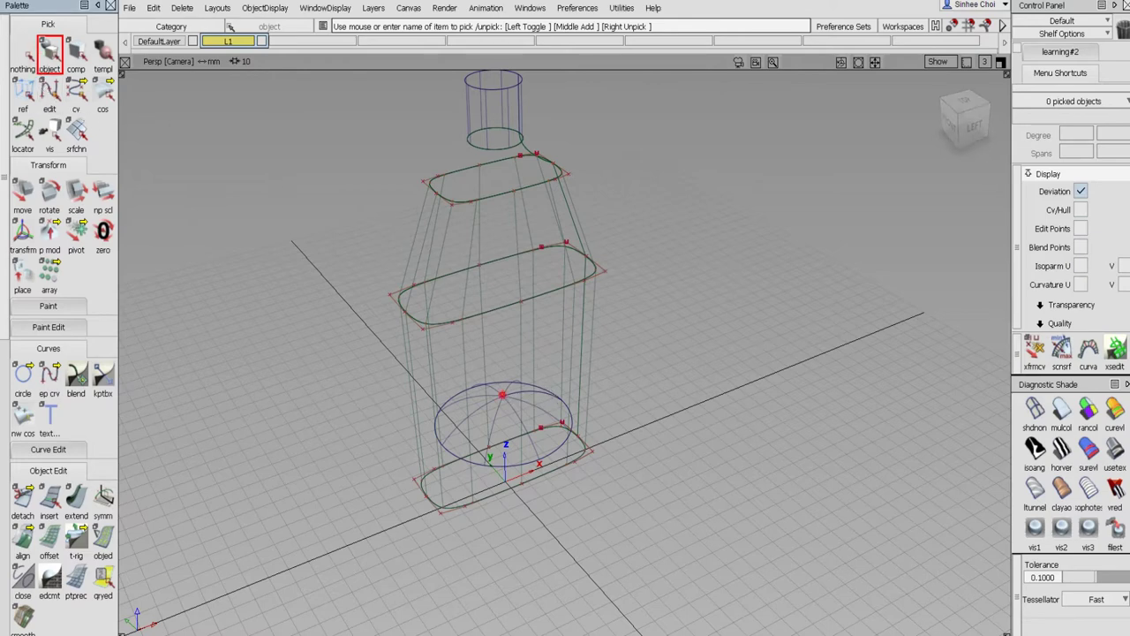
{"action": "left_click", "coordinate": [503, 395]}
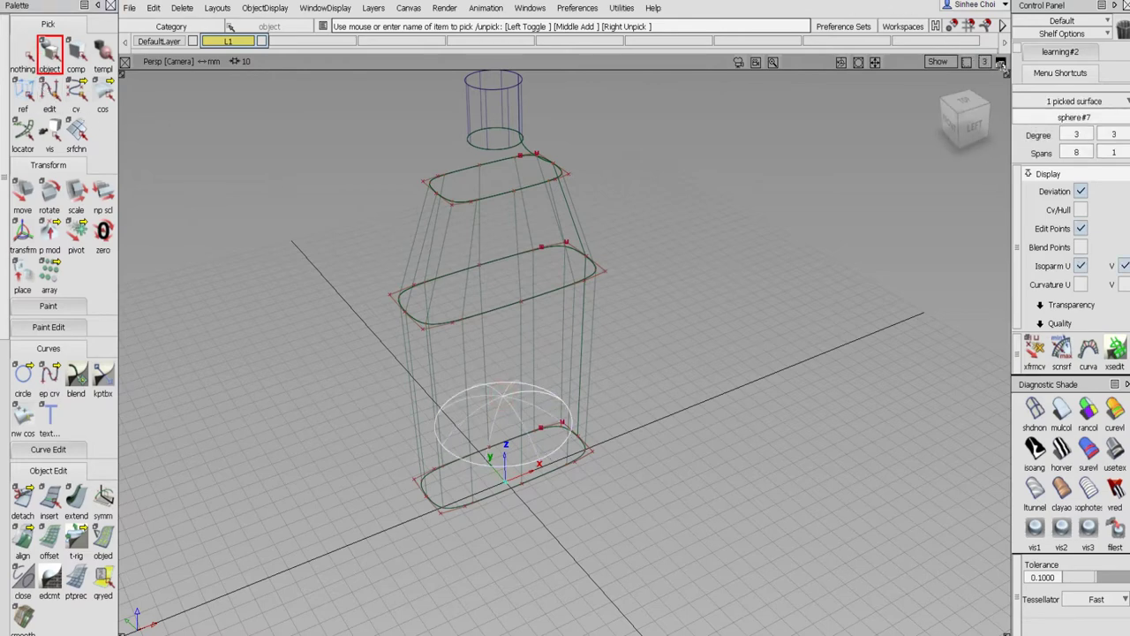
{"action": "left_click", "coordinate": [1002, 63]}
{"action": "middle_click_drag", "start_coordinate": [490, 433], "coordinate": [497, 320], "text": "alt+shift"}
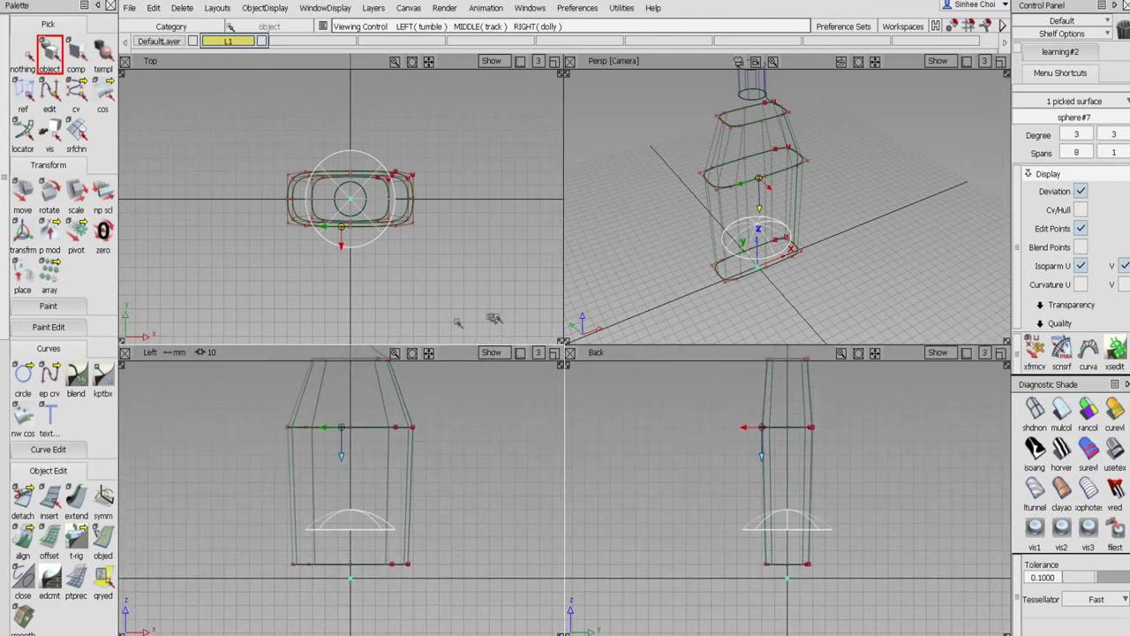
{"action": "left_click", "coordinate": [76, 233]}
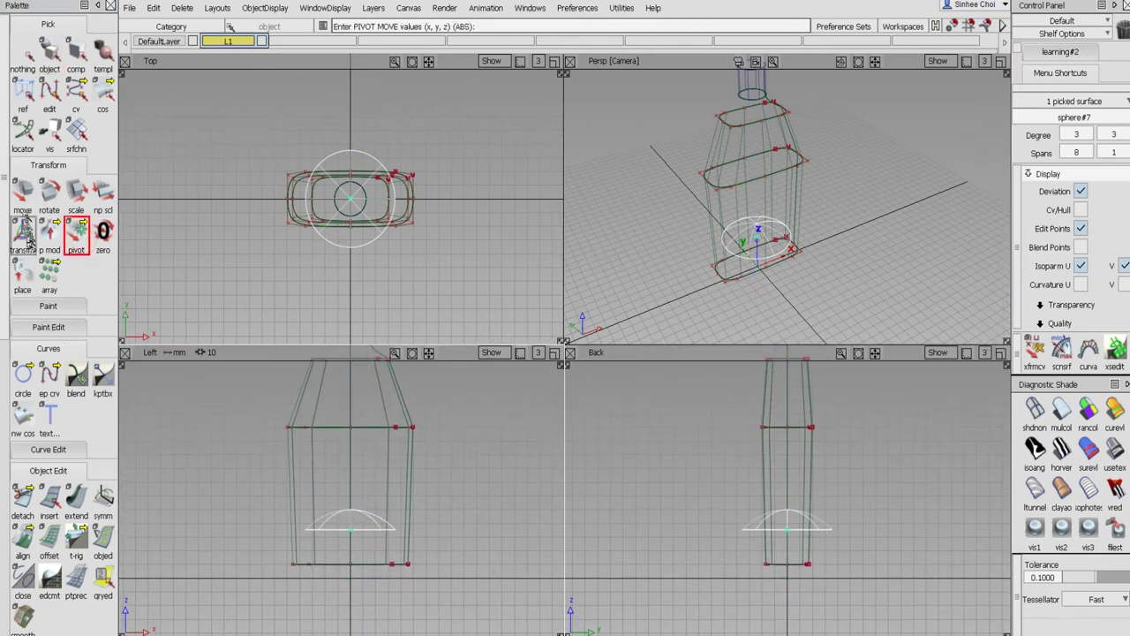
- Move the sphere cap straight down so its base lies at about ground level beneath the bottle
{"action": "left_click", "coordinate": [22, 191]}
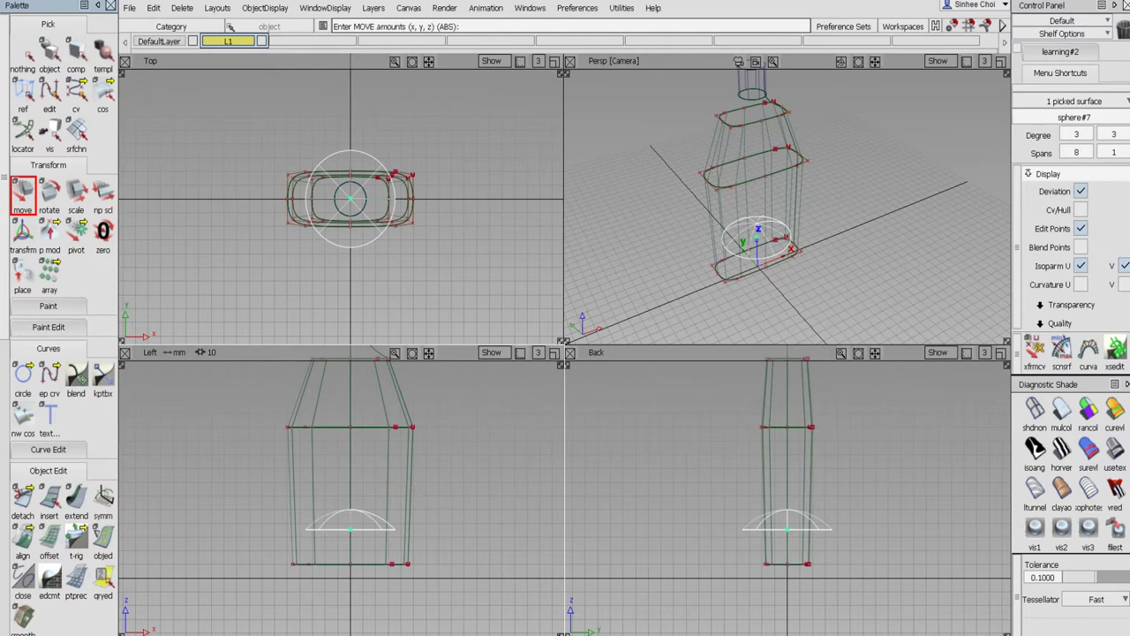
{"action": "right_click", "coordinate": [438, 574], "text": "alt"}
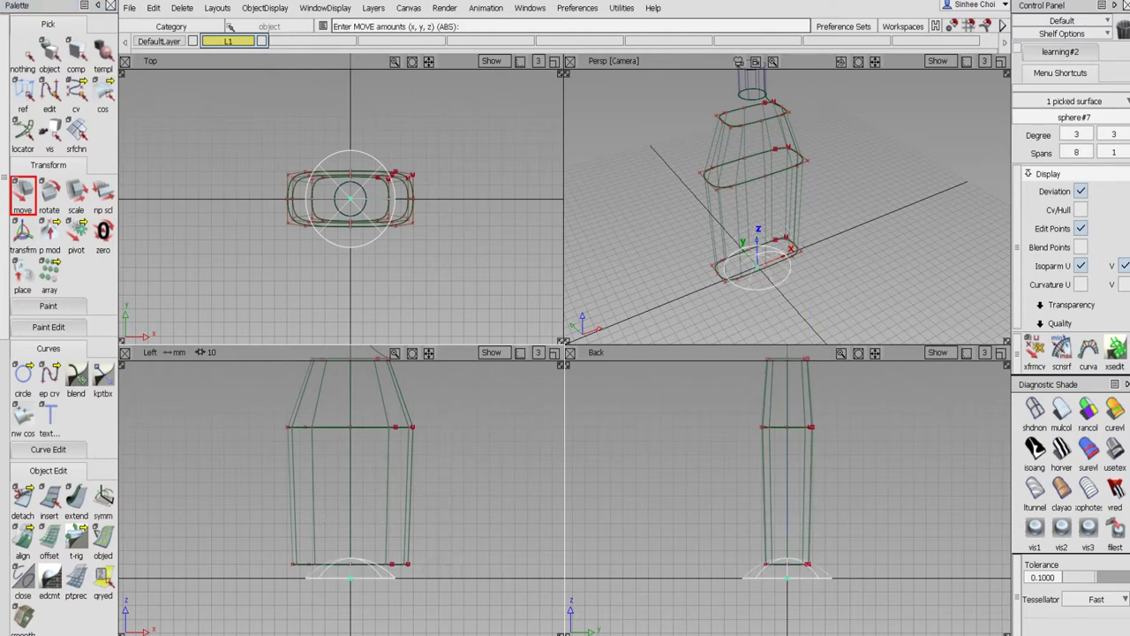
{"action": "right_click_drag", "start_coordinate": [462, 566], "coordinate": [462, 566]}
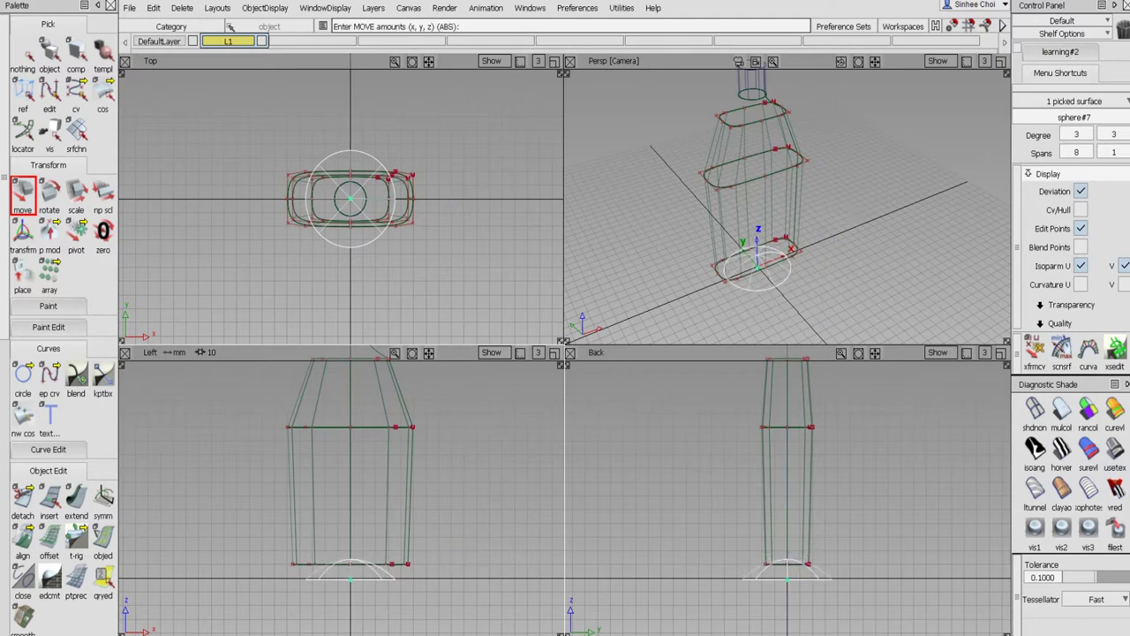
- Scale the sphere cap non-proportionally, narrowing it in Y and widening it in X to an ellipse inside the bottle's base outline
{"action": "right_click", "coordinate": [460, 573], "text": "alt"}
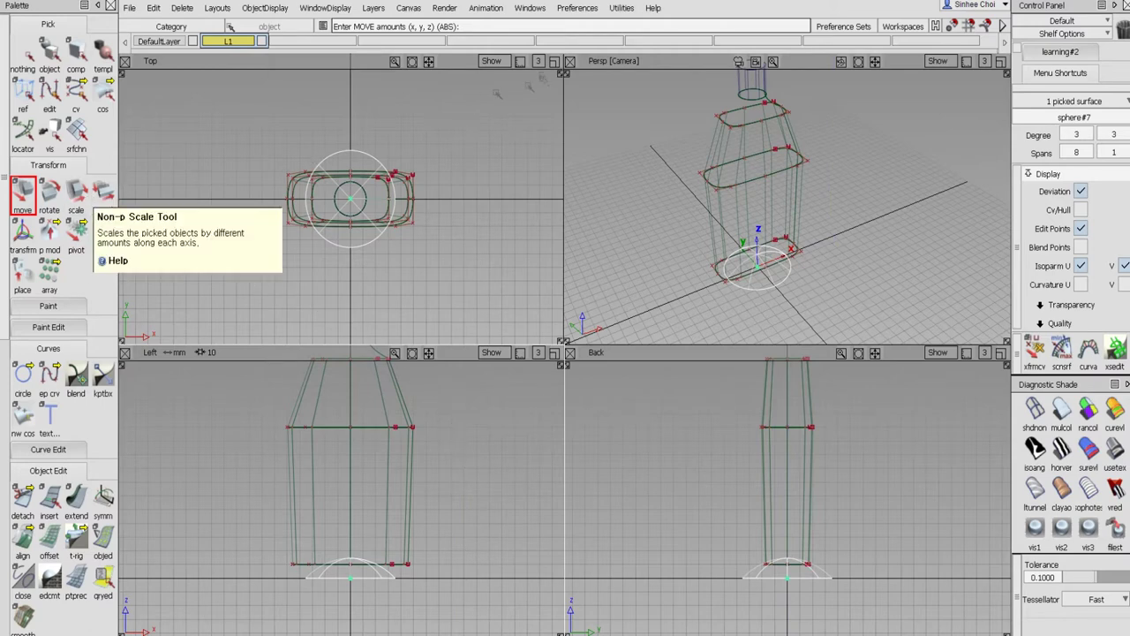
{"action": "left_click", "coordinate": [556, 61]}
{"action": "right_click_drag", "start_coordinate": [599, 325], "coordinate": [711, 252], "text": "alt+shift"}
{"action": "left_click", "coordinate": [104, 196]}
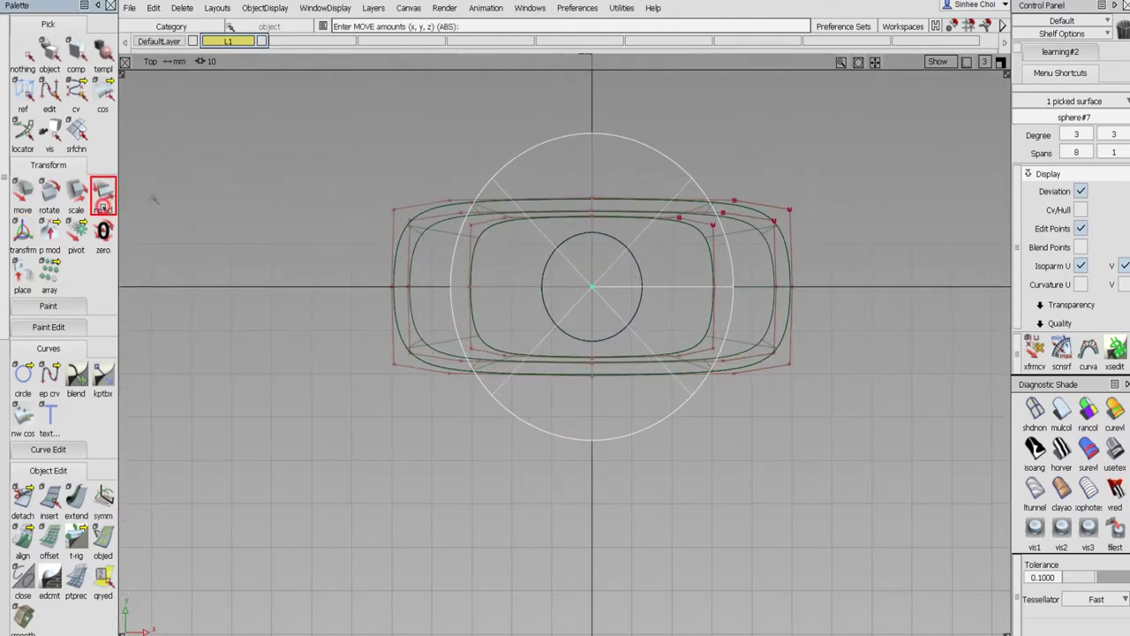
{"action": "middle_click_drag", "start_coordinate": [302, 165], "coordinate": [291, 454]}
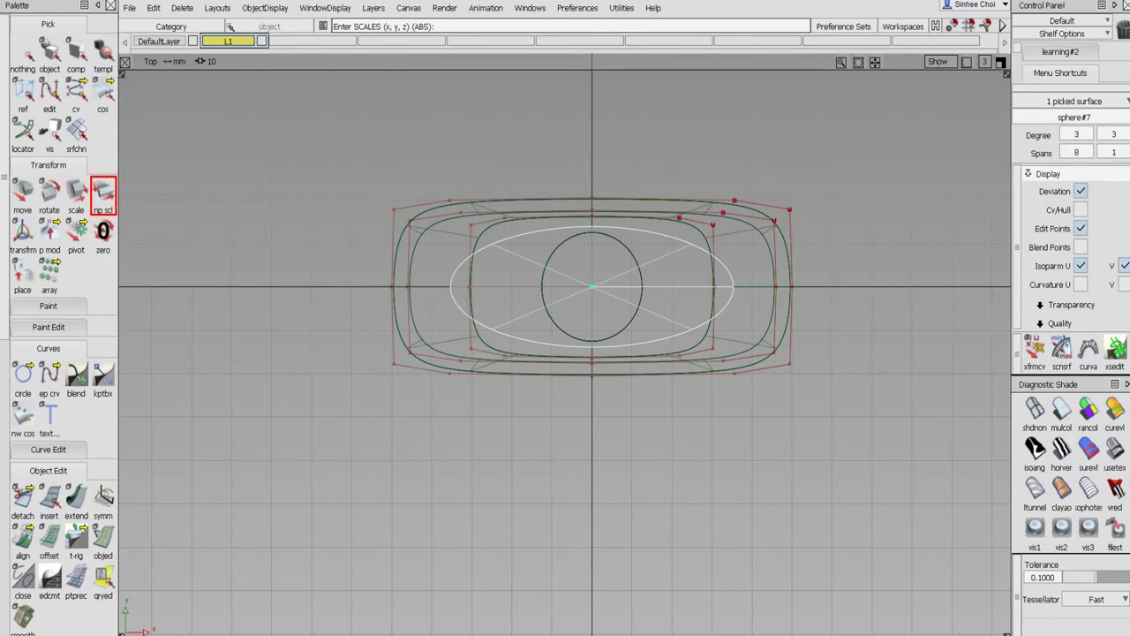
{"action": "left_click_drag", "start_coordinate": [433, 454], "coordinate": [495, 444]}
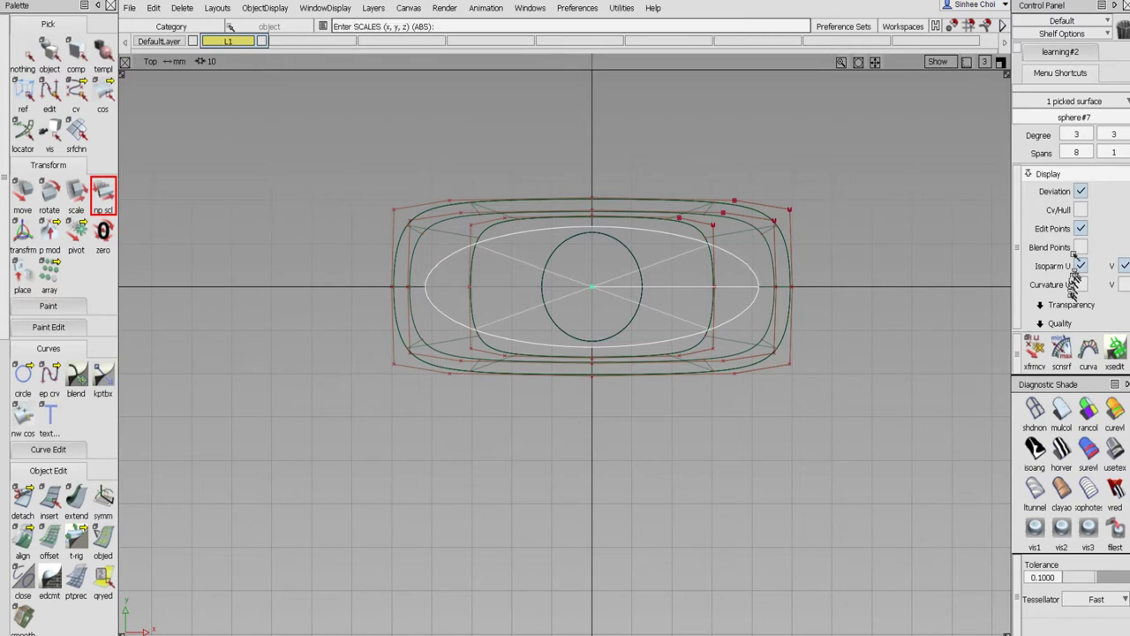
- Show the sphere cap's CVs and hulls and shrink the cap slightly in X and Y
{"action": "left_click", "coordinate": [1081, 228]}
{"action": "left_click", "coordinate": [1081, 210]}
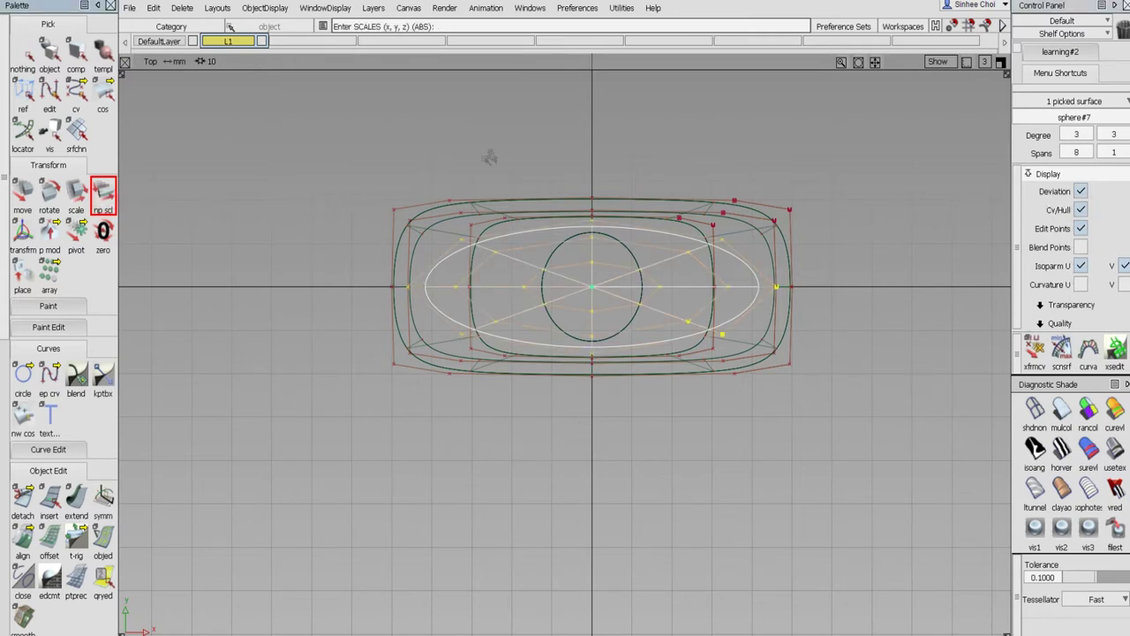
{"action": "left_click_drag", "start_coordinate": [489, 157], "coordinate": [461, 154]}
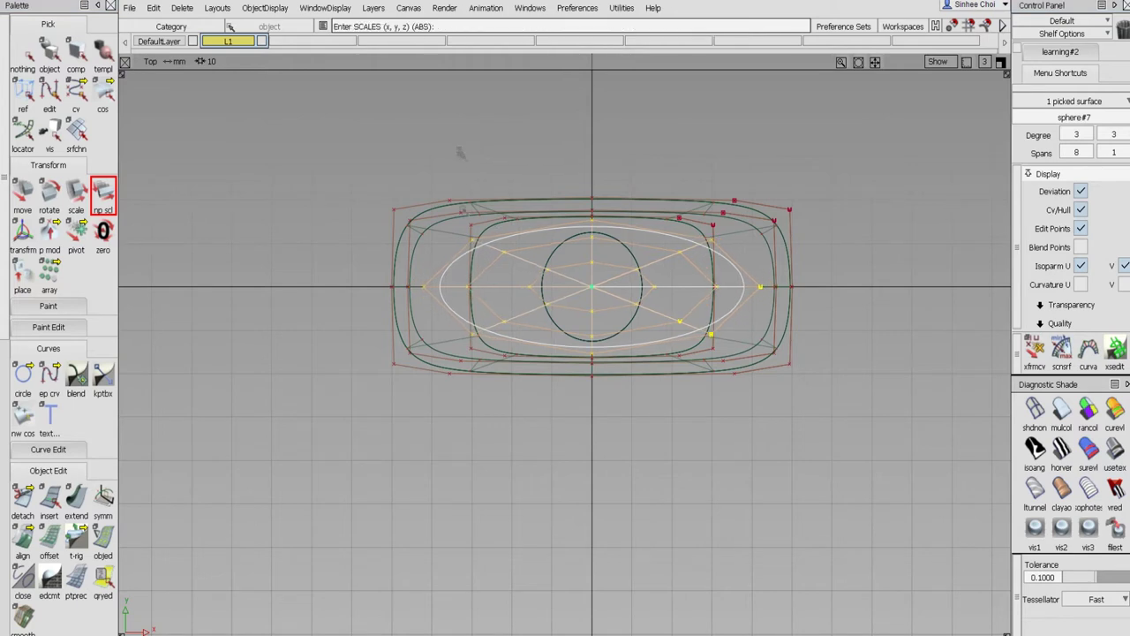
{"action": "middle_click_drag", "start_coordinate": [320, 319], "coordinate": [320, 328]}
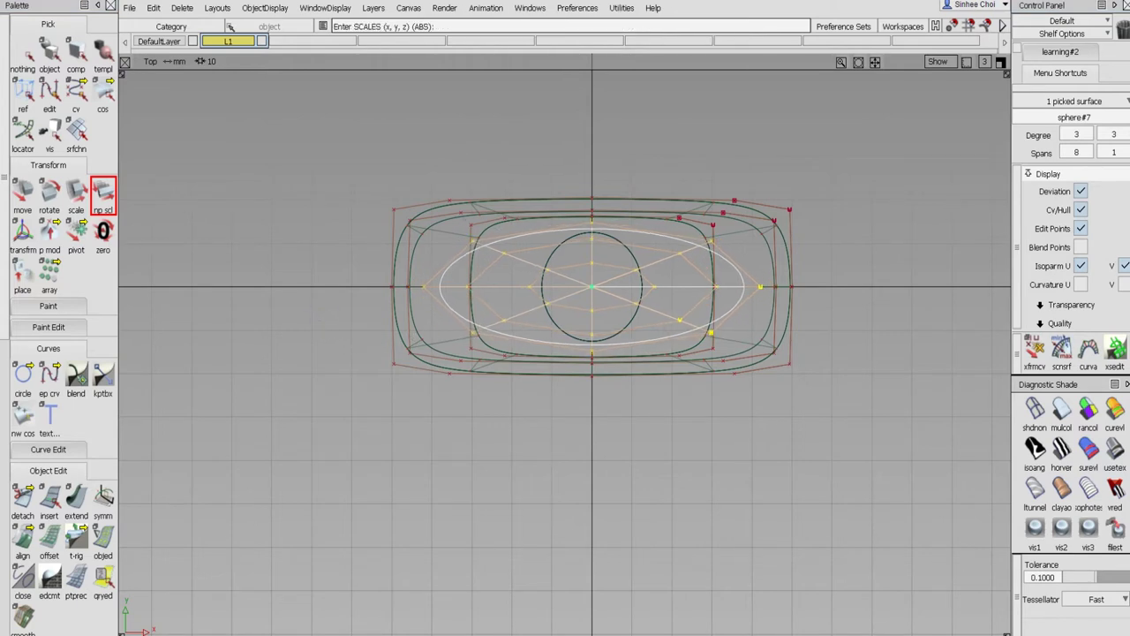
- Pick the cap's four diagonal hulls and scale them outward in X and Y to turn the ellipse into a rounded rectangle
{"action": "left_click", "coordinate": [19, 48]}
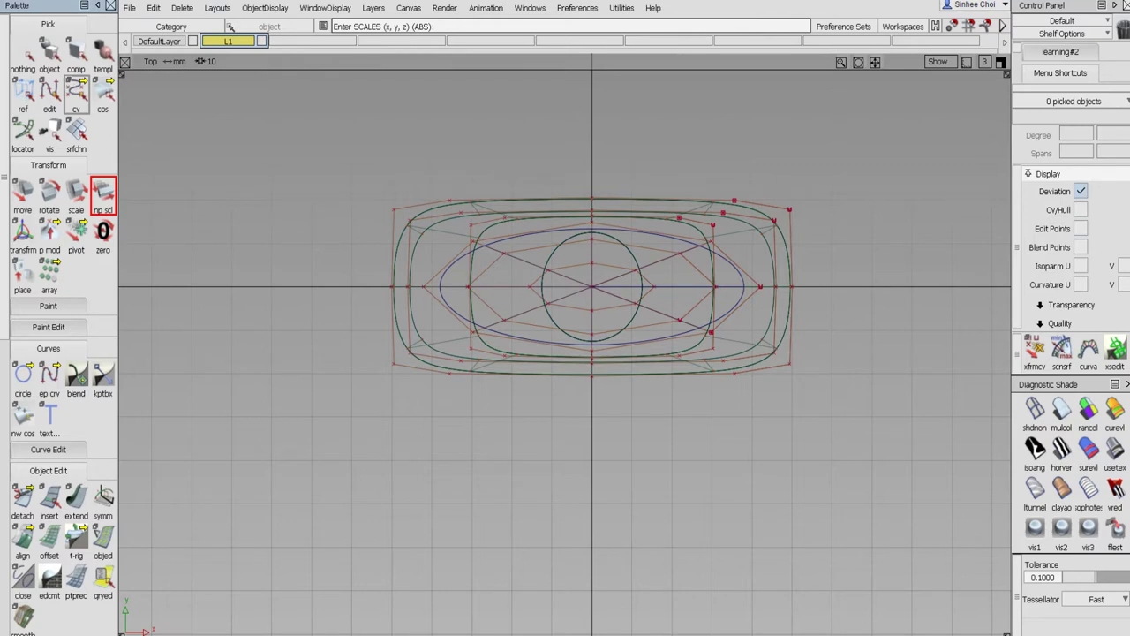
{"action": "left_click_drag", "start_coordinate": [76, 91], "coordinate": [128, 93]}
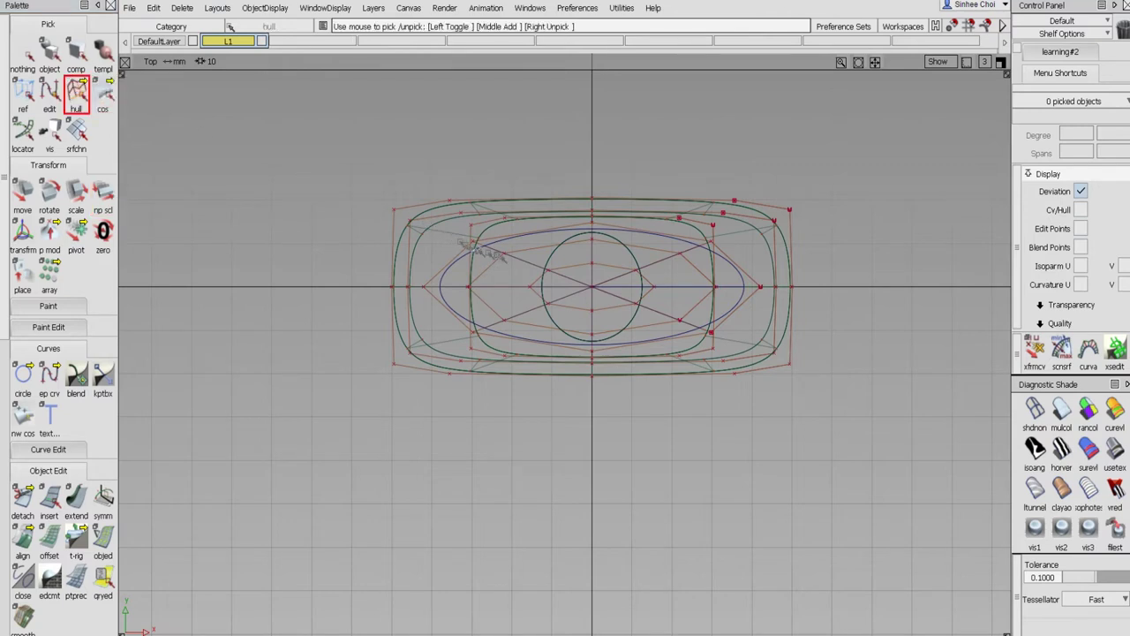
{"action": "left_click", "coordinate": [522, 260]}
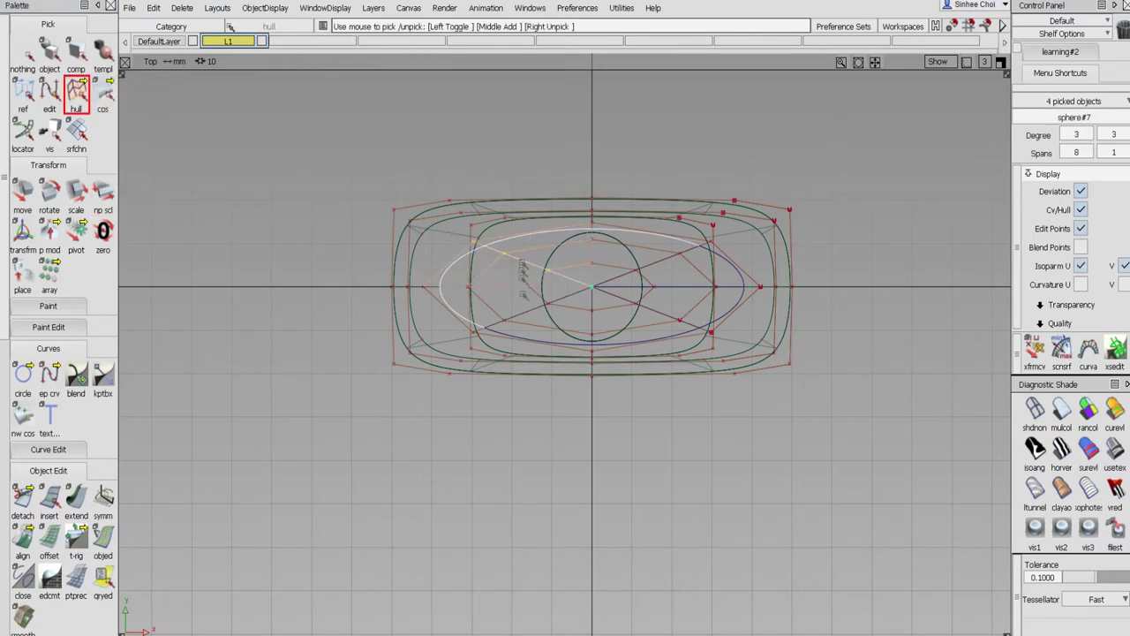
{"action": "left_click", "coordinate": [527, 311]}
{"action": "left_click", "coordinate": [662, 261]}
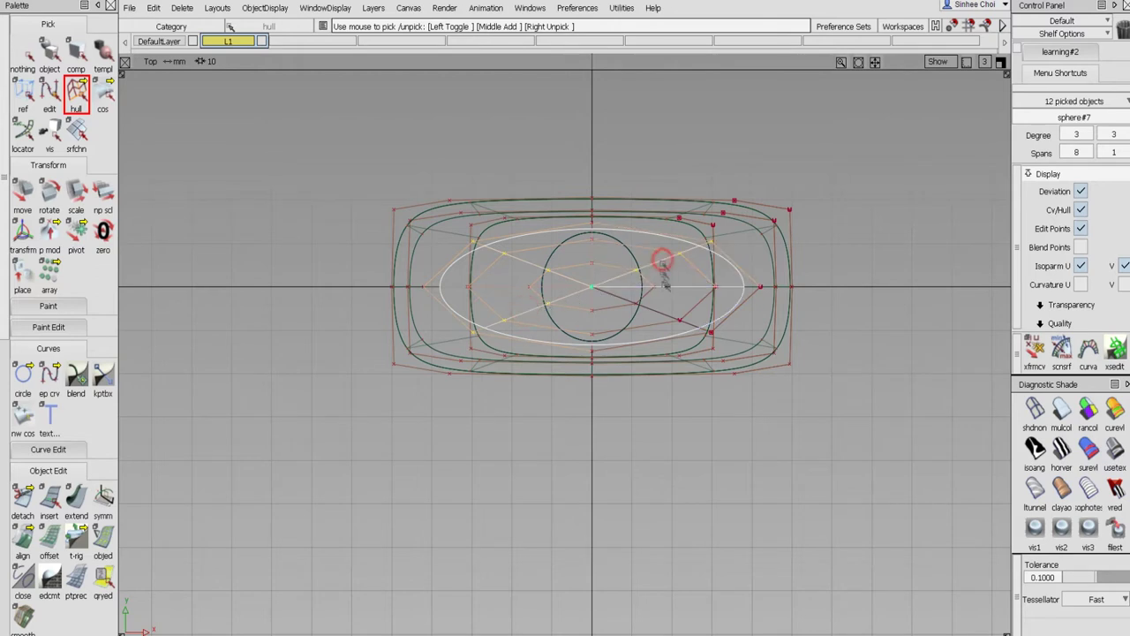
{"action": "left_click", "coordinate": [659, 313]}
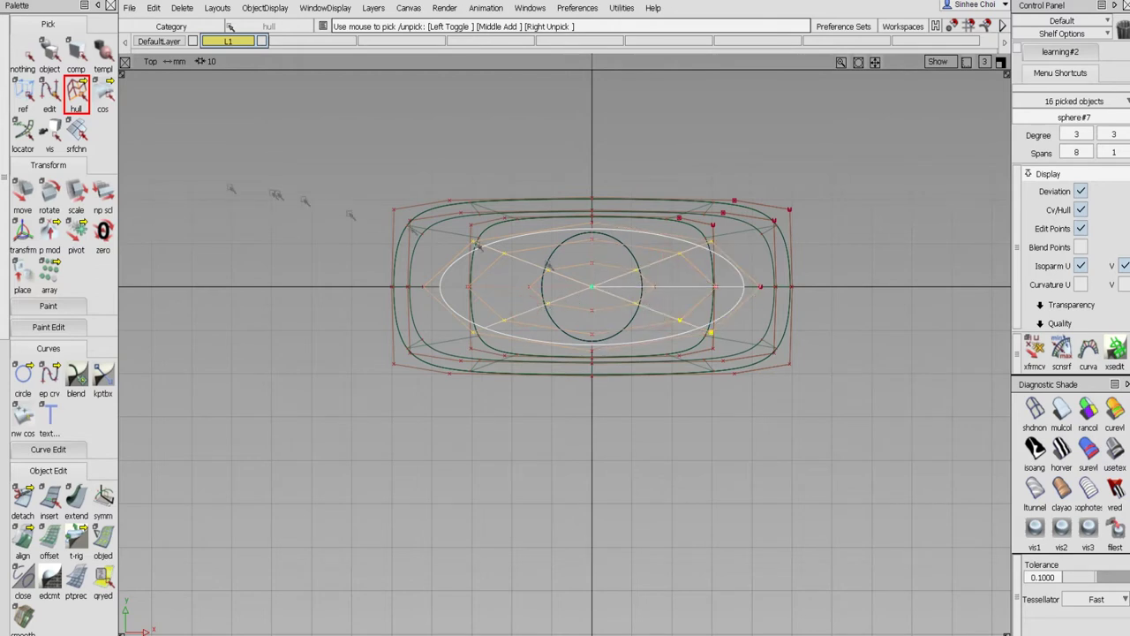
{"action": "left_click", "coordinate": [104, 194]}
{"action": "left_click_drag", "start_coordinate": [227, 177], "coordinate": [317, 177]}
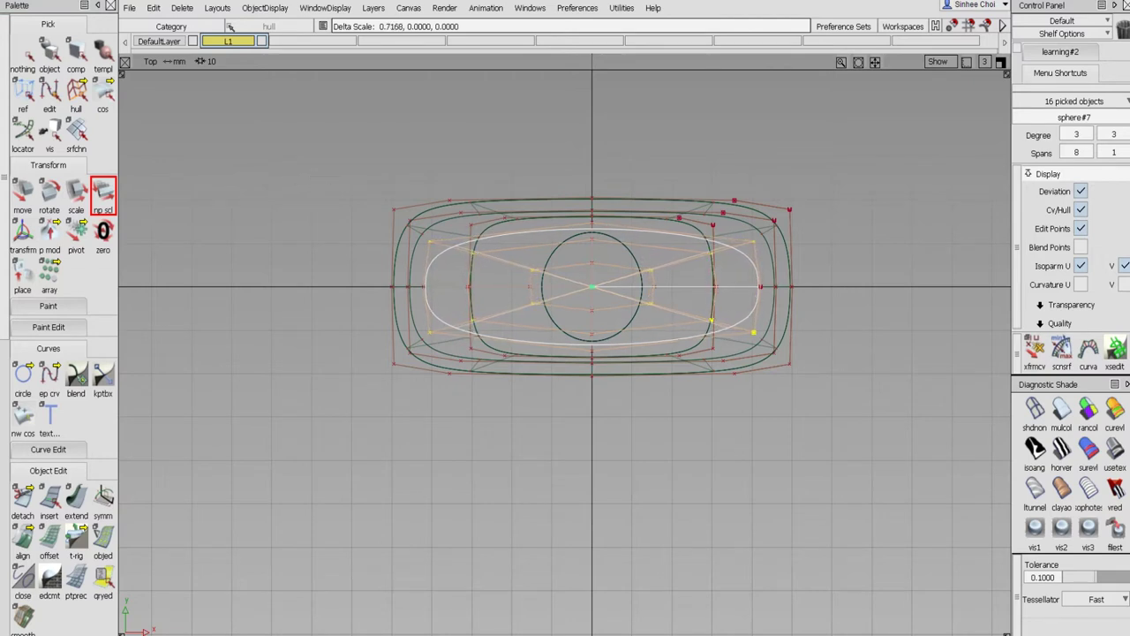
{"action": "left_click_drag", "start_coordinate": [328, 180], "coordinate": [330, 182]}
{"action": "middle_click_drag", "start_coordinate": [295, 234], "coordinate": [294, 161]}
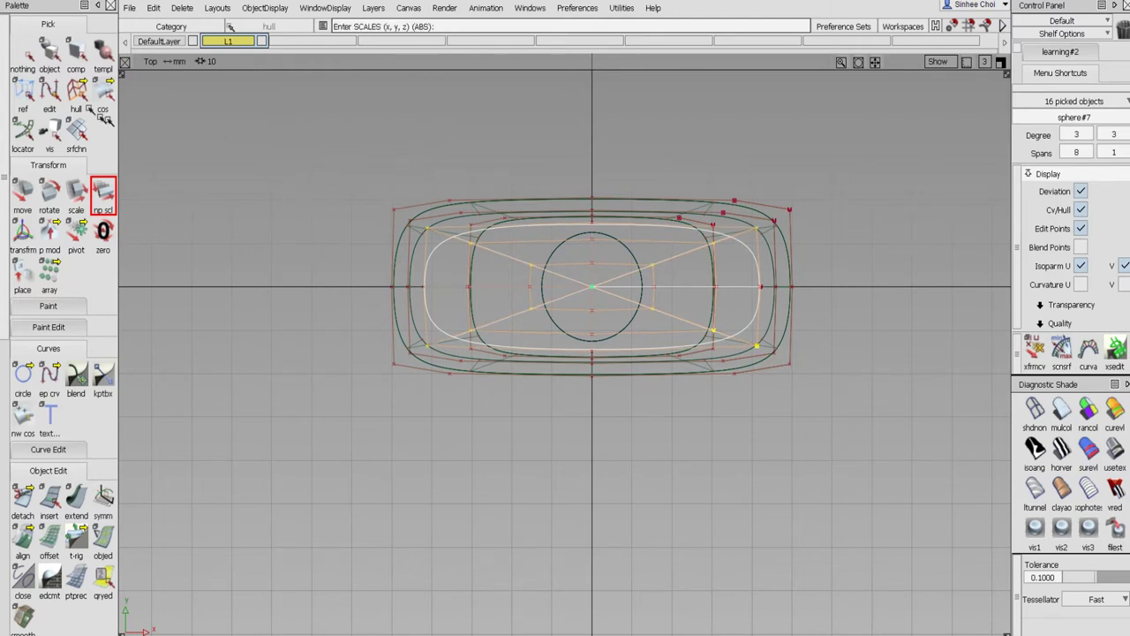
- Pick the whole sphere cap again and hide its CVs and hulls
{"action": "left_click", "coordinate": [23, 54]}
{"action": "left_click", "coordinate": [50, 55]}
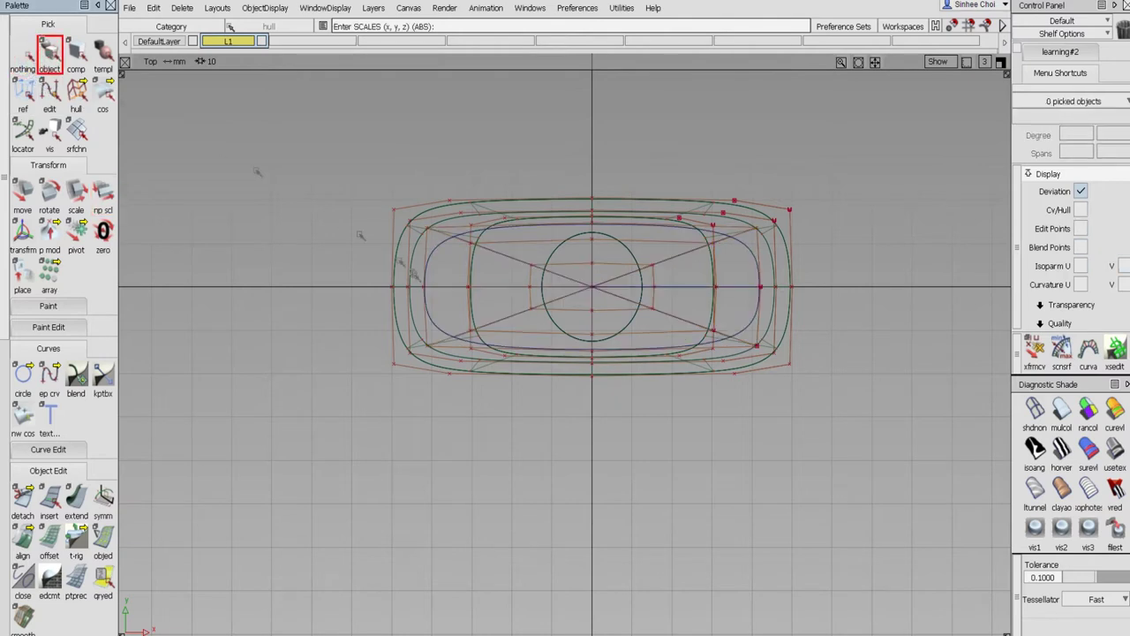
{"action": "left_click", "coordinate": [427, 277]}
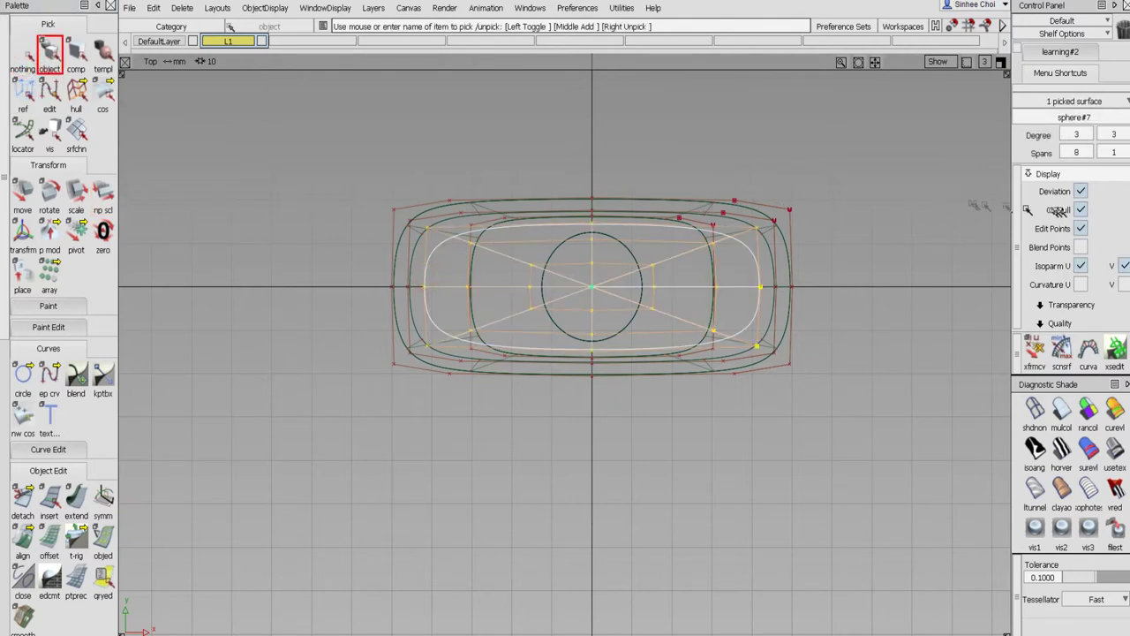
{"action": "left_click", "coordinate": [1079, 209]}
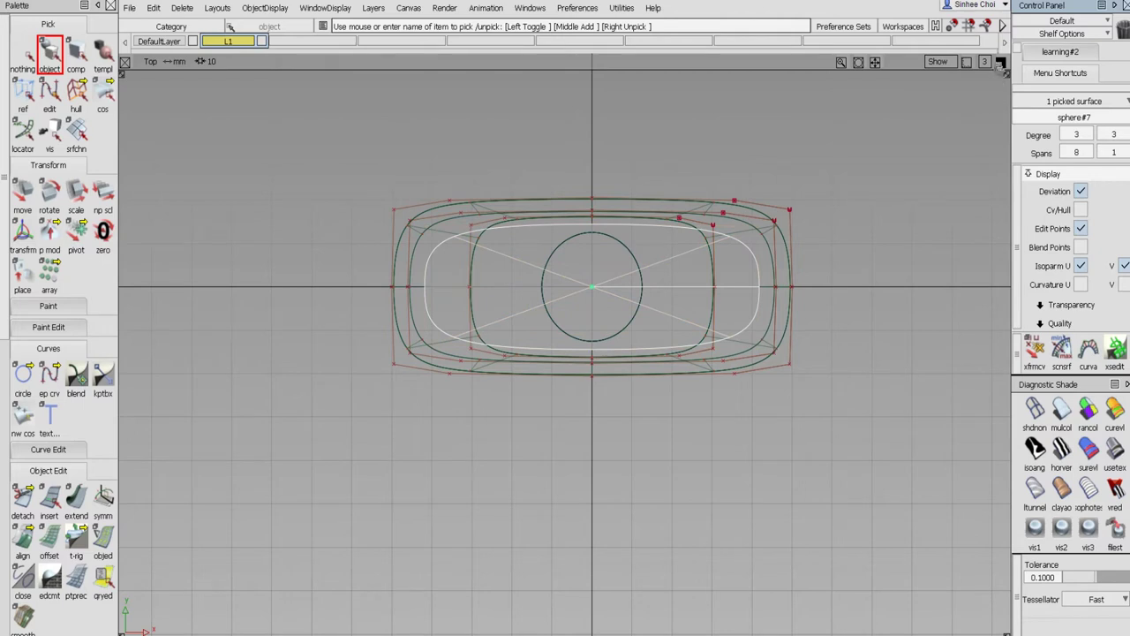
- Flatten the sphere cap in Z into a shallow dome beneath the bottle's lower edge
{"action": "left_click", "coordinate": [1001, 62]}
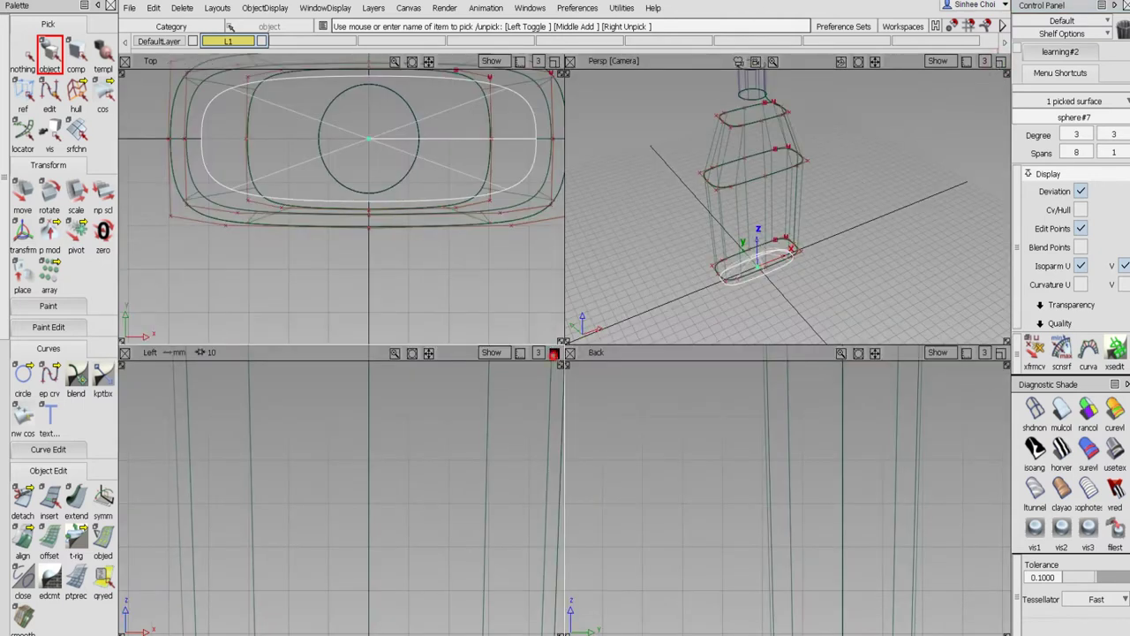
{"action": "left_click", "coordinate": [554, 353]}
{"action": "middle_click_drag", "start_coordinate": [580, 369], "coordinate": [574, 254], "text": "alt+shift"}
{"action": "left_click", "coordinate": [103, 194]}
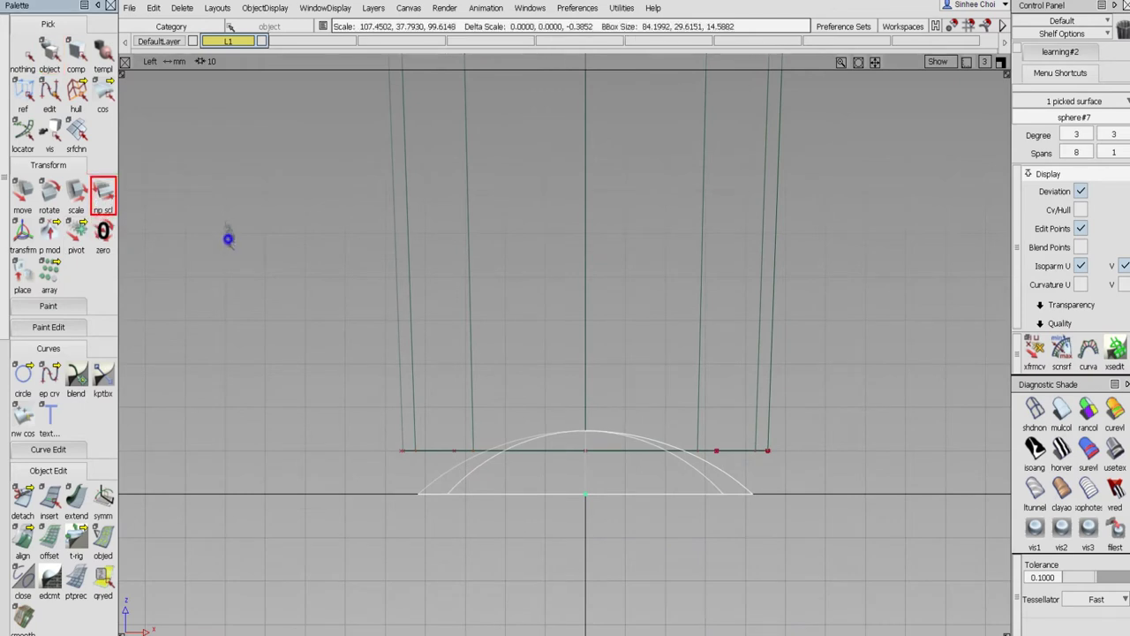
{"action": "right_click_drag", "start_coordinate": [227, 238], "coordinate": [200, 620]}
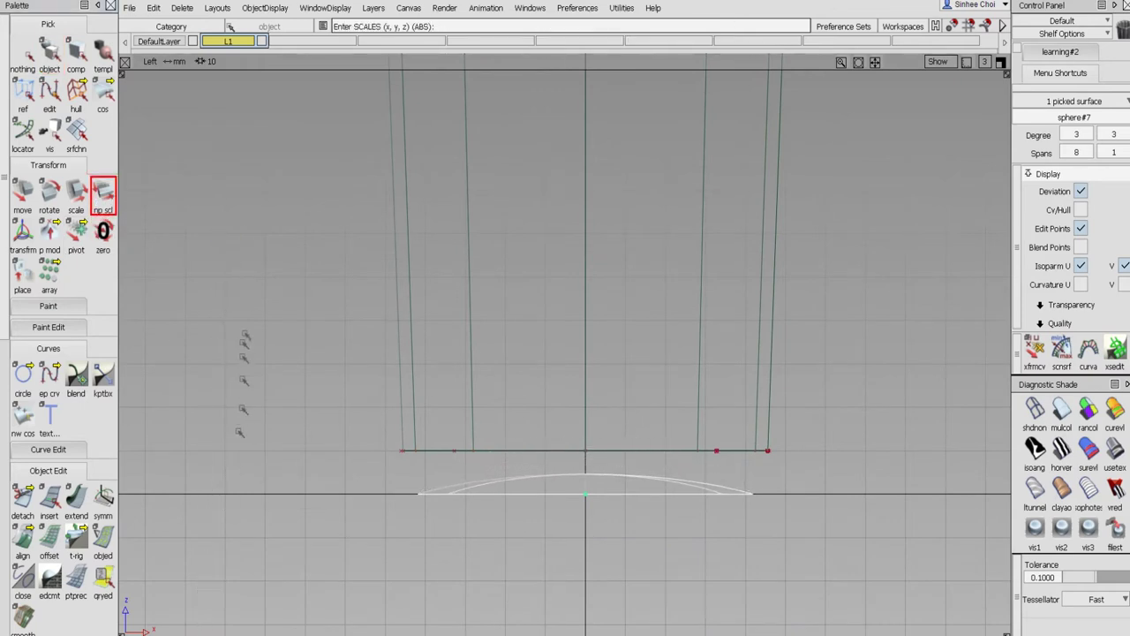
{"action": "right_click_drag", "start_coordinate": [243, 332], "coordinate": [257, 529]}
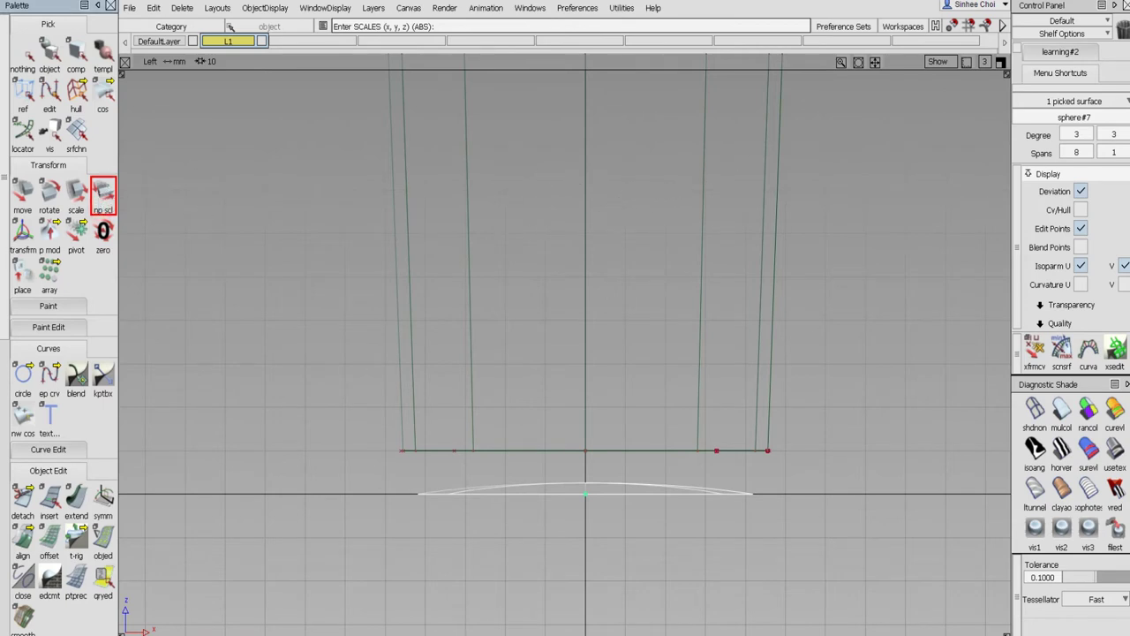
- Reduce the cap slightly in X and Y to leave an even gap to the bottle's base outline
{"action": "left_click_drag", "start_coordinate": [212, 214], "coordinate": [185, 218]}
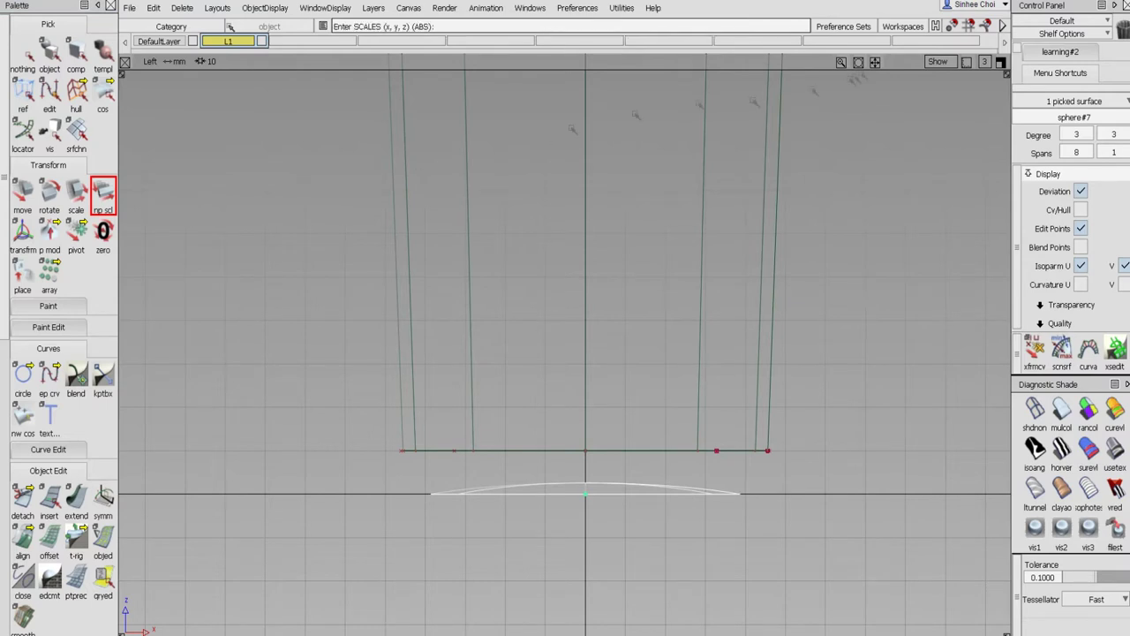
{"action": "left_click", "coordinate": [1000, 62]}
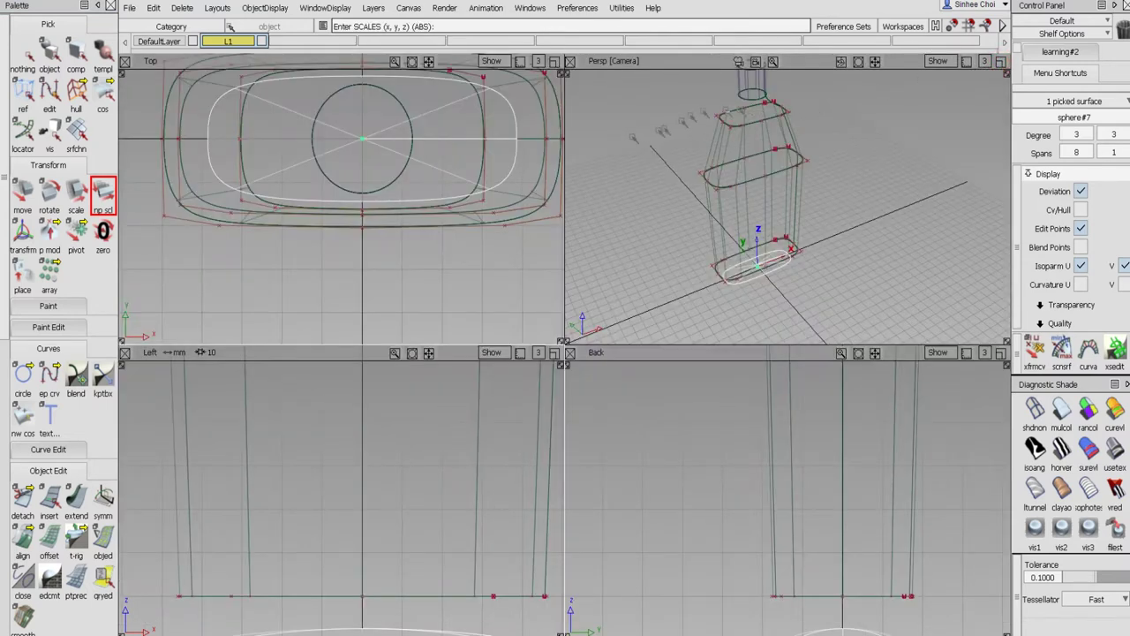
{"action": "middle_click_drag", "start_coordinate": [447, 221], "coordinate": [446, 265], "text": "alt+shift"}
{"action": "middle_click_drag", "start_coordinate": [446, 84], "coordinate": [448, 133]}
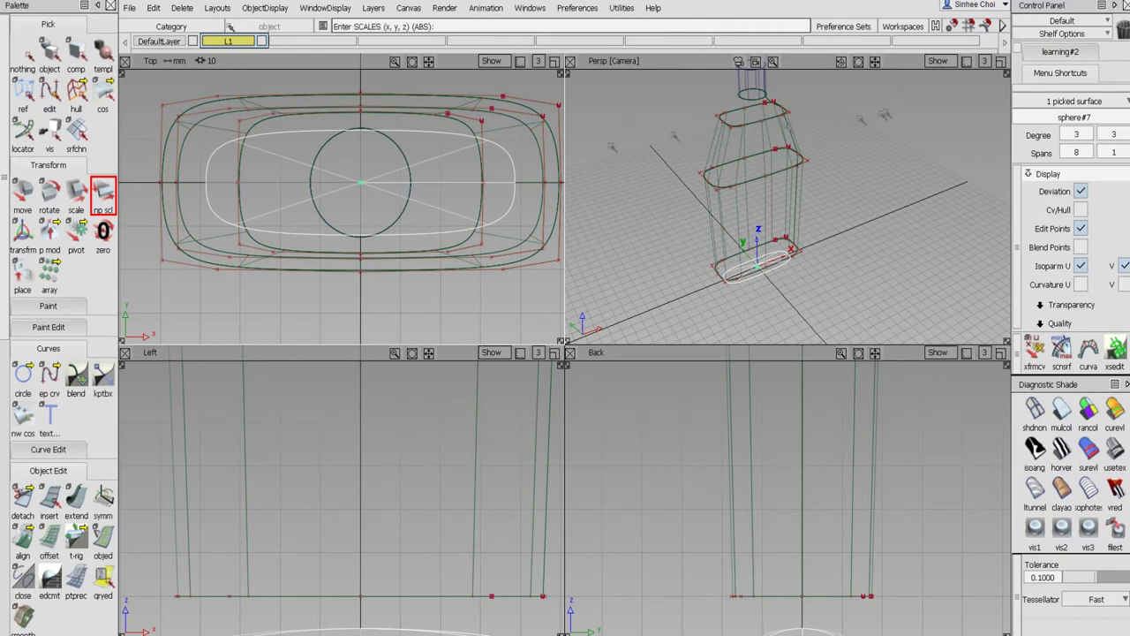
{"action": "middle_click_drag", "start_coordinate": [514, 299], "coordinate": [514, 273]}
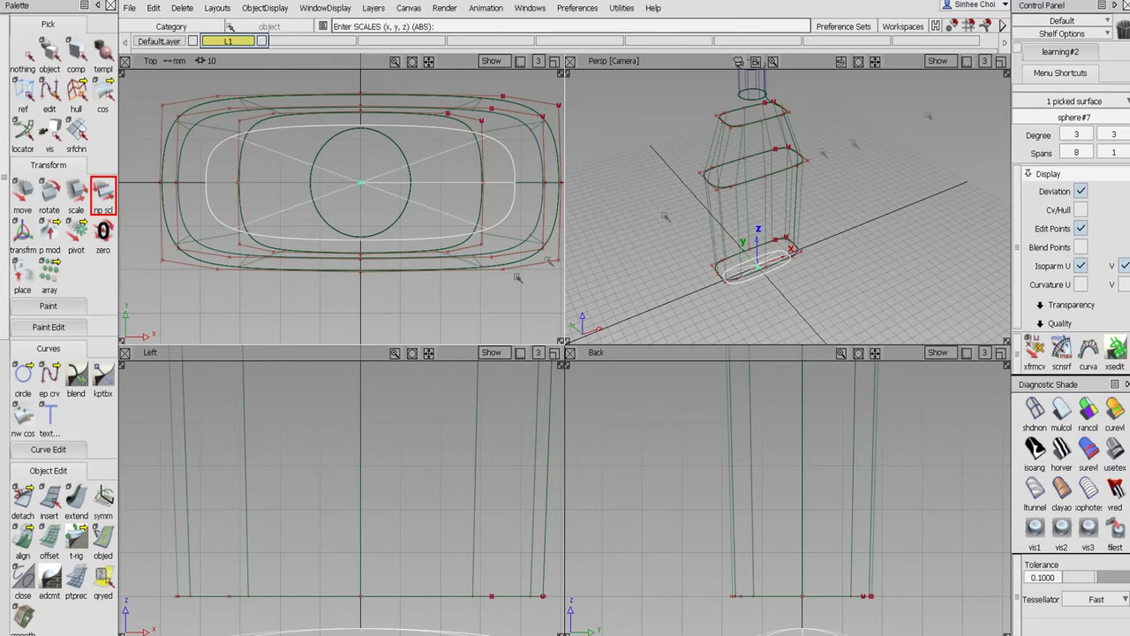
- Move the flattened cap slightly up above ground level, still below the bottle's lower edge, and clear the selection
{"action": "left_click", "coordinate": [1001, 61]}
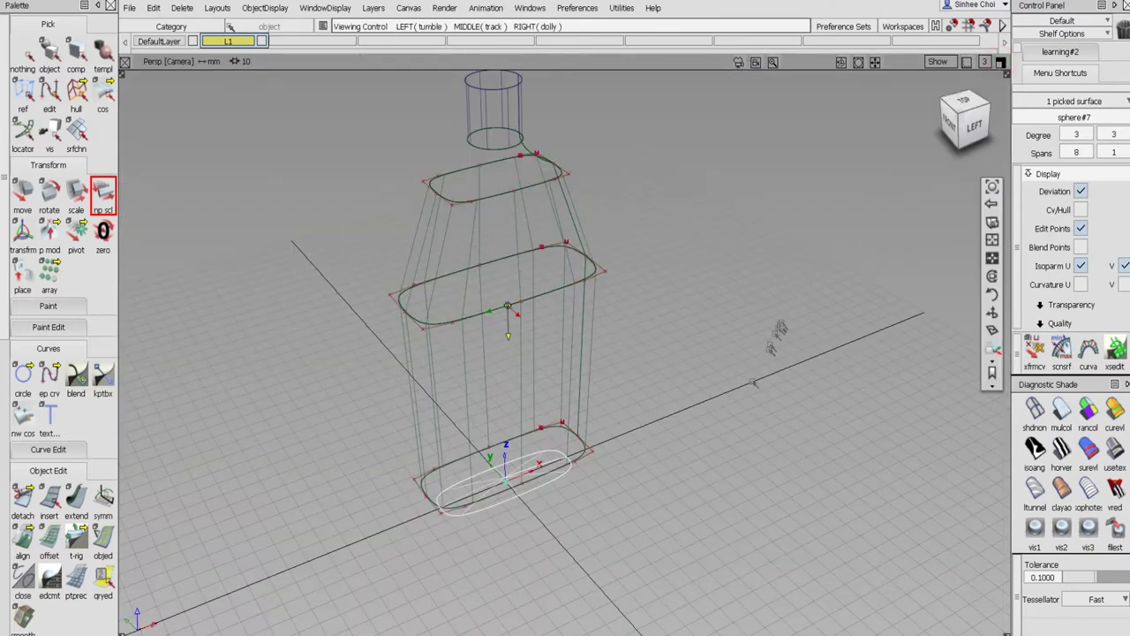
{"action": "left_click_drag", "start_coordinate": [734, 345], "coordinate": [679, 339], "text": "alt+shift"}
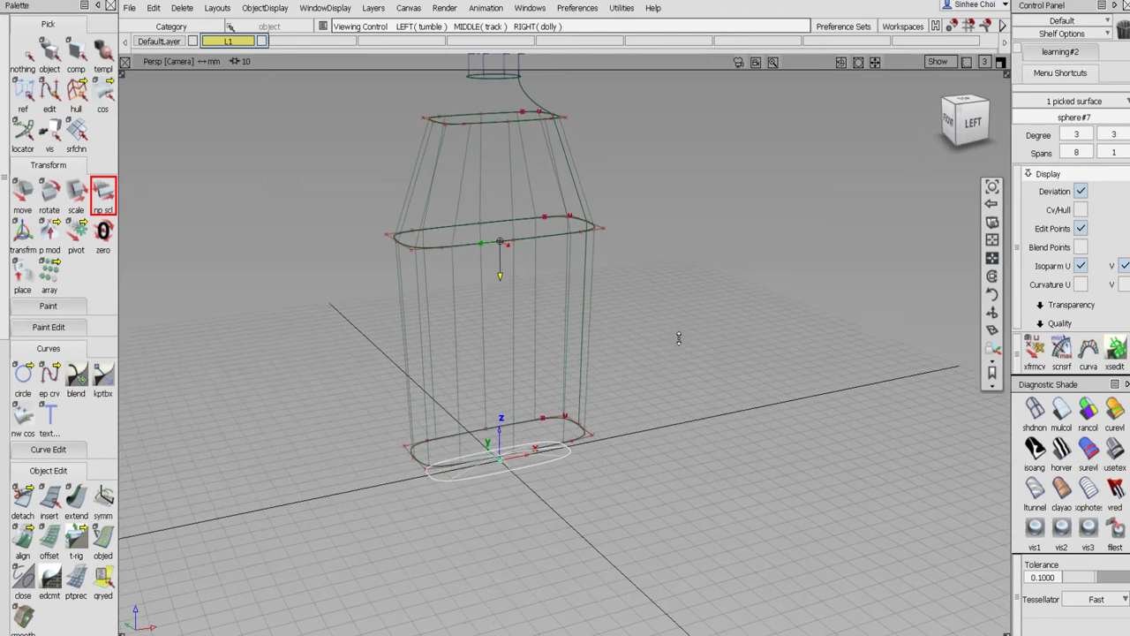
{"action": "left_click", "coordinate": [988, 63]}
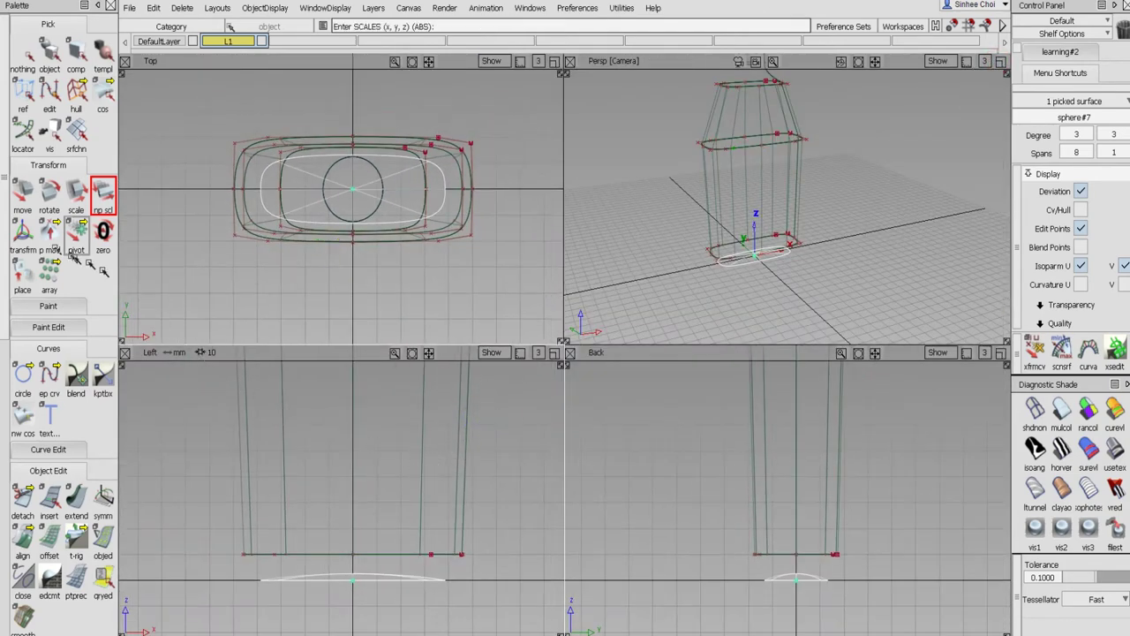
{"action": "left_click", "coordinate": [22, 190]}
{"action": "right_click_drag", "start_coordinate": [542, 512], "coordinate": [542, 507]}
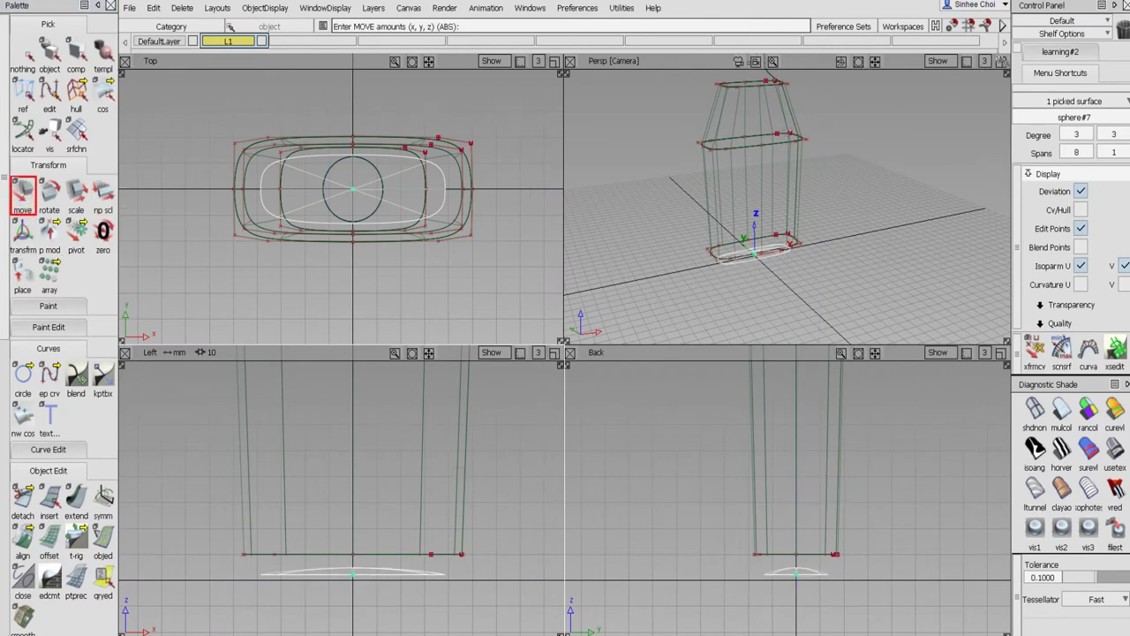
{"action": "left_click", "coordinate": [1001, 61]}
{"action": "left_click_drag", "start_coordinate": [533, 331], "coordinate": [607, 382], "text": "alt+shift"}
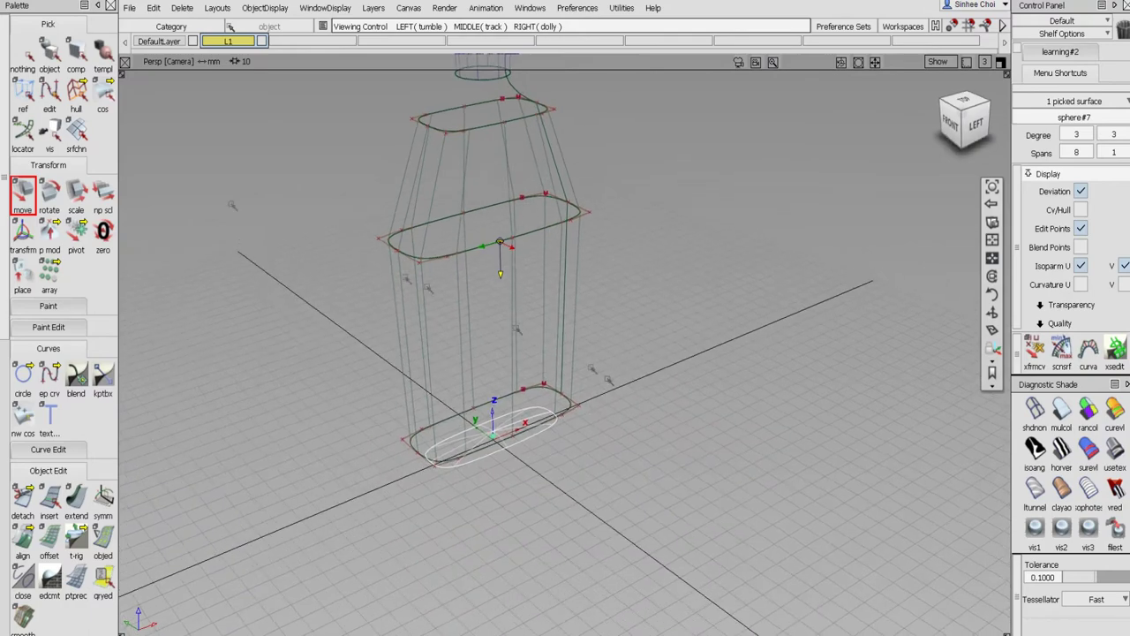
{"action": "left_click", "coordinate": [23, 53]}
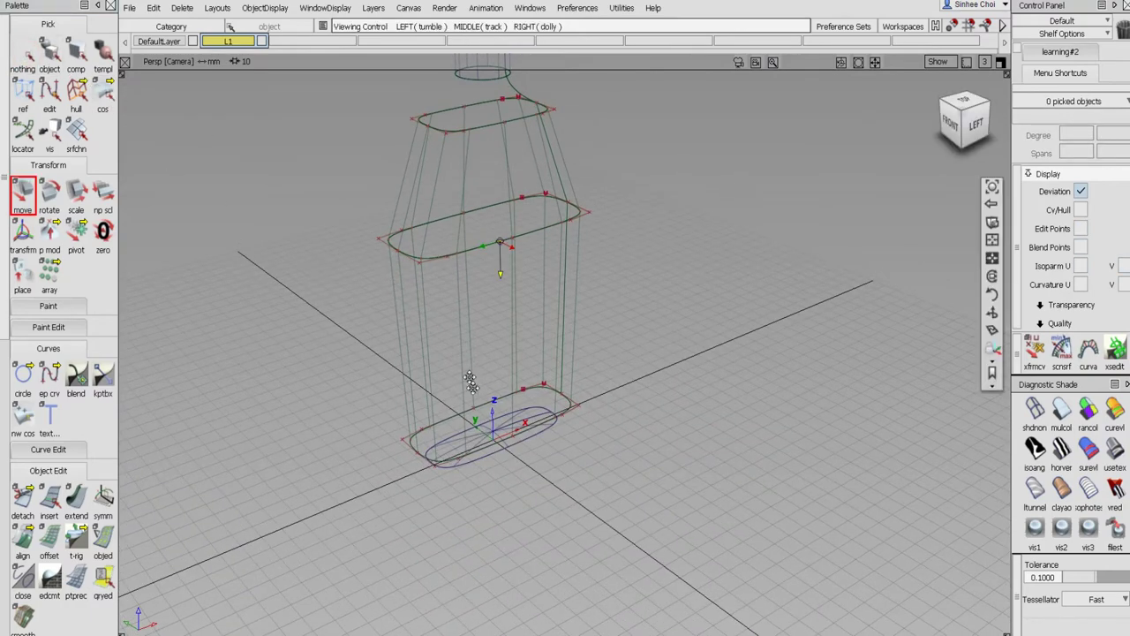
- Start the Freeform Blend tool for joining the flattened cap to the bottle's lower edge
{"action": "middle_click_drag", "start_coordinate": [469, 377], "coordinate": [469, 305], "text": "alt+shift"}
{"action": "right_click_drag", "start_coordinate": [469, 304], "coordinate": [536, 317], "text": "alt+shift"}
{"action": "middle_click_drag", "start_coordinate": [535, 316], "coordinate": [544, 256], "text": "alt+shift"}
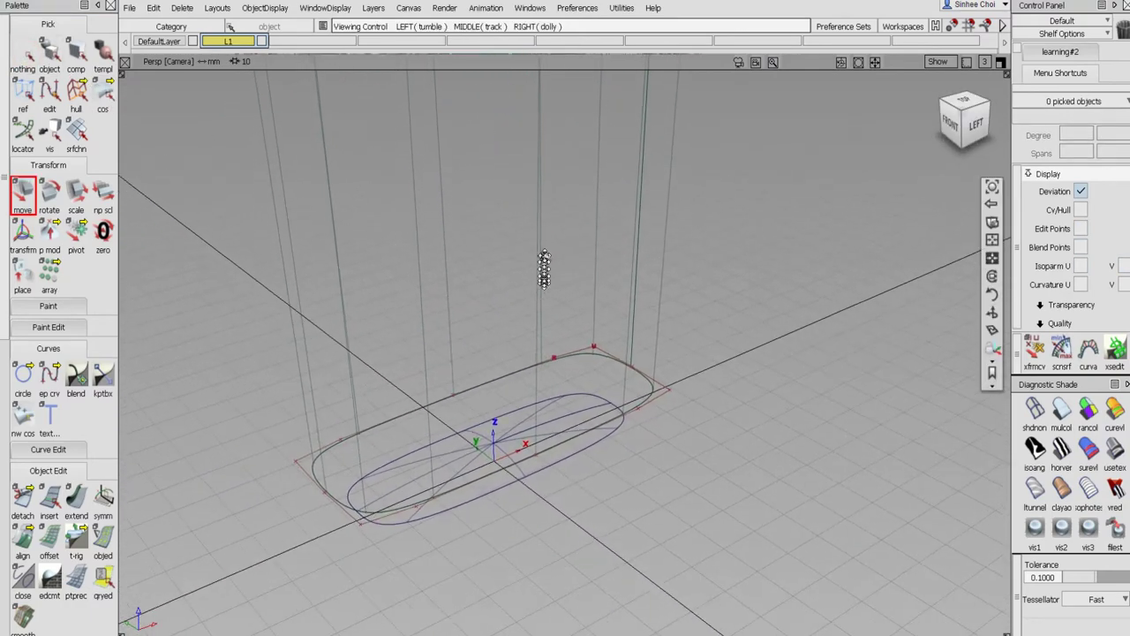
{"action": "left_click_drag", "start_coordinate": [544, 269], "coordinate": [503, 293], "text": "alt+shift"}
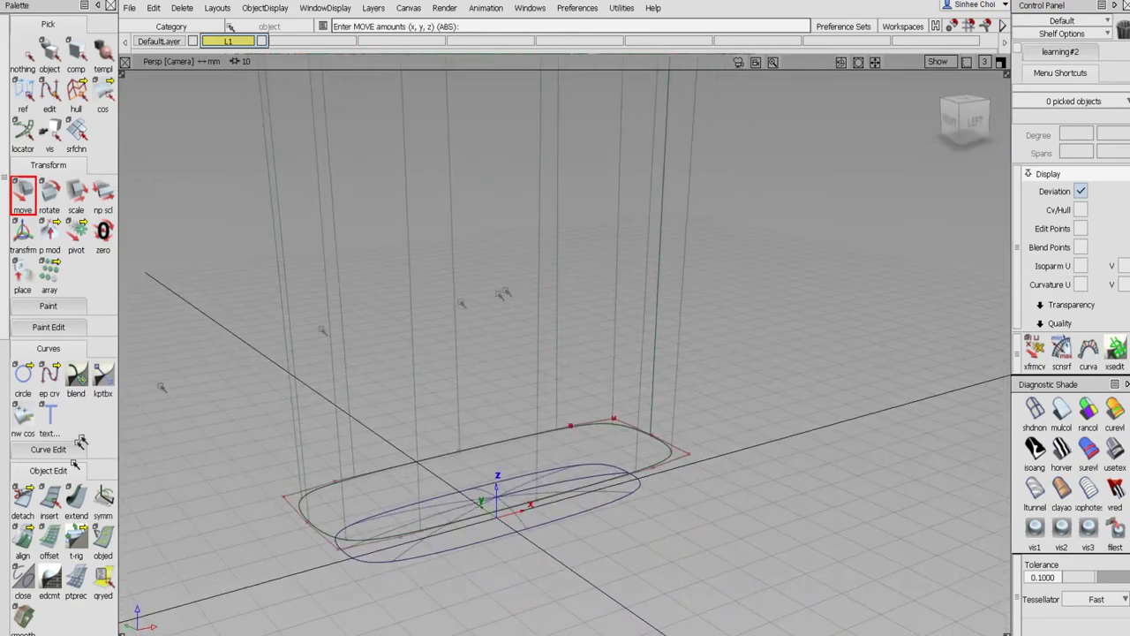
{"action": "scroll", "coordinate": [5, 471], "scroll_direction": "down", "scroll_amount": 6}
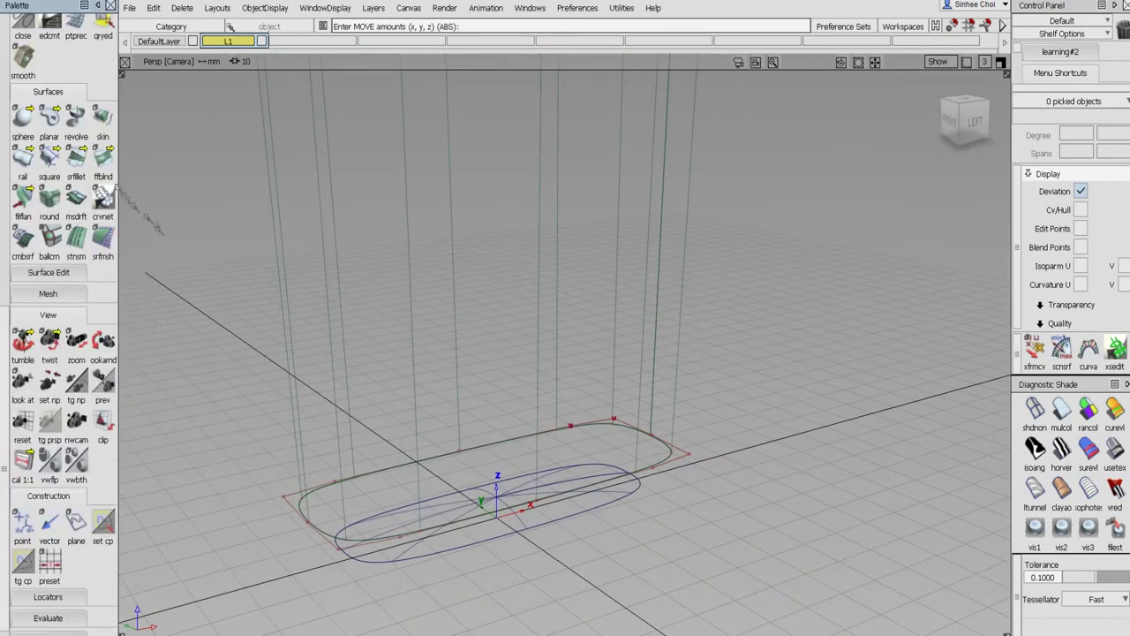
{"action": "left_click", "coordinate": [103, 158]}
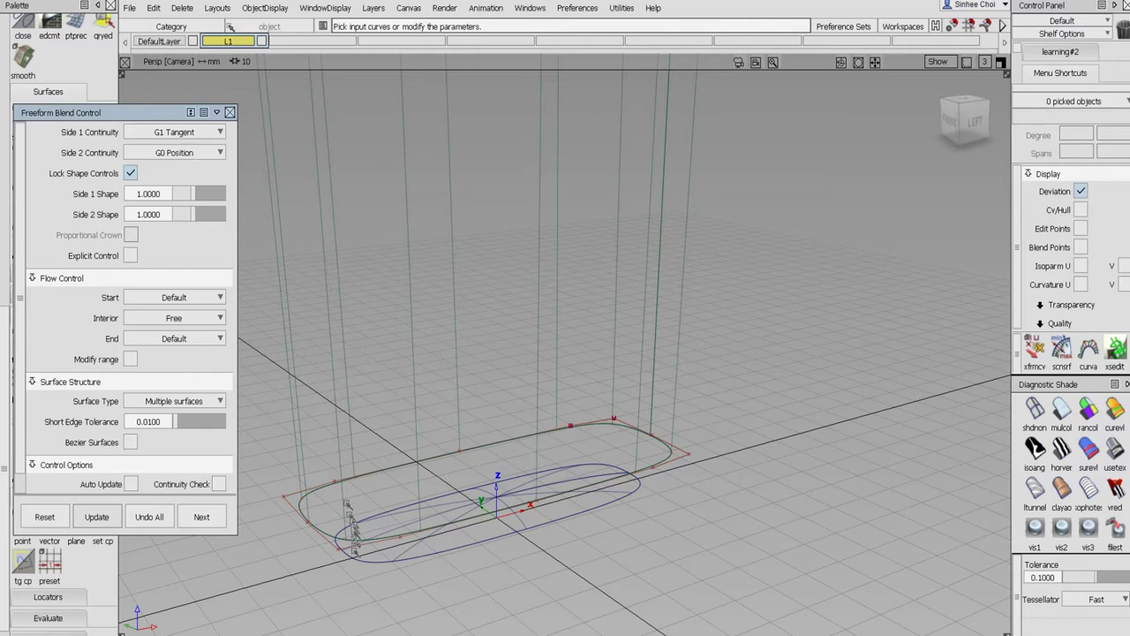
- Try building a freeform blend from the cap's rim to the bottle's base curve, with G1 Tangent on Side 1 and G0 Position on Side 2
{"action": "left_click", "coordinate": [354, 560]}
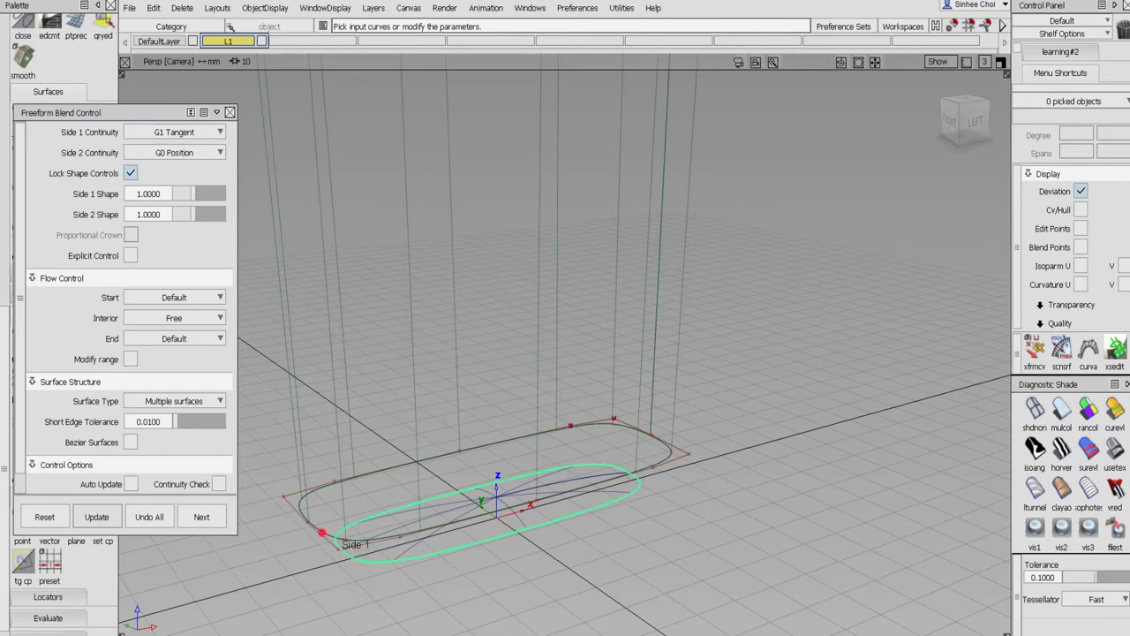
{"action": "left_click", "coordinate": [325, 547]}
{"action": "left_click", "coordinate": [337, 562]}
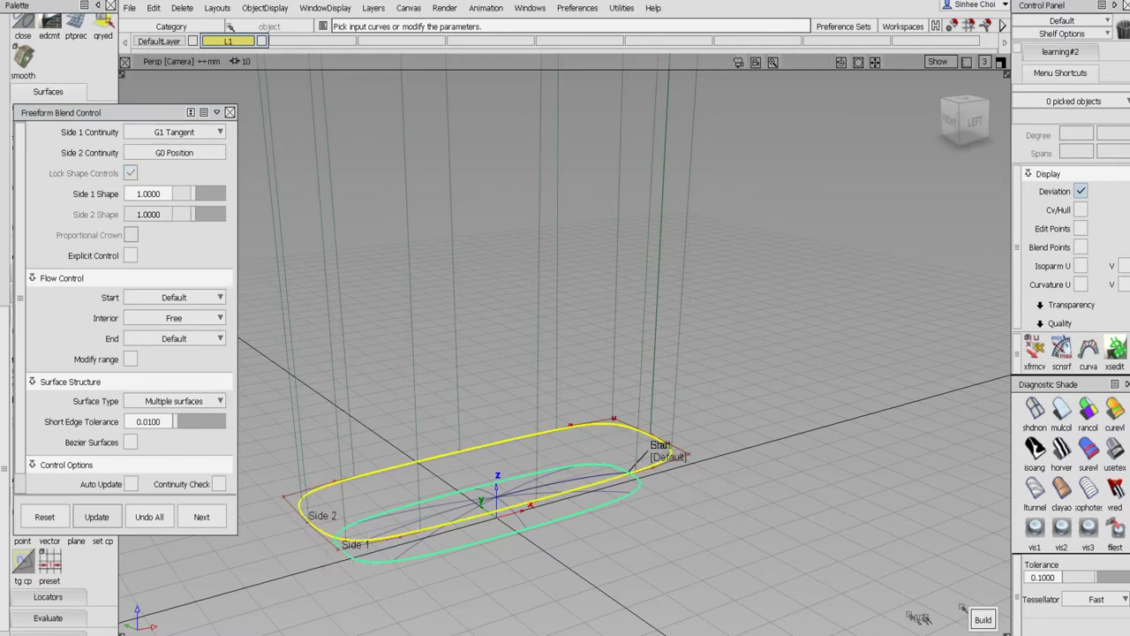
{"action": "left_click", "coordinate": [983, 621]}
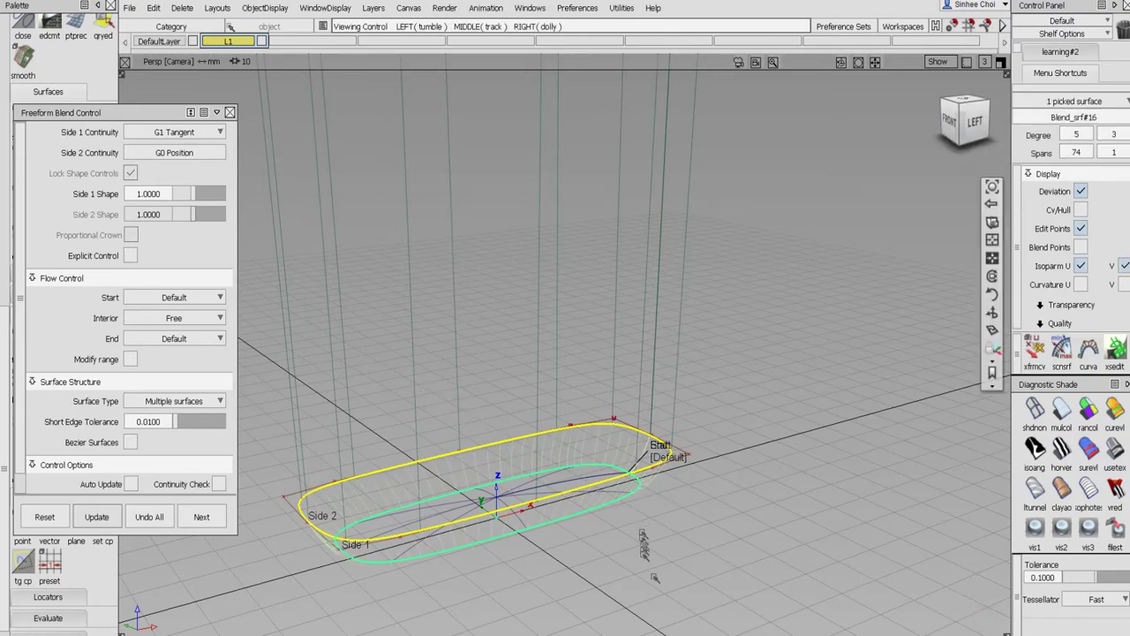
- Inspect the blend's profile and continuity choices, keep Side 1 at G1 Tangent, and undo the whole blend
{"action": "left_click_drag", "start_coordinate": [567, 459], "coordinate": [608, 527], "text": "alt+shift"}
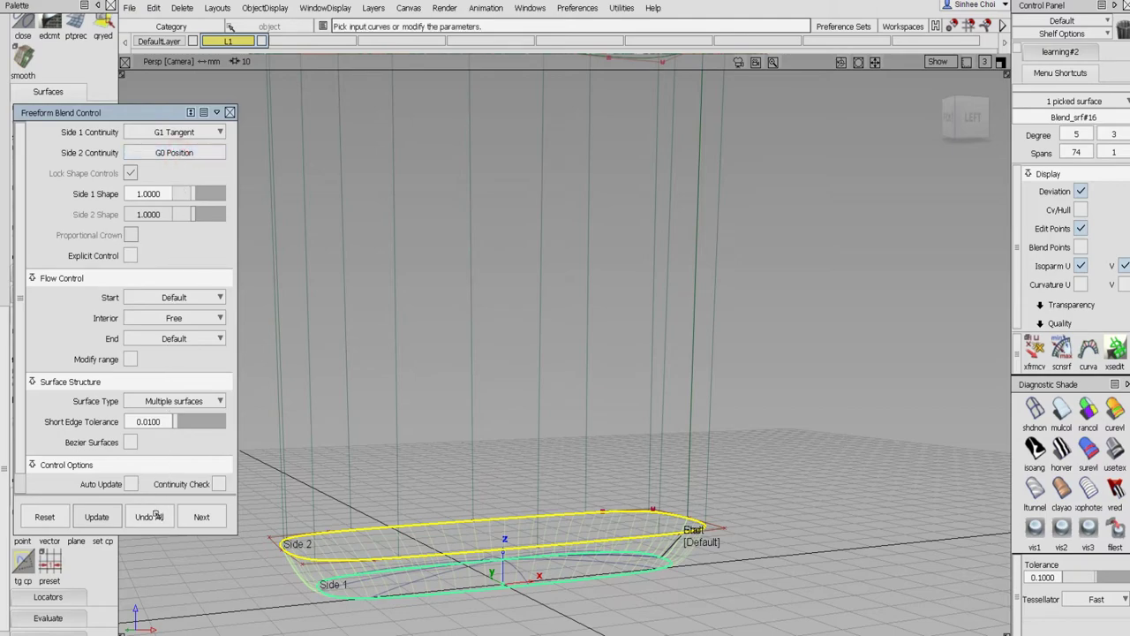
{"action": "left_click_drag", "start_coordinate": [522, 380], "coordinate": [573, 452], "text": "alt+shift"}
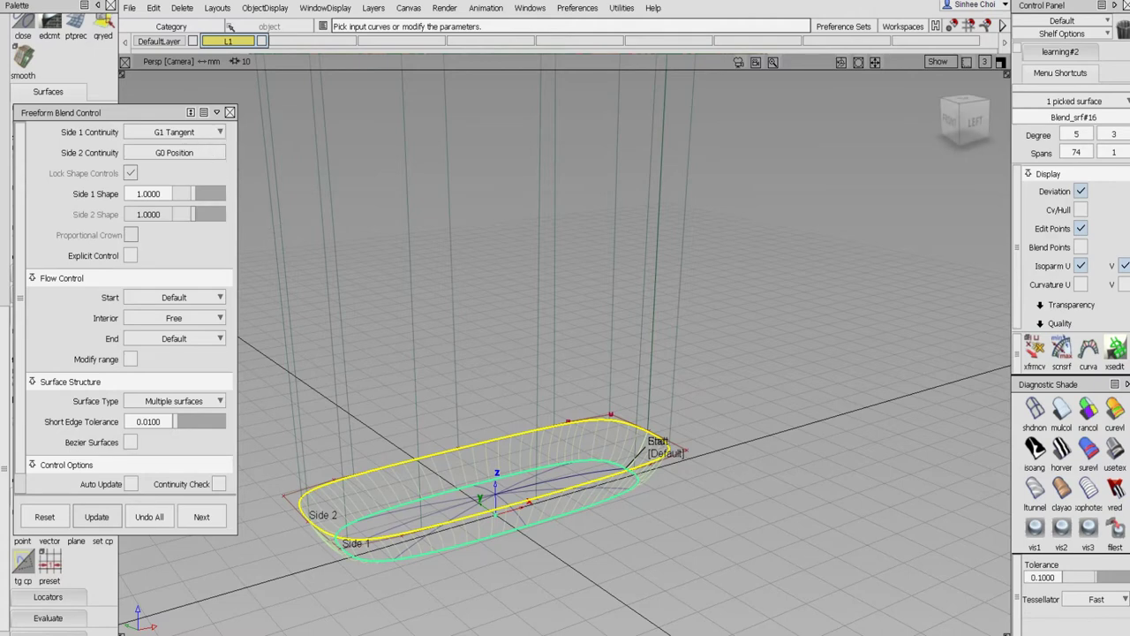
{"action": "left_click", "coordinate": [205, 152]}
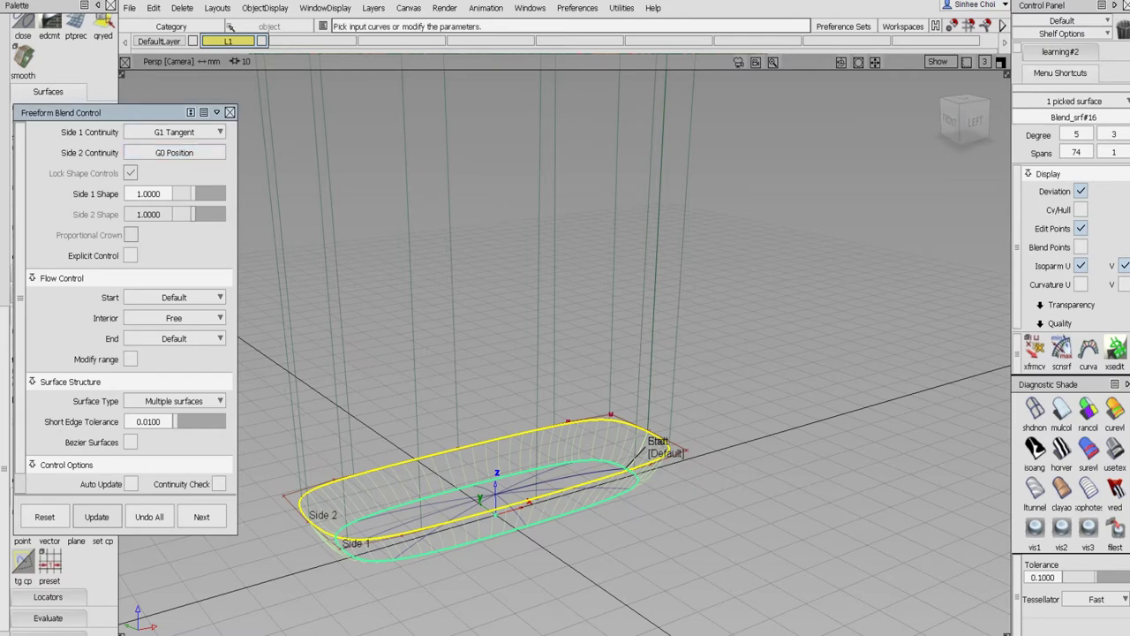
{"action": "left_click", "coordinate": [212, 134]}
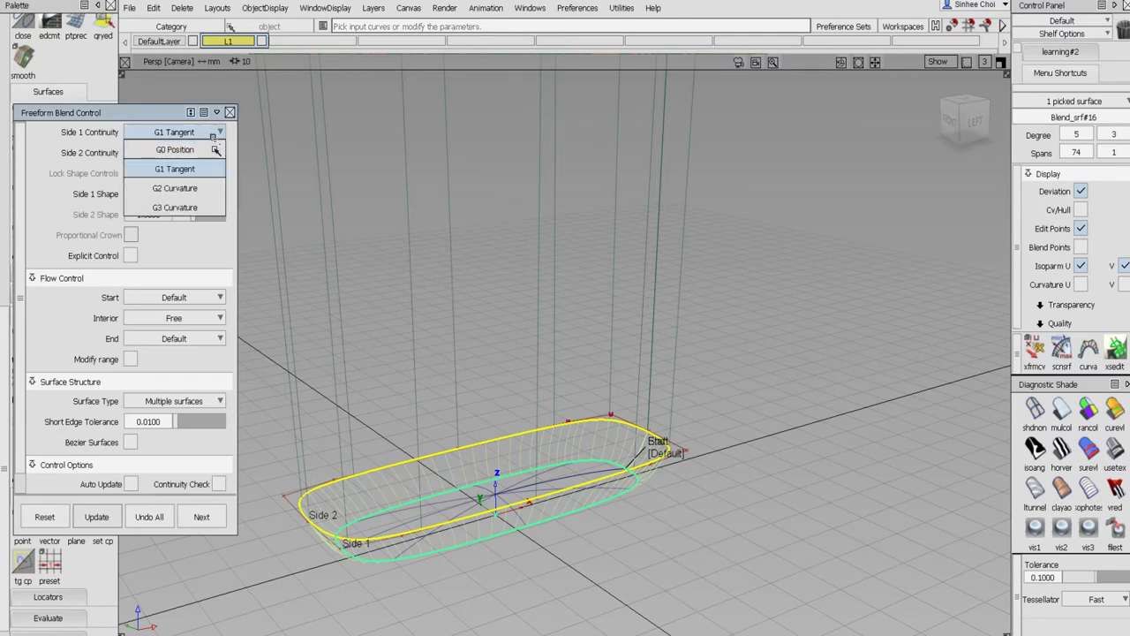
{"action": "left_click", "coordinate": [174, 168]}
{"action": "left_click", "coordinate": [152, 517]}
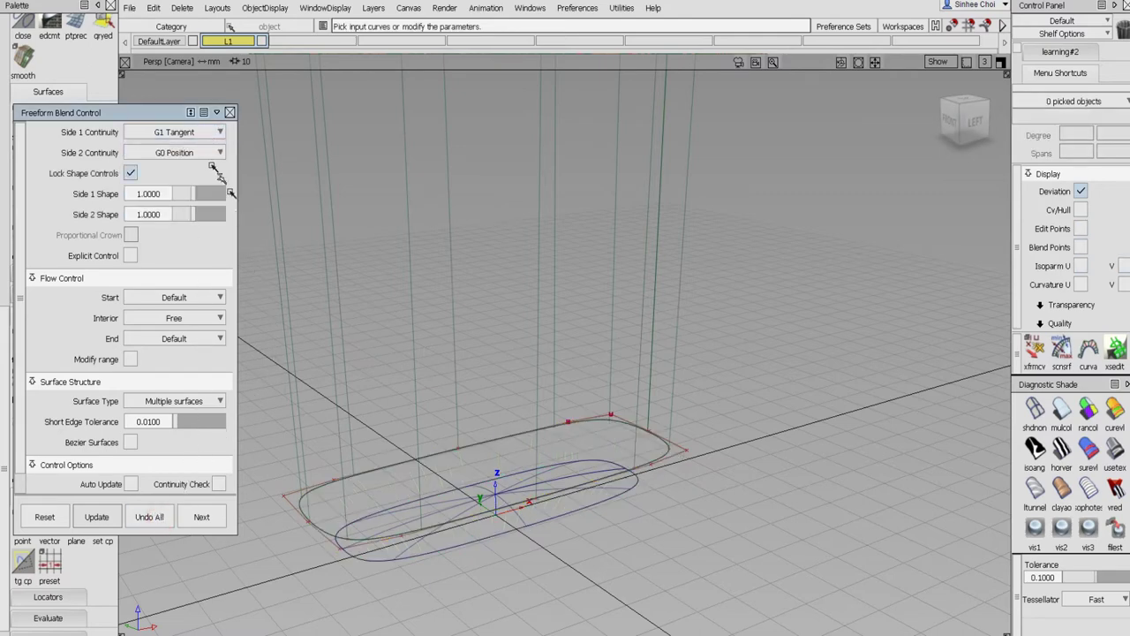
- Set Side 2 continuity to G1 Tangent and blend the cap's rim to the bottle's skin surface edge, dismissing the spans warning
{"action": "left_click", "coordinate": [219, 152]}
{"action": "left_click", "coordinate": [218, 187]}
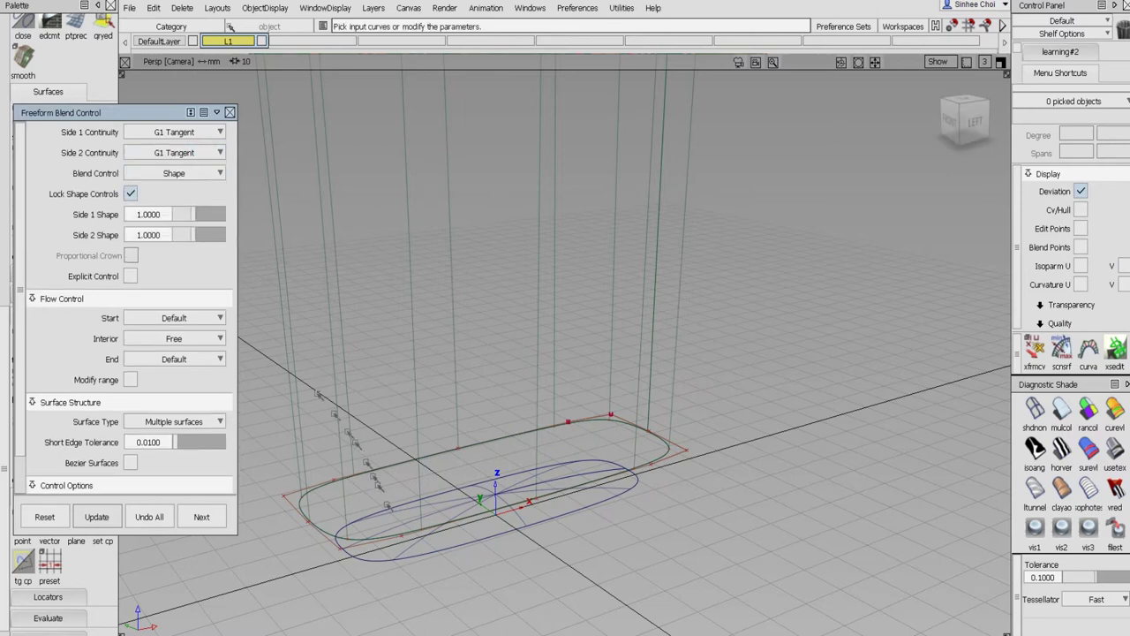
{"action": "left_click", "coordinate": [376, 557]}
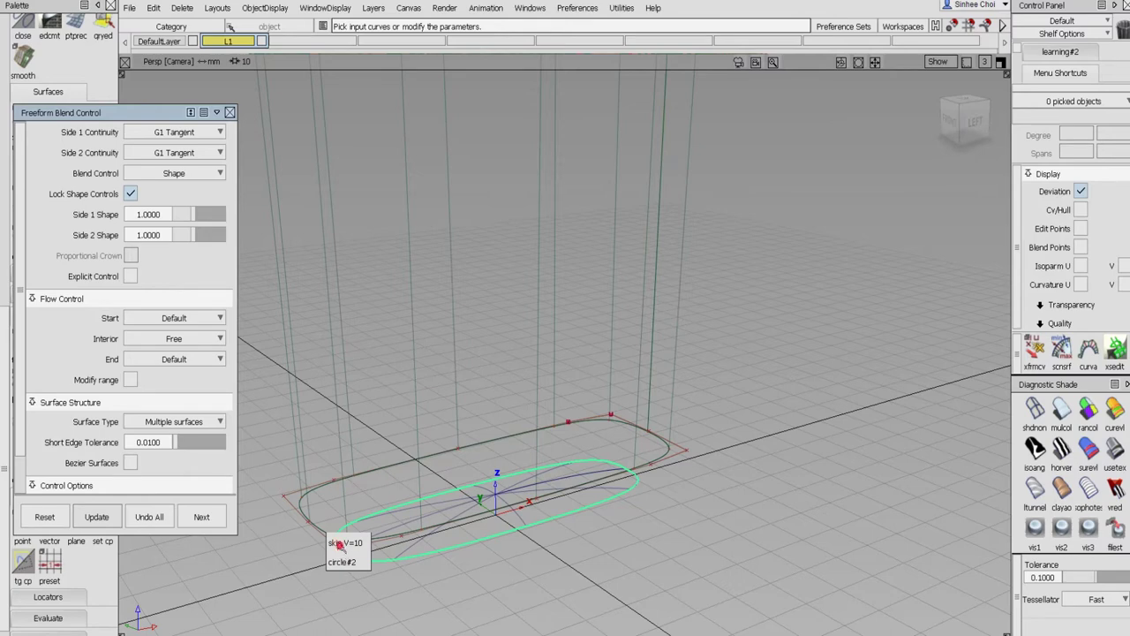
{"action": "left_click", "coordinate": [340, 545]}
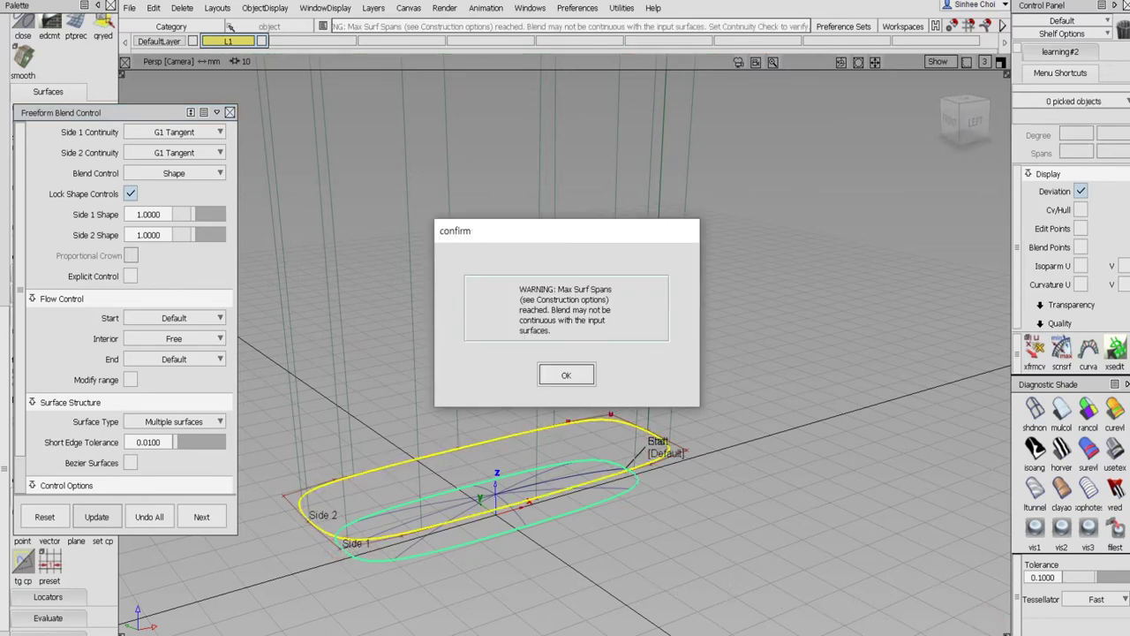
{"action": "left_click", "coordinate": [566, 374]}
{"action": "left_click_drag", "start_coordinate": [592, 437], "coordinate": [572, 273], "text": "alt+shift"}
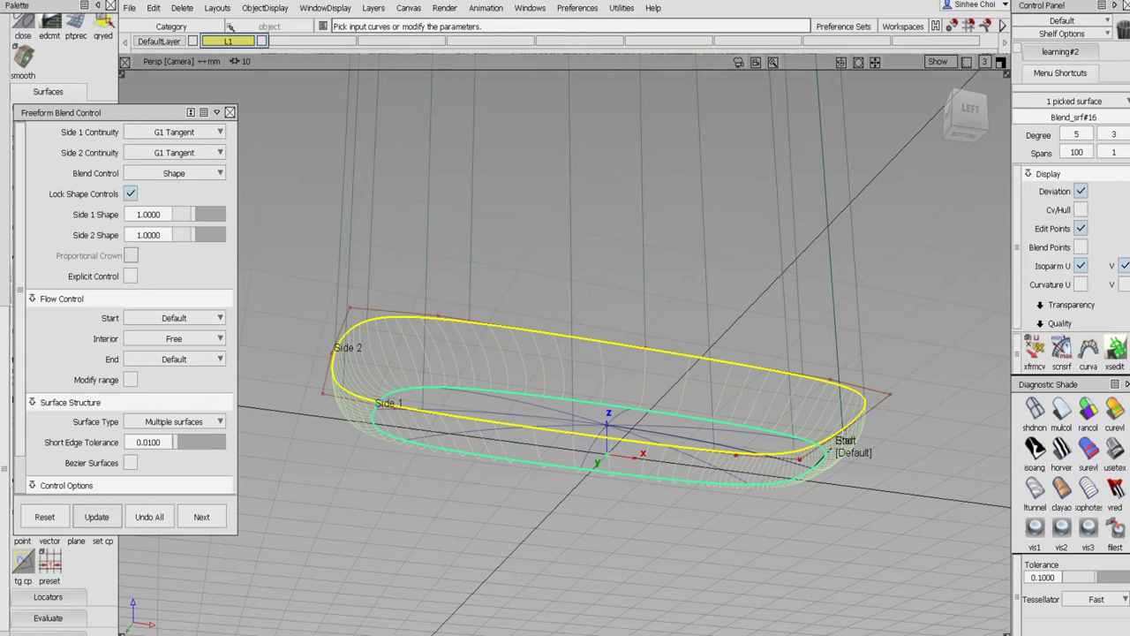
{"action": "left_click", "coordinate": [189, 359]}
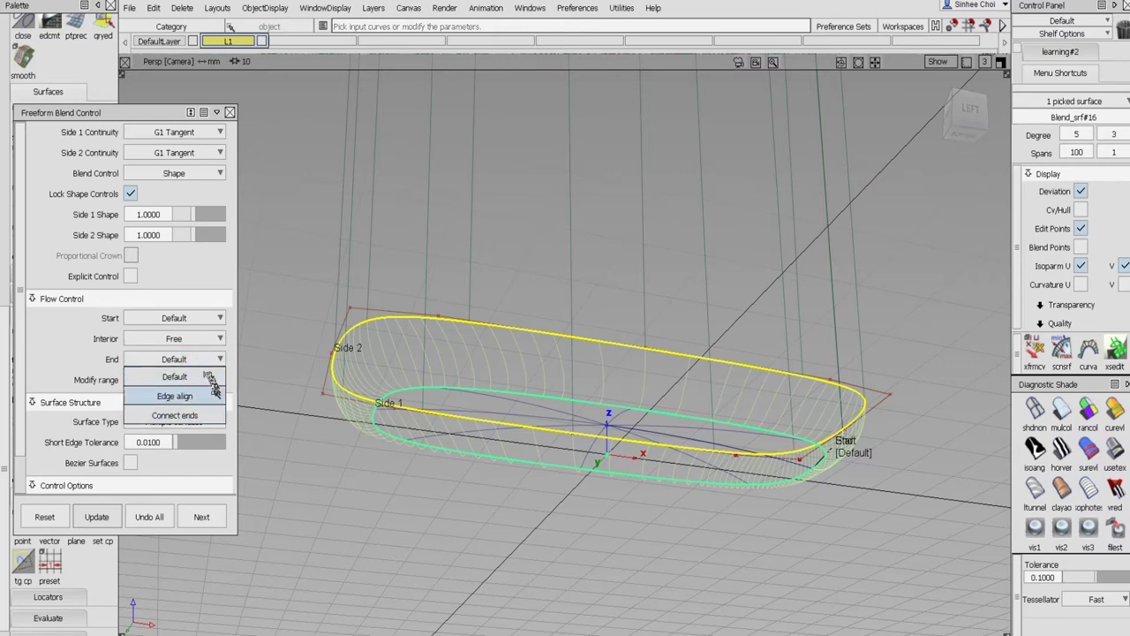
{"action": "left_click", "coordinate": [214, 426]}
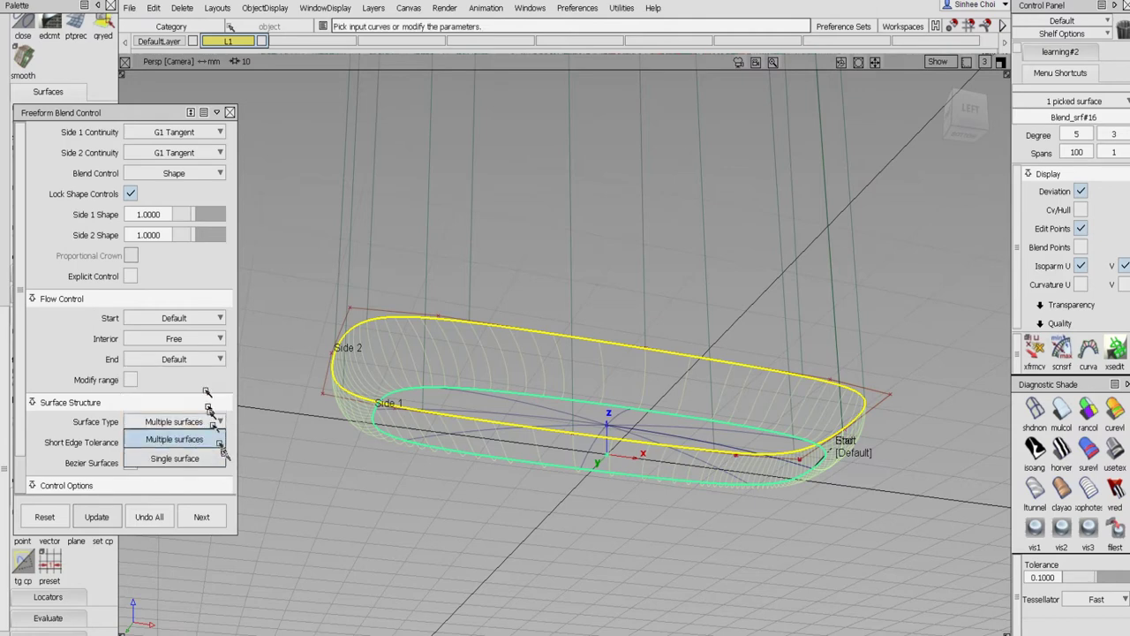
{"action": "left_click", "coordinate": [202, 360]}
{"action": "left_click", "coordinate": [211, 339]}
{"action": "left_click", "coordinate": [212, 278]}
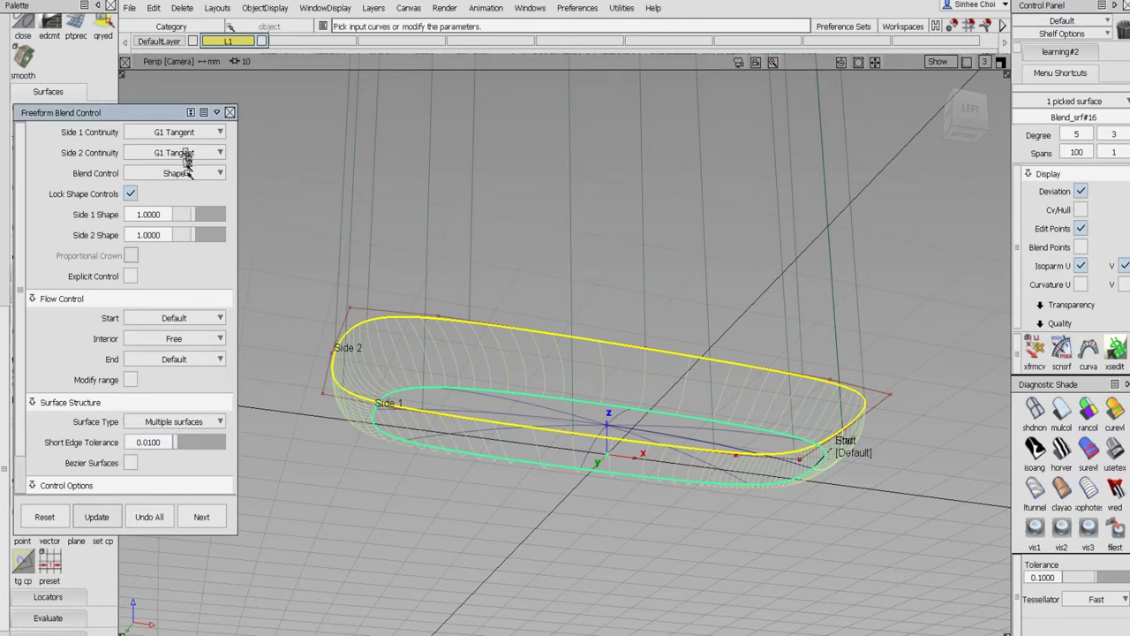
- Set the blend's Side 2 continuity to G0 Position and update the surface
{"action": "left_click", "coordinate": [185, 153]}
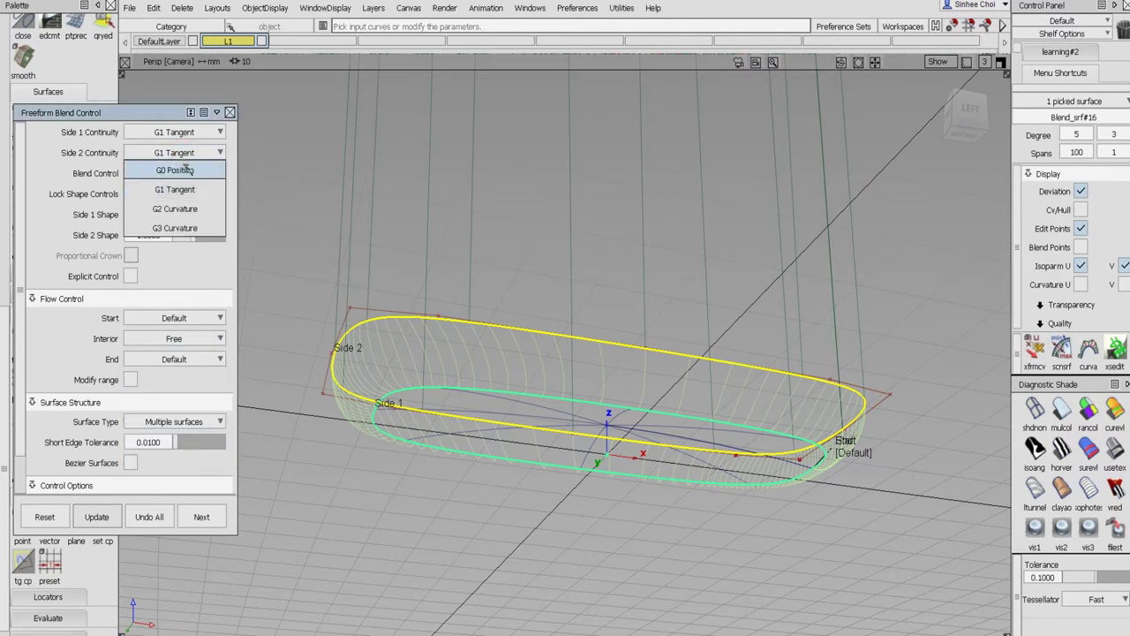
{"action": "left_click", "coordinate": [187, 171]}
{"action": "left_click", "coordinate": [978, 621]}
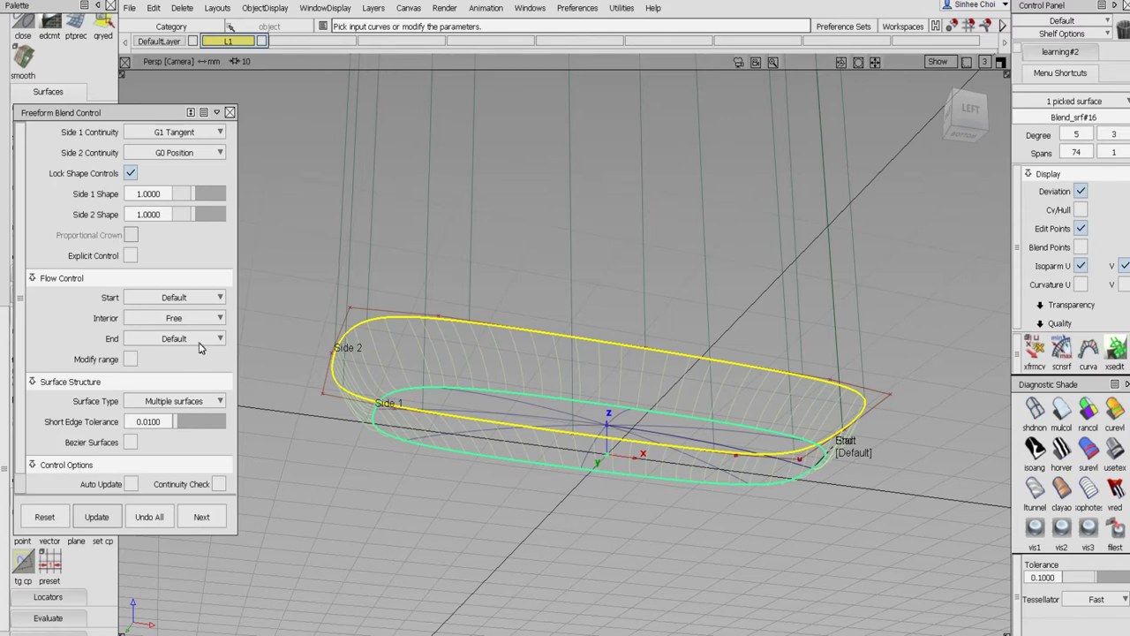
- Set both the Start and End flow control of the base blend to Edge align
{"action": "left_click", "coordinate": [181, 300]}
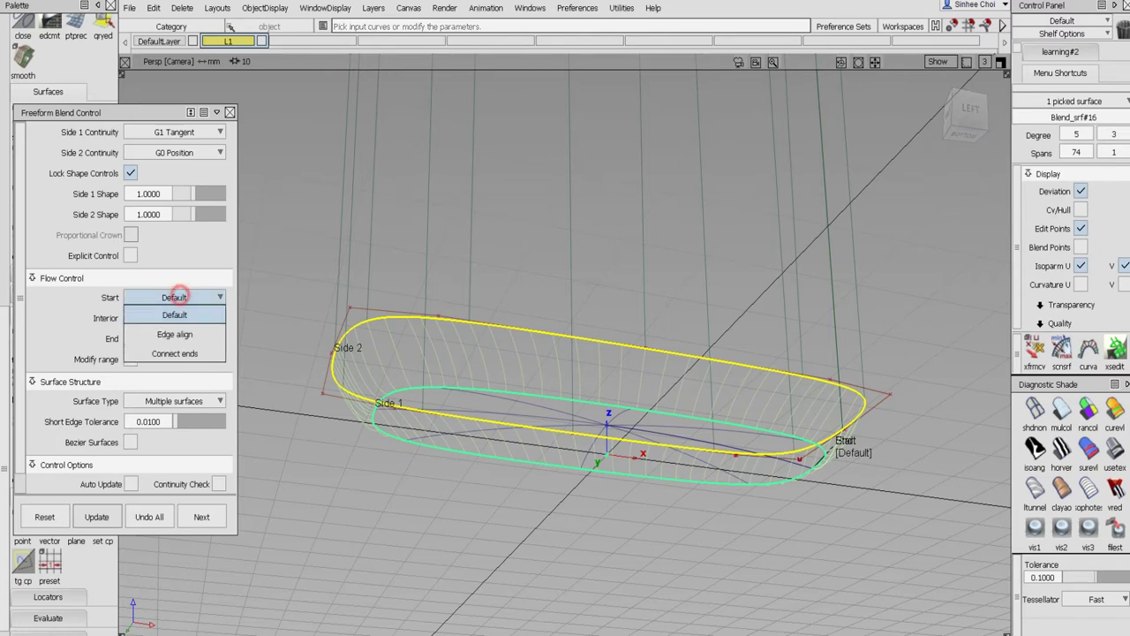
{"action": "left_click", "coordinate": [177, 331]}
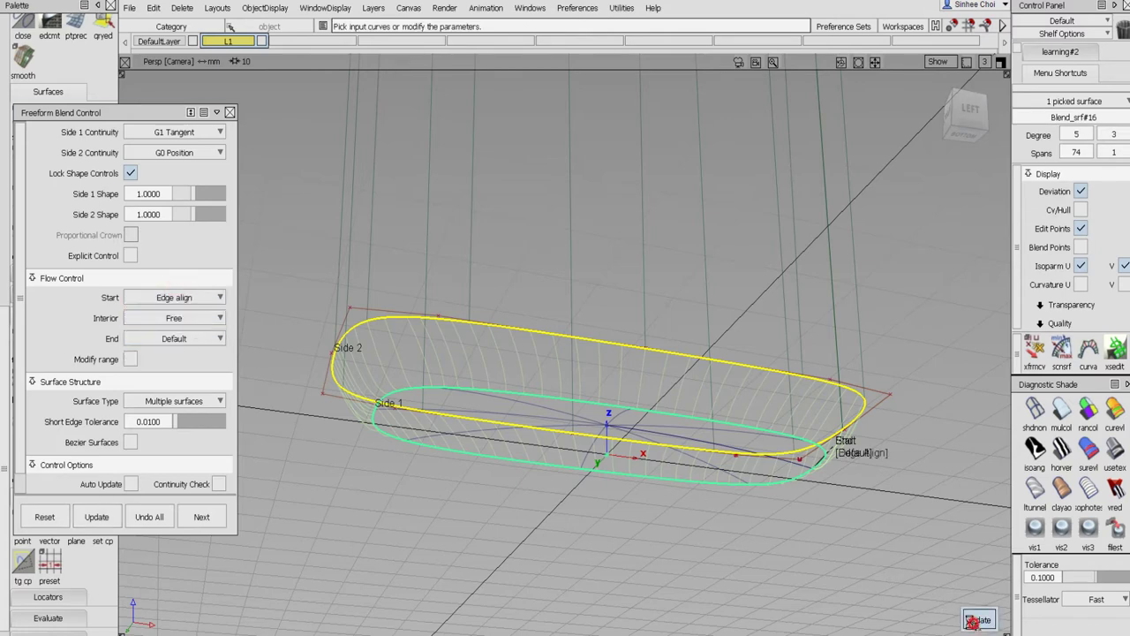
{"action": "left_click", "coordinate": [977, 620]}
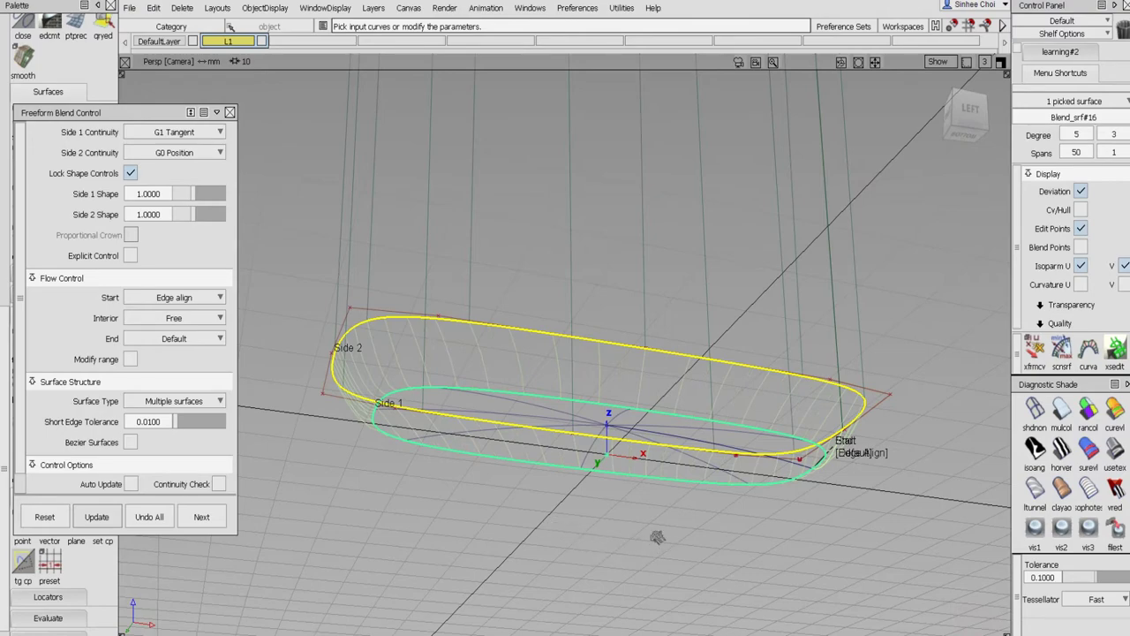
{"action": "left_click_drag", "start_coordinate": [654, 537], "coordinate": [537, 585], "text": "alt+shift"}
{"action": "left_click", "coordinate": [168, 340]}
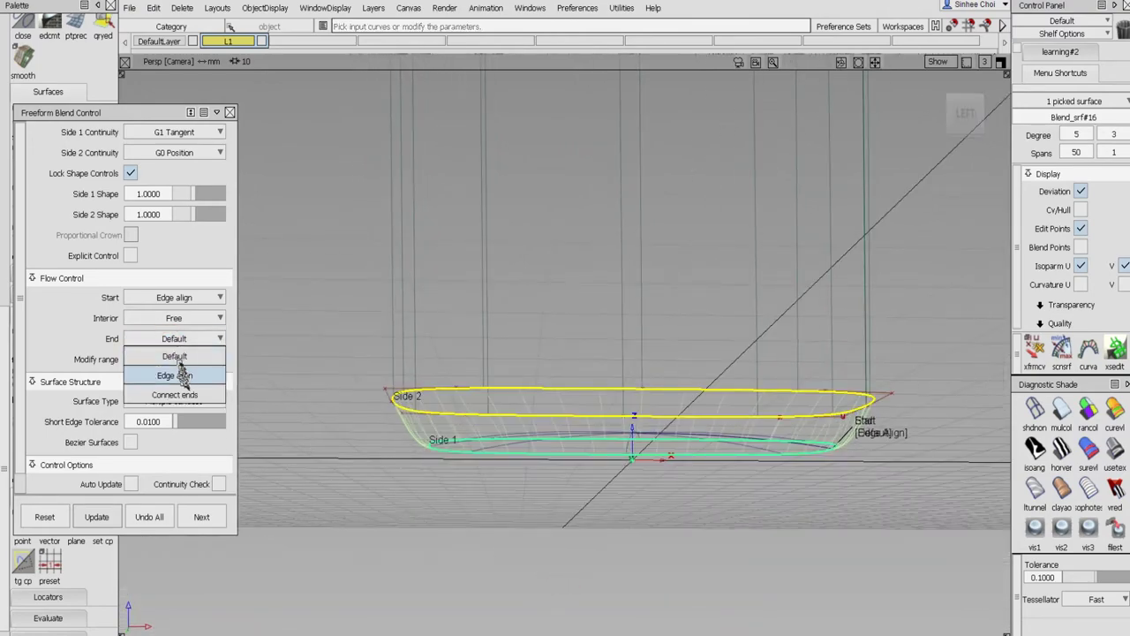
{"action": "left_click", "coordinate": [181, 376]}
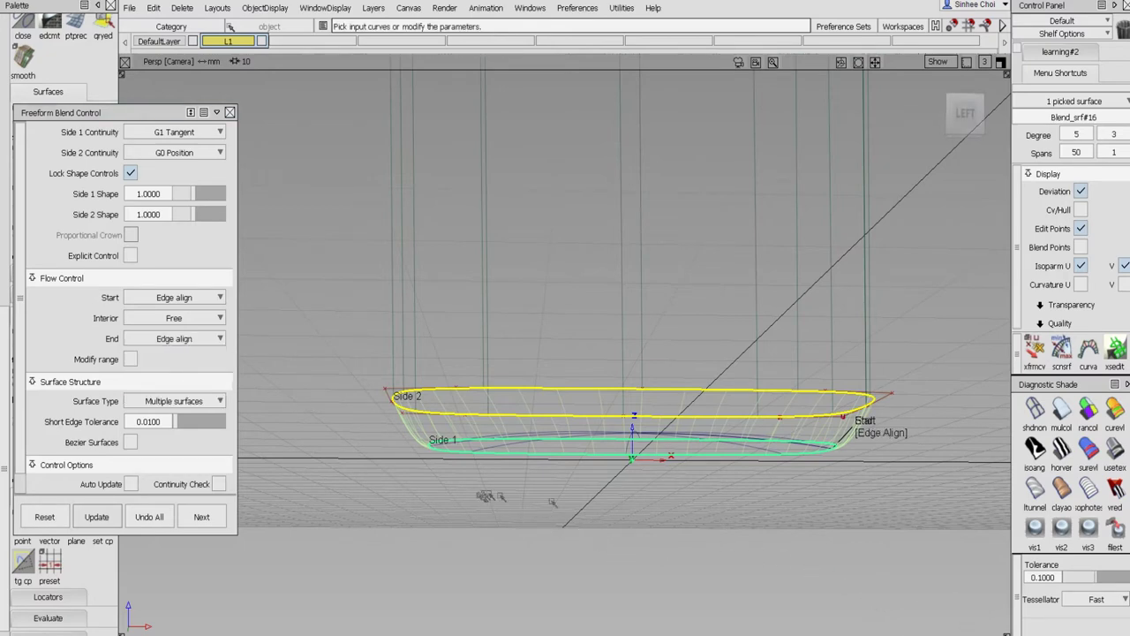
- Set the base blend's Side 2 continuity to G1 Tangent and dismiss the surface spans warning
{"action": "left_click_drag", "start_coordinate": [618, 548], "coordinate": [683, 476], "text": "alt+shift"}
{"action": "left_click_drag", "start_coordinate": [545, 421], "coordinate": [515, 397], "text": "alt+shift"}
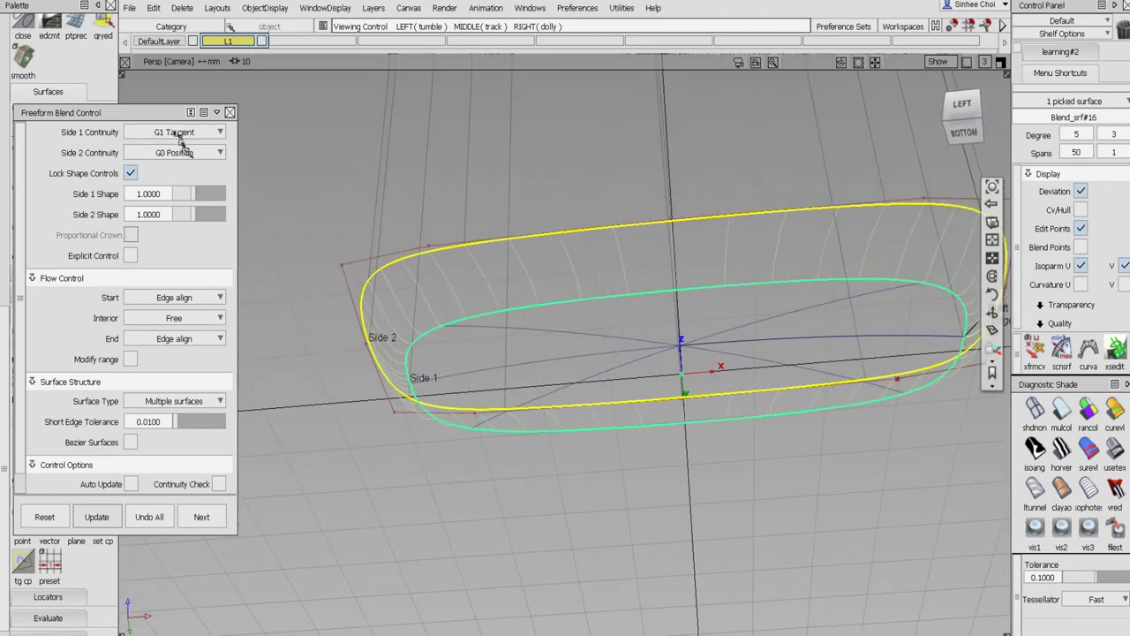
{"action": "left_click", "coordinate": [176, 152]}
{"action": "left_click", "coordinate": [179, 187]}
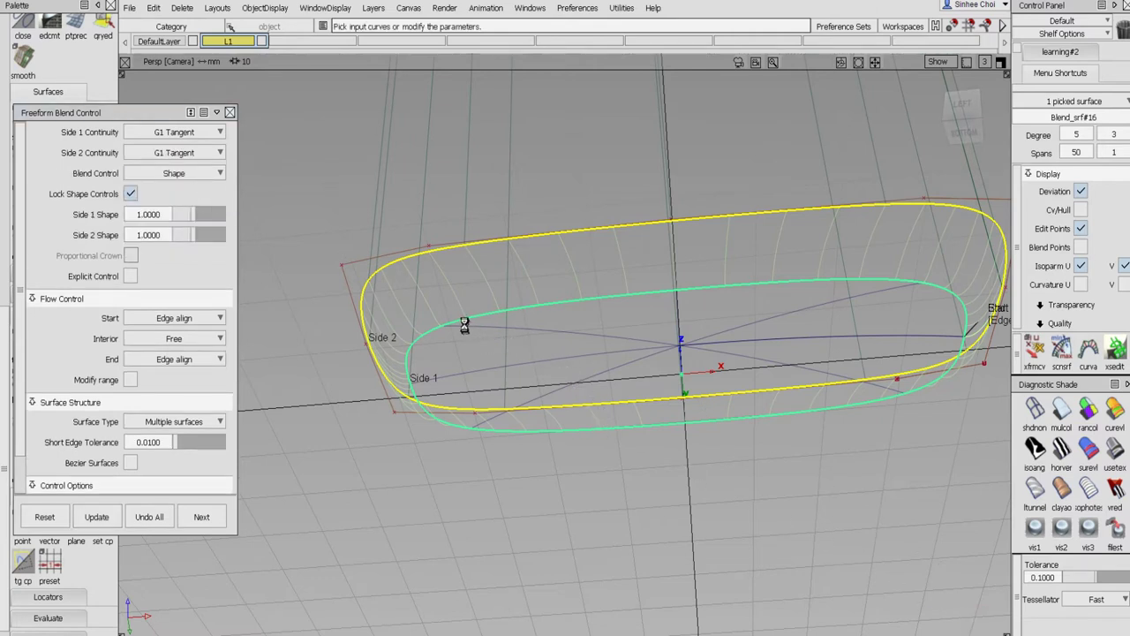
{"action": "left_click", "coordinate": [566, 374]}
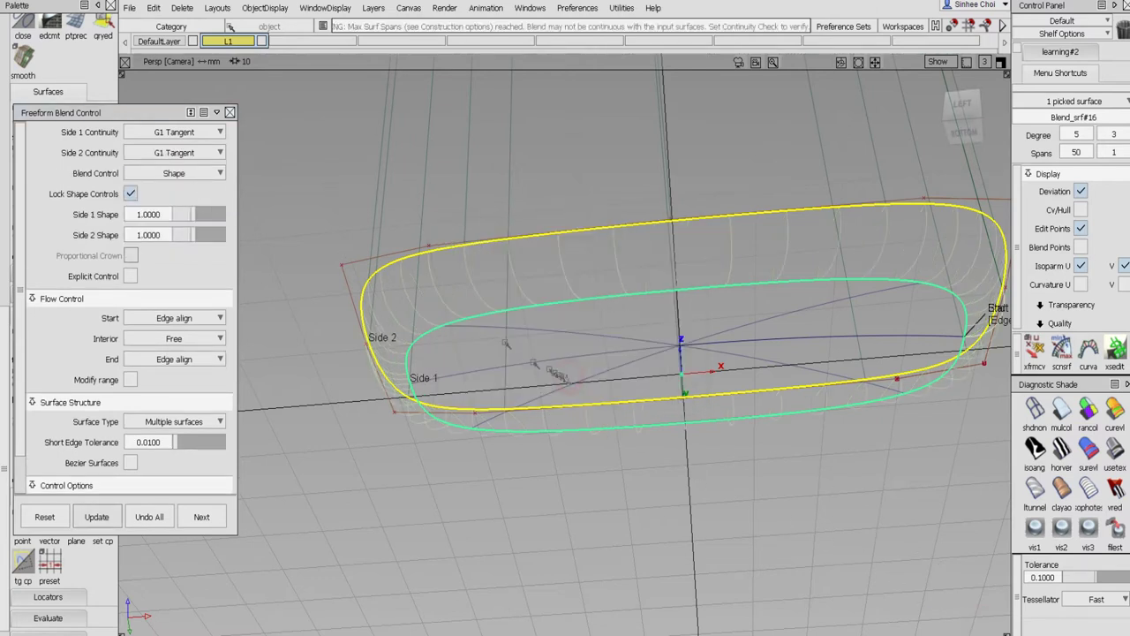
- Hide the U isoparms on the base blend surface and clear the selection
{"action": "left_click_drag", "start_coordinate": [503, 336], "coordinate": [654, 521], "text": "alt+shift"}
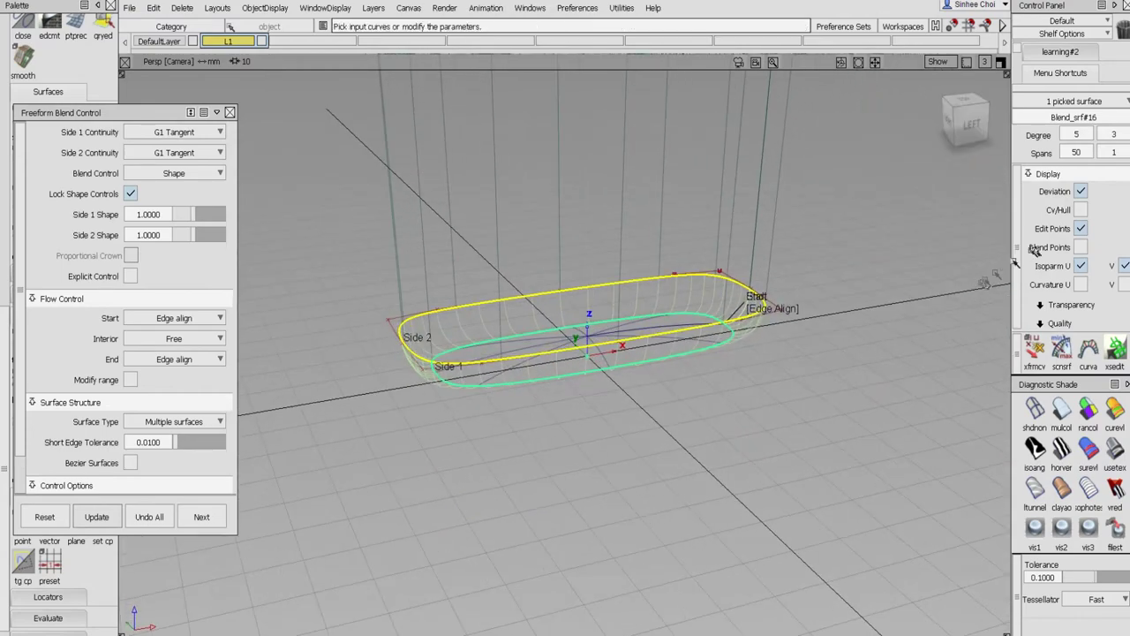
{"action": "left_click", "coordinate": [1081, 265]}
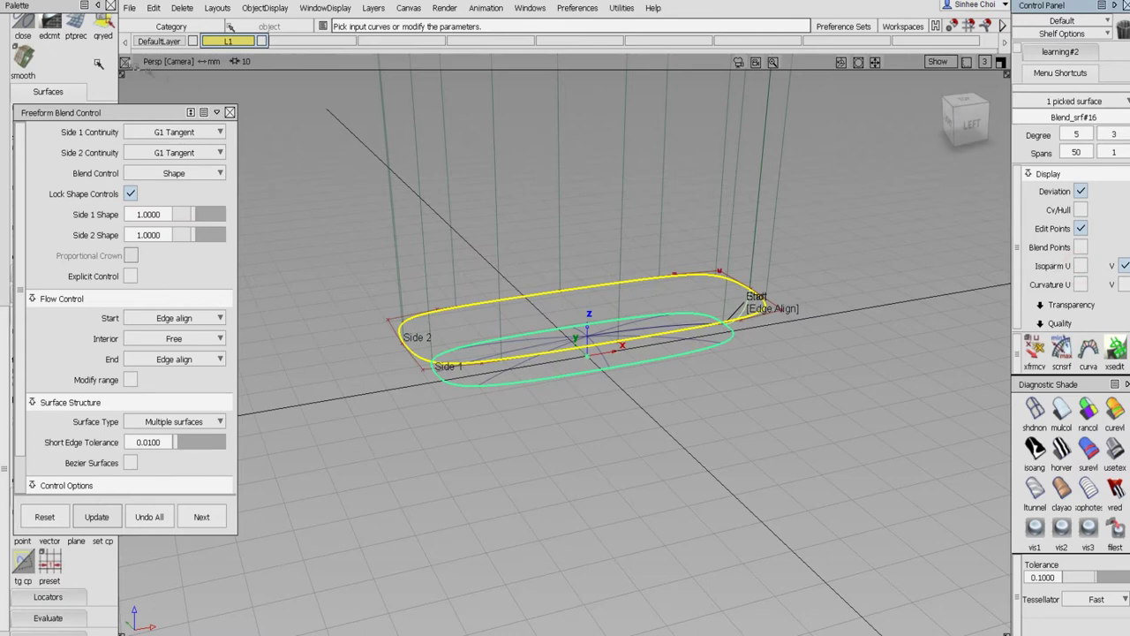
{"action": "scroll", "coordinate": [7, 58], "scroll_direction": "up", "scroll_amount": 5}
{"action": "left_click", "coordinate": [23, 55]}
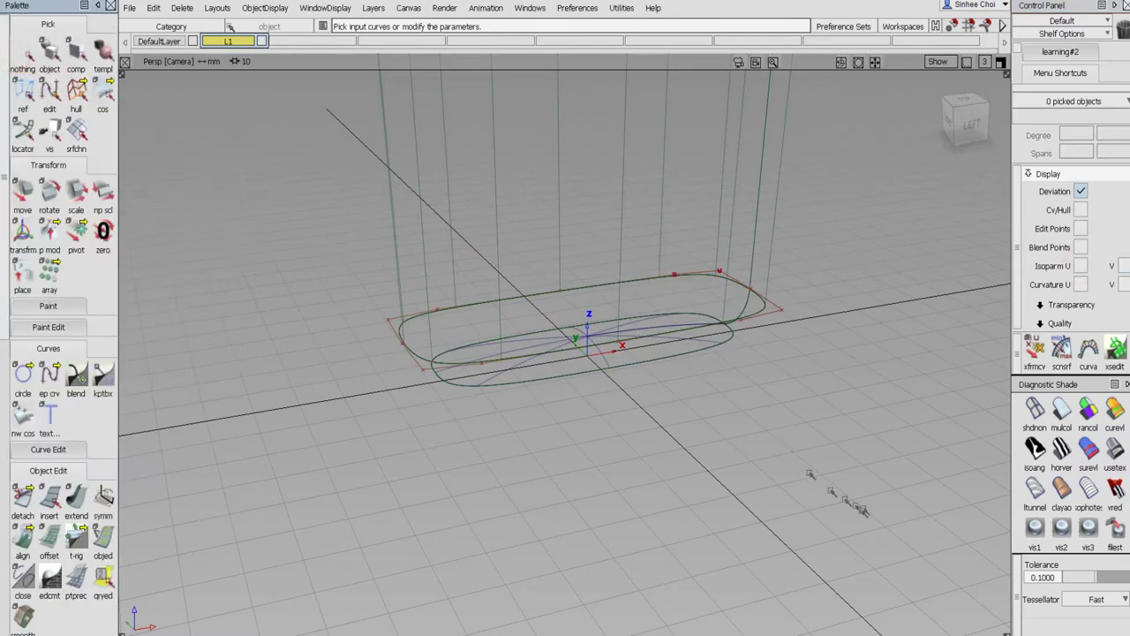
- Shade the bottle to inspect its underside and overall form, and return to the wireframe display
{"action": "left_click", "coordinate": [1034, 528]}
{"action": "right_click_drag", "start_coordinate": [871, 409], "coordinate": [846, 430], "text": "alt+shift"}
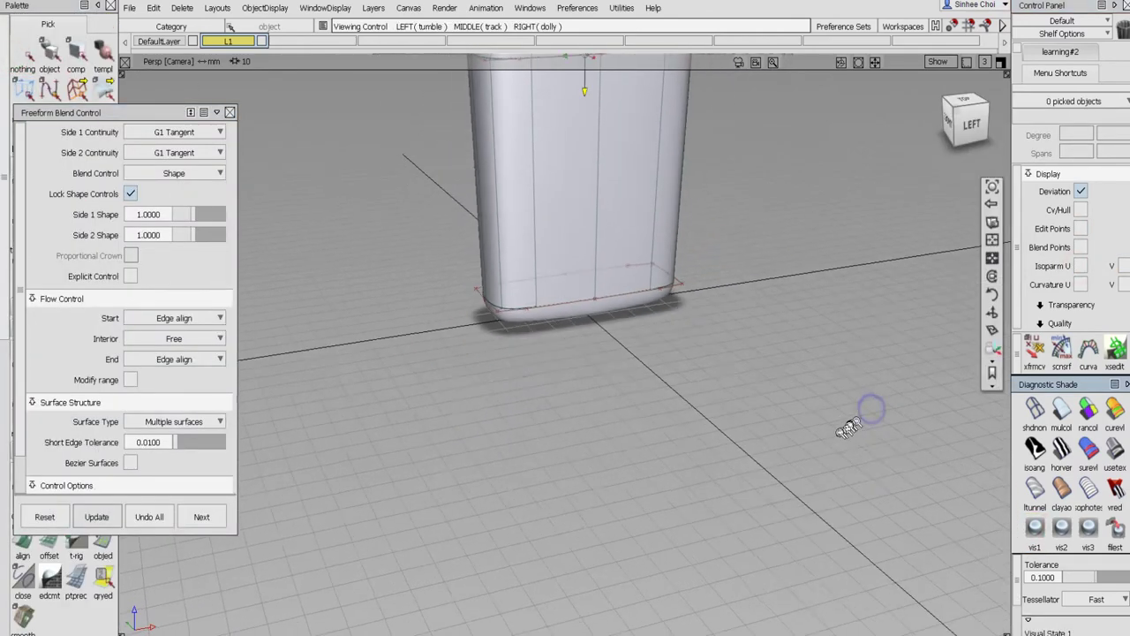
{"action": "middle_click_drag", "start_coordinate": [818, 433], "coordinate": [807, 462], "text": "alt+shift"}
{"action": "left_click_drag", "start_coordinate": [799, 464], "coordinate": [816, 175], "text": "alt+shift"}
{"action": "mouse_move", "coordinate": [801, 334]}
{"action": "left_mouse_down", "text": "alt+shift"}
{"action": "mouse_move", "coordinate": [747, 450]}
{"action": "mouse_move", "coordinate": [779, 521]}
{"action": "left_mouse_up", "text": "alt+shift"}
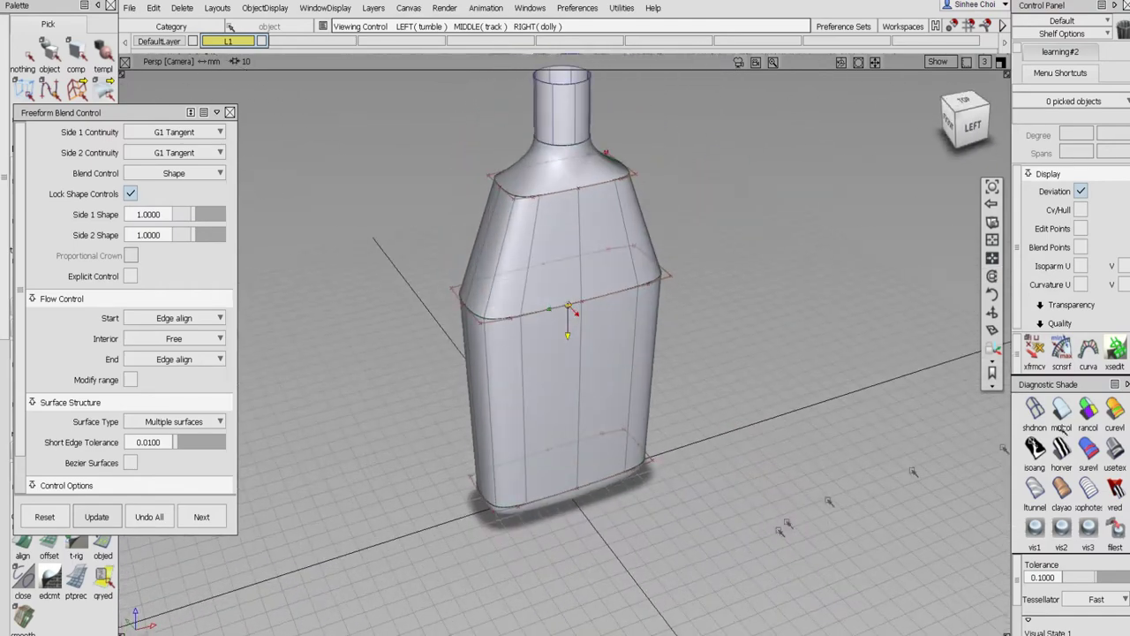
{"action": "left_click", "coordinate": [1037, 409]}
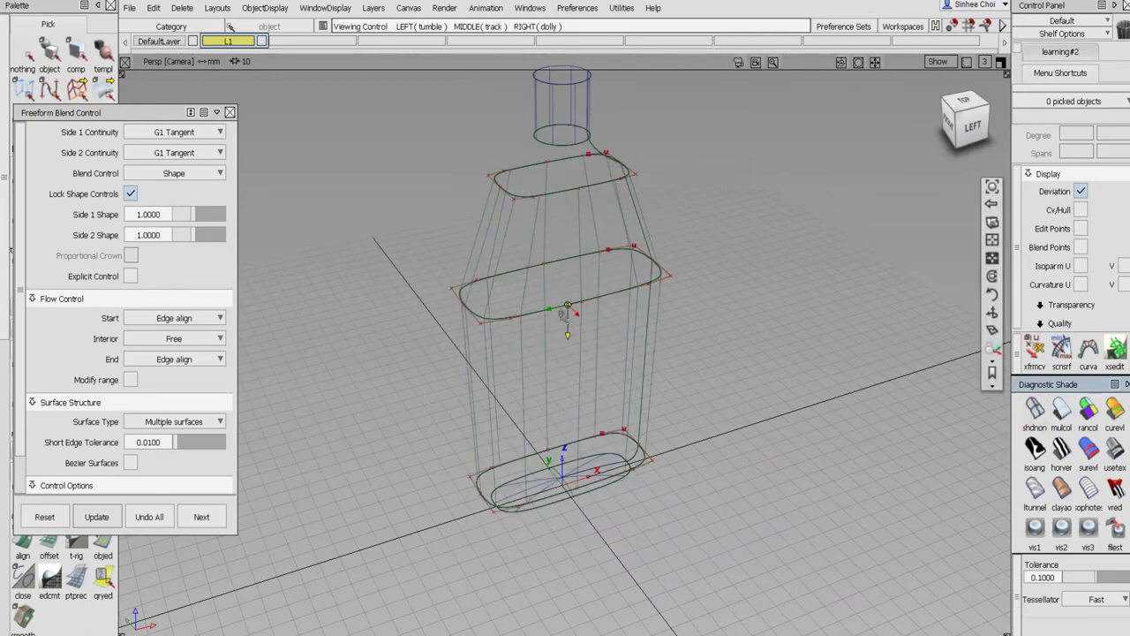
- Close the freeform blend settings and set up a Tubular Offset with Surface None, Radius 10 and Auto Update enabled
{"action": "scroll", "coordinate": [578, 318], "scroll_direction": "up", "scroll_amount": 5}
{"action": "left_click_drag", "start_coordinate": [602, 301], "coordinate": [598, 261], "text": "alt+shift"}
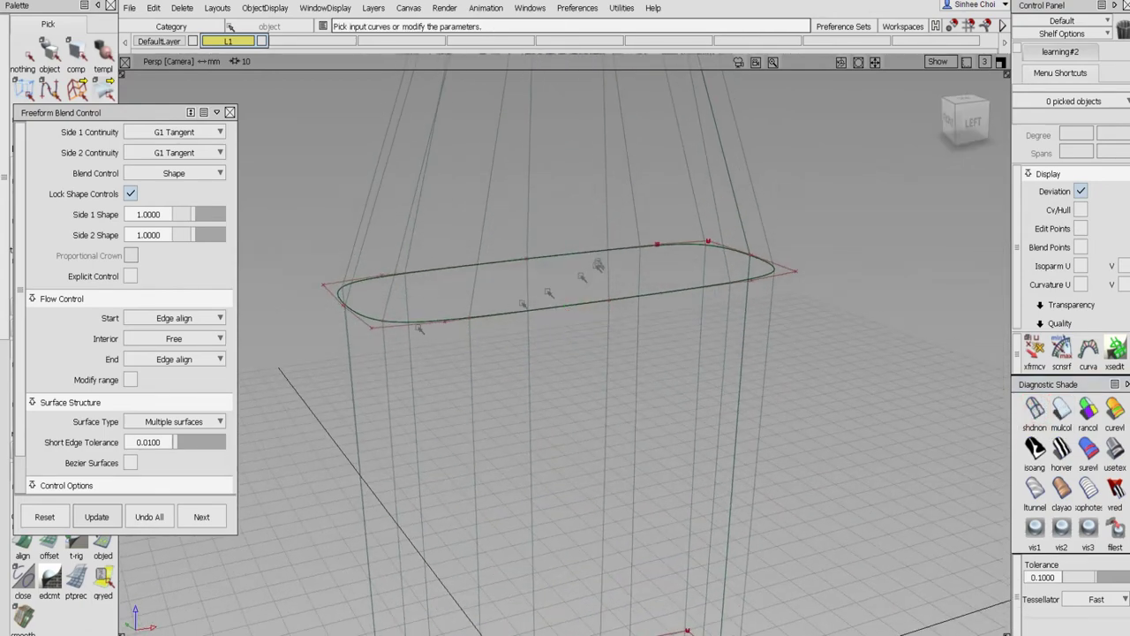
{"action": "left_click", "coordinate": [231, 113]}
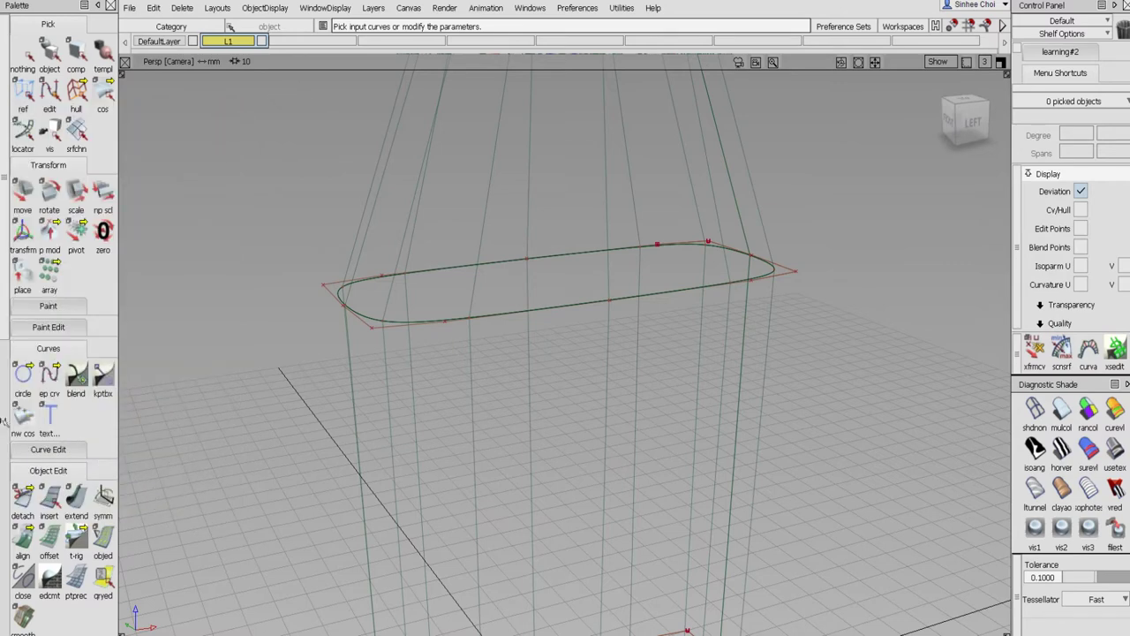
{"action": "scroll", "coordinate": [7, 422], "scroll_direction": "down", "scroll_amount": 5}
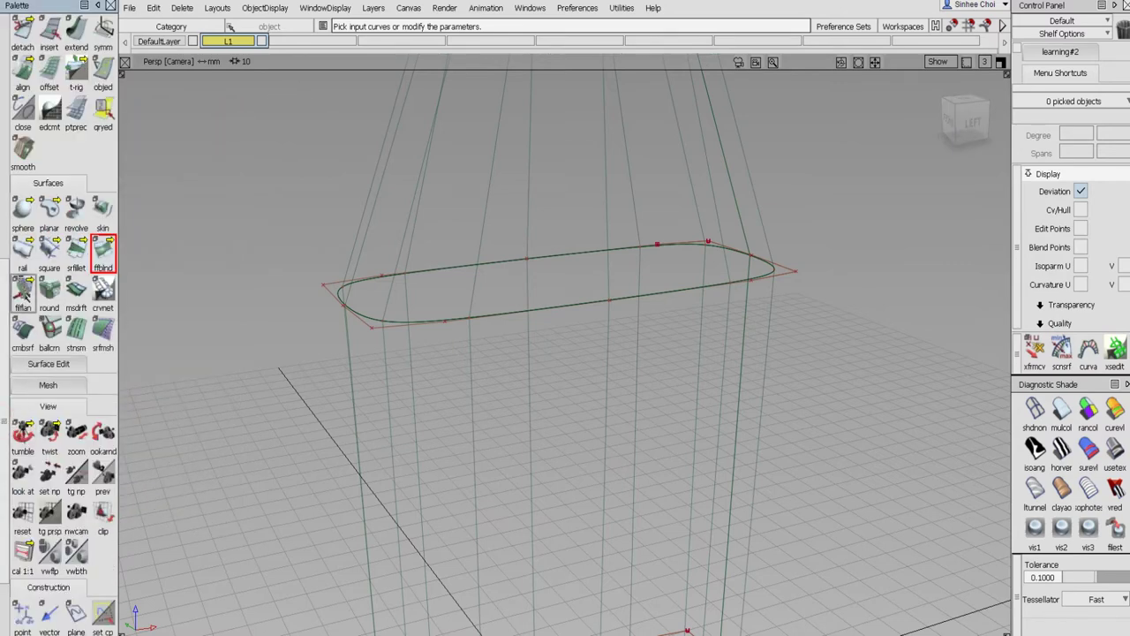
{"action": "left_click_drag", "start_coordinate": [23, 296], "coordinate": [104, 292]}
{"action": "double_click", "coordinate": [23, 289]}
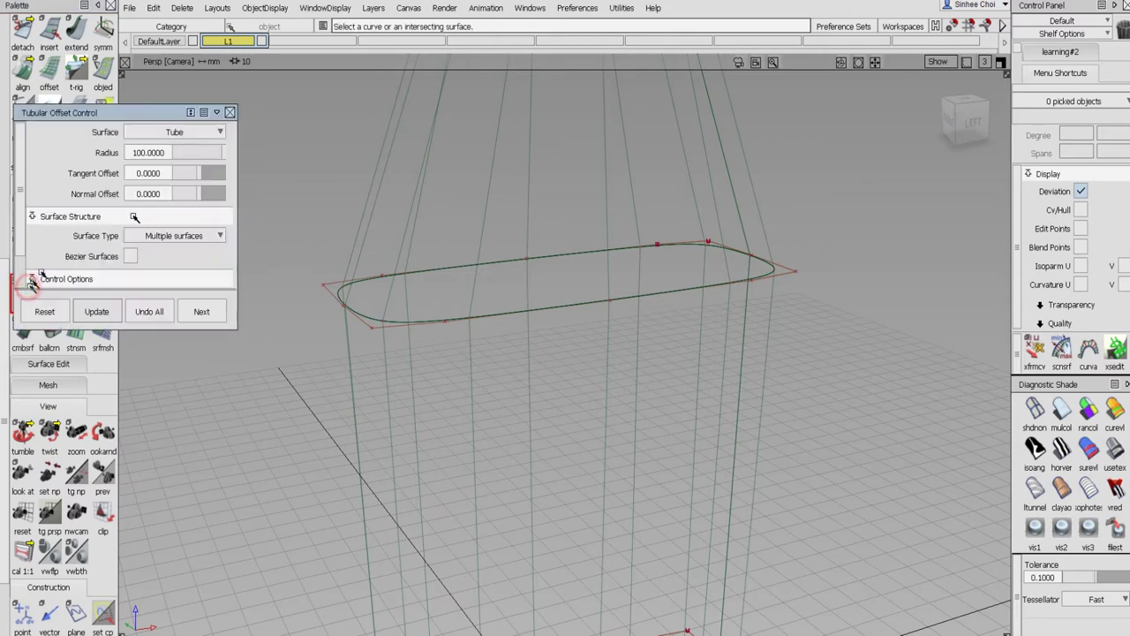
{"action": "left_click", "coordinate": [212, 131]}
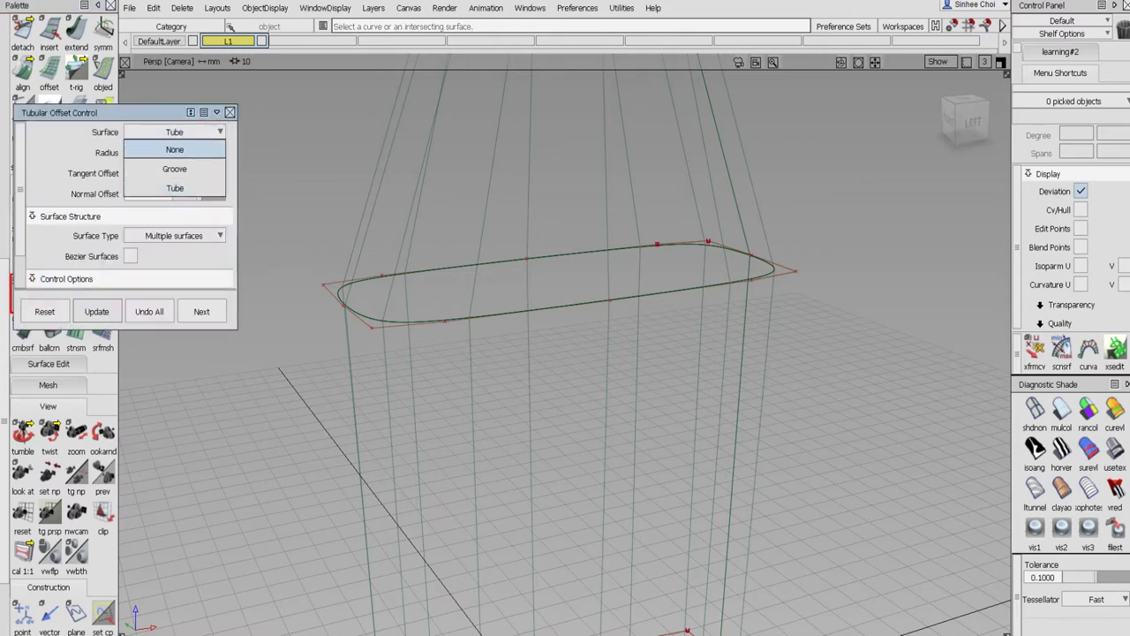
{"action": "left_click", "coordinate": [214, 150]}
{"action": "left_click", "coordinate": [170, 155]}
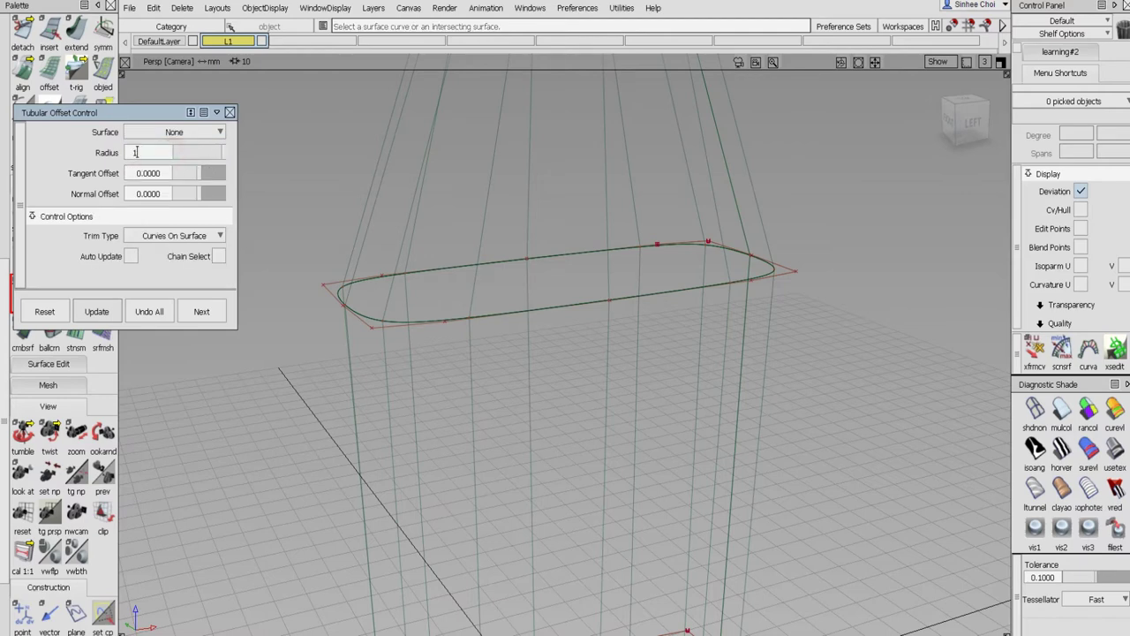
{"action": "left_click", "coordinate": [276, 162]}
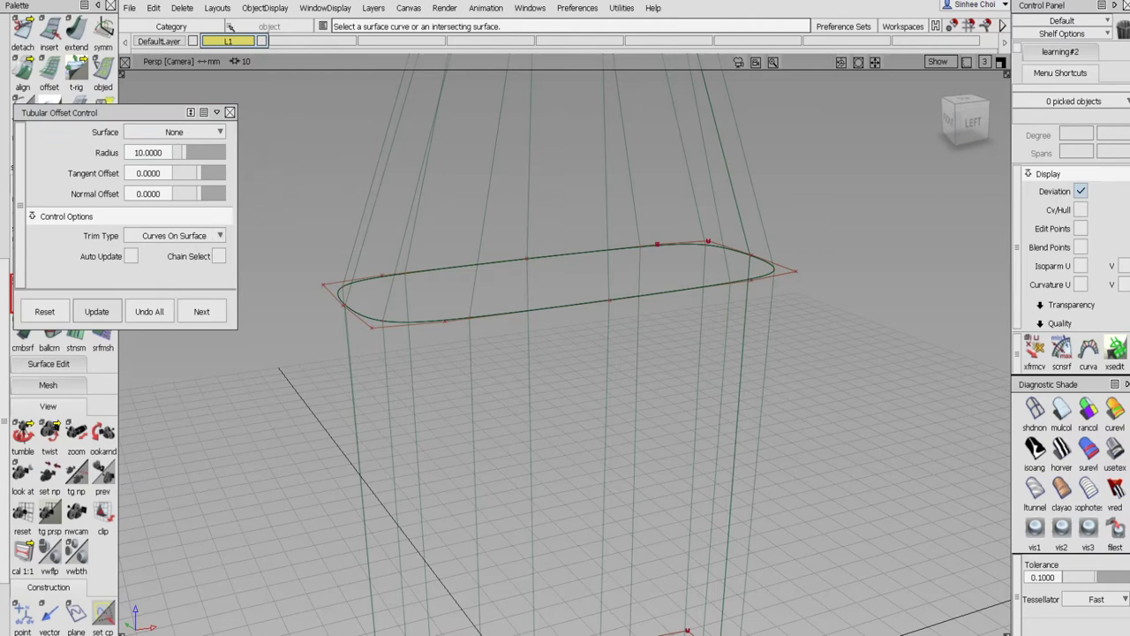
{"action": "left_click_drag", "start_coordinate": [171, 329], "coordinate": [172, 406]}
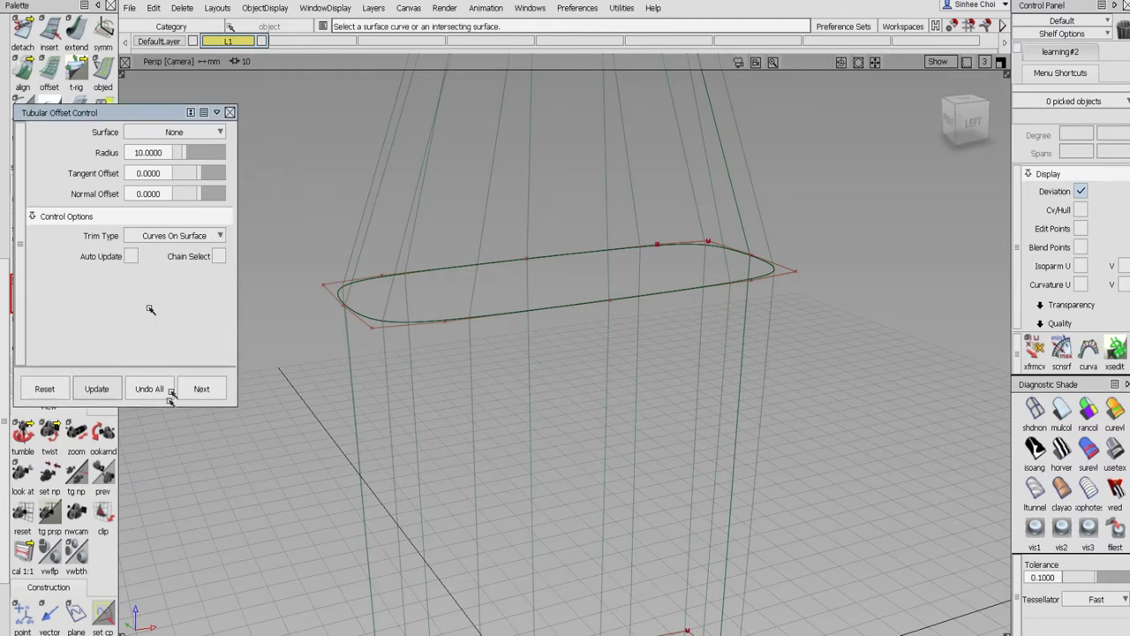
{"action": "left_click", "coordinate": [131, 256]}
- Try a tubular offset with radius 9 at the body's middle edge, and undo the attempt
{"action": "left_click", "coordinate": [424, 318]}
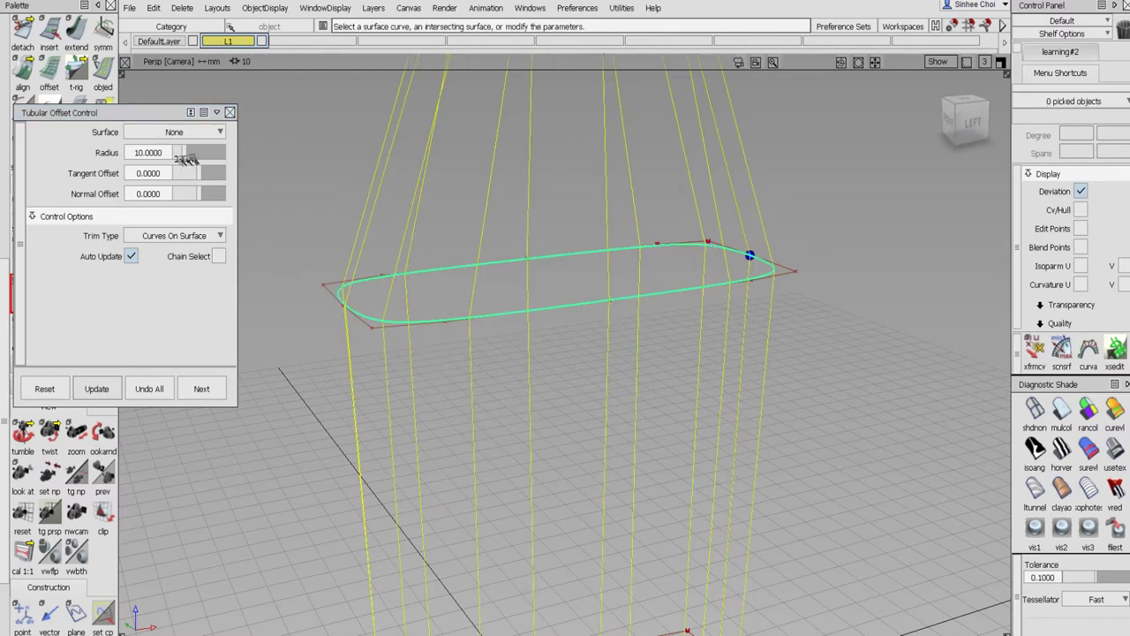
{"action": "mouse_move", "coordinate": [183, 154]}
{"action": "left_mouse_down"}
{"action": "mouse_move", "coordinate": [201, 156]}
{"action": "mouse_move", "coordinate": [180, 153]}
{"action": "left_mouse_up"}
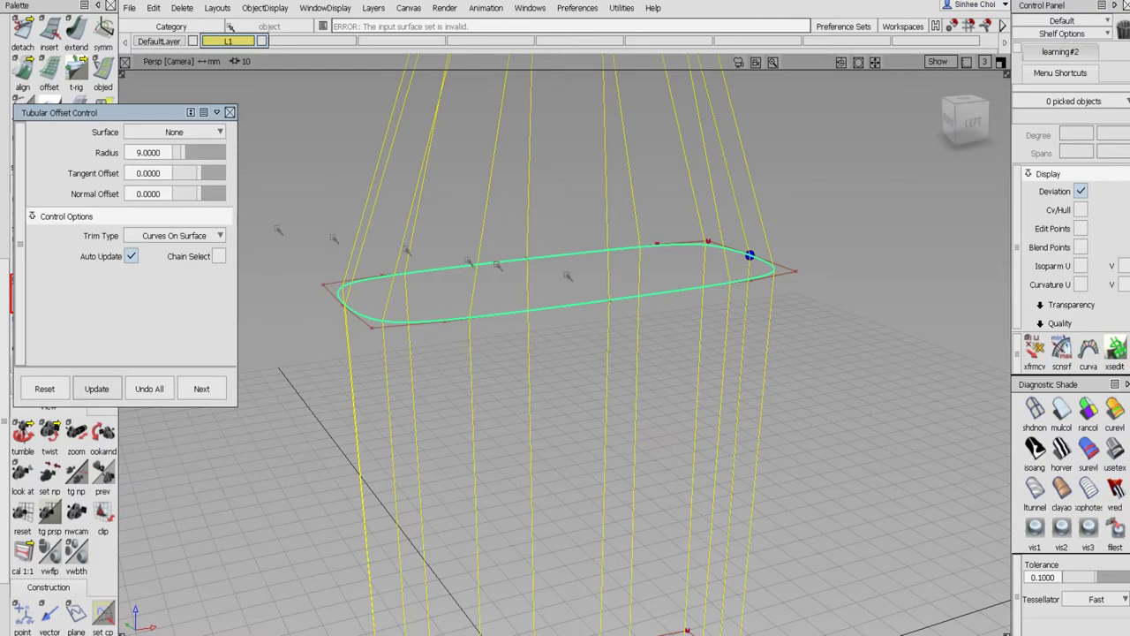
{"action": "right_click_drag", "start_coordinate": [787, 305], "coordinate": [789, 241], "text": "alt+shift"}
{"action": "left_click_drag", "start_coordinate": [779, 245], "coordinate": [697, 265], "text": "alt+shift"}
{"action": "right_click_drag", "start_coordinate": [693, 264], "coordinate": [626, 361], "text": "alt+shift"}
{"action": "left_click_drag", "start_coordinate": [609, 356], "coordinate": [733, 356], "text": "alt+shift"}
{"action": "right_click_drag", "start_coordinate": [735, 335], "coordinate": [740, 309], "text": "alt+shift"}
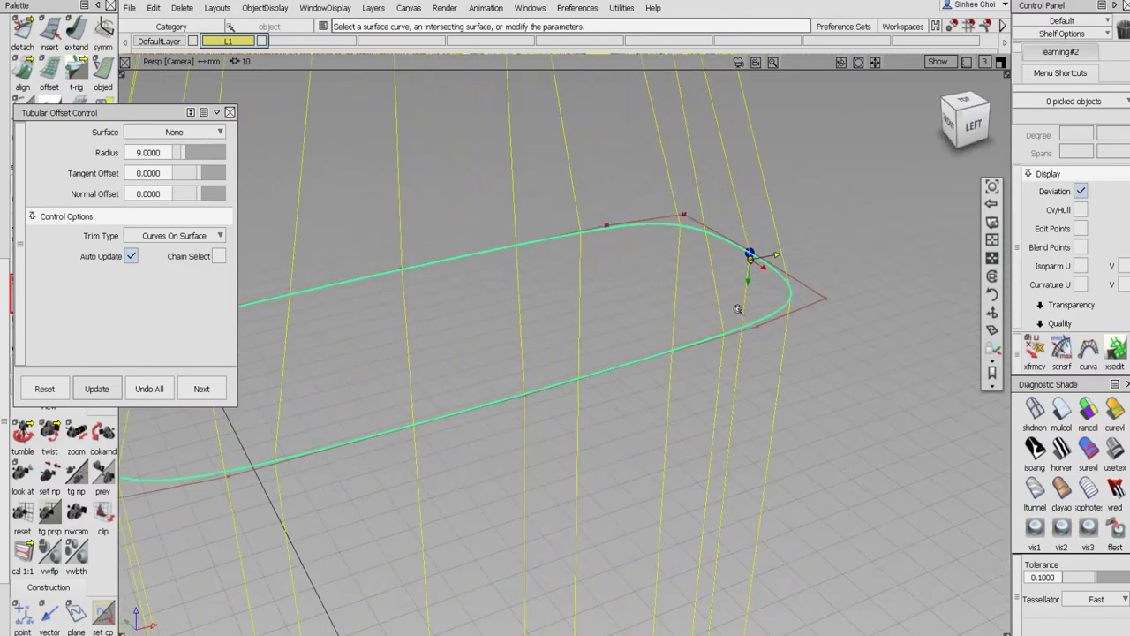
{"action": "middle_click_drag", "start_coordinate": [730, 262], "coordinate": [586, 275], "text": "alt+shift"}
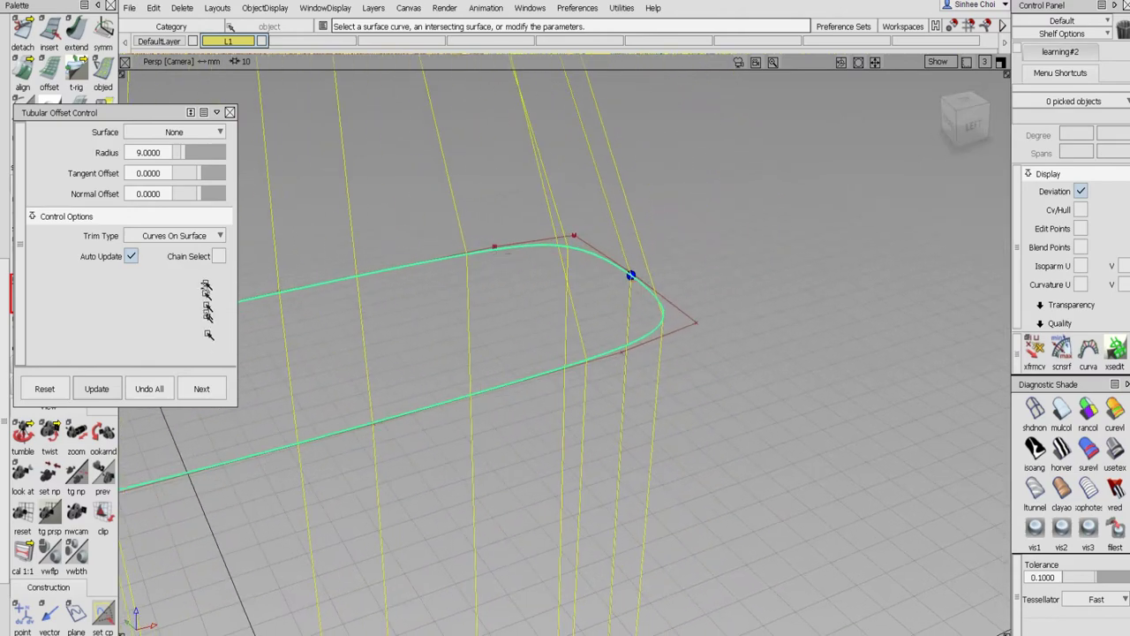
{"action": "left_click", "coordinate": [149, 388]}
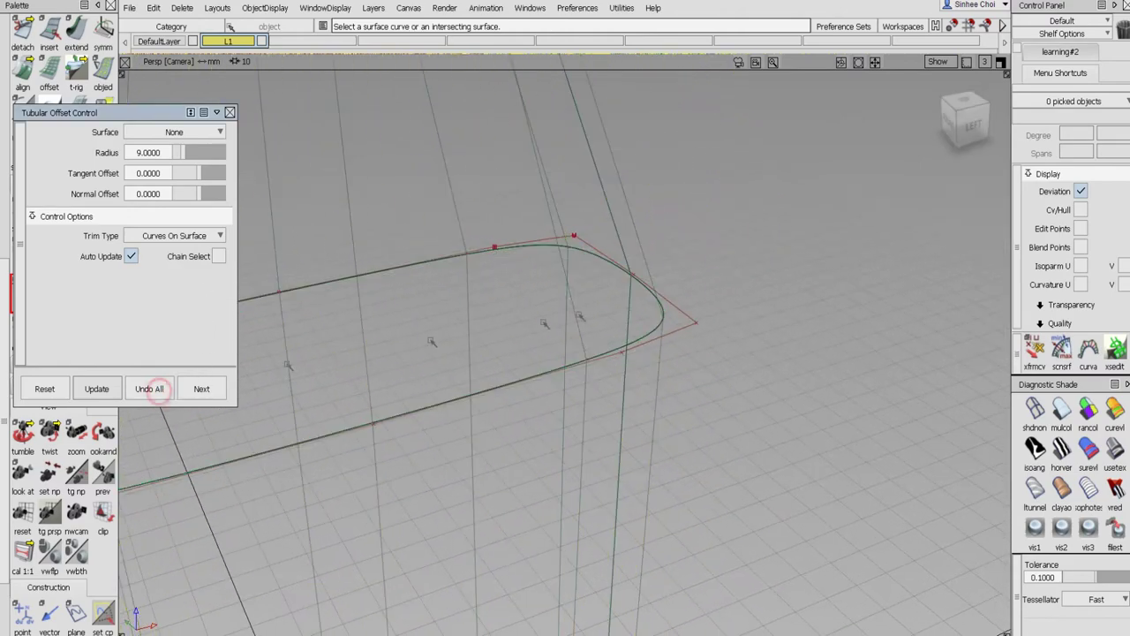
- Offset the body's middle edge onto the upper skin surface as a curve-on-surface with Tubular Offset radius 4, and accept it
{"action": "left_click", "coordinate": [604, 262]}
{"action": "left_click", "coordinate": [616, 272]}
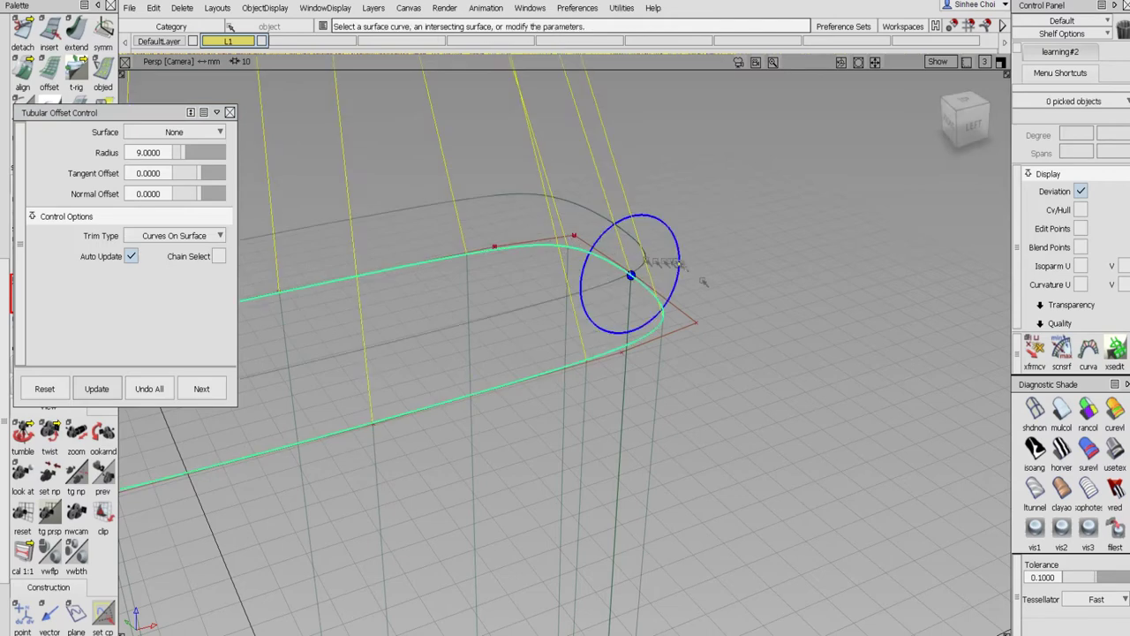
{"action": "left_click_drag", "start_coordinate": [720, 301], "coordinate": [693, 265], "text": "alt+shift"}
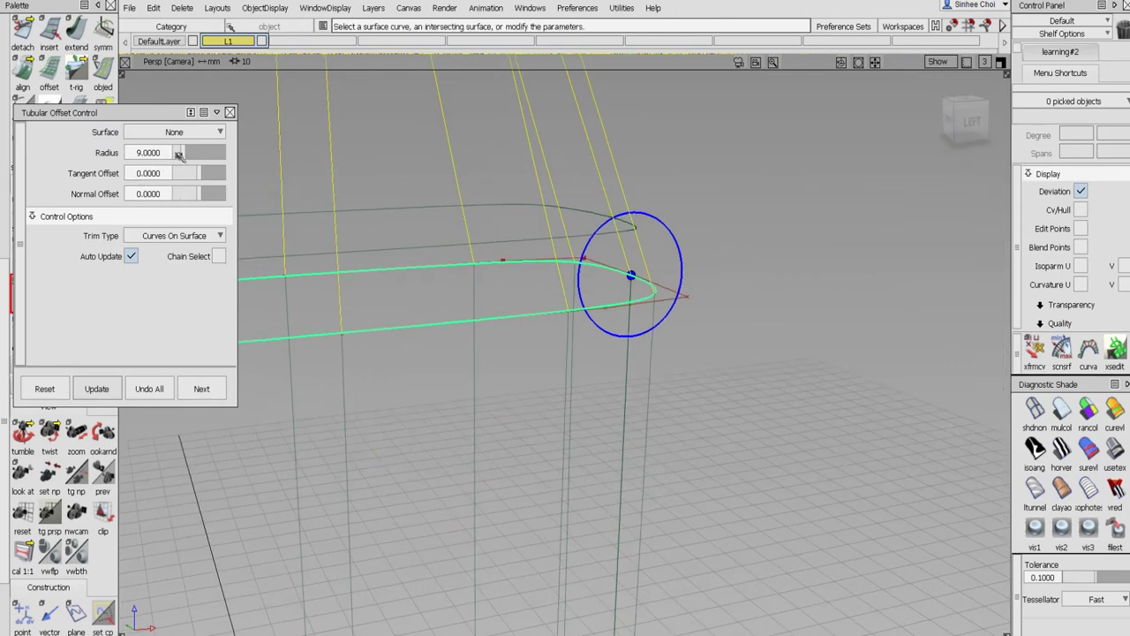
{"action": "left_click_drag", "start_coordinate": [178, 155], "coordinate": [178, 154]}
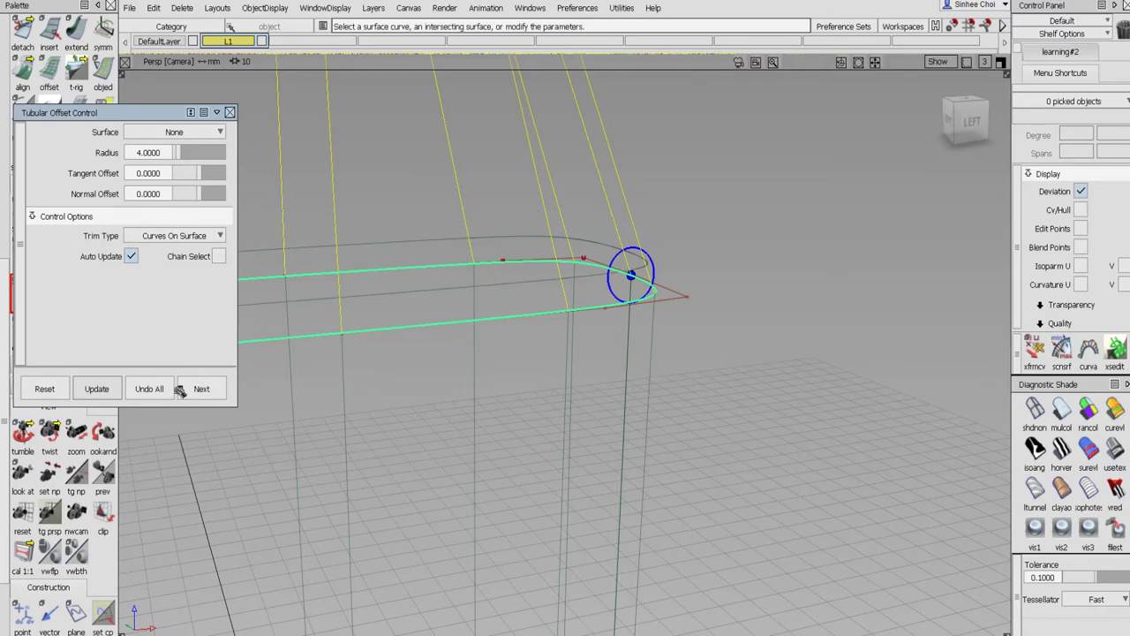
{"action": "left_click", "coordinate": [96, 389]}
{"action": "left_click_drag", "start_coordinate": [413, 268], "coordinate": [269, 255], "text": "alt+shift"}
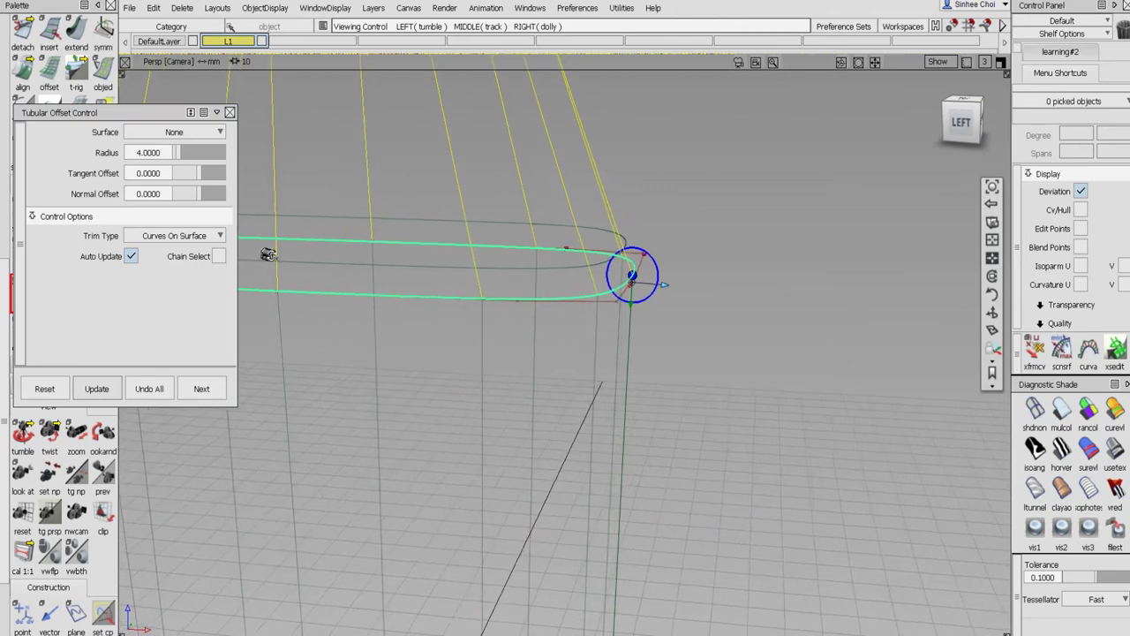
{"action": "left_click", "coordinate": [202, 388]}
- Create the matching radius 4 tubular offset curve on the lower body surface and close the Tubular Offset settings
{"action": "left_click", "coordinate": [567, 300]}
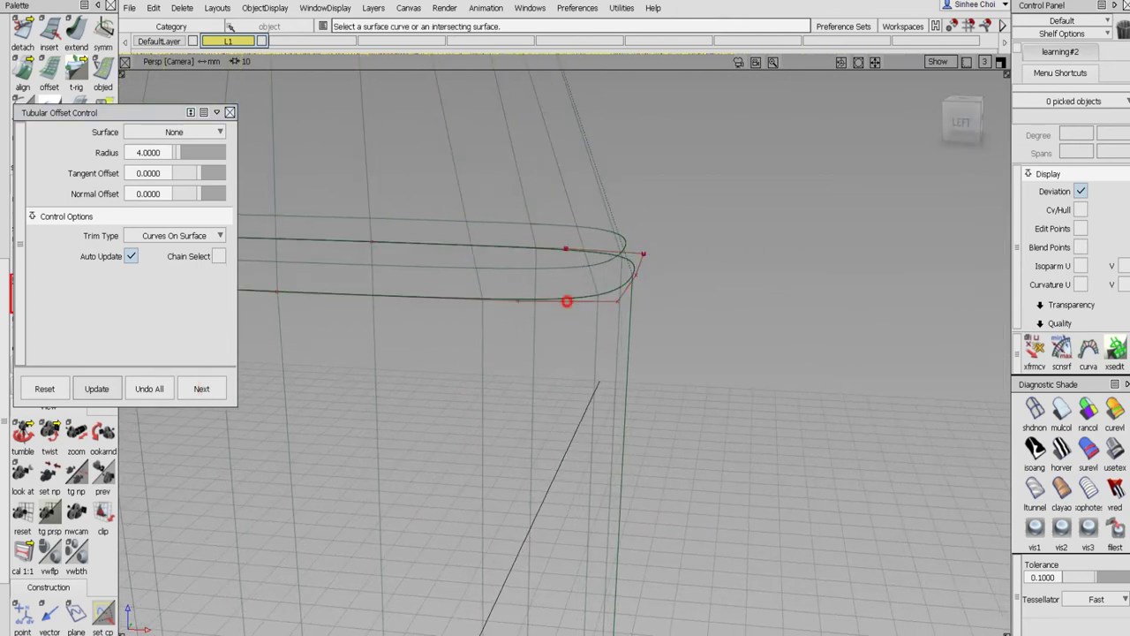
{"action": "left_click", "coordinate": [567, 300]}
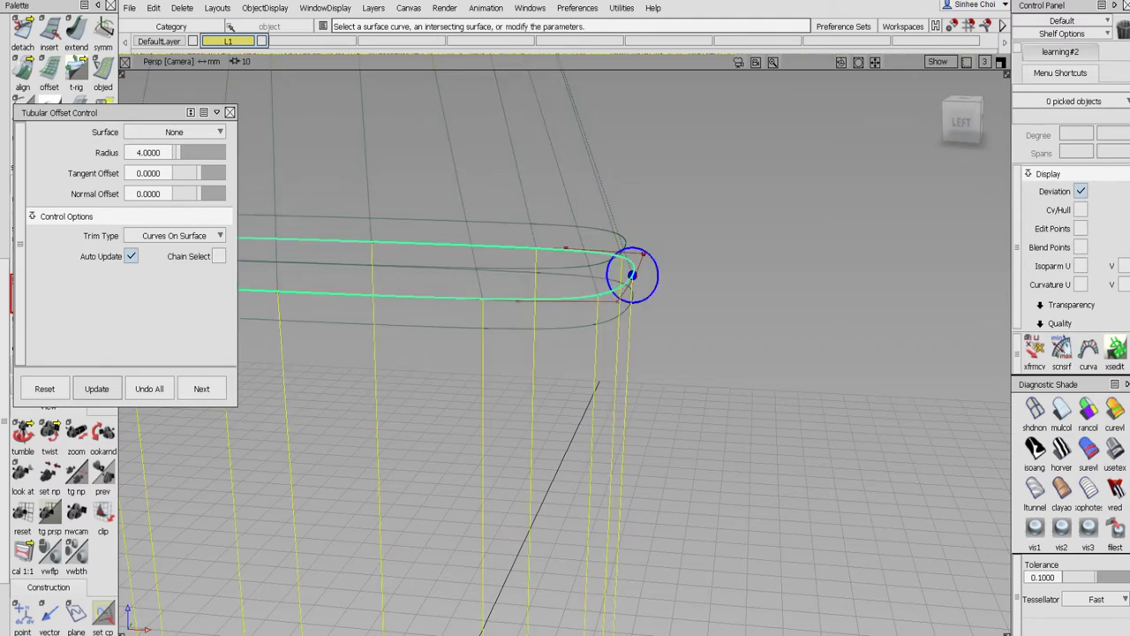
{"action": "left_click", "coordinate": [212, 393]}
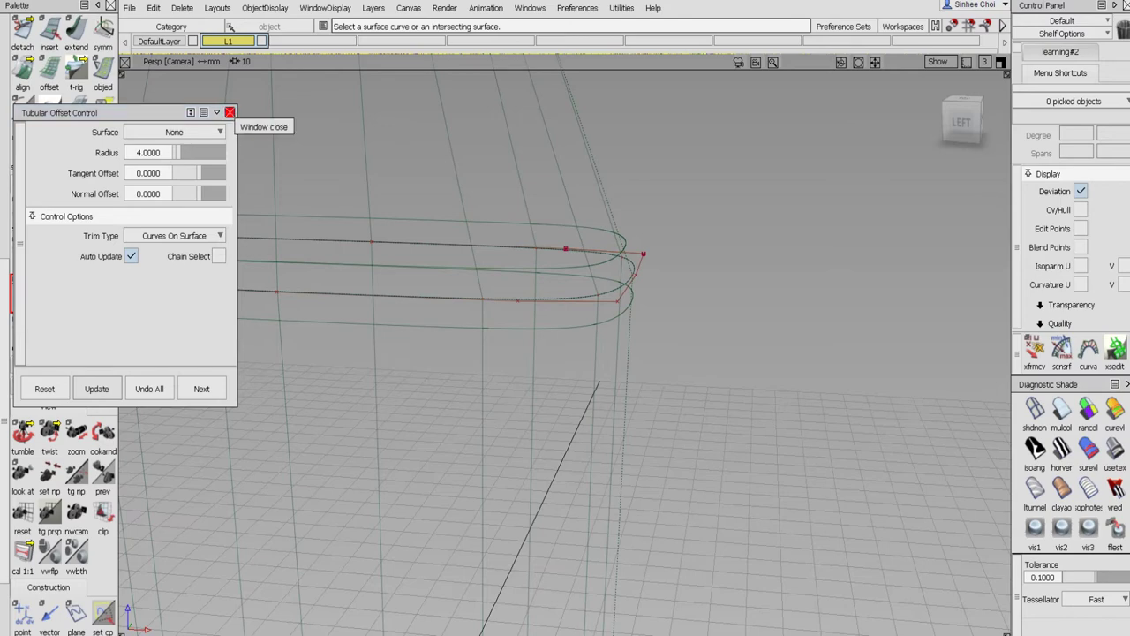
{"action": "left_click", "coordinate": [230, 112]}
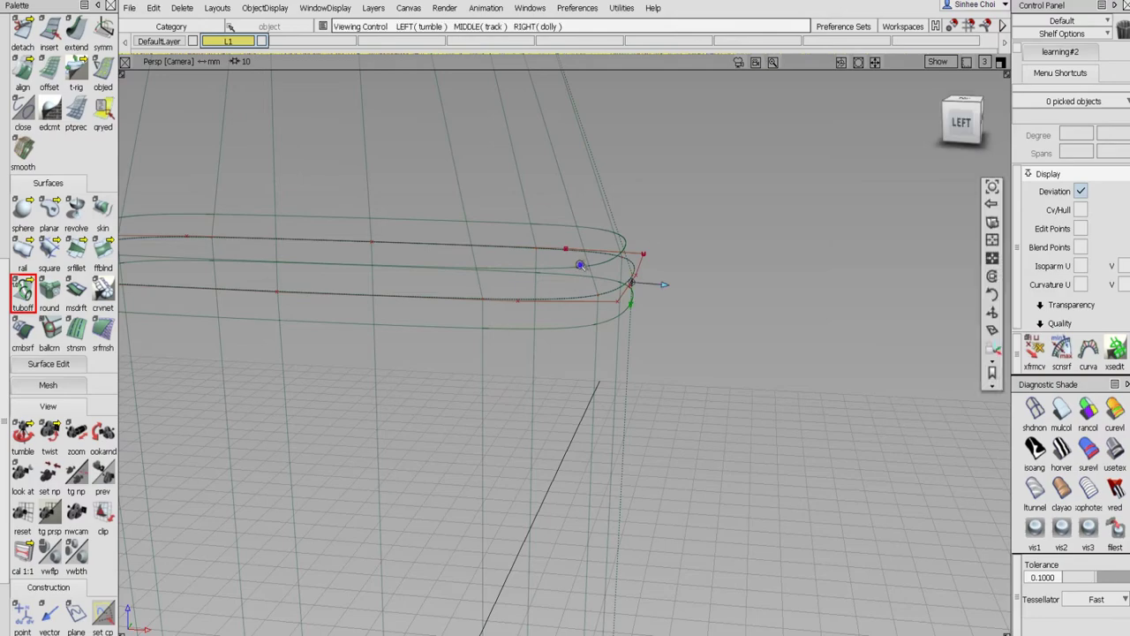
{"action": "right_click_drag", "start_coordinate": [583, 266], "coordinate": [549, 279], "text": "alt+shift"}
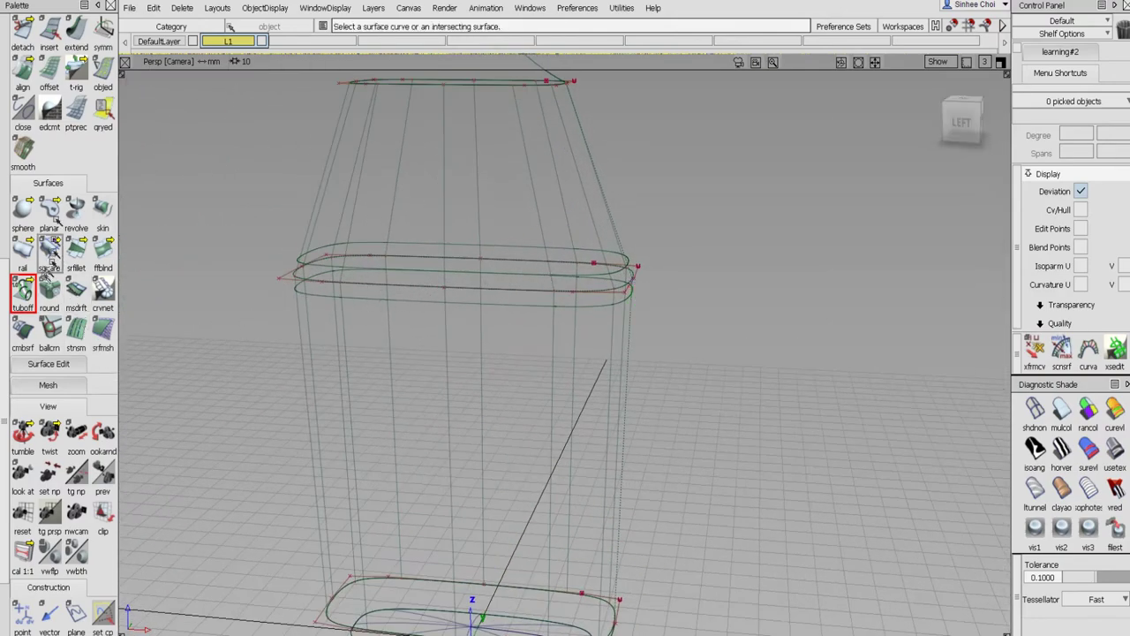
{"action": "scroll", "coordinate": [71, 203], "scroll_direction": "up", "scroll_amount": 2}
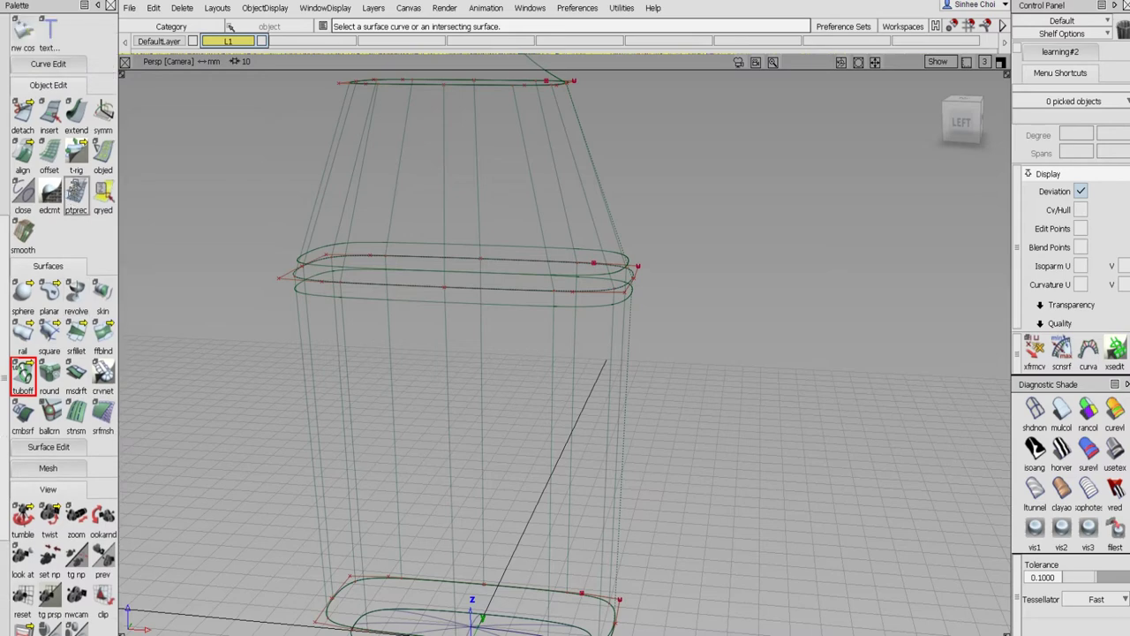
{"action": "left_click", "coordinate": [45, 446]}
{"action": "left_click", "coordinate": [49, 472]}
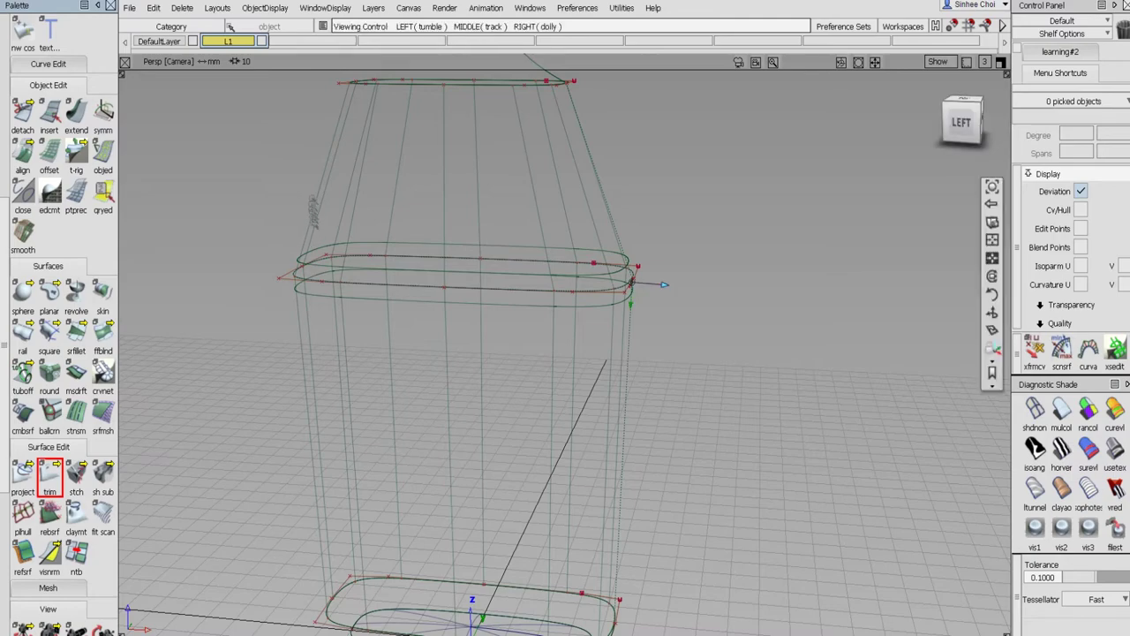
- Detach the neck blend surface slightly above the upper rounded-rectangle edge, accepting the removal of its construction history
{"action": "left_click_drag", "start_coordinate": [318, 210], "coordinate": [352, 228], "text": "alt+shift"}
{"action": "middle_click_drag", "start_coordinate": [361, 253], "coordinate": [374, 262], "text": "alt+shift"}
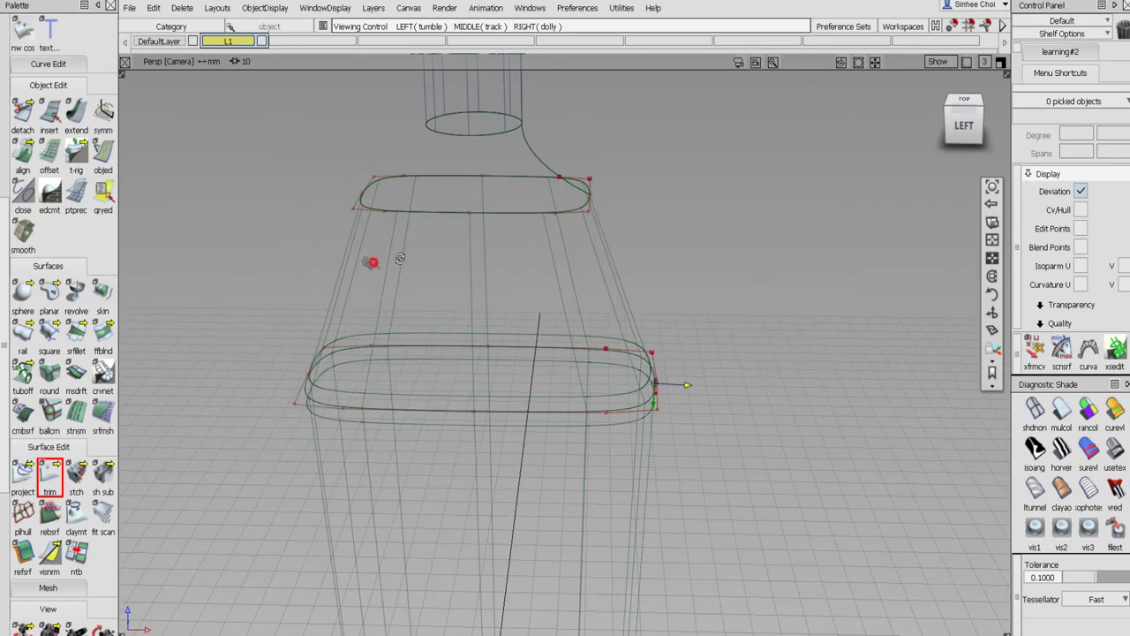
{"action": "left_click_drag", "start_coordinate": [388, 260], "coordinate": [484, 243], "text": "alt+shift"}
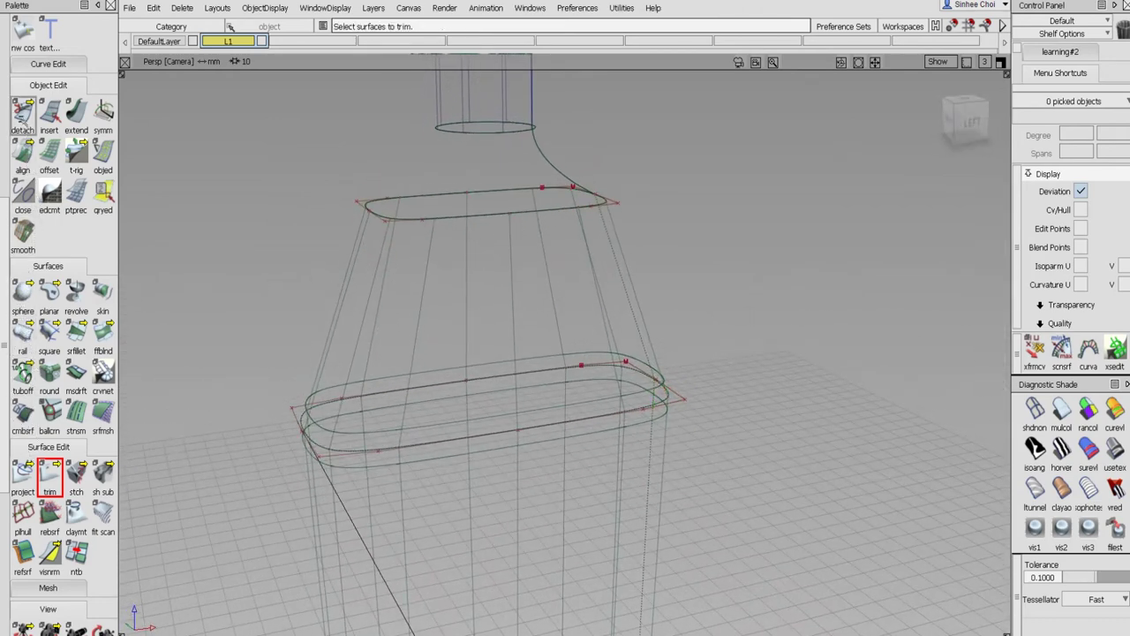
{"action": "left_click", "coordinate": [23, 113]}
{"action": "left_click", "coordinate": [409, 224]}
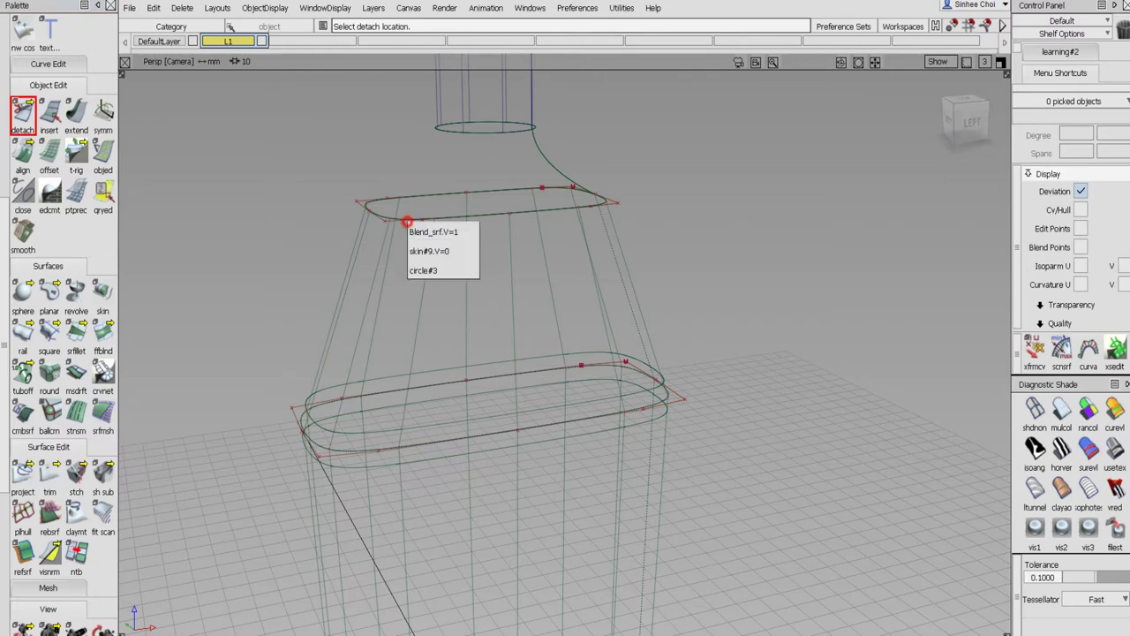
{"action": "left_click", "coordinate": [471, 230]}
{"action": "left_click", "coordinate": [494, 373]}
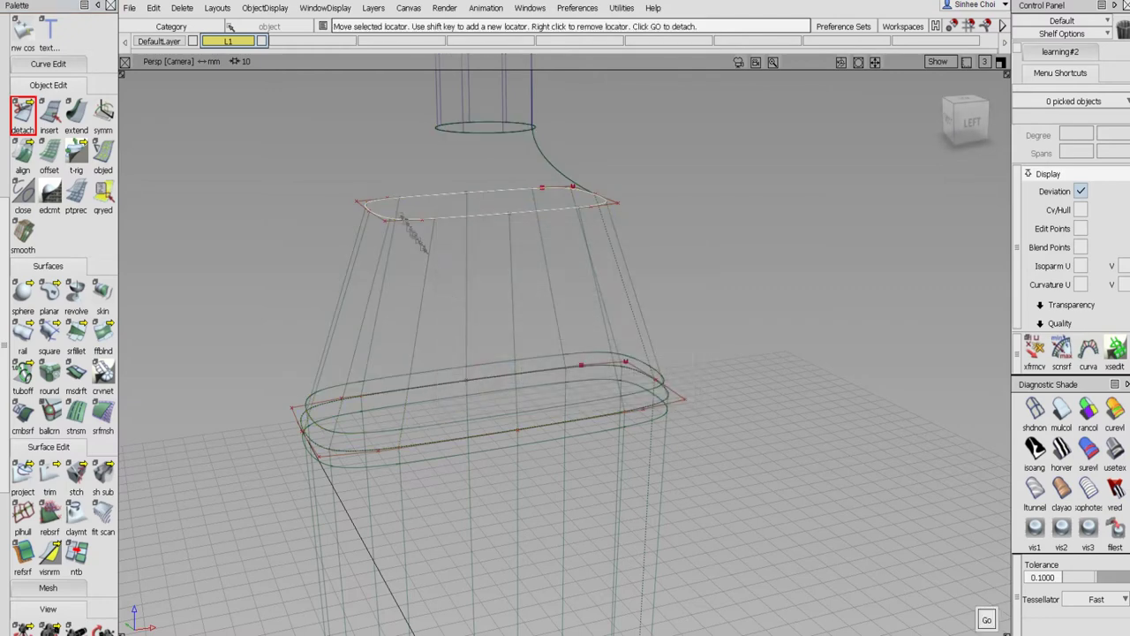
{"action": "left_click", "coordinate": [390, 184]}
{"action": "left_click", "coordinate": [394, 175]}
{"action": "left_click_drag", "start_coordinate": [390, 168], "coordinate": [386, 200]}
{"action": "left_click", "coordinate": [986, 619]}
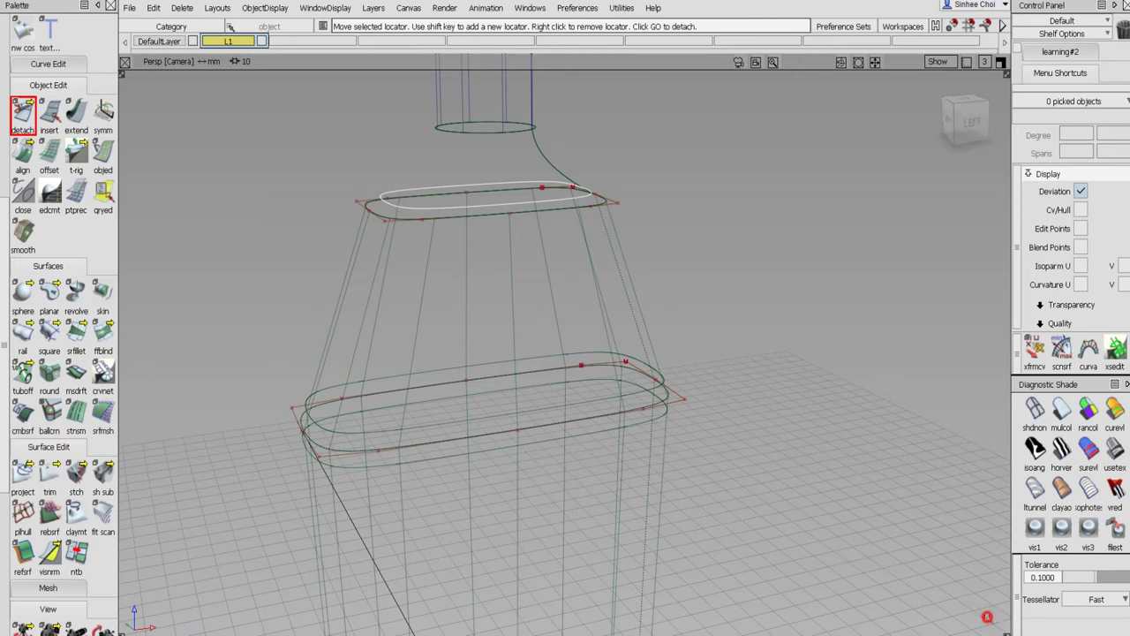
- Detach the upper skin surface just below the upper rounded-rectangle edge at about V parameter 0.28, accepting the history removal
{"action": "left_click", "coordinate": [415, 223]}
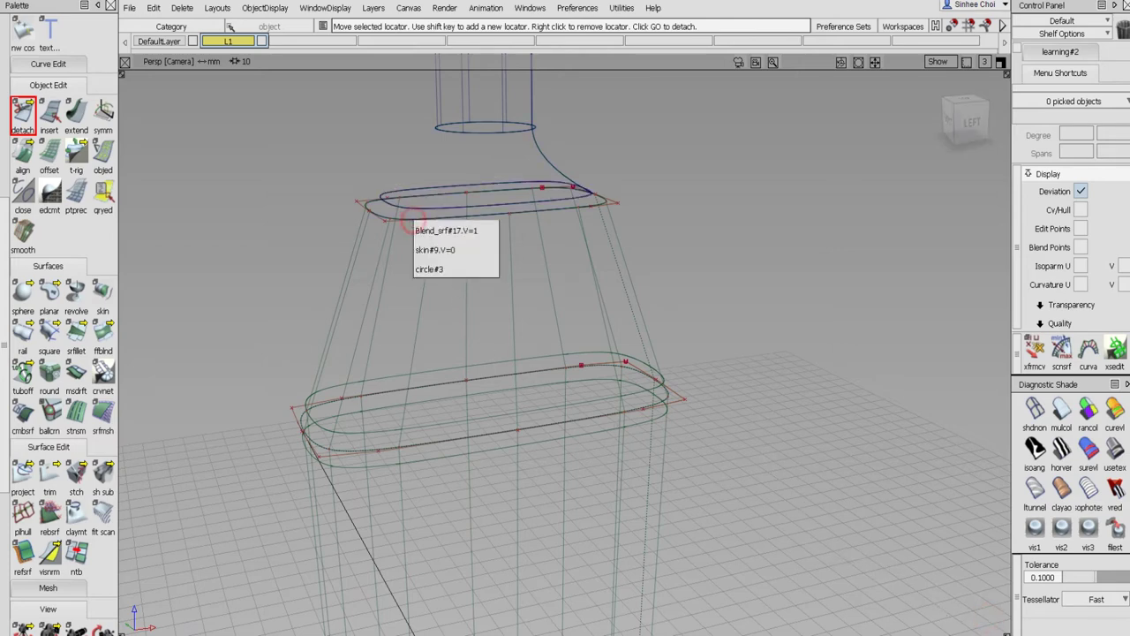
{"action": "left_click", "coordinate": [421, 245]}
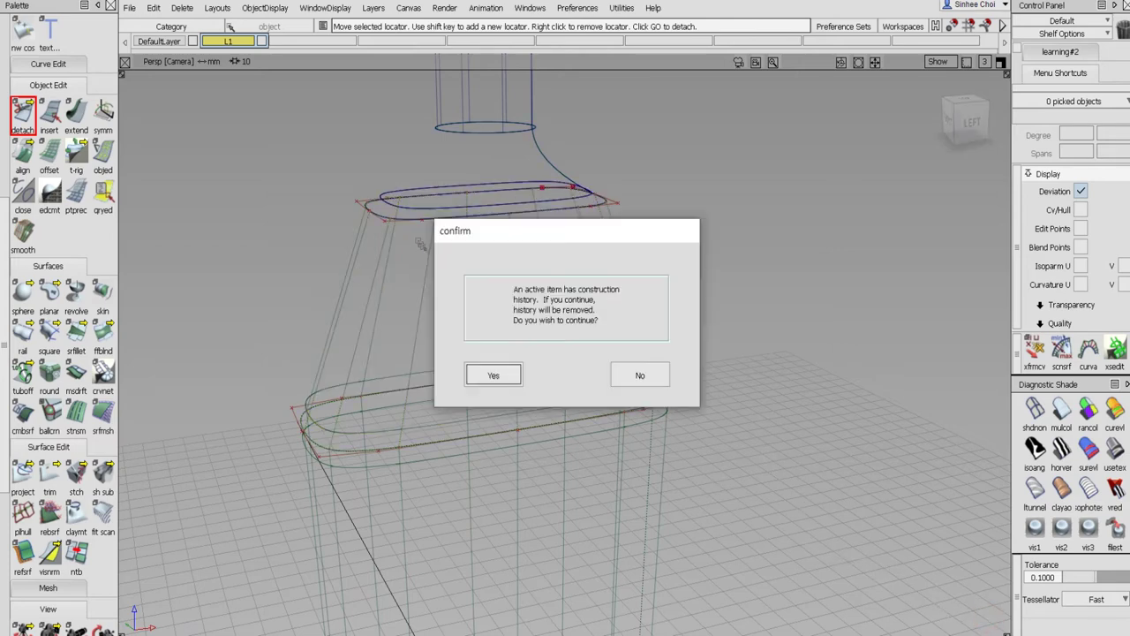
{"action": "left_click", "coordinate": [481, 375]}
{"action": "left_click", "coordinate": [403, 230]}
{"action": "left_click_drag", "start_coordinate": [404, 230], "coordinate": [405, 232]}
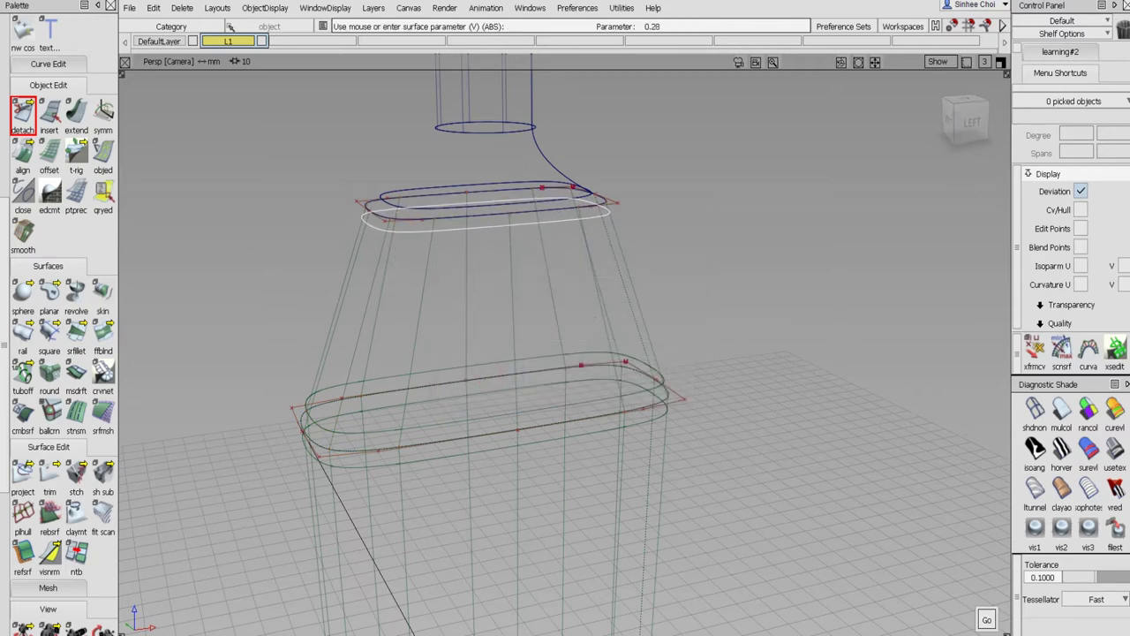
{"action": "left_click", "coordinate": [986, 620]}
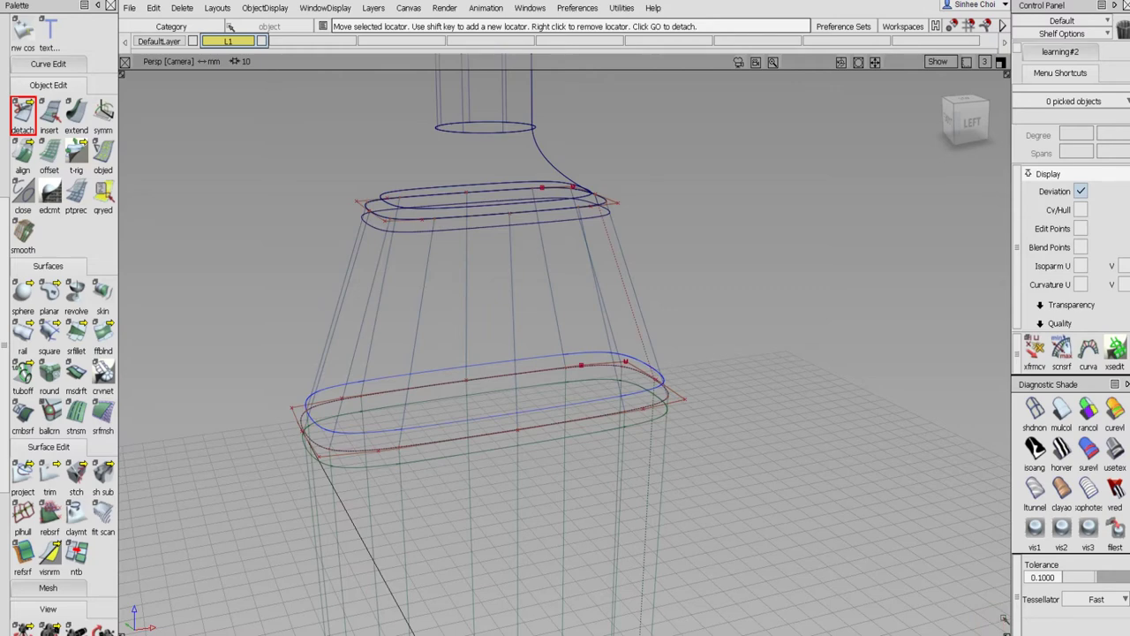
- Delete the detached surface strips and the rounded-rectangle curve at the upper shoulder edge, leaving a gap below the neck surface
{"action": "scroll", "coordinate": [9, 69], "scroll_direction": "up", "scroll_amount": 5}
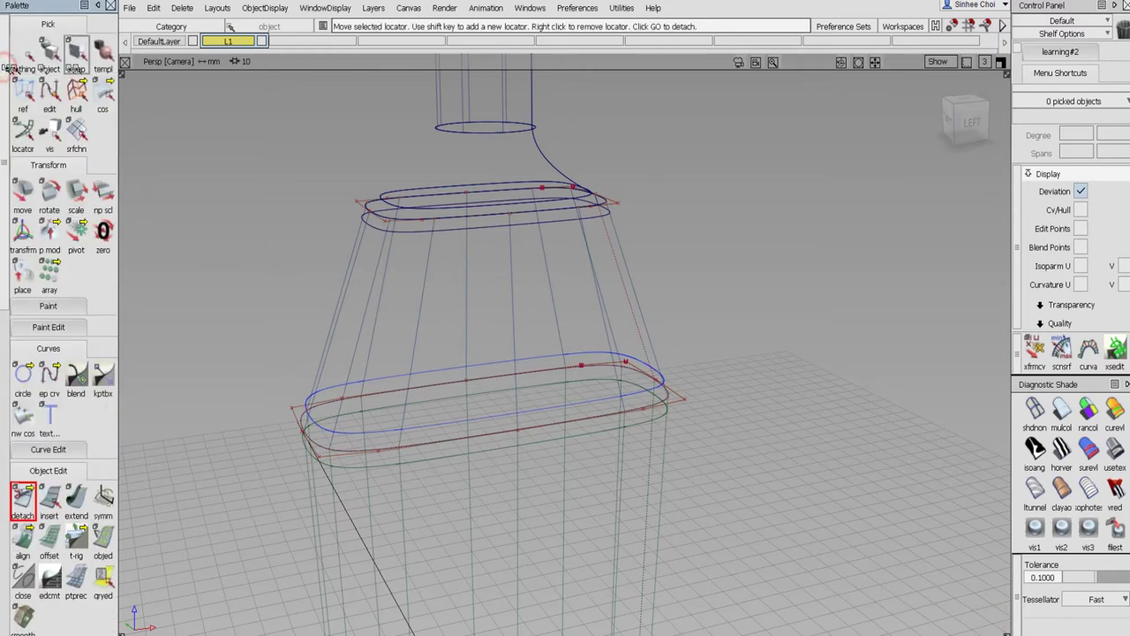
{"action": "left_click", "coordinate": [50, 53]}
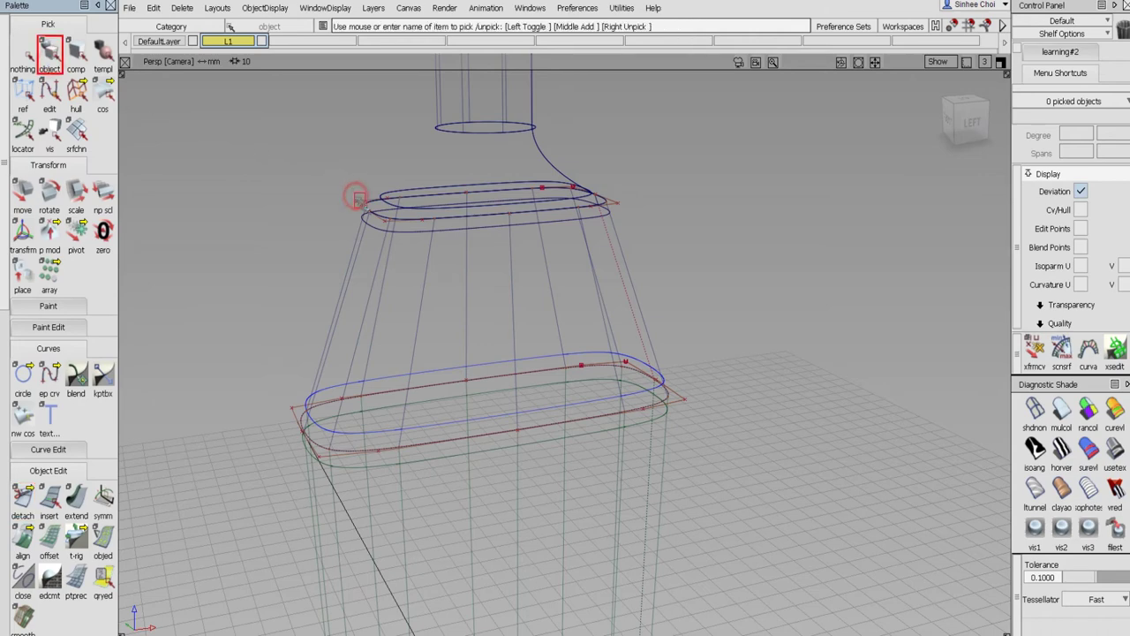
{"action": "left_click_drag", "start_coordinate": [358, 196], "coordinate": [367, 211]}
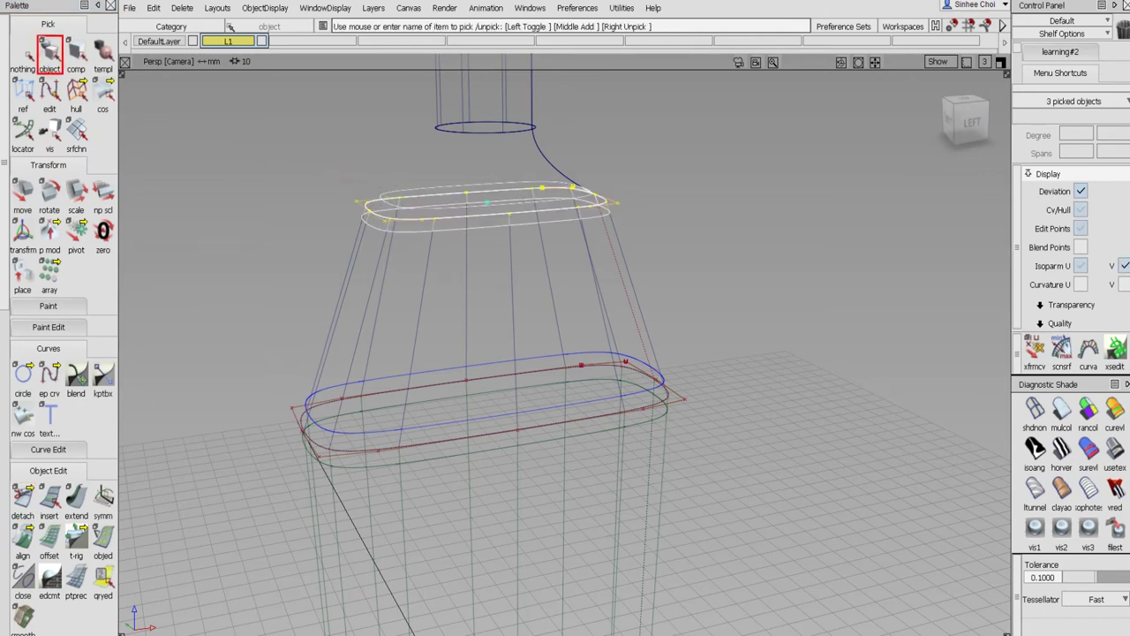
{"action": "key", "text": "Delete"}
{"action": "left_click", "coordinate": [473, 365]}
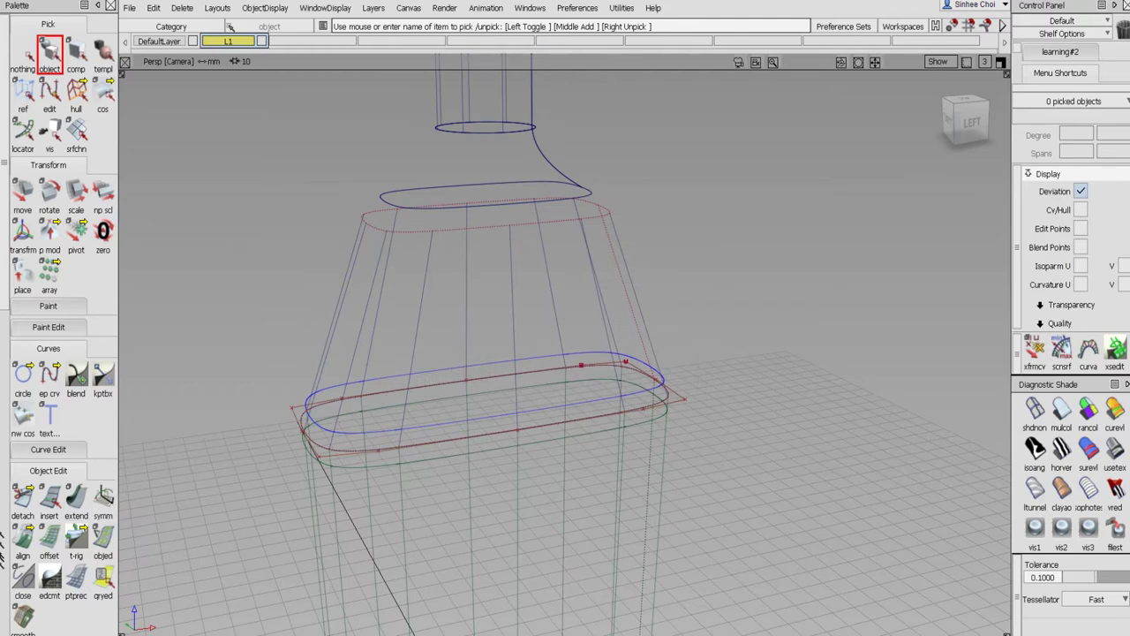
- Trim the upper skin surface along its tubular offset curve, keeping the region above the curve
{"action": "scroll", "coordinate": [18, 441], "scroll_direction": "down", "scroll_amount": 10}
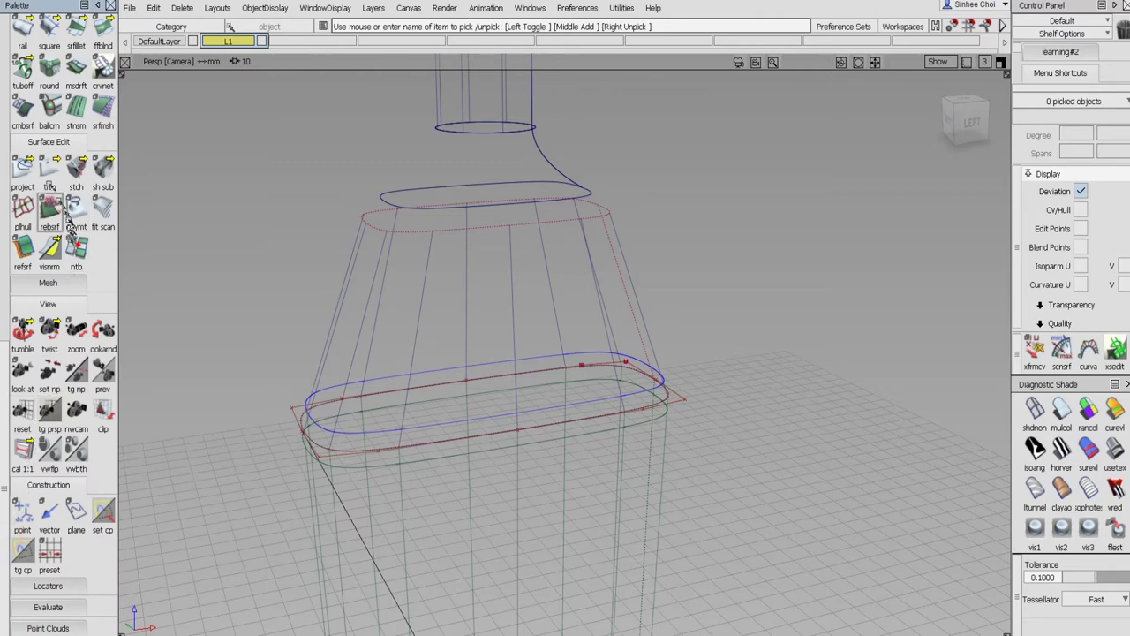
{"action": "left_click", "coordinate": [49, 172]}
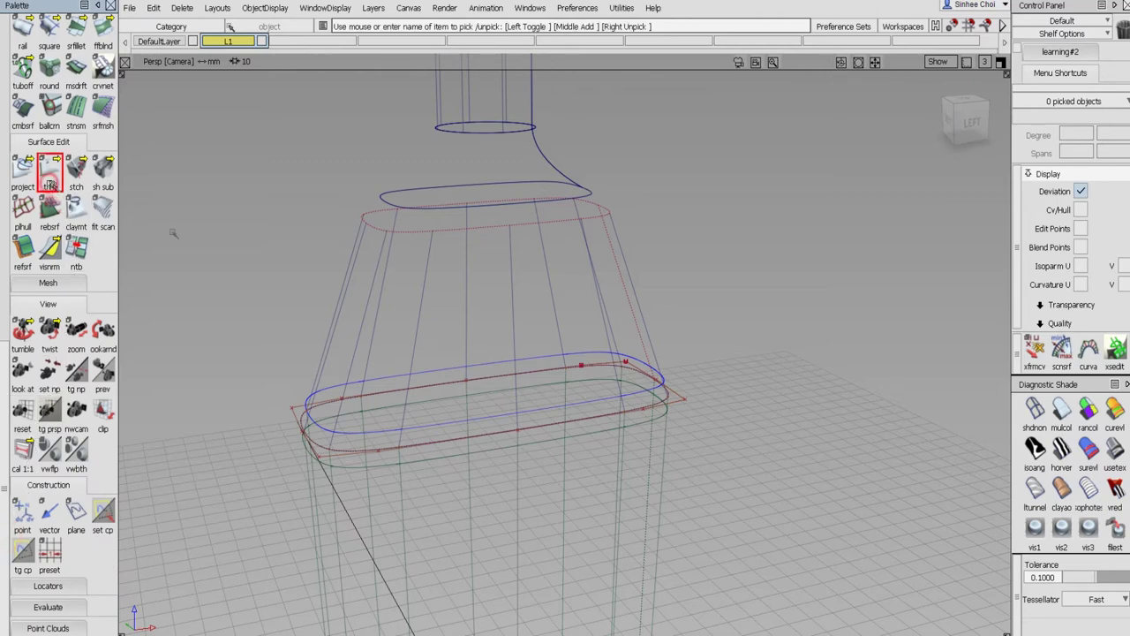
{"action": "left_click", "coordinate": [369, 362]}
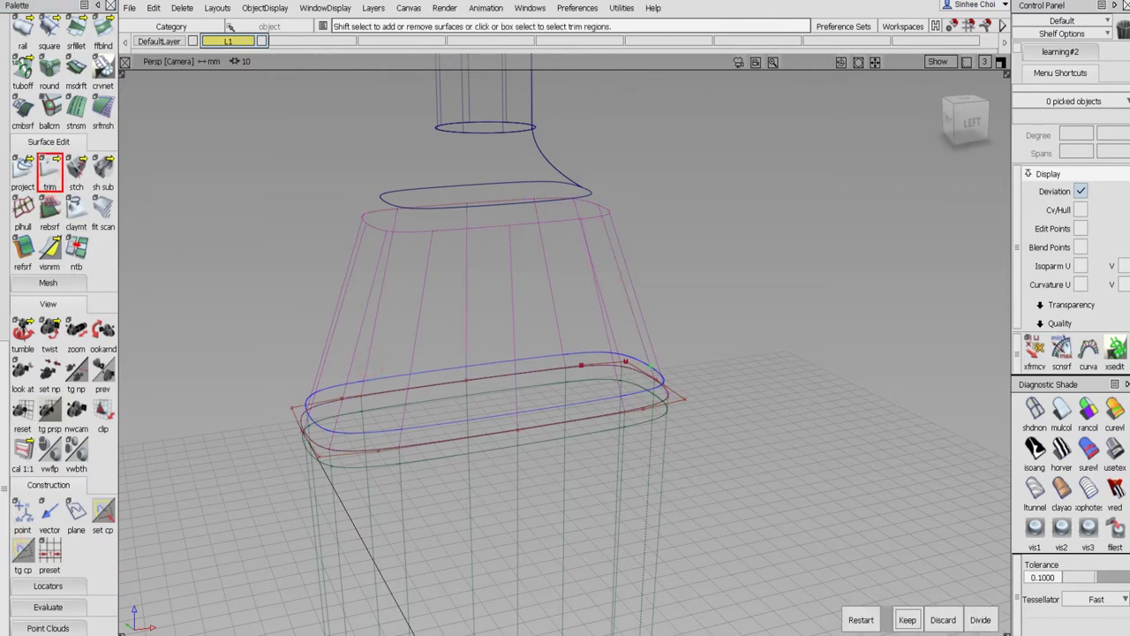
{"action": "left_click", "coordinate": [903, 618]}
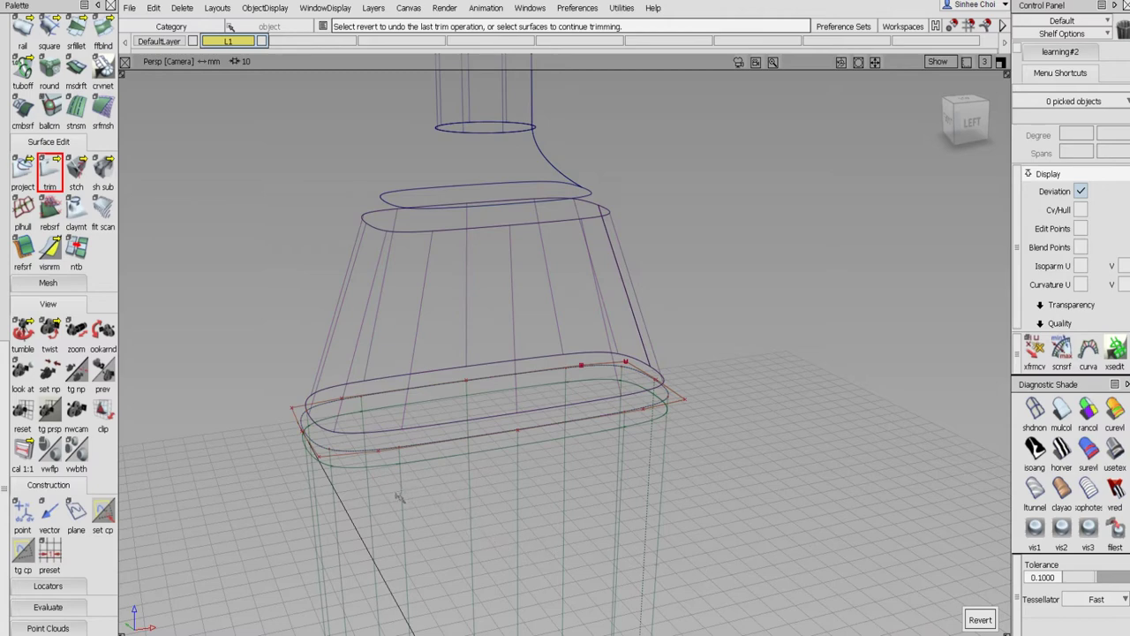
- Trim the lower body surface along its tubular offset curve, keeping the region below the curve
{"action": "left_click", "coordinate": [980, 620]}
{"action": "left_click", "coordinate": [398, 496]}
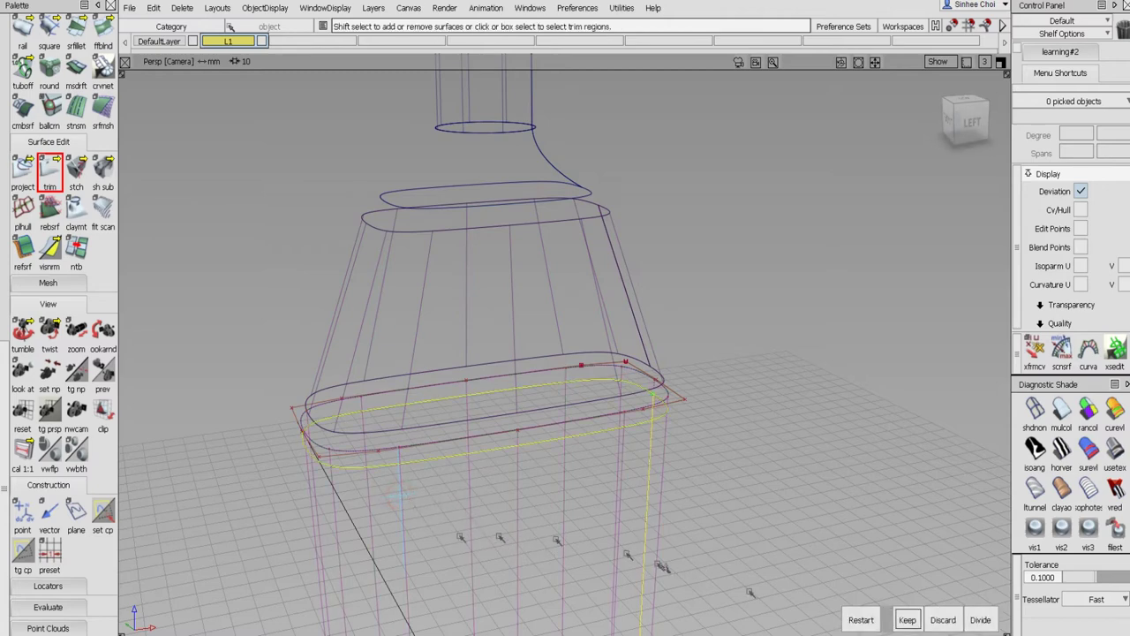
{"action": "left_click", "coordinate": [907, 620]}
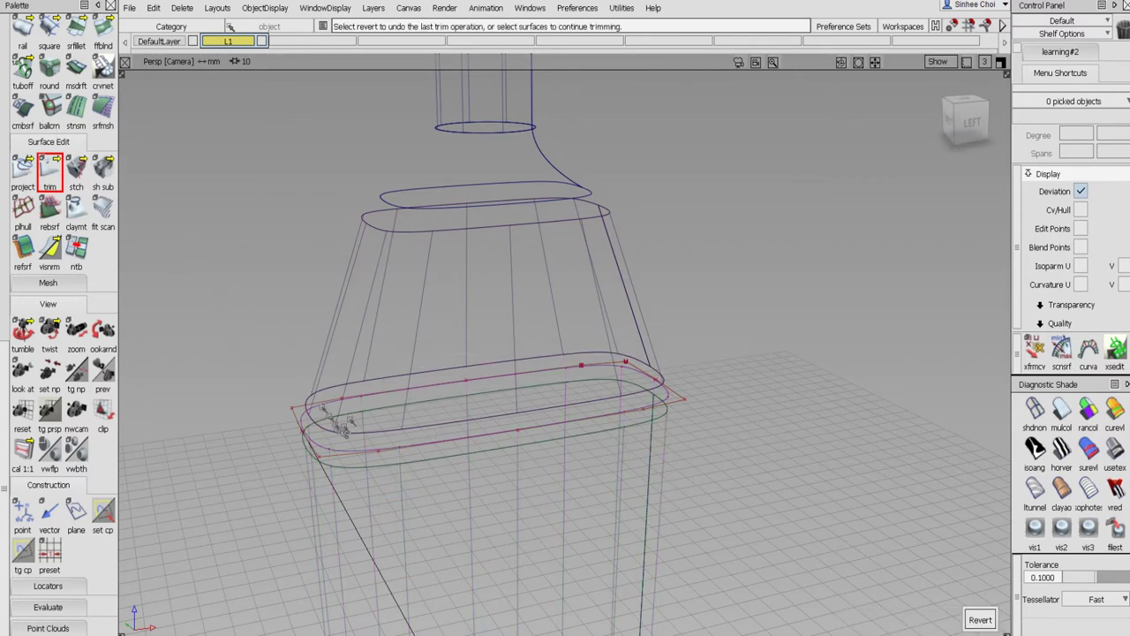
- Build a freeform blend with G1 Tangent on both sides between the two trimmed middle edges, hide its U isoparms and finish it
{"action": "left_click_drag", "start_coordinate": [371, 417], "coordinate": [434, 389], "text": "alt+shift"}
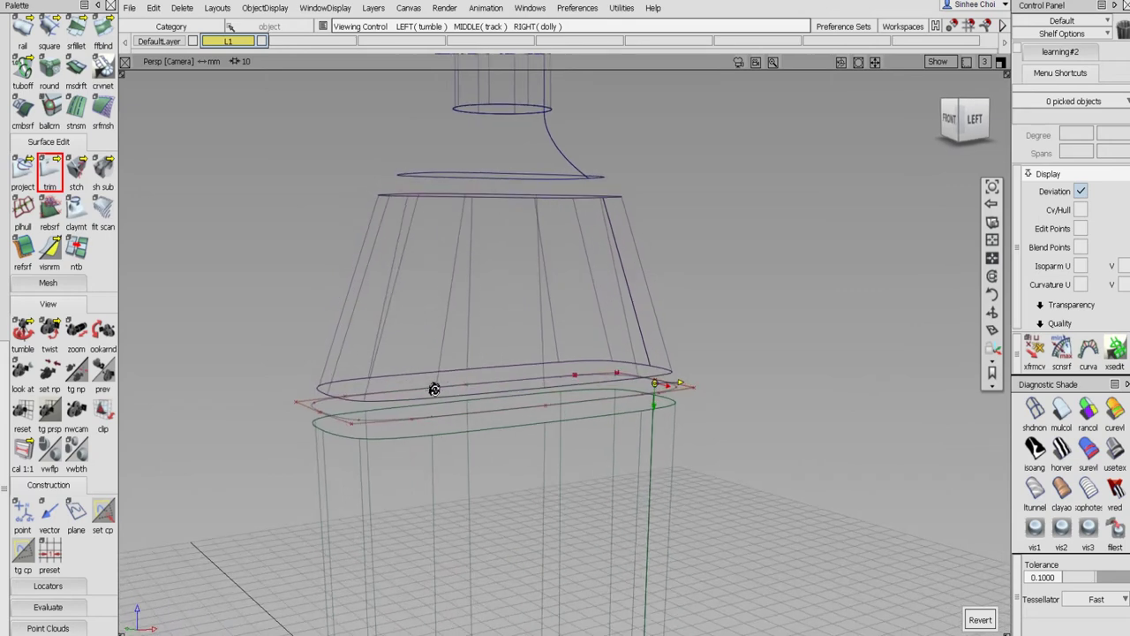
{"action": "left_click", "coordinate": [103, 35]}
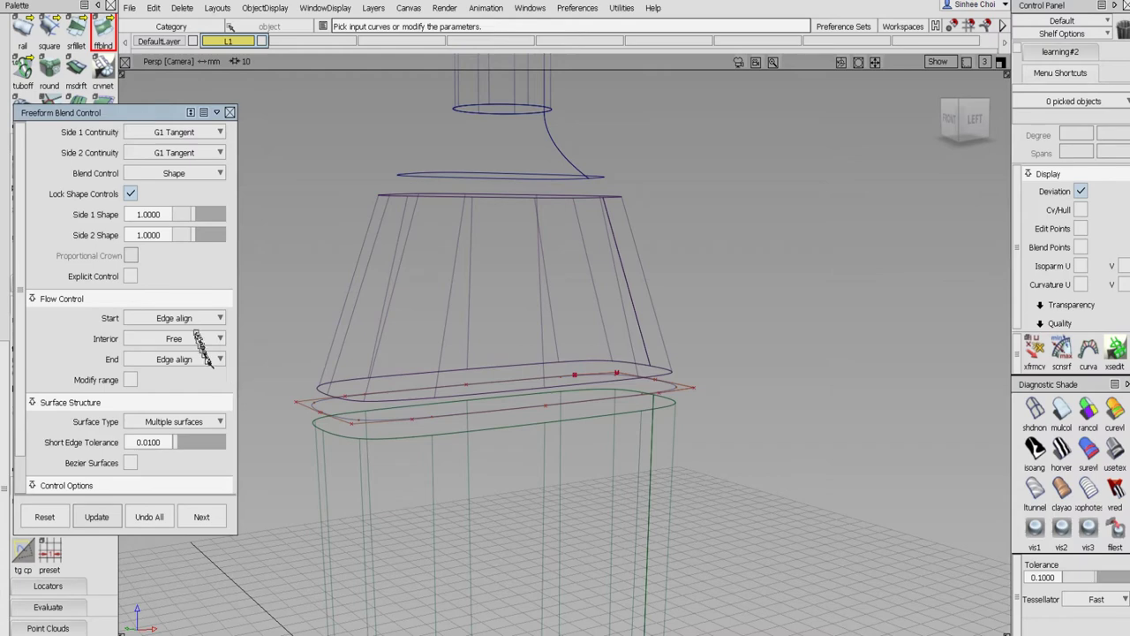
{"action": "left_click", "coordinate": [386, 407]}
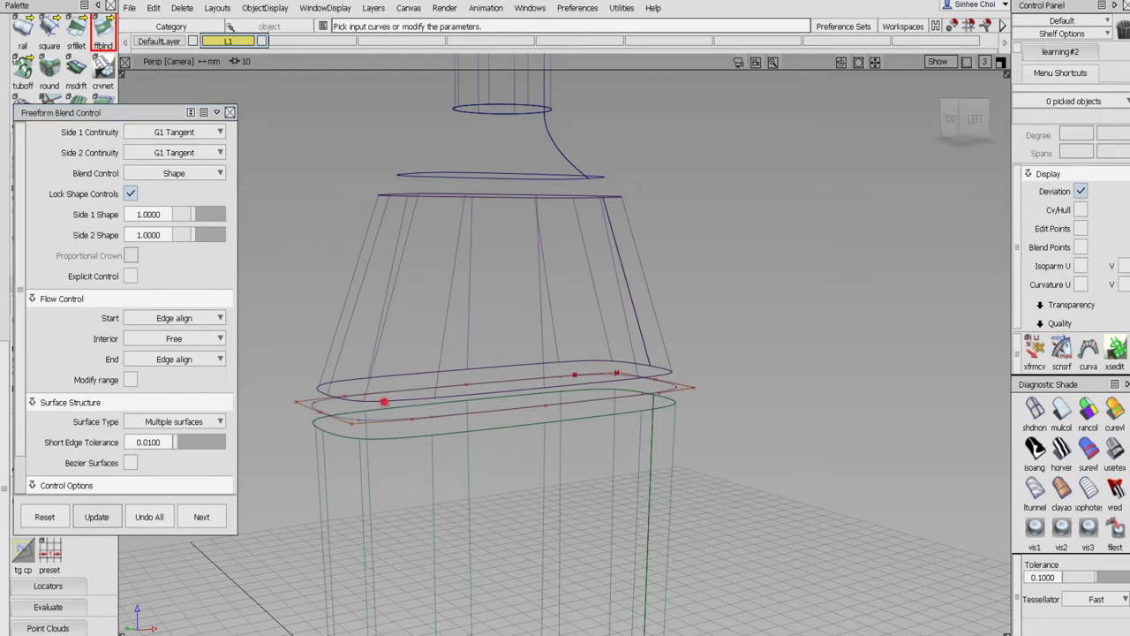
{"action": "left_click", "coordinate": [390, 440]}
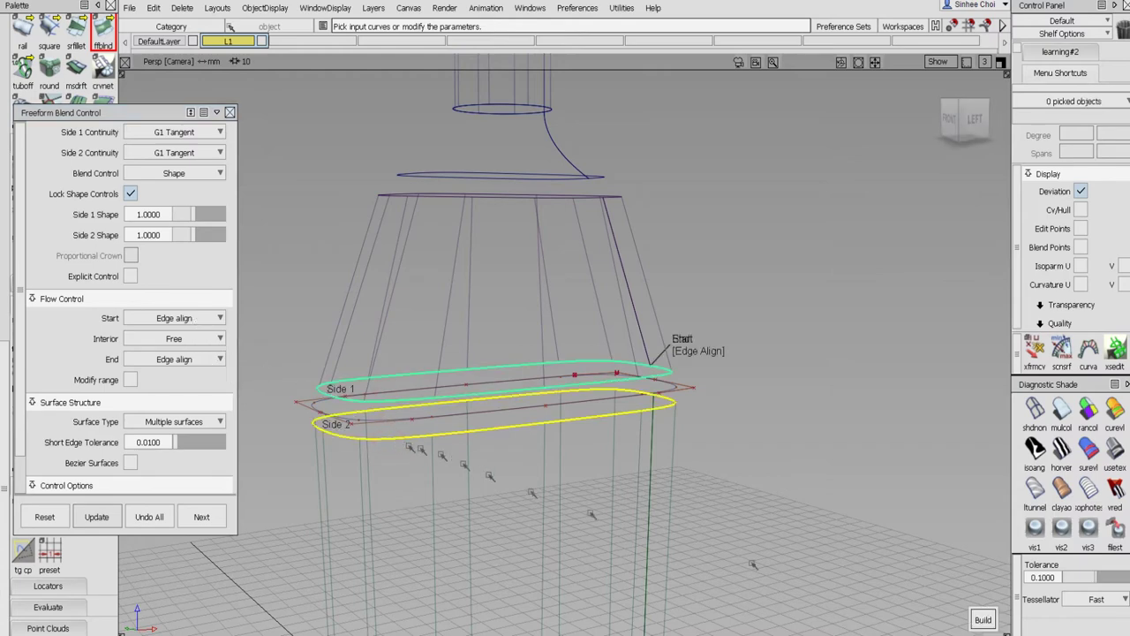
{"action": "left_click", "coordinate": [982, 620]}
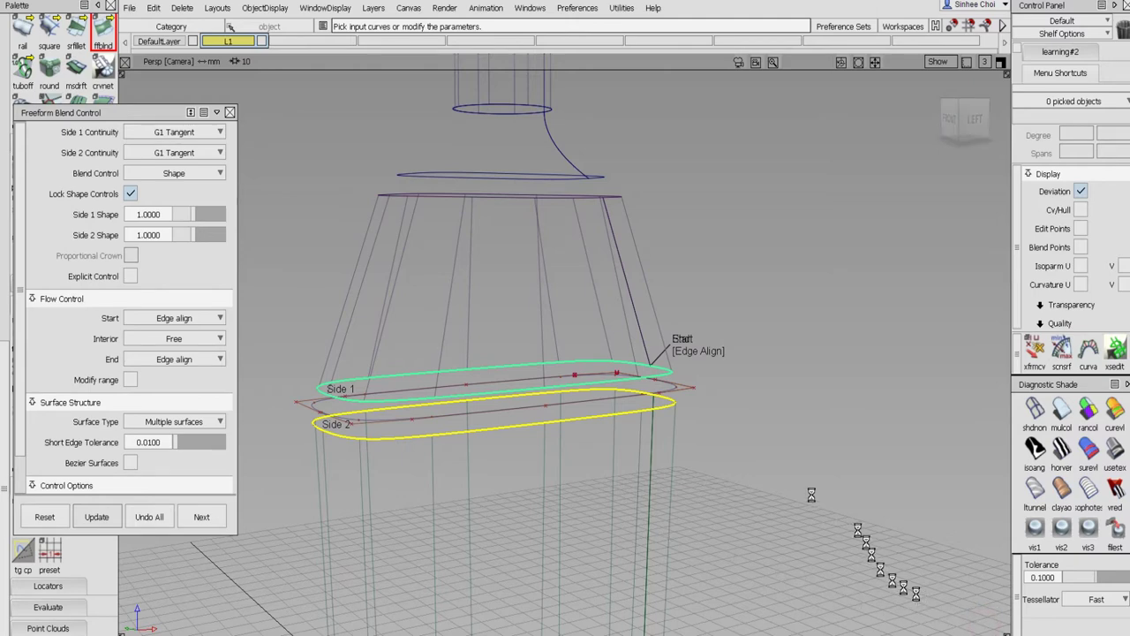
{"action": "left_click", "coordinate": [566, 374]}
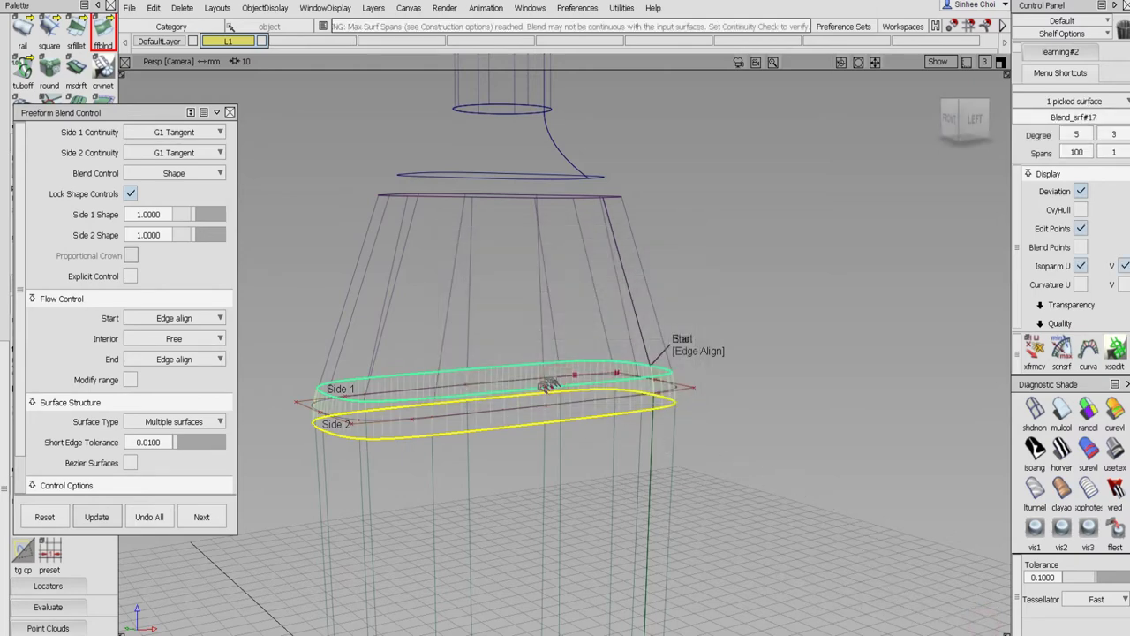
{"action": "left_click", "coordinate": [1081, 265]}
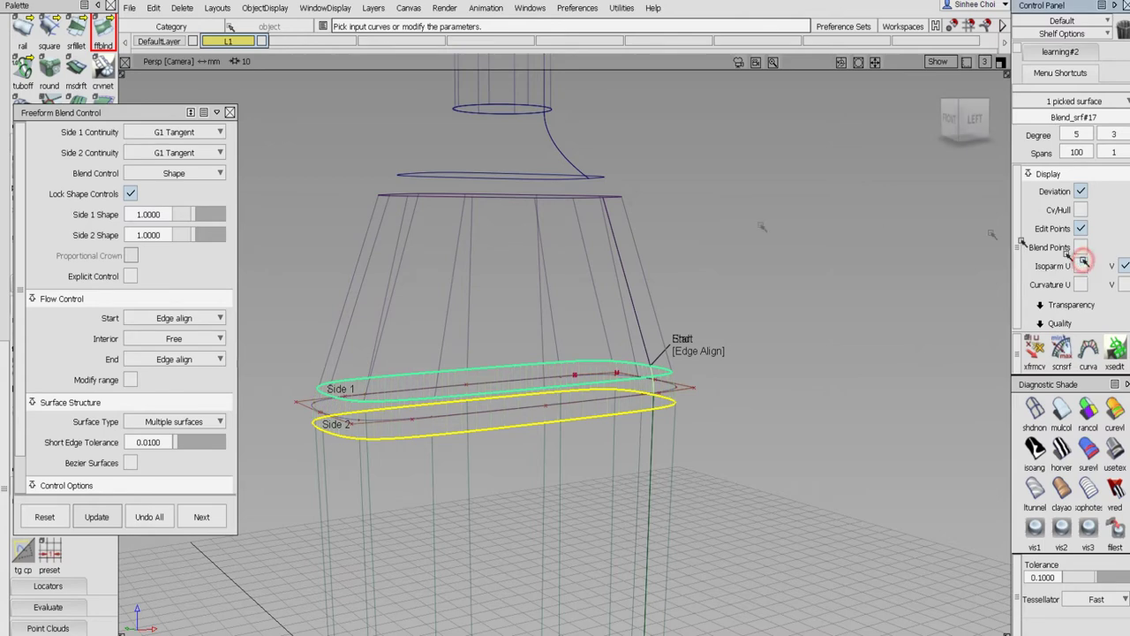
{"action": "left_click", "coordinate": [201, 517]}
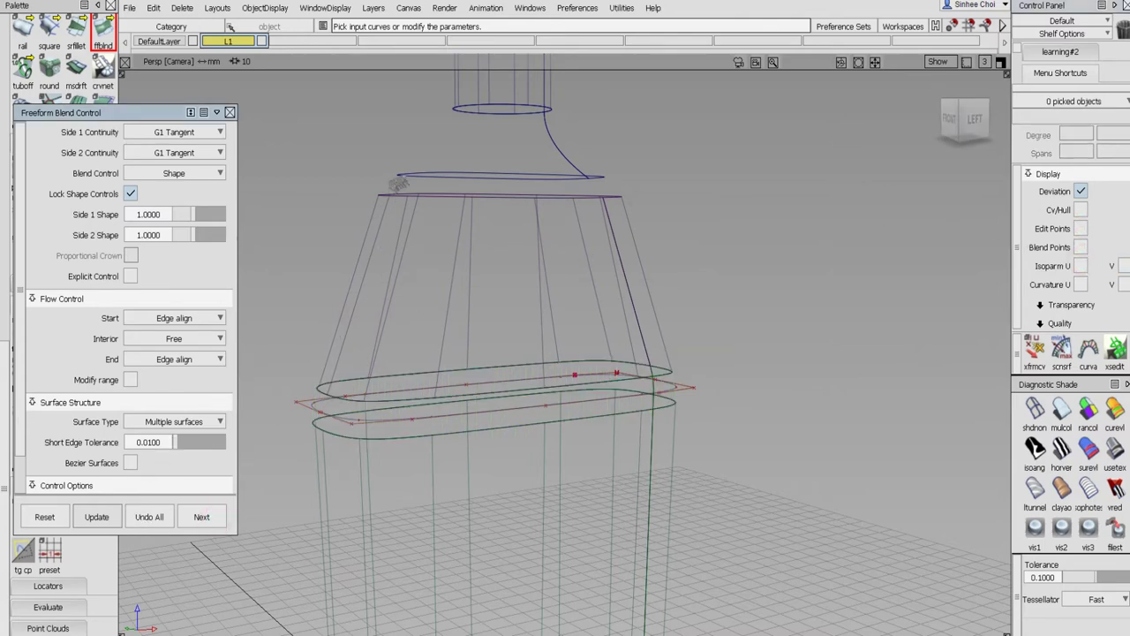
- Build a G1 Tangent freeform blend from the neck surface's lower edge to the upper skin surface's top edge
{"action": "left_click_drag", "start_coordinate": [448, 182], "coordinate": [443, 225], "text": "alt+shift"}
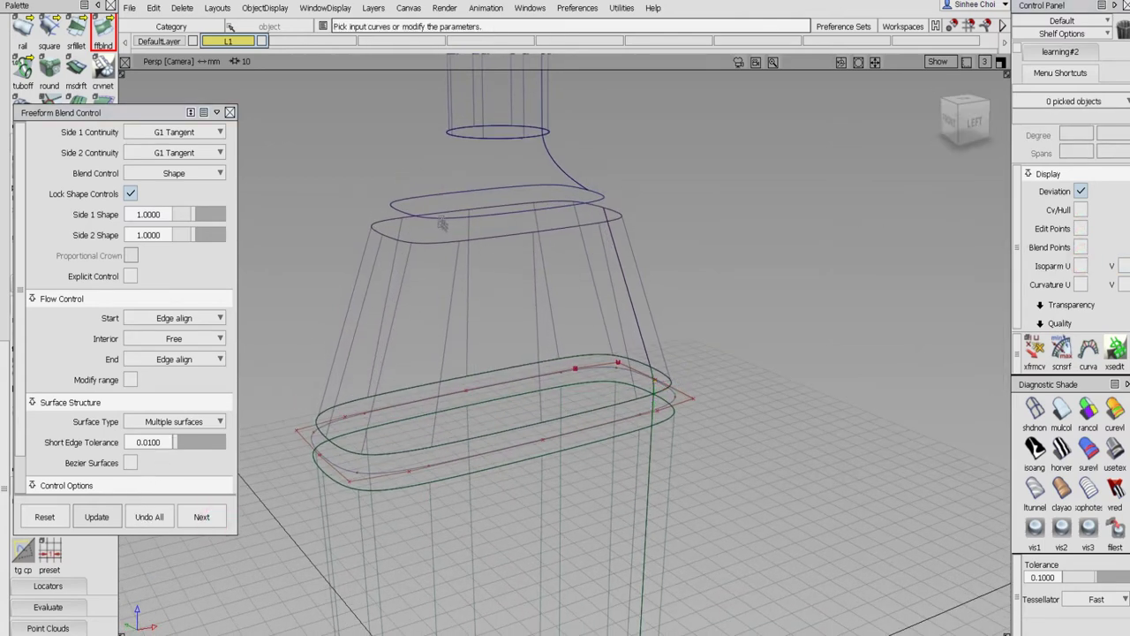
{"action": "left_click", "coordinate": [441, 218]}
{"action": "left_click", "coordinate": [441, 243]}
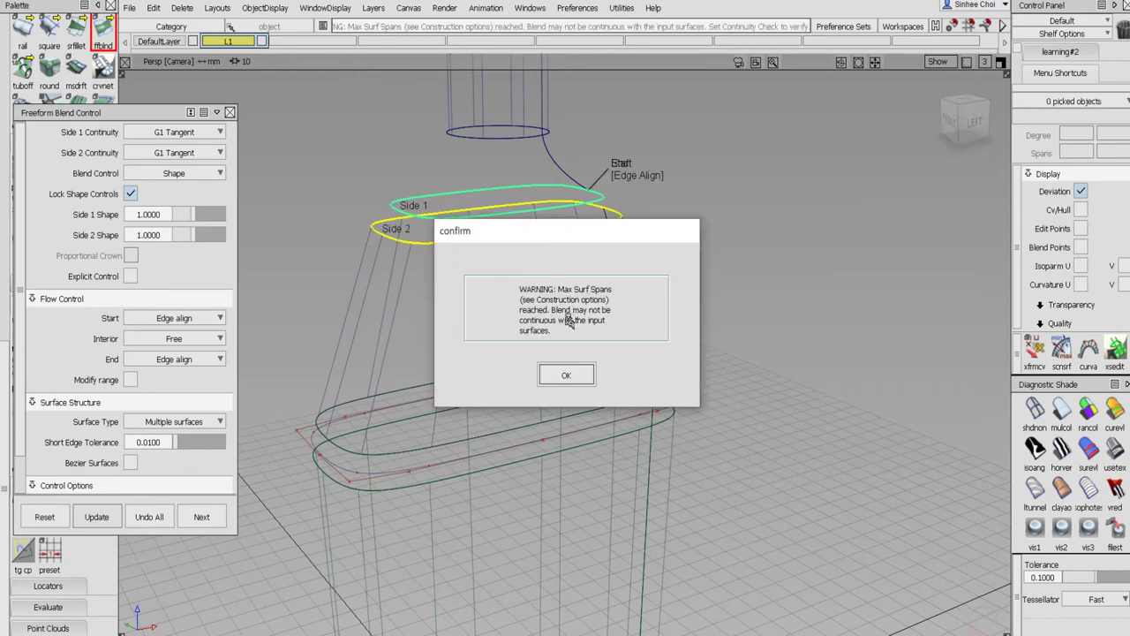
{"action": "left_click", "coordinate": [578, 375]}
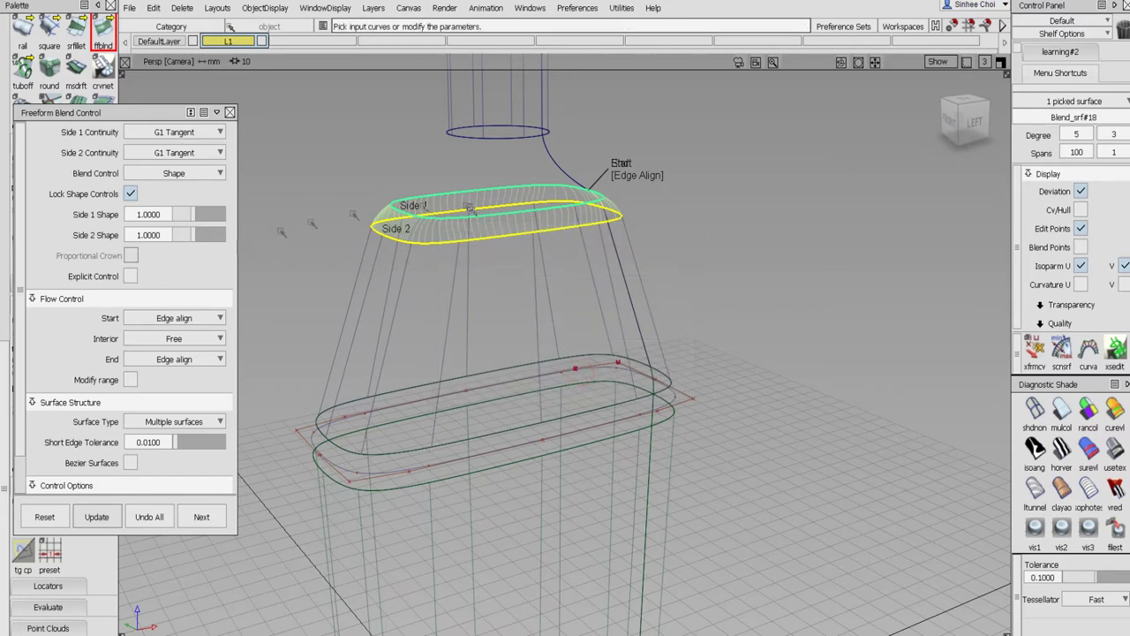
- Try the shoulder blend with Side 1 continuity G1 Tangent and Side 2 continuity G0 Position, and undo the blend
{"action": "left_click", "coordinate": [206, 132]}
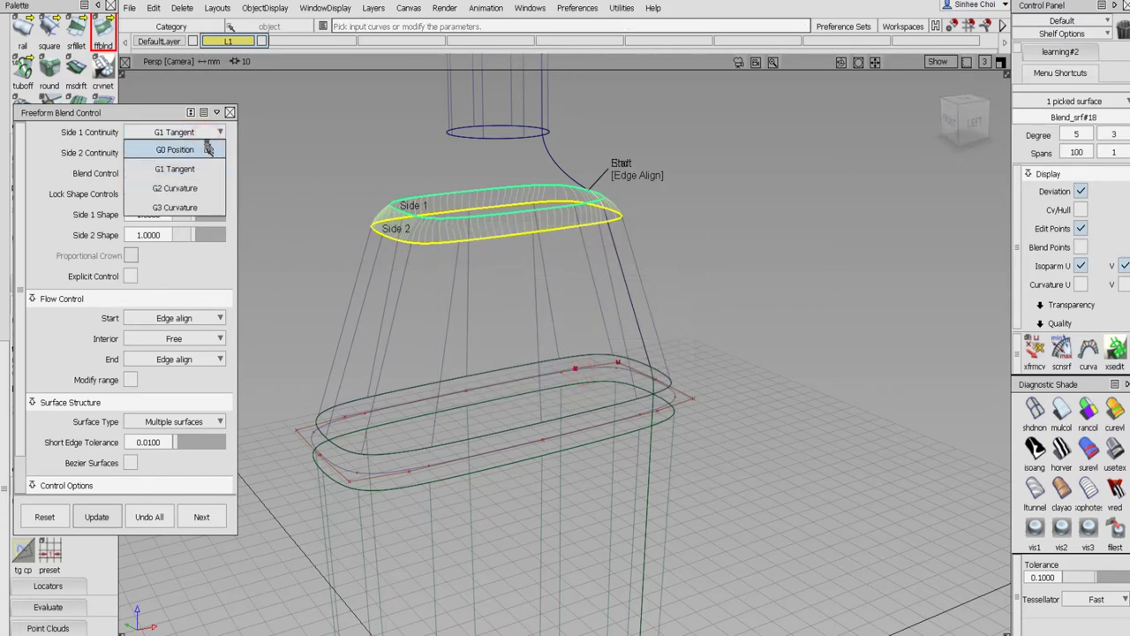
{"action": "left_click", "coordinate": [205, 148]}
{"action": "left_click", "coordinate": [203, 135]}
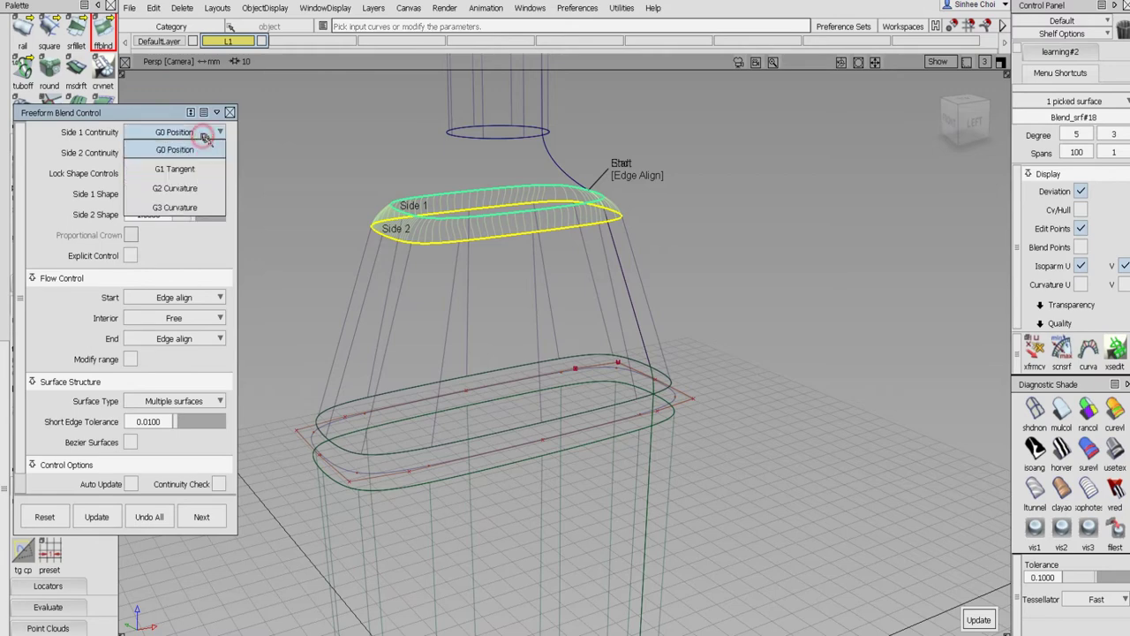
{"action": "left_click", "coordinate": [207, 169]}
{"action": "left_click", "coordinate": [202, 153]}
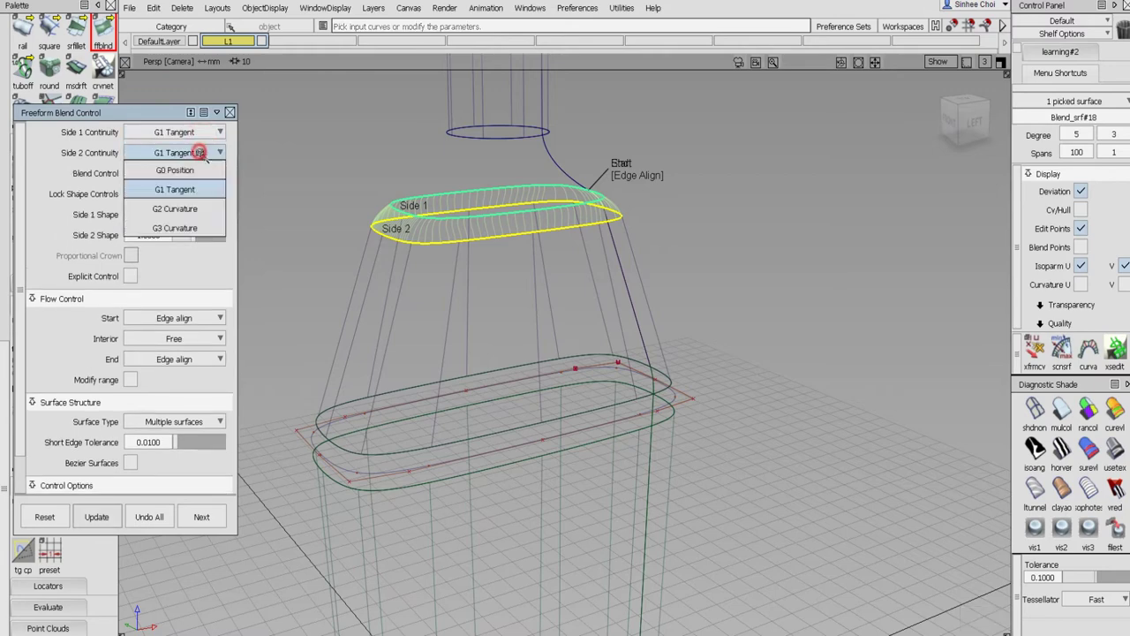
{"action": "left_click", "coordinate": [201, 169]}
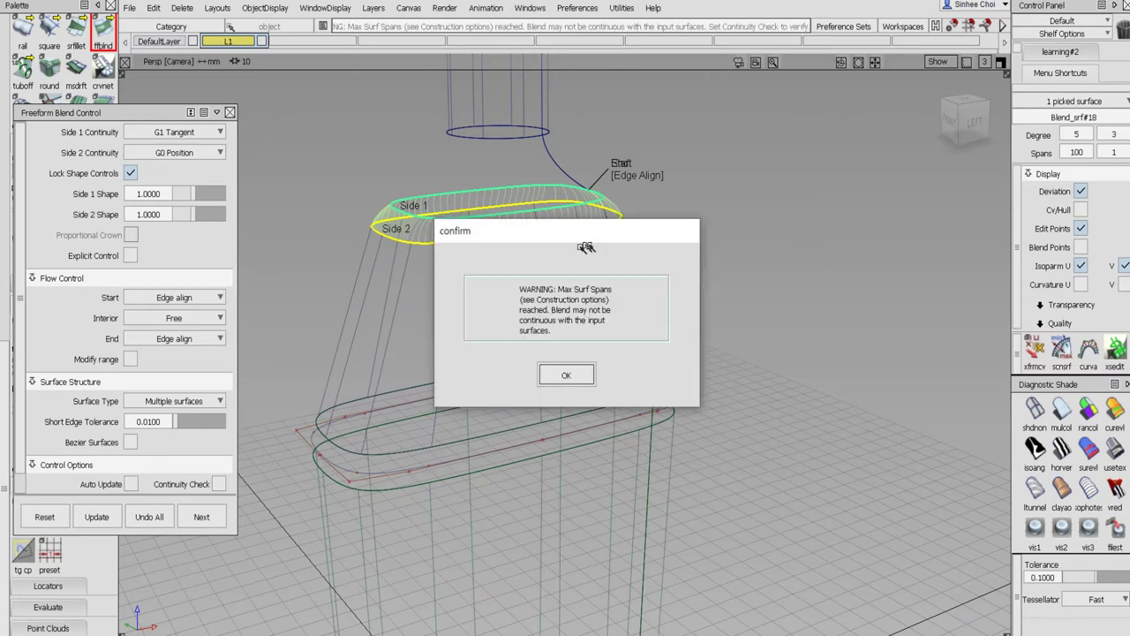
{"action": "left_click", "coordinate": [572, 372]}
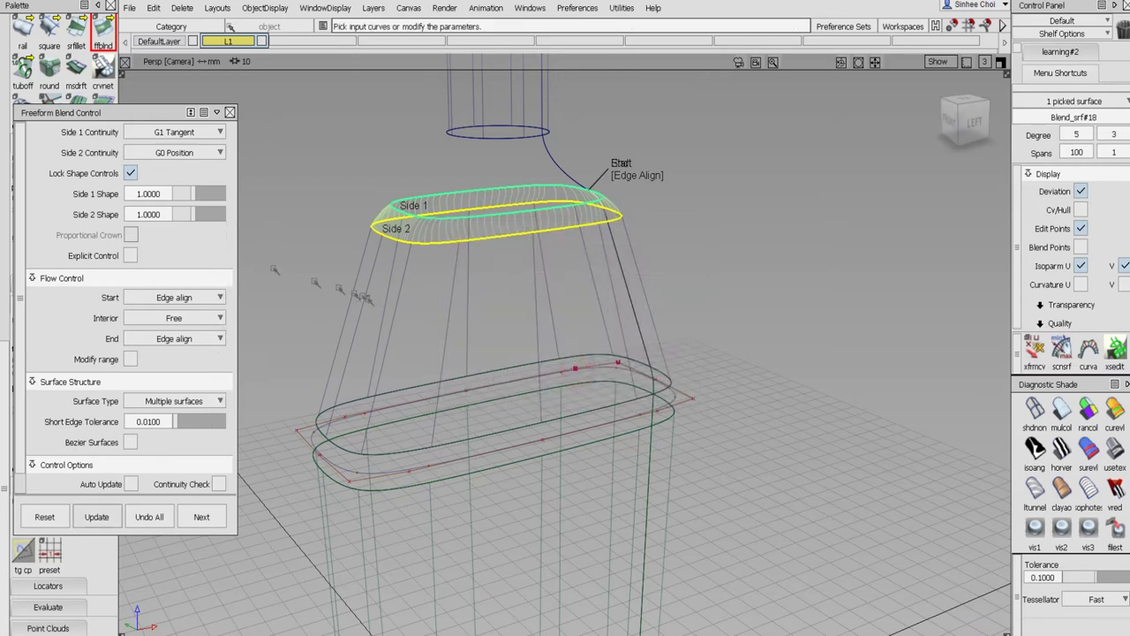
{"action": "left_click", "coordinate": [150, 517]}
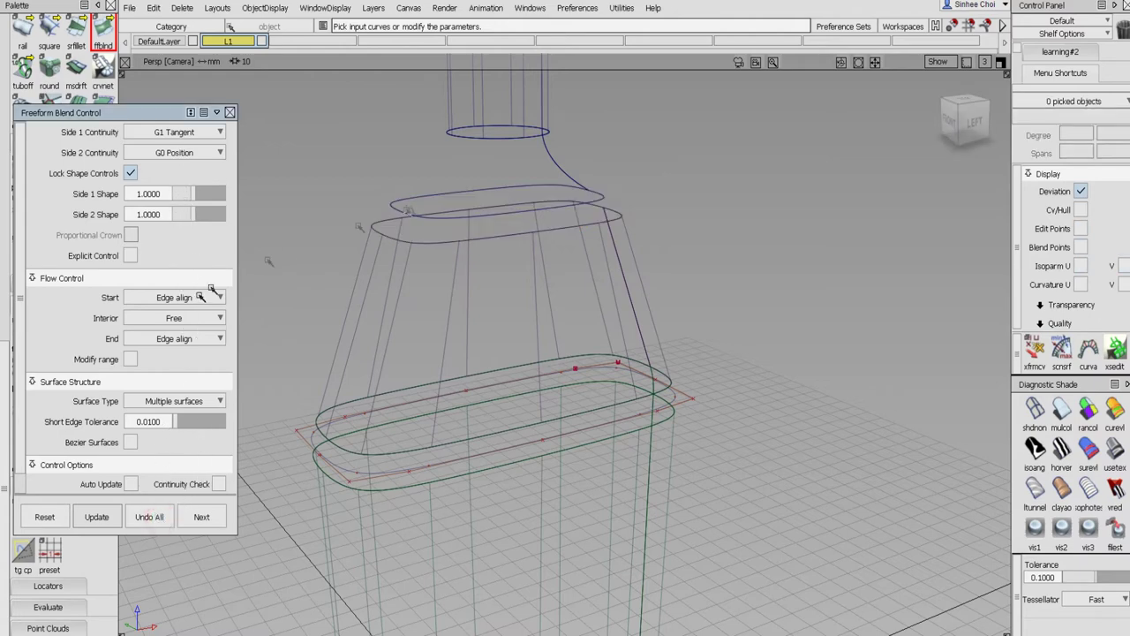
- Set the End flow control to Connect ends, rebuild the shoulder blend between the same two edges, and undo it
{"action": "left_click", "coordinate": [204, 342]}
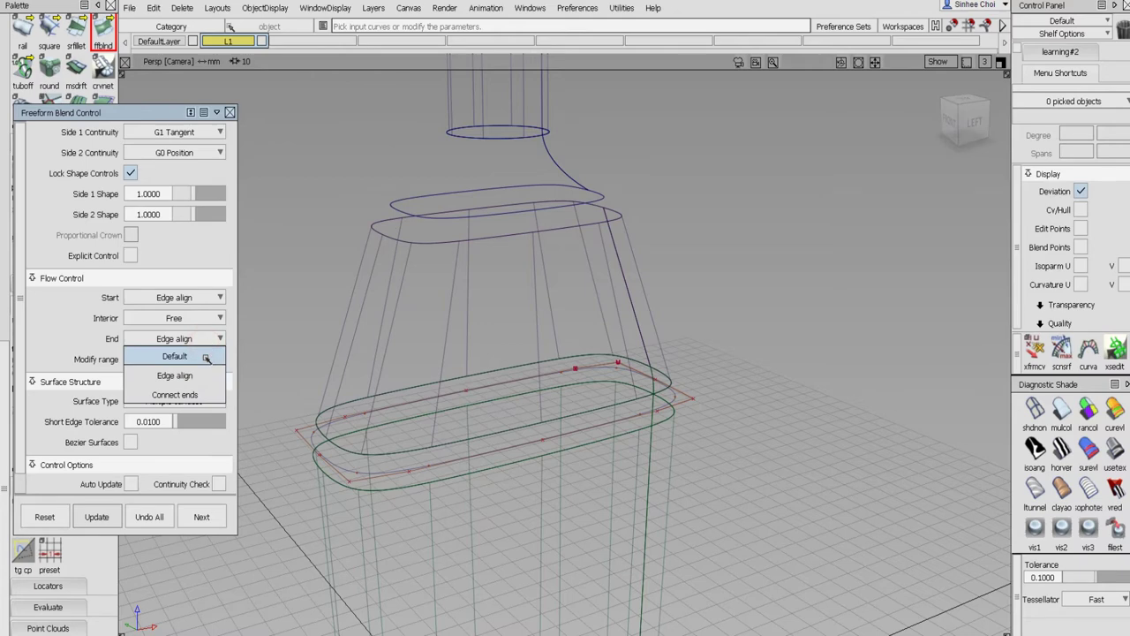
{"action": "left_click", "coordinate": [203, 396]}
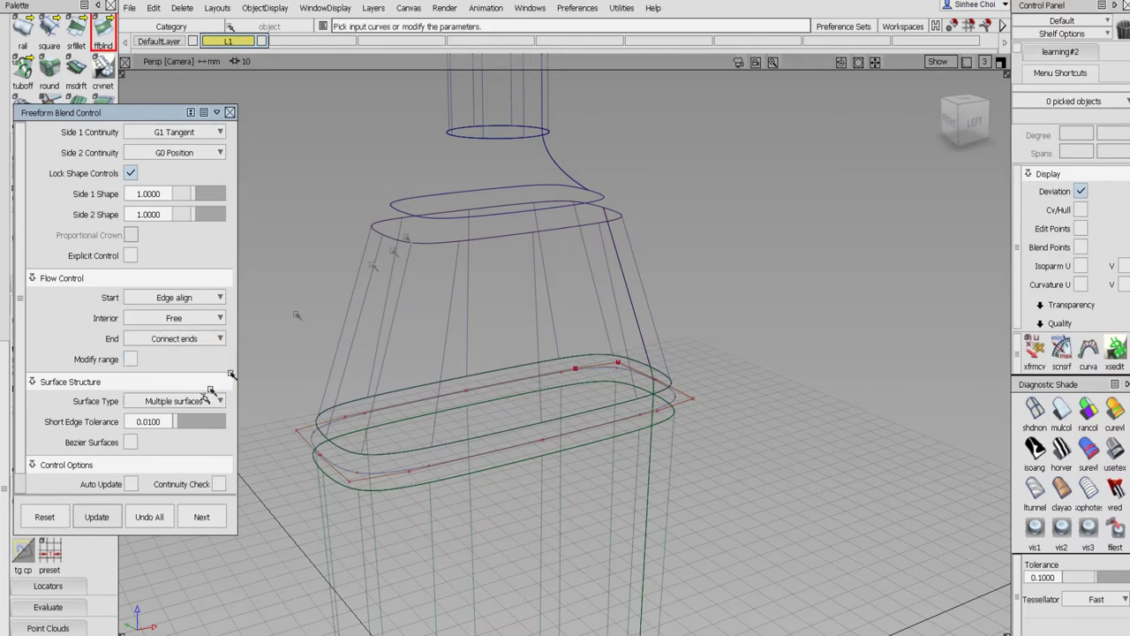
{"action": "left_click", "coordinate": [436, 220]}
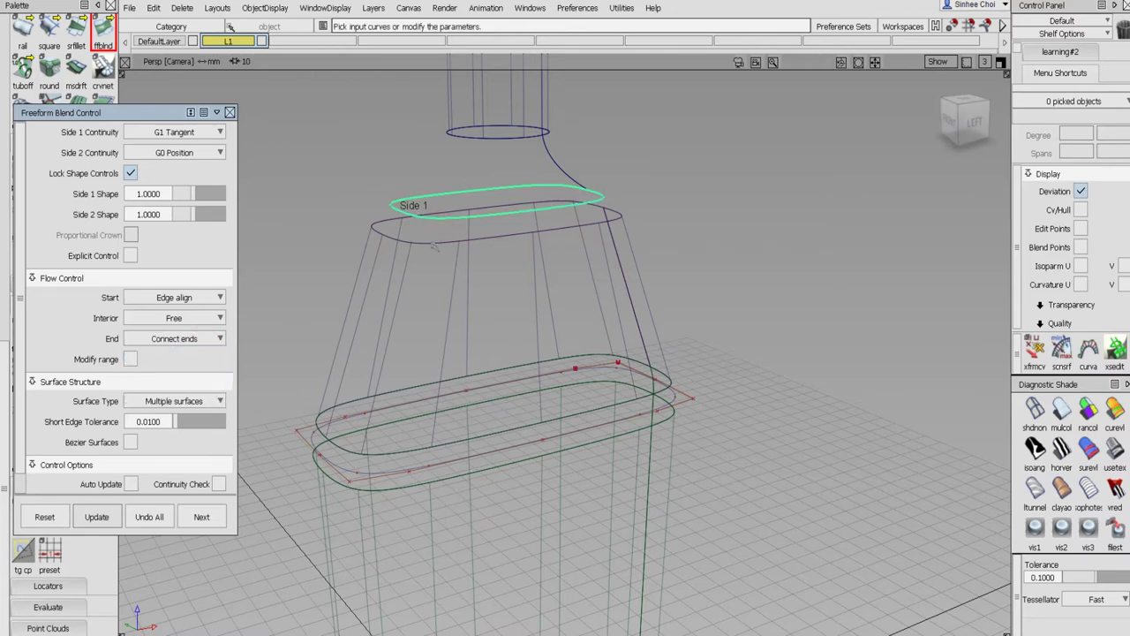
{"action": "left_click", "coordinate": [434, 242]}
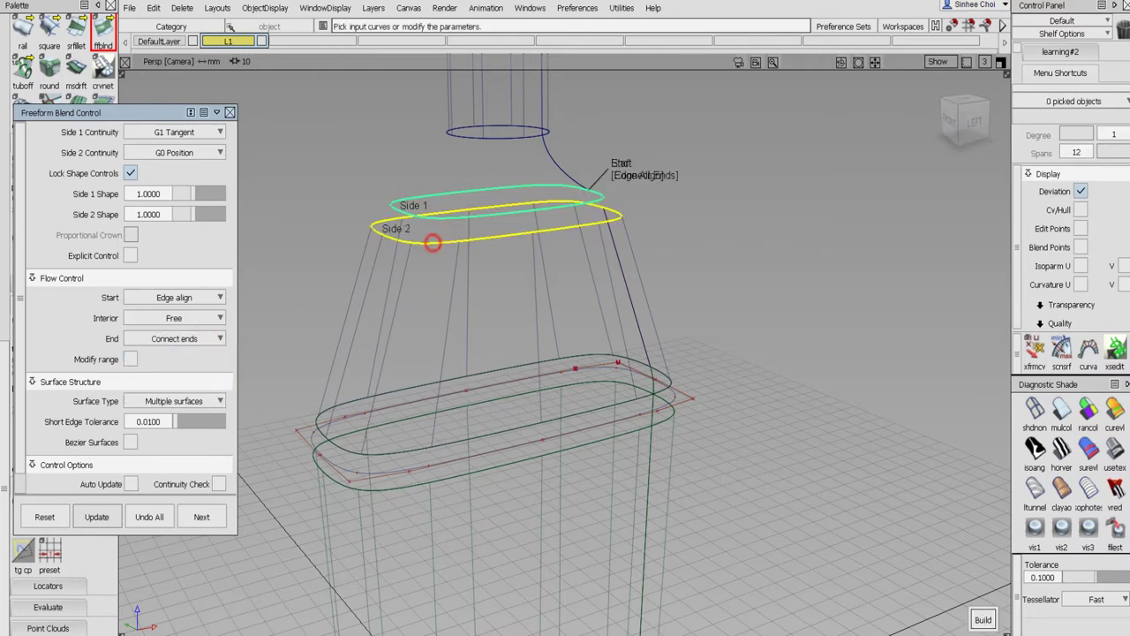
{"action": "left_click", "coordinate": [983, 621]}
{"action": "left_click", "coordinate": [567, 375]}
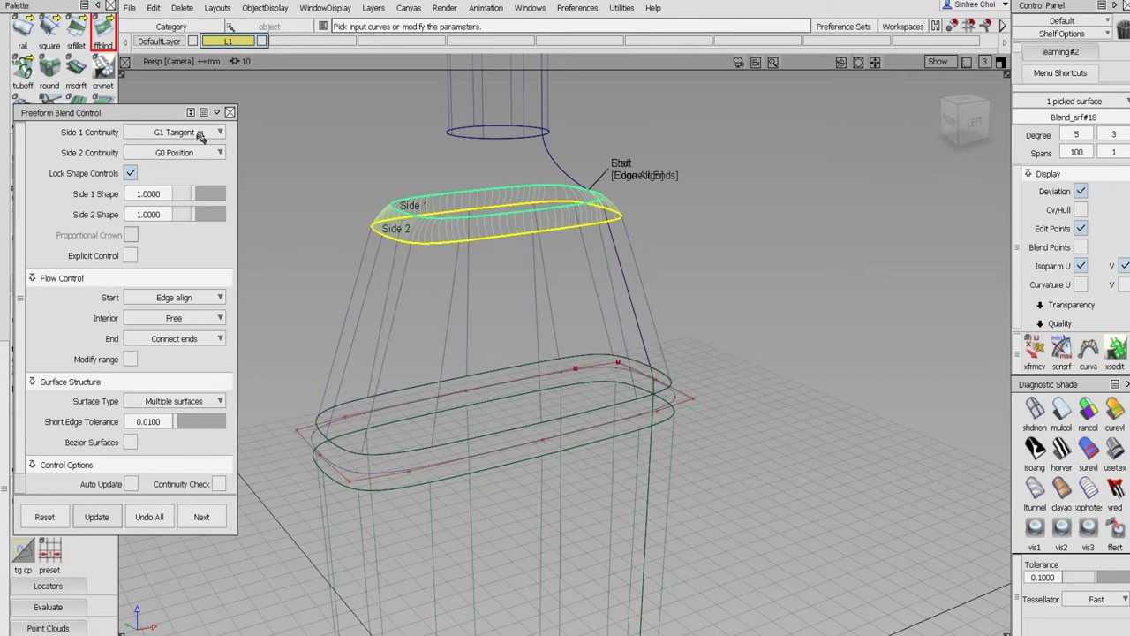
{"action": "left_click", "coordinate": [148, 518]}
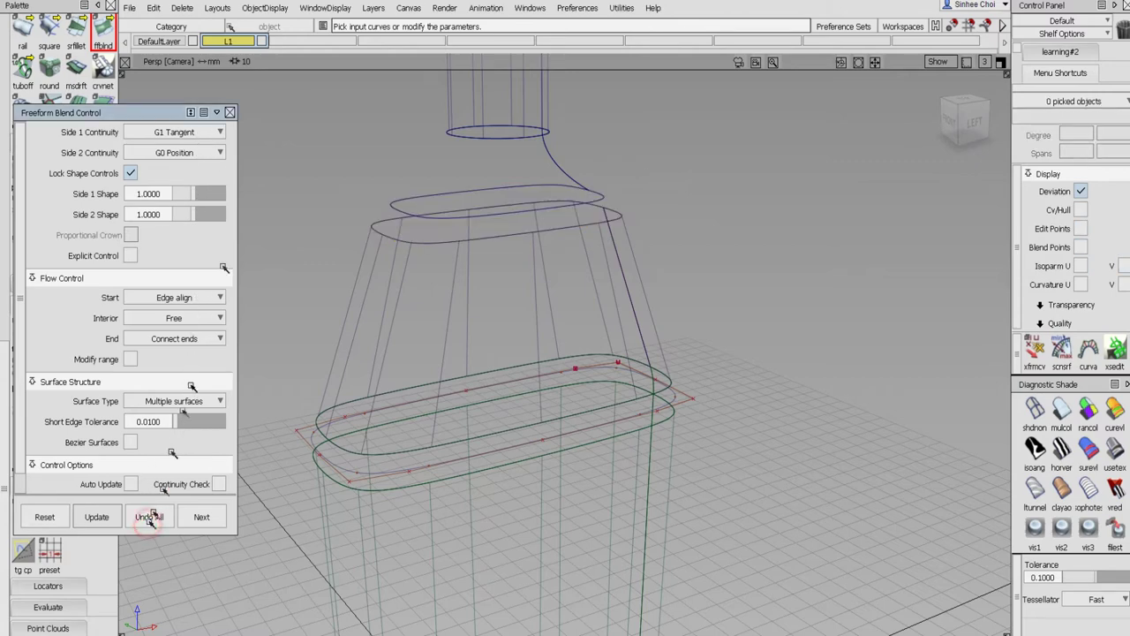
- Rebuild the shoulder blend between the neck's lower edge and the skin's top edge with Side 1 G0 Position and Side 2 G1 Tangent
{"action": "left_click", "coordinate": [196, 133]}
{"action": "left_click", "coordinate": [196, 150]}
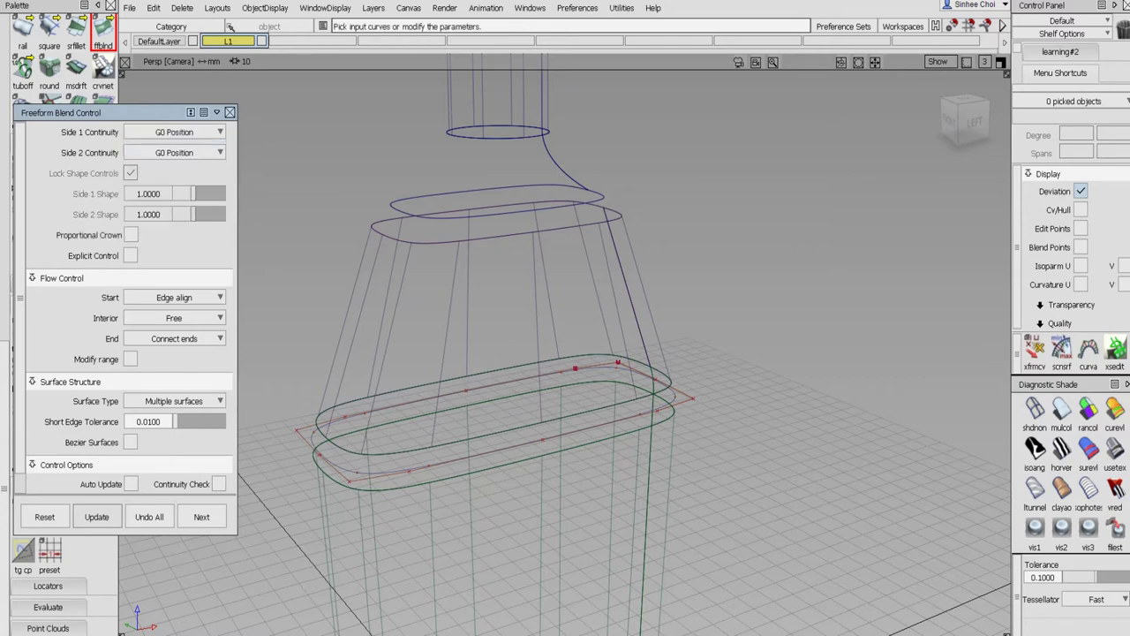
{"action": "left_click", "coordinate": [196, 153]}
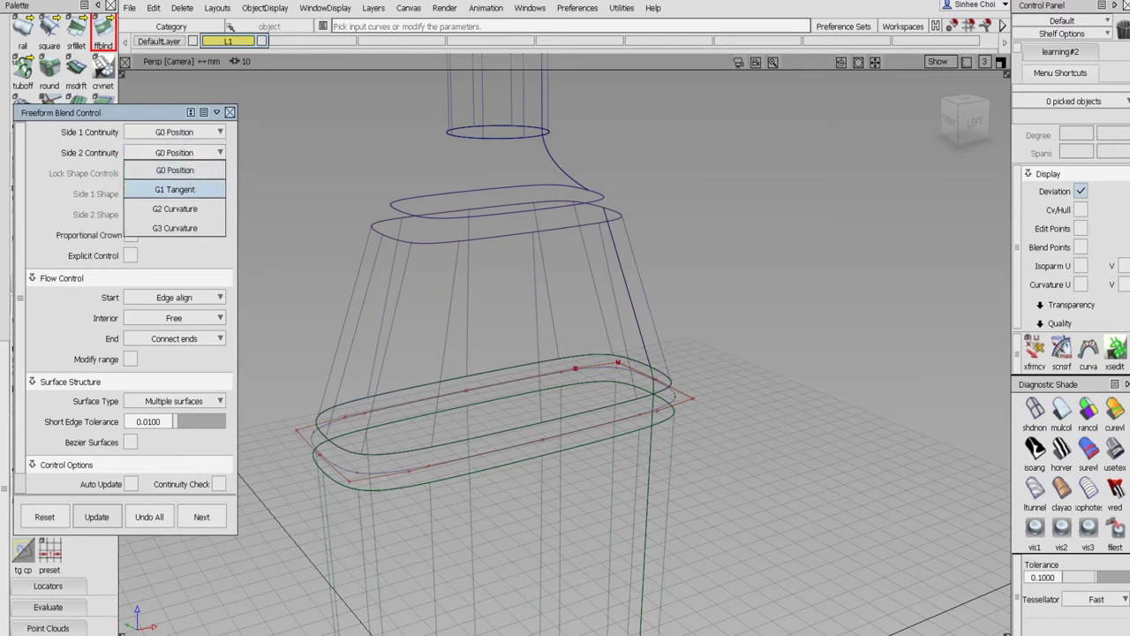
{"action": "left_click", "coordinate": [175, 189]}
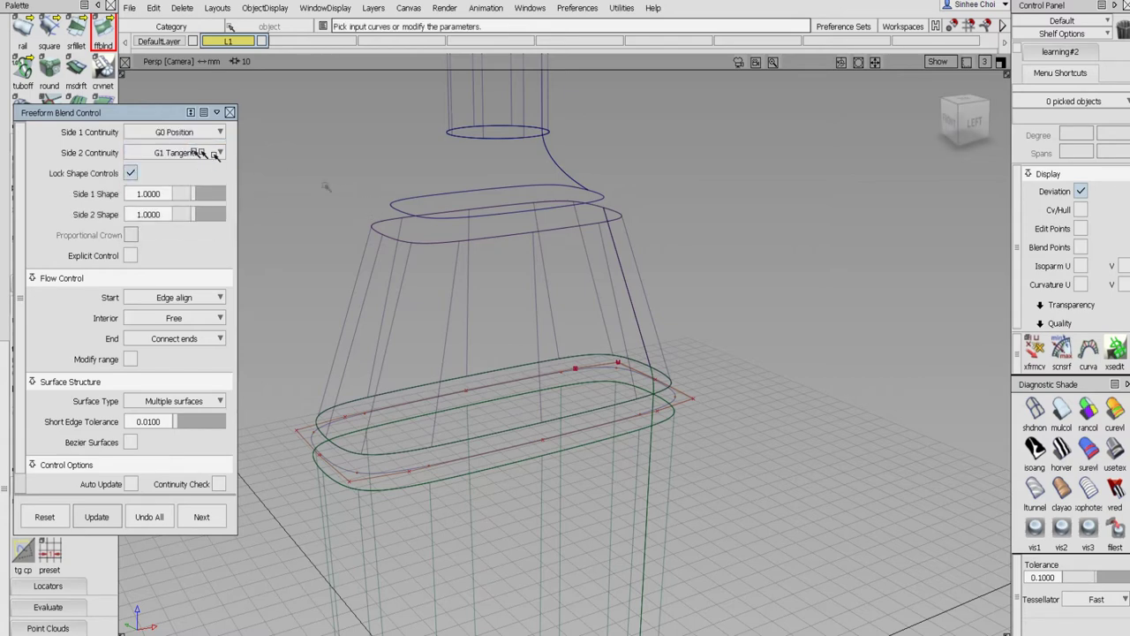
{"action": "left_click", "coordinate": [441, 220]}
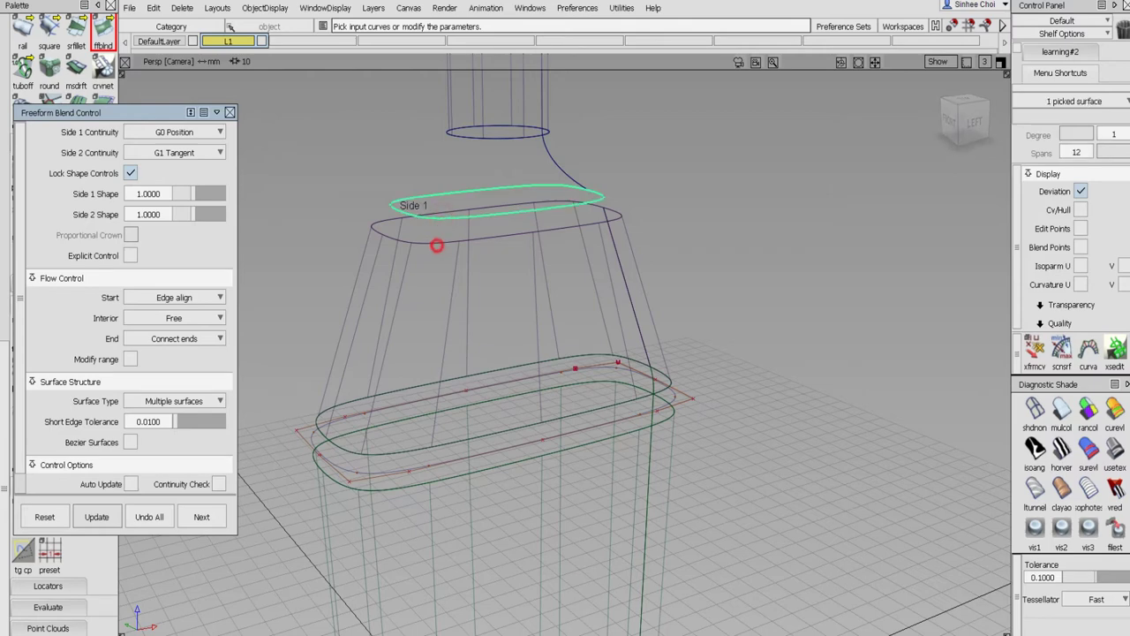
{"action": "left_click", "coordinate": [439, 243]}
{"action": "left_click", "coordinate": [982, 619]}
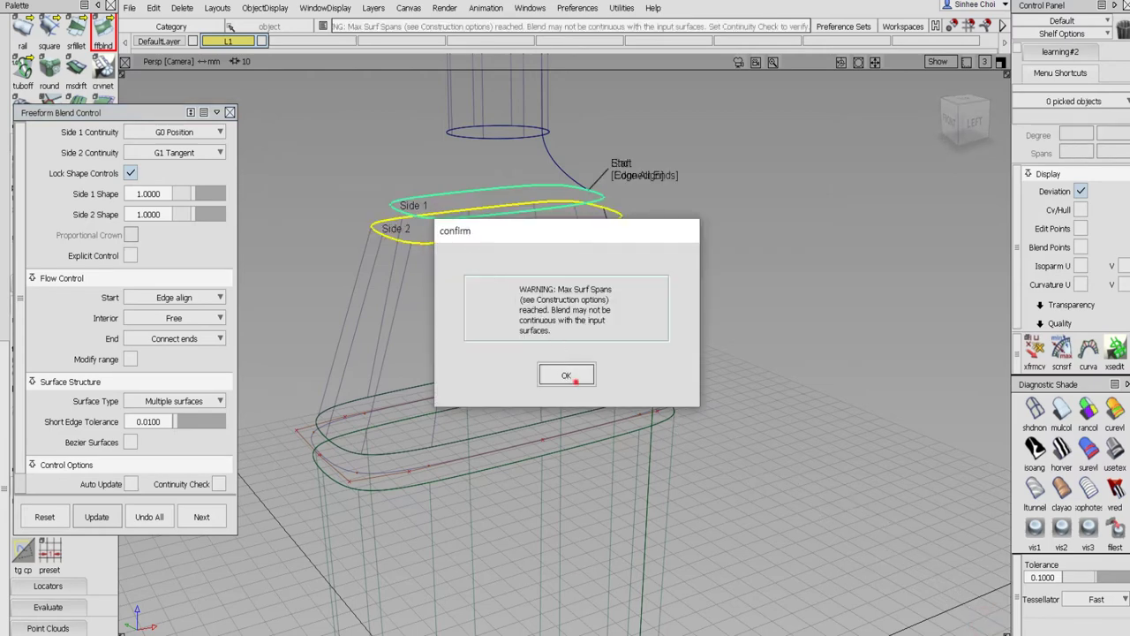
{"action": "left_click", "coordinate": [569, 376]}
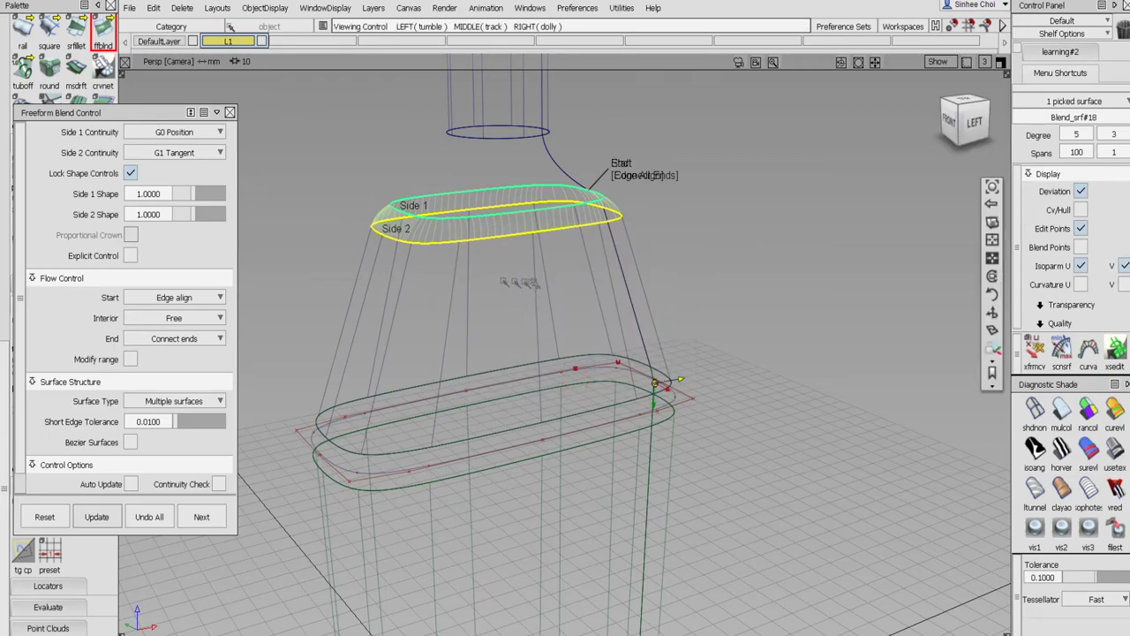
- Change the shoulder blend's Side 1 continuity to G1 Tangent, keeping Side 2 on G1 Tangent
{"action": "left_click_drag", "start_coordinate": [491, 280], "coordinate": [421, 250], "text": "alt+shift"}
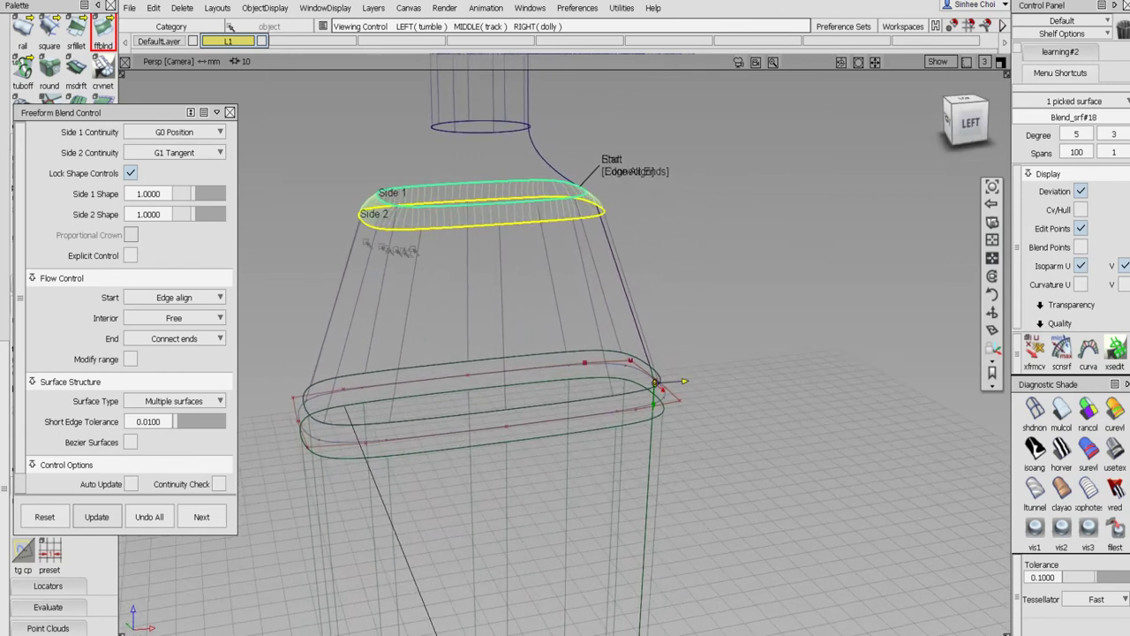
{"action": "left_click", "coordinate": [177, 153]}
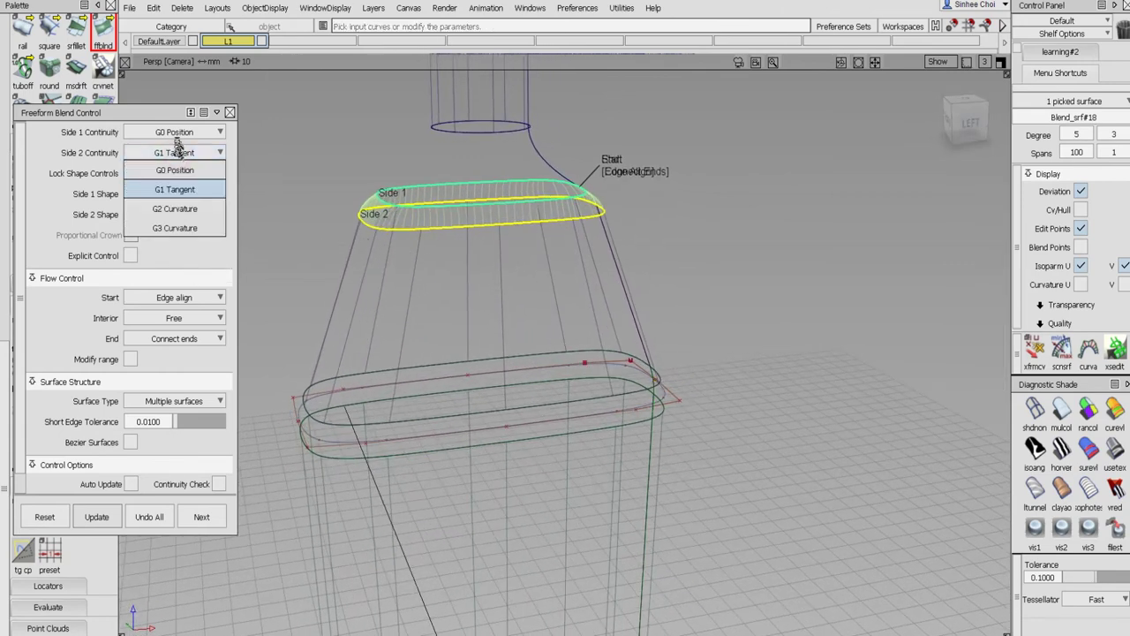
{"action": "left_click", "coordinate": [174, 190]}
{"action": "left_click", "coordinate": [174, 132]}
{"action": "left_click", "coordinate": [186, 169]}
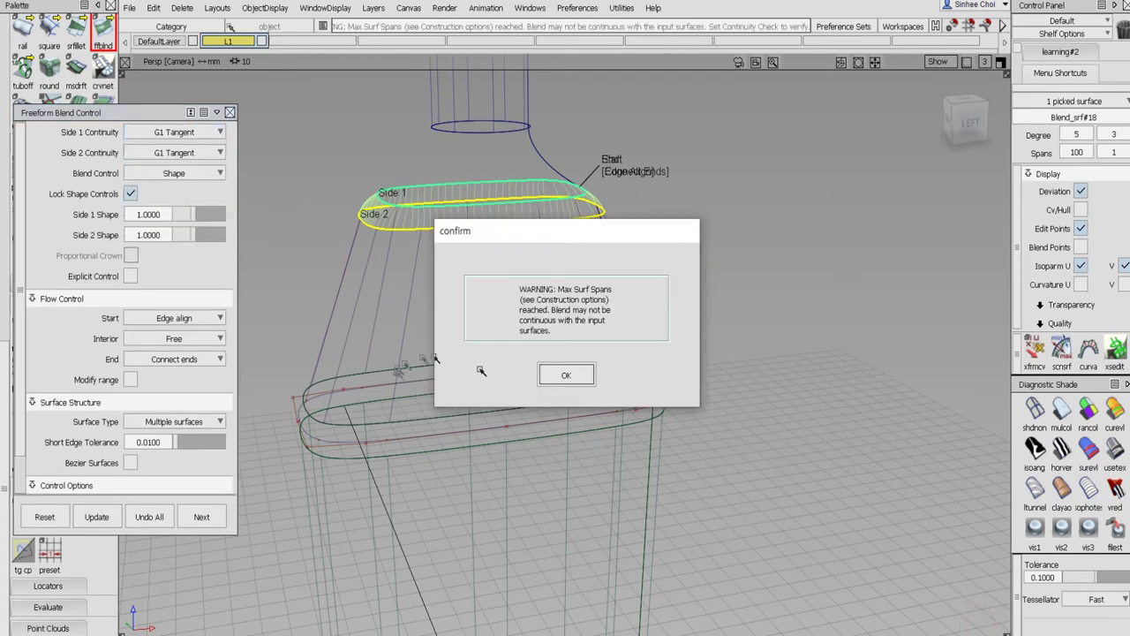
{"action": "left_click", "coordinate": [565, 377]}
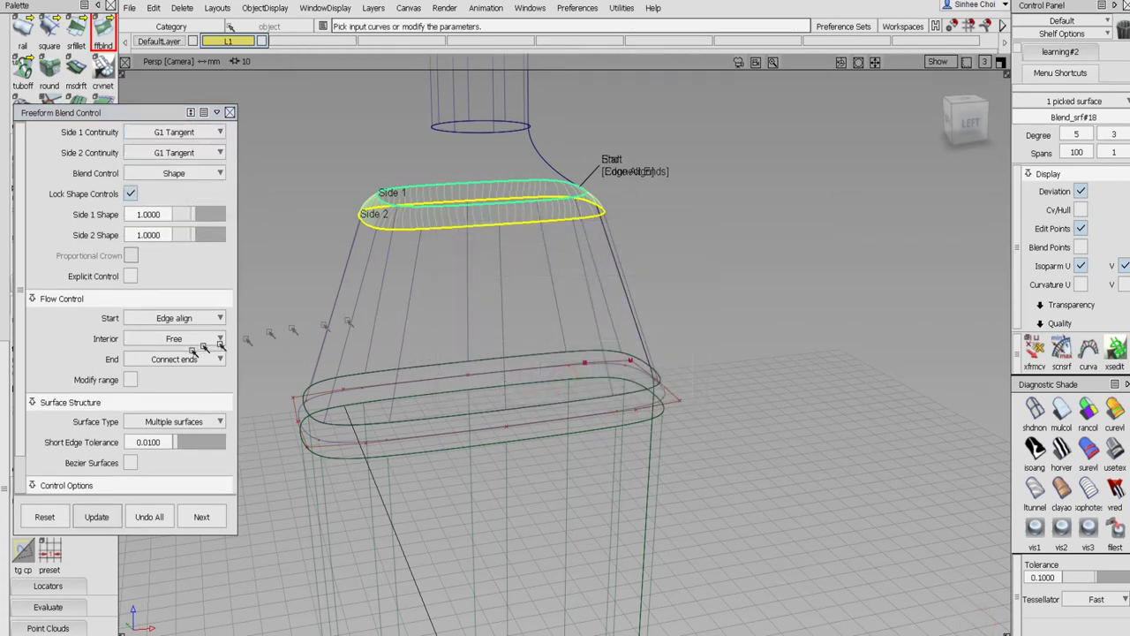
- Try the shoulder blend with its Start flow control set to Connect ends
{"action": "left_click", "coordinate": [181, 319]}
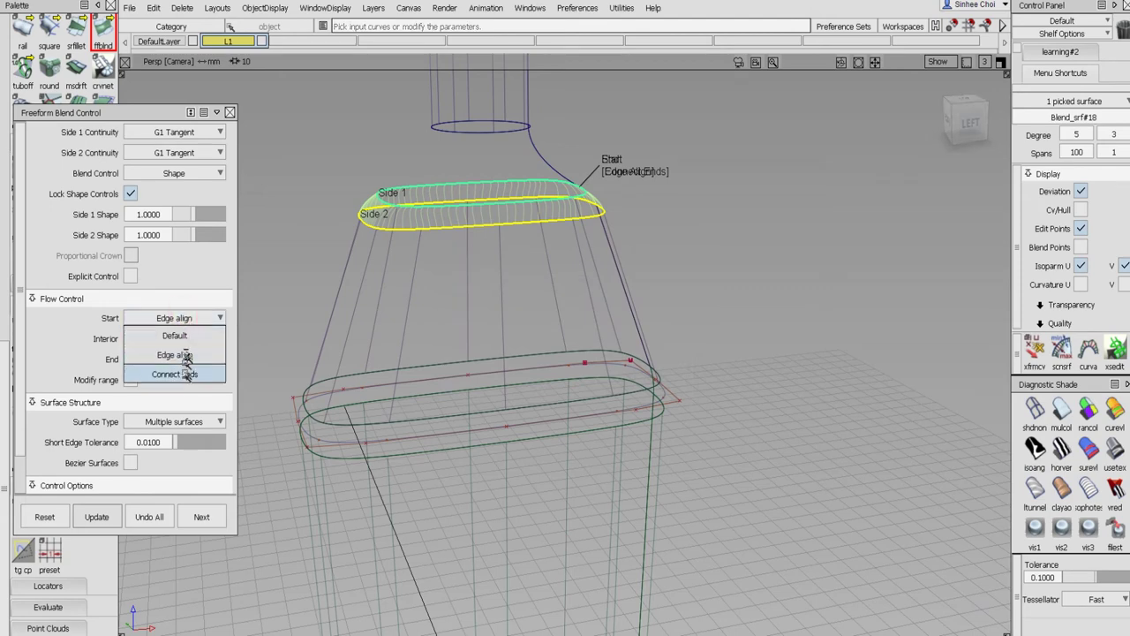
{"action": "left_click", "coordinate": [240, 369]}
{"action": "left_click", "coordinate": [972, 621]}
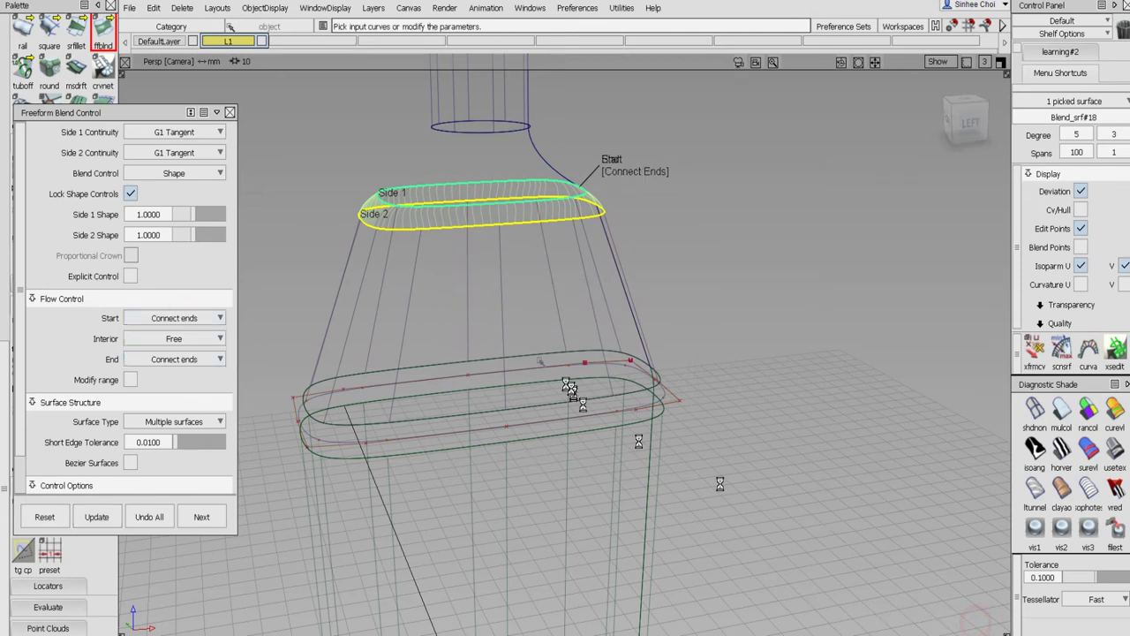
{"action": "left_click", "coordinate": [569, 374]}
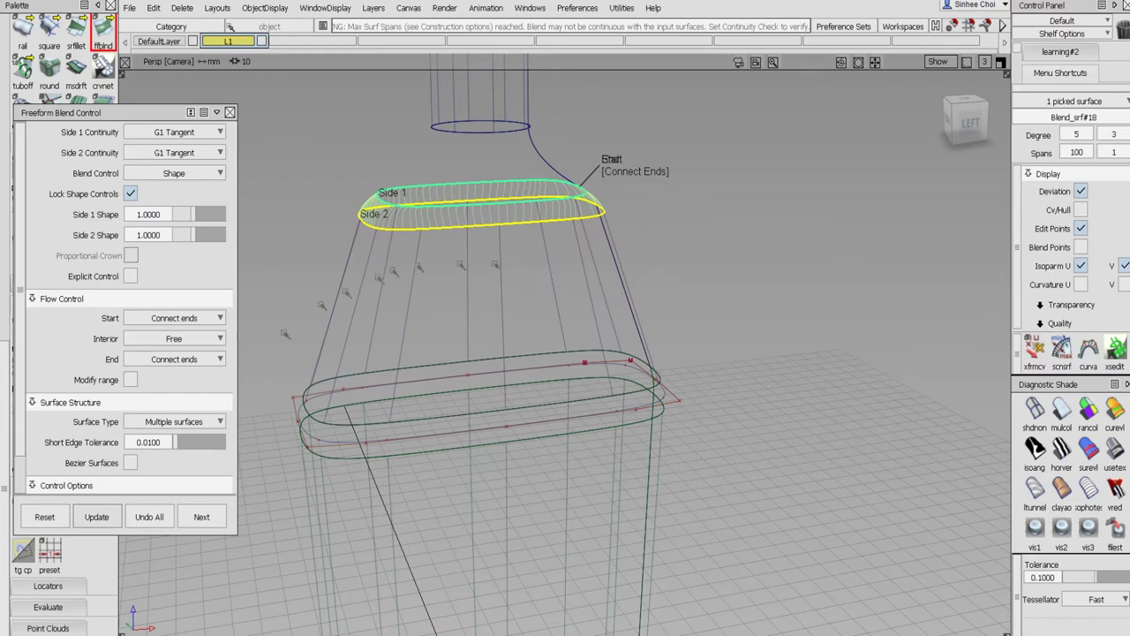
- Set both the Start and End flow controls of the shoulder blend to Edge align and update it
{"action": "left_click", "coordinate": [207, 318]}
{"action": "left_click", "coordinate": [200, 353]}
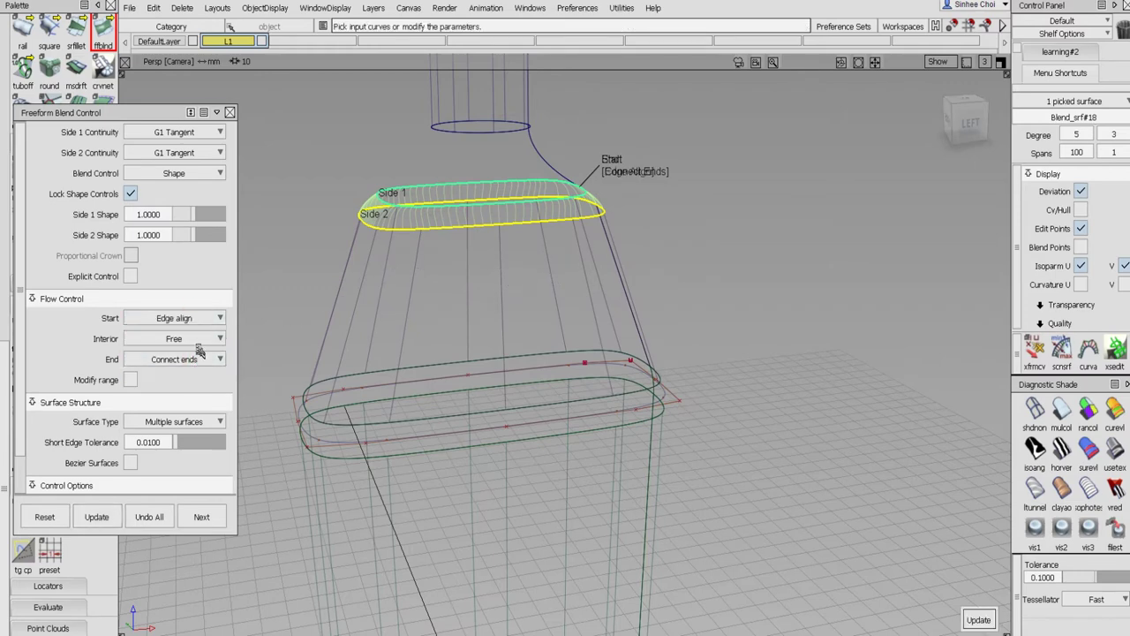
{"action": "left_click", "coordinate": [199, 359]}
{"action": "left_click", "coordinate": [199, 394]}
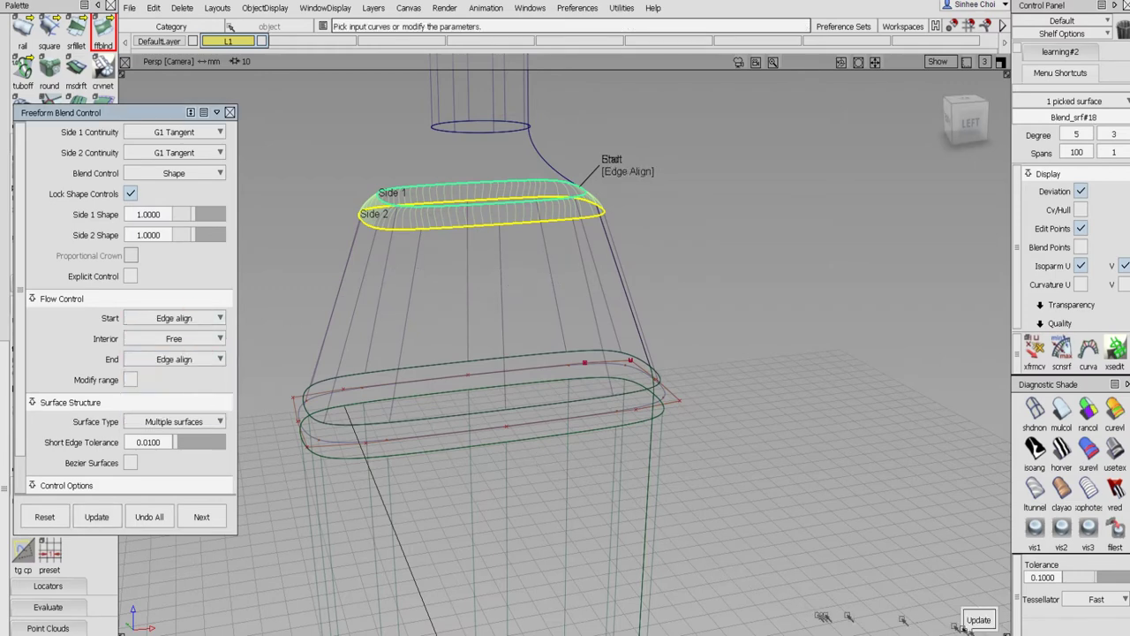
{"action": "left_click", "coordinate": [978, 620]}
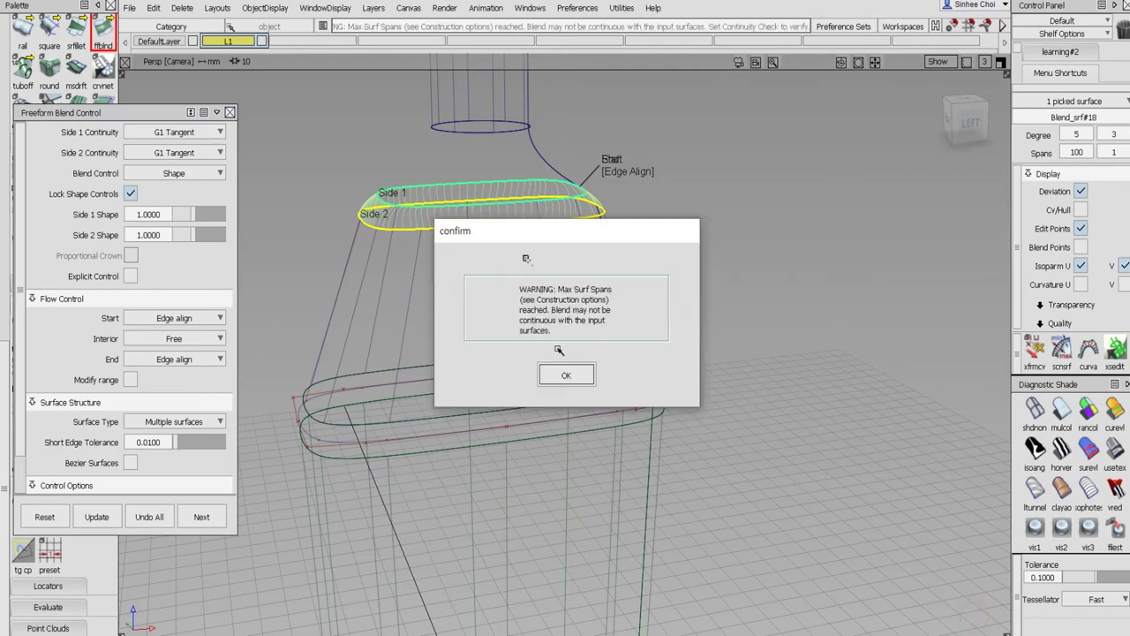
{"action": "left_click", "coordinate": [569, 374]}
- Shade the bottle with nothing picked, examine the shoulder and body blends, restore the wireframe display and close the blend options
{"action": "mouse_move", "coordinate": [483, 258]}
{"action": "left_mouse_down", "text": "alt+shift"}
{"action": "mouse_move", "coordinate": [469, 259]}
{"action": "mouse_move", "coordinate": [585, 292]}
{"action": "mouse_move", "coordinate": [692, 256]}
{"action": "mouse_move", "coordinate": [859, 263]}
{"action": "mouse_move", "coordinate": [492, 258]}
{"action": "left_mouse_up", "text": "alt+shift"}
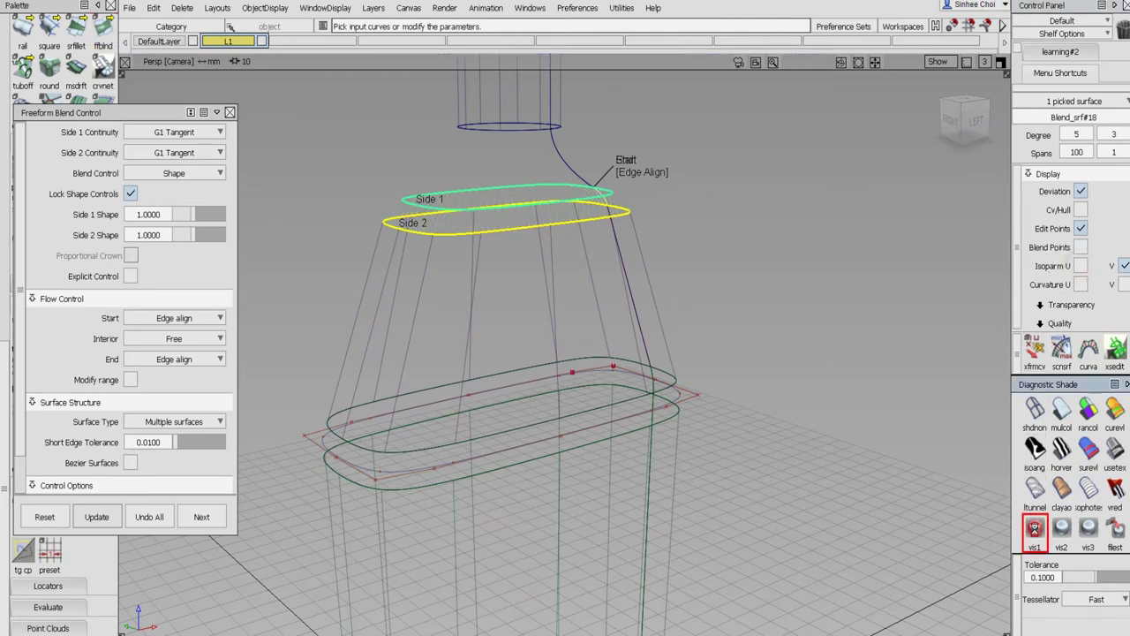
{"action": "left_click", "coordinate": [1036, 527]}
{"action": "left_click", "coordinate": [5, 44]}
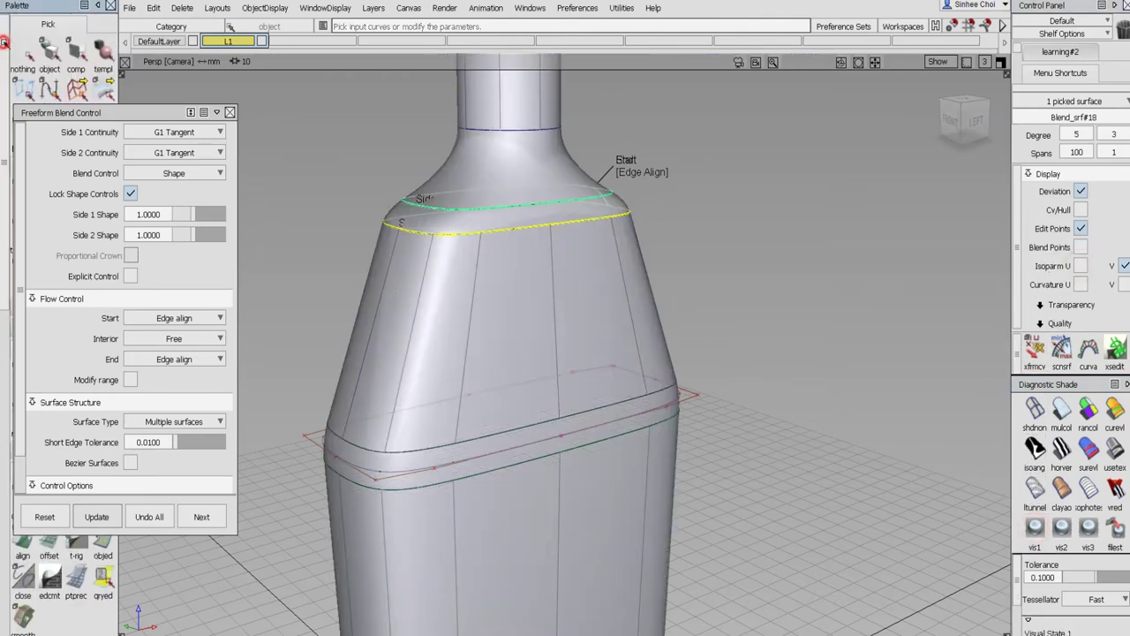
{"action": "left_click", "coordinate": [24, 48]}
{"action": "left_click_drag", "start_coordinate": [678, 319], "coordinate": [580, 287], "text": "alt+shift"}
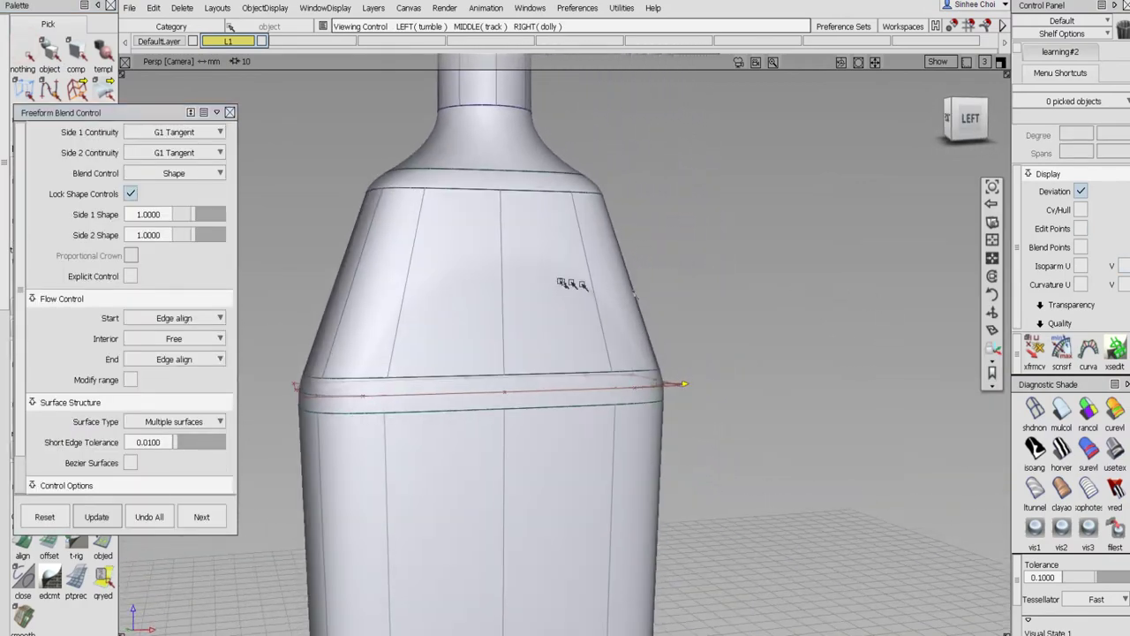
{"action": "right_click_drag", "start_coordinate": [641, 299], "coordinate": [634, 311], "text": "alt+shift"}
{"action": "mouse_move", "coordinate": [634, 310]}
{"action": "left_mouse_down", "text": "alt+shift"}
{"action": "mouse_move", "coordinate": [629, 328]}
{"action": "mouse_move", "coordinate": [592, 297]}
{"action": "mouse_move", "coordinate": [595, 245]}
{"action": "mouse_move", "coordinate": [586, 403]}
{"action": "mouse_move", "coordinate": [593, 315]}
{"action": "mouse_move", "coordinate": [568, 315]}
{"action": "mouse_move", "coordinate": [545, 363]}
{"action": "mouse_move", "coordinate": [606, 391]}
{"action": "left_mouse_up", "text": "alt+shift"}
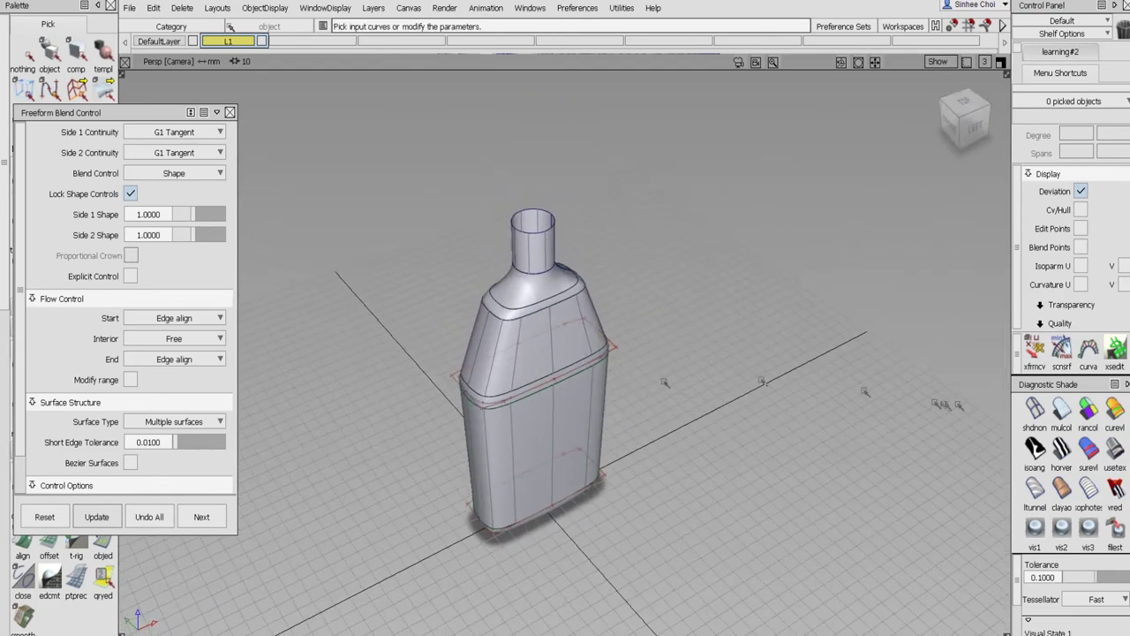
{"action": "left_click", "coordinate": [1036, 409]}
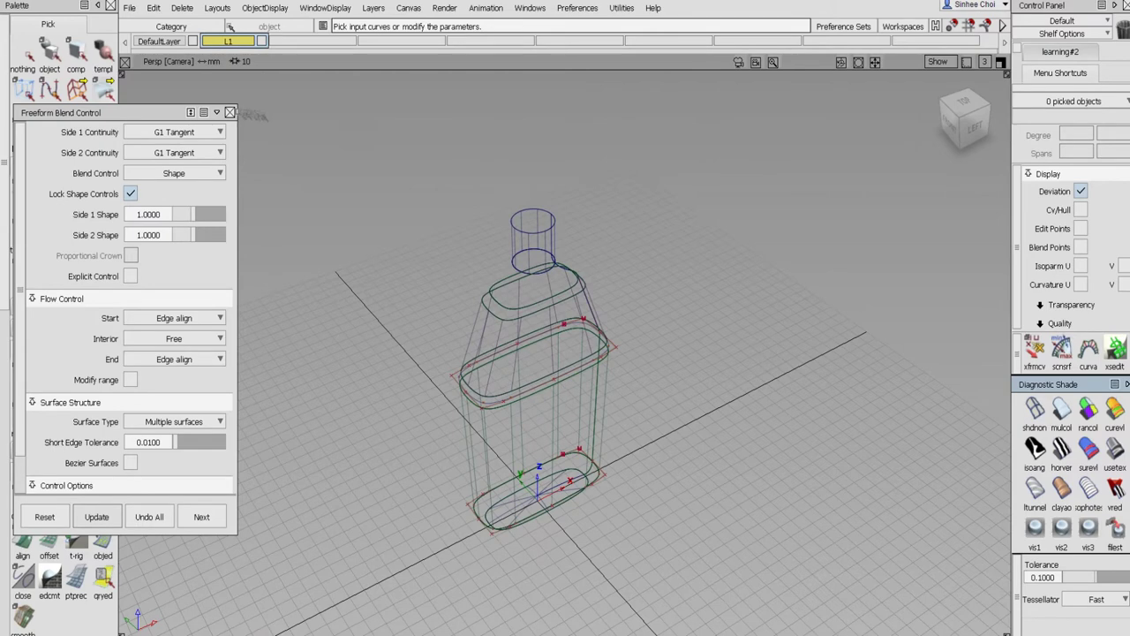
{"action": "left_click", "coordinate": [230, 113]}
- Delete the two rounded rectangle curves at the bottle's middle and base, including their construction history
{"action": "left_click", "coordinate": [49, 53]}
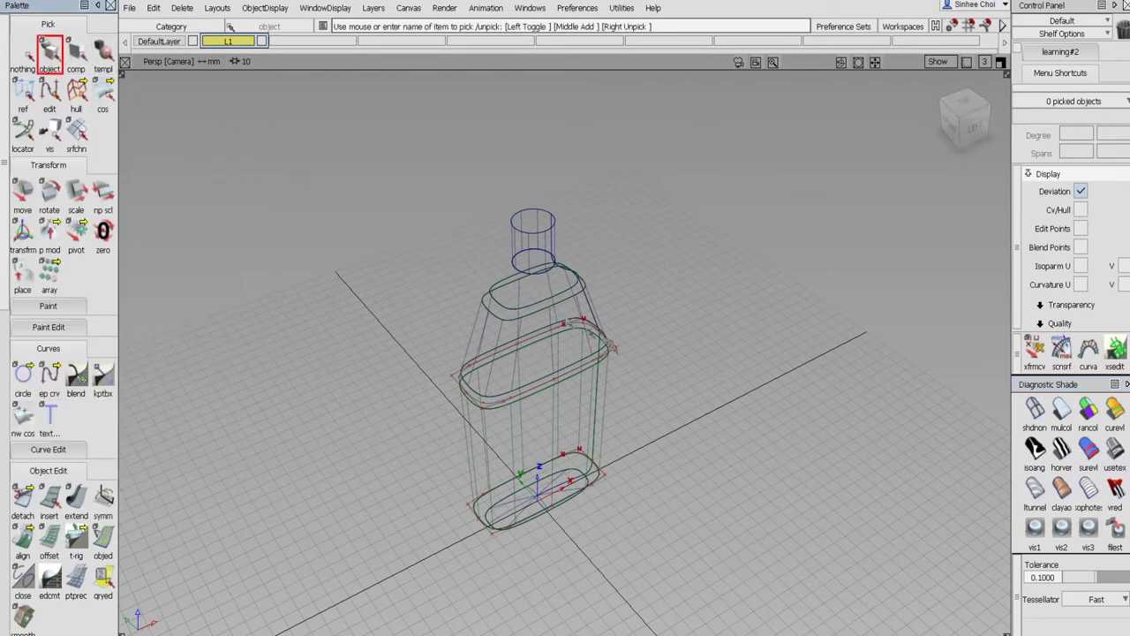
{"action": "left_click", "coordinate": [621, 347]}
{"action": "key", "text": "Delete"}
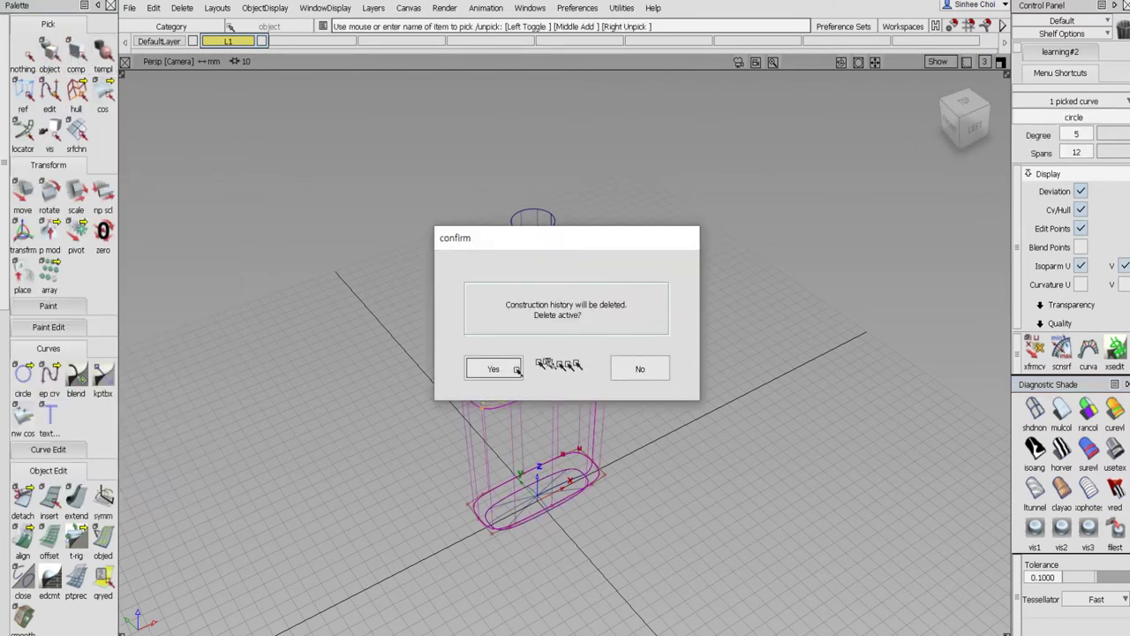
{"action": "left_click", "coordinate": [496, 367]}
{"action": "left_click", "coordinate": [607, 477]}
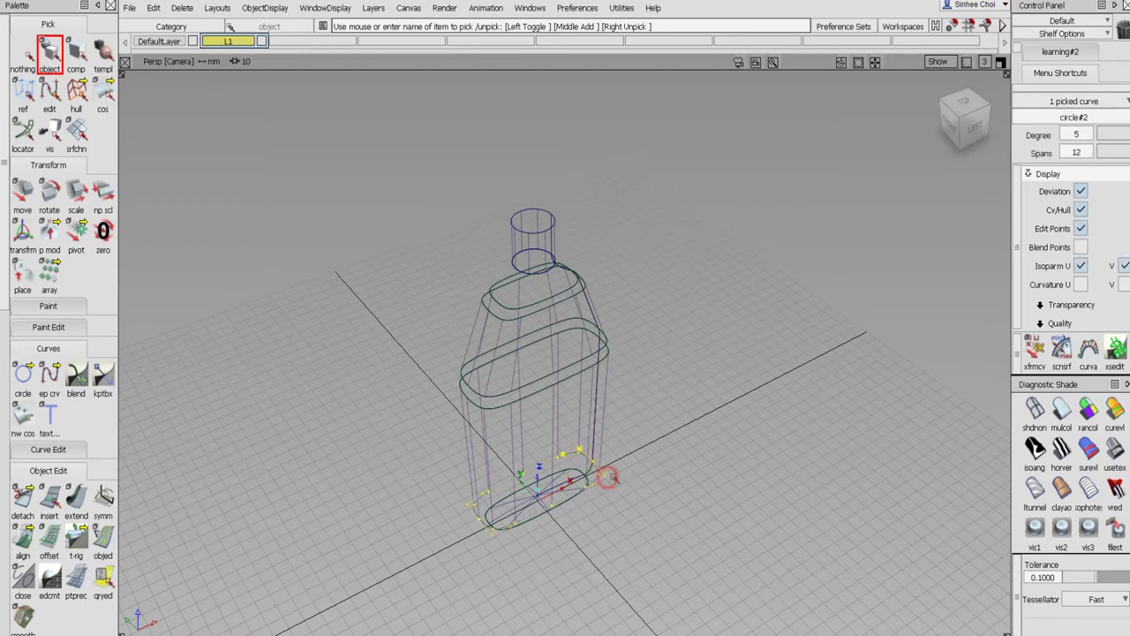
{"action": "key", "text": "Delete"}
{"action": "left_click", "coordinate": [495, 369]}
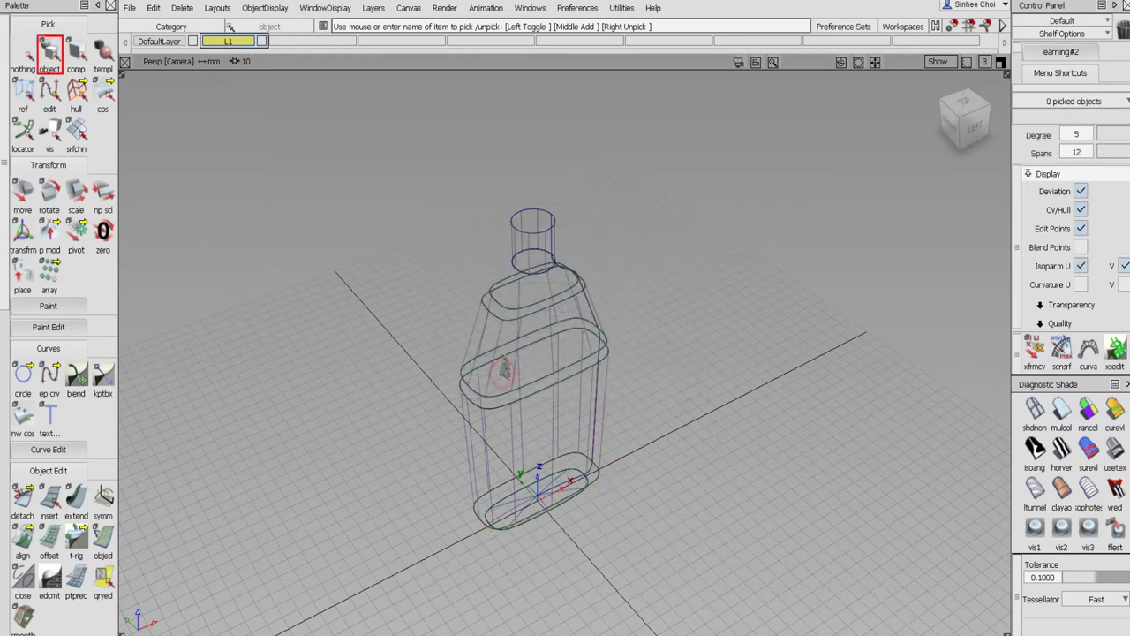
- Select all the bottle surfaces, ungroup them and delete their construction history
{"action": "left_click", "coordinate": [28, 54]}
{"action": "left_click", "coordinate": [53, 57]}
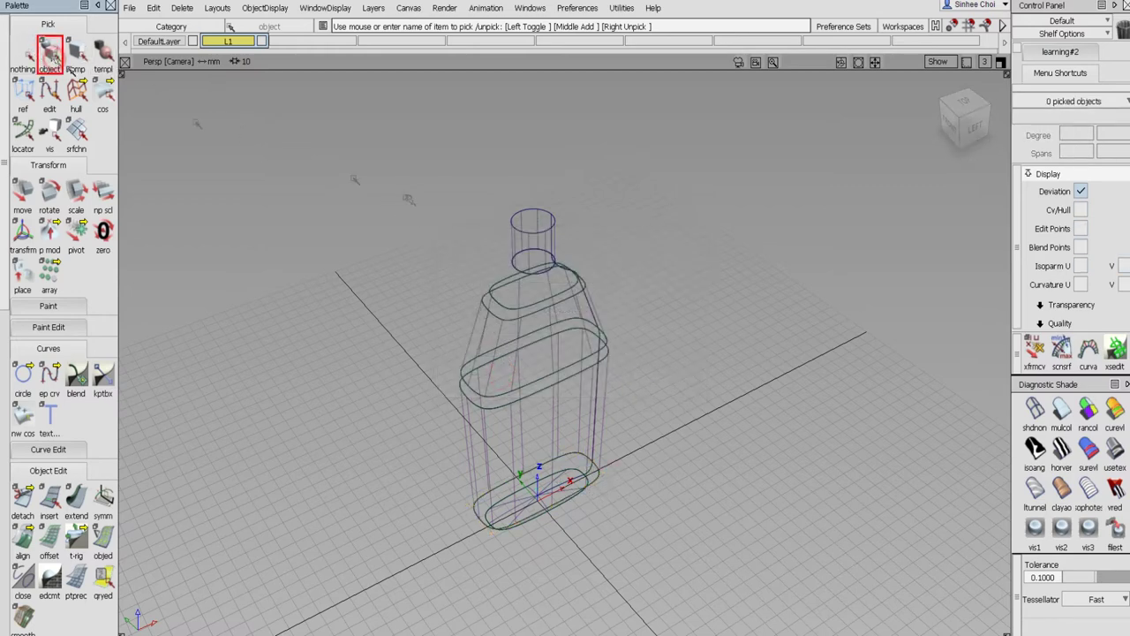
{"action": "left_click_drag", "start_coordinate": [411, 187], "coordinate": [696, 570]}
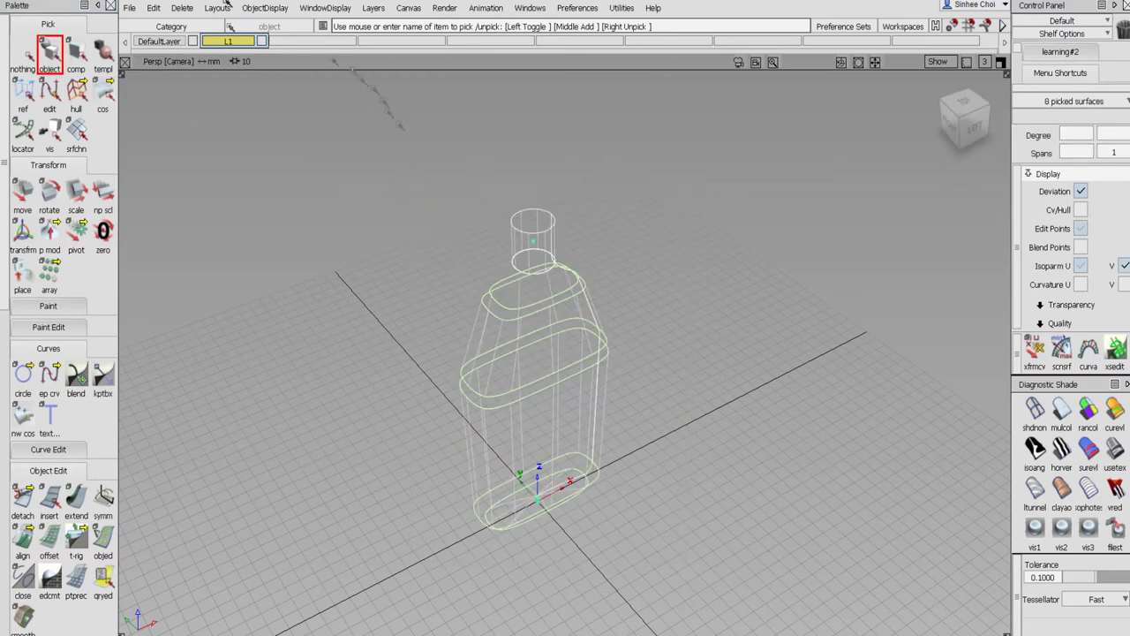
{"action": "left_click", "coordinate": [153, 9]}
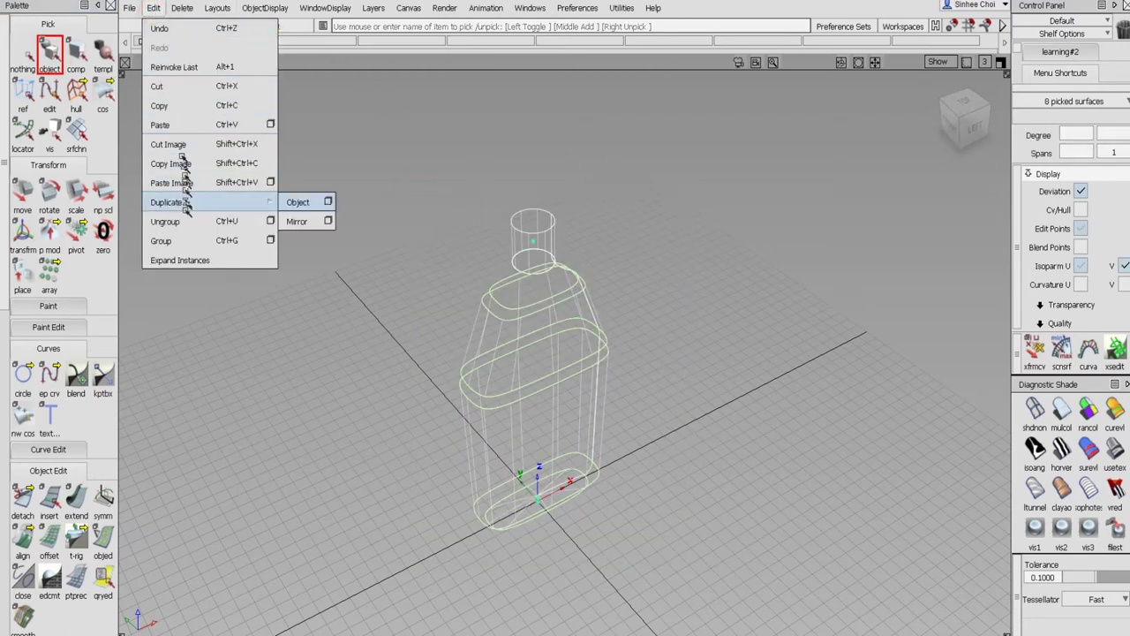
{"action": "left_click", "coordinate": [186, 237]}
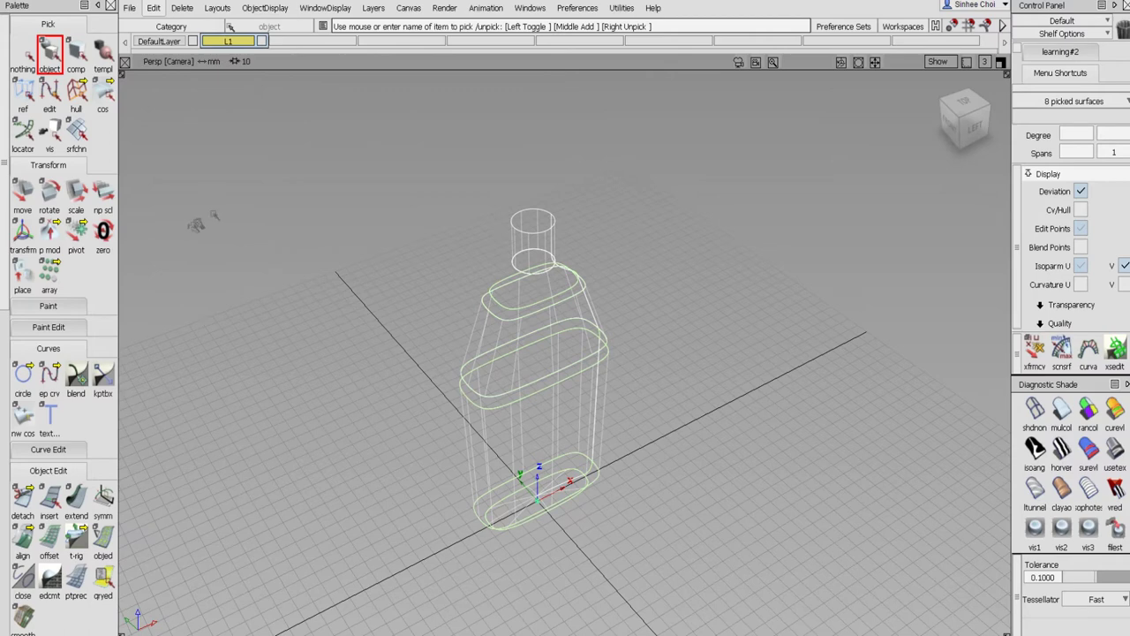
{"action": "left_click", "coordinate": [182, 8]}
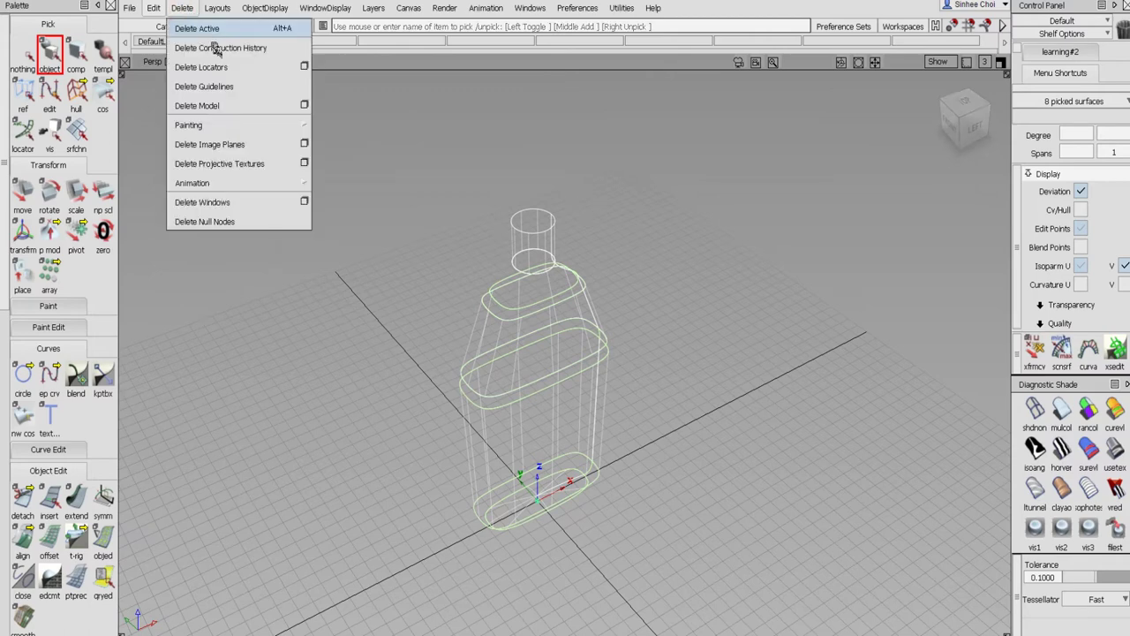
{"action": "left_click", "coordinate": [215, 48]}
{"action": "left_click", "coordinate": [506, 366]}
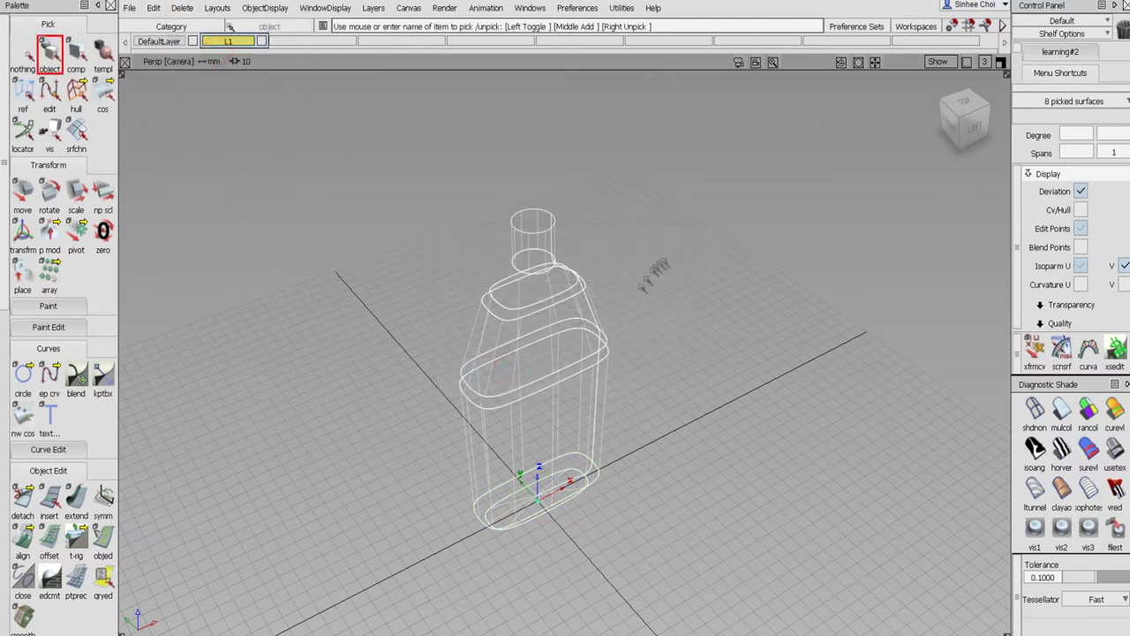
- Show the Left view full size, preview the offset of all the bottle surfaces together and clear the selection
{"action": "left_click", "coordinate": [1001, 63]}
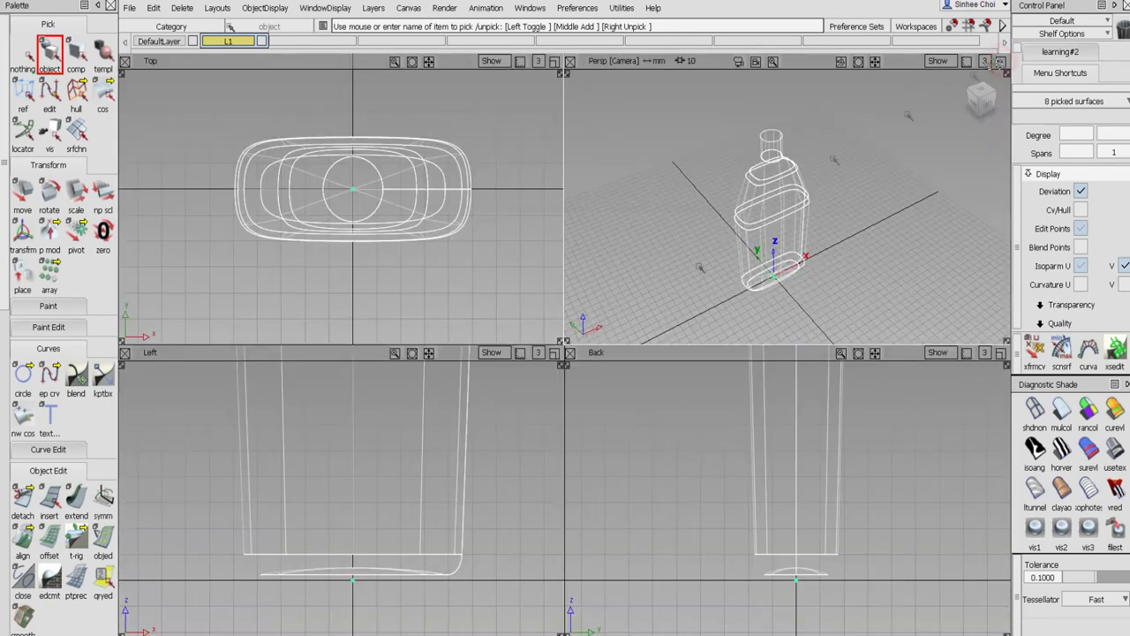
{"action": "left_click", "coordinate": [554, 352]}
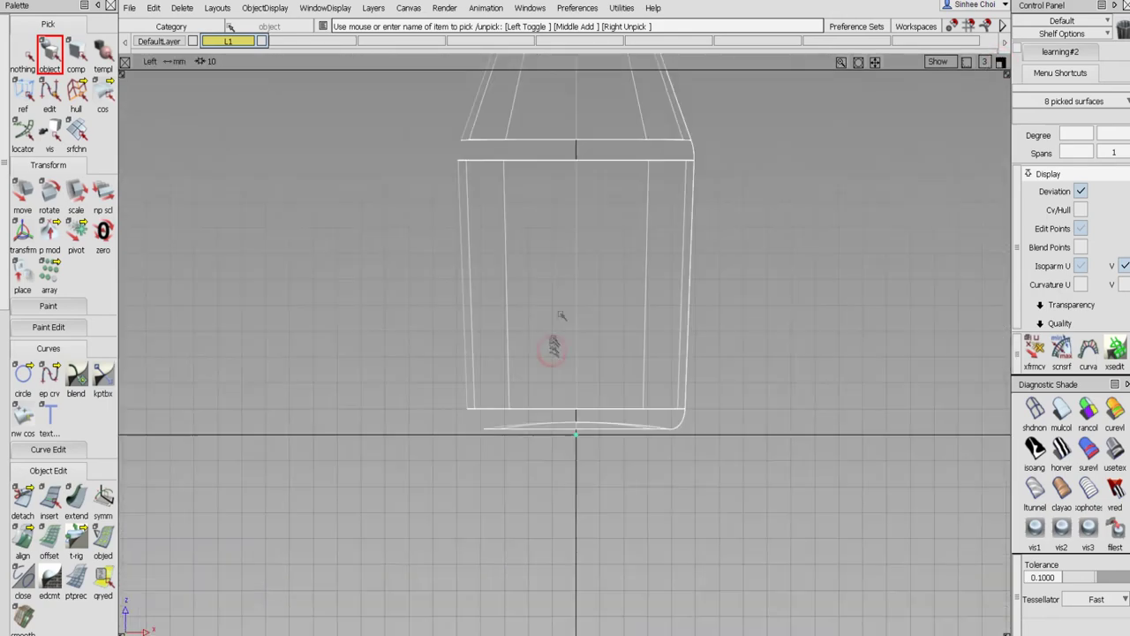
{"action": "middle_click_drag", "start_coordinate": [645, 193], "coordinate": [575, 378], "text": "alt+shift"}
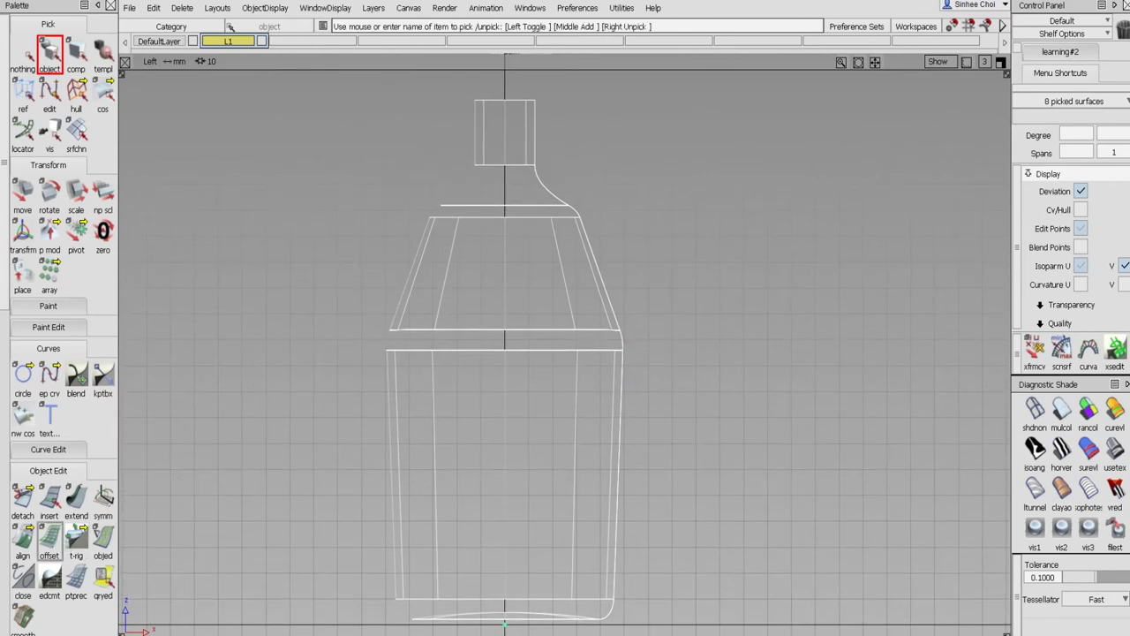
{"action": "left_click", "coordinate": [49, 539]}
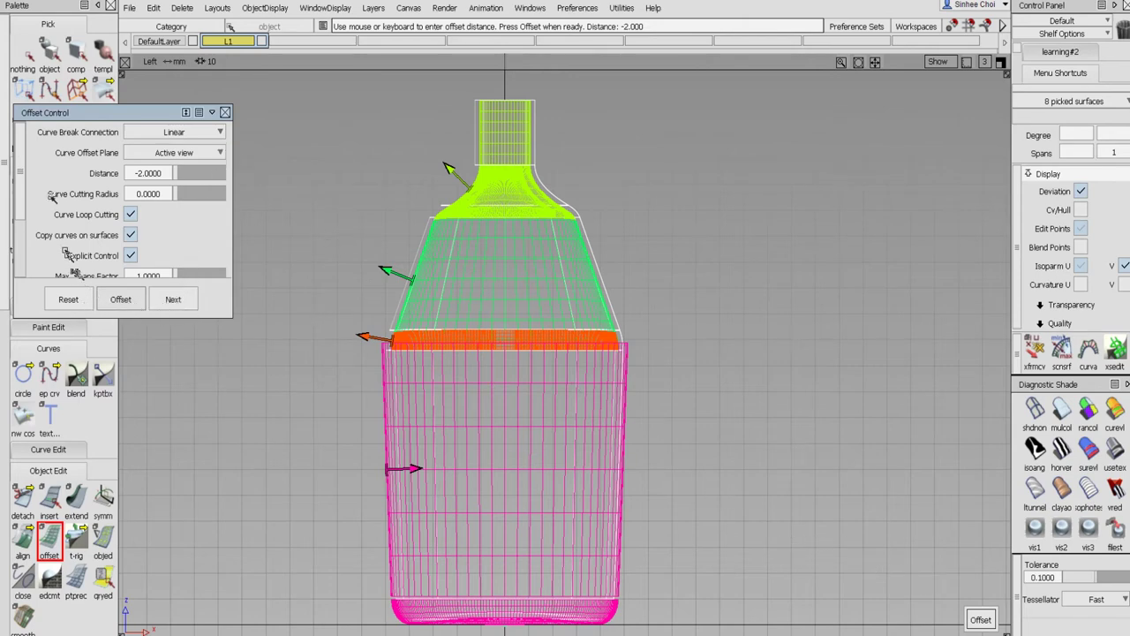
{"action": "left_click", "coordinate": [25, 58]}
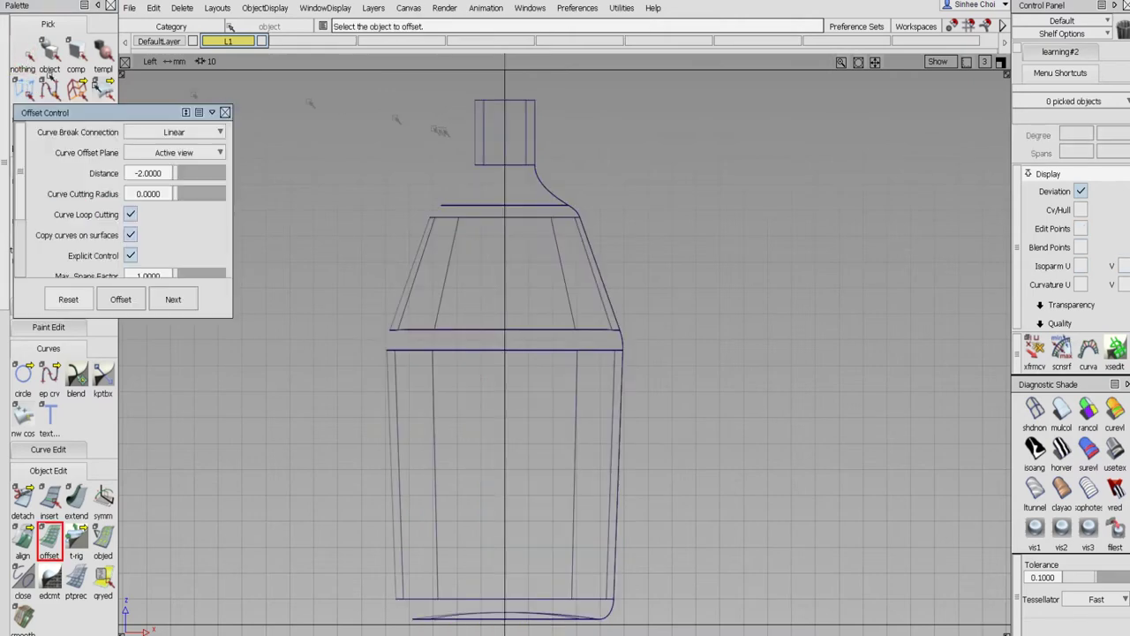
- Offset the five upper surfaces, from the neck down to the mid-body blend, outward with a distance of 2
{"action": "left_click_drag", "start_coordinate": [399, 123], "coordinate": [640, 336]}
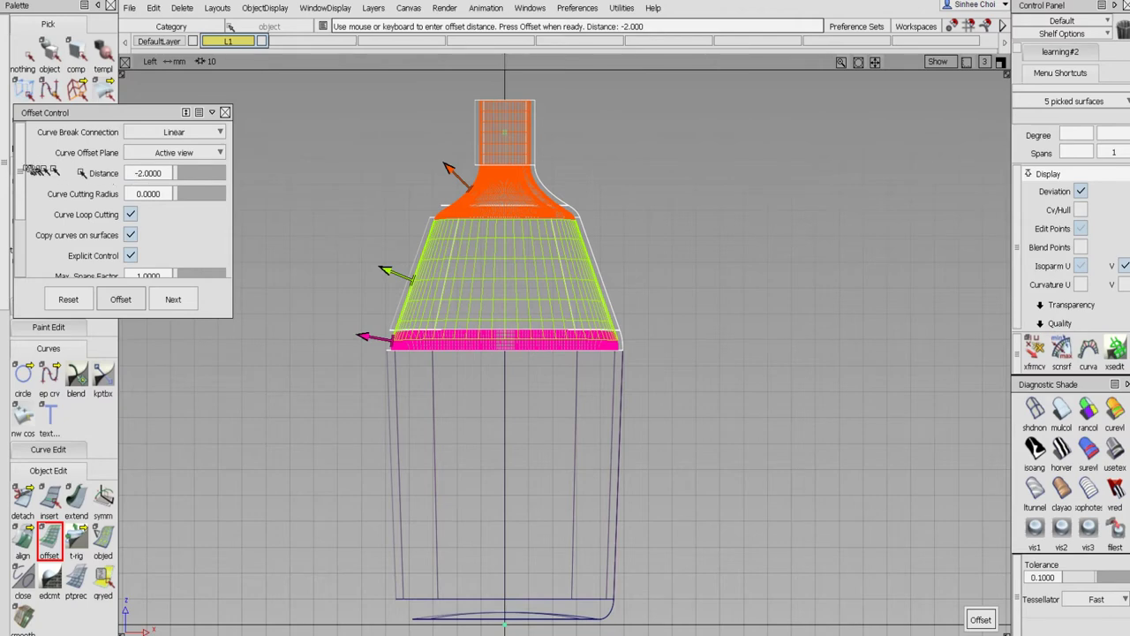
{"action": "left_click", "coordinate": [139, 174]}
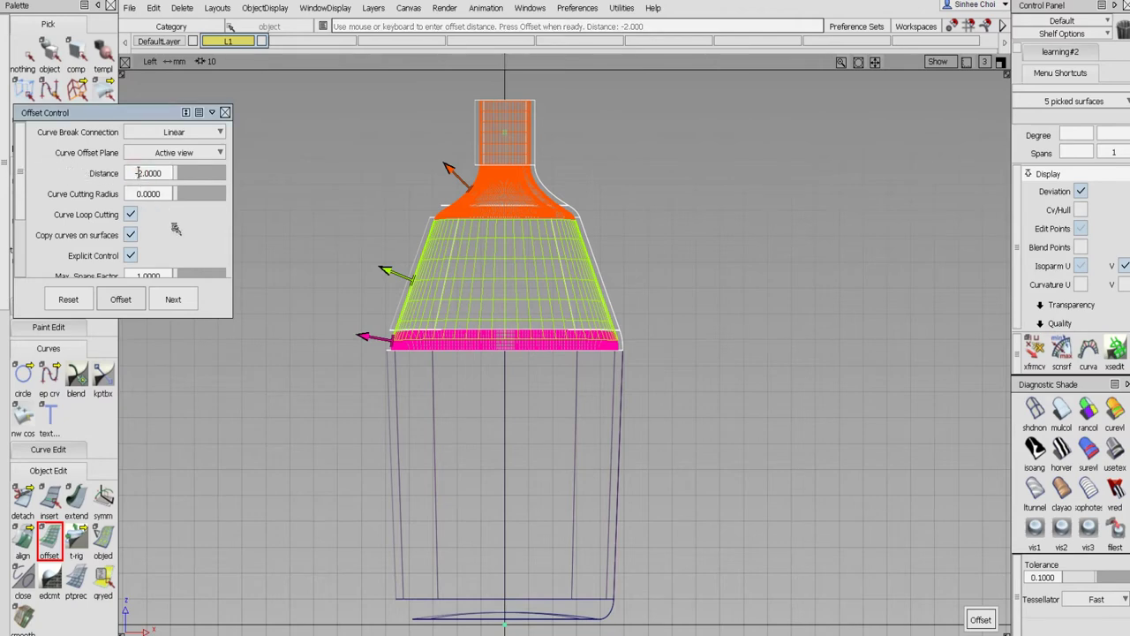
{"action": "key", "text": "Delete"}
{"action": "key", "text": "Return"}
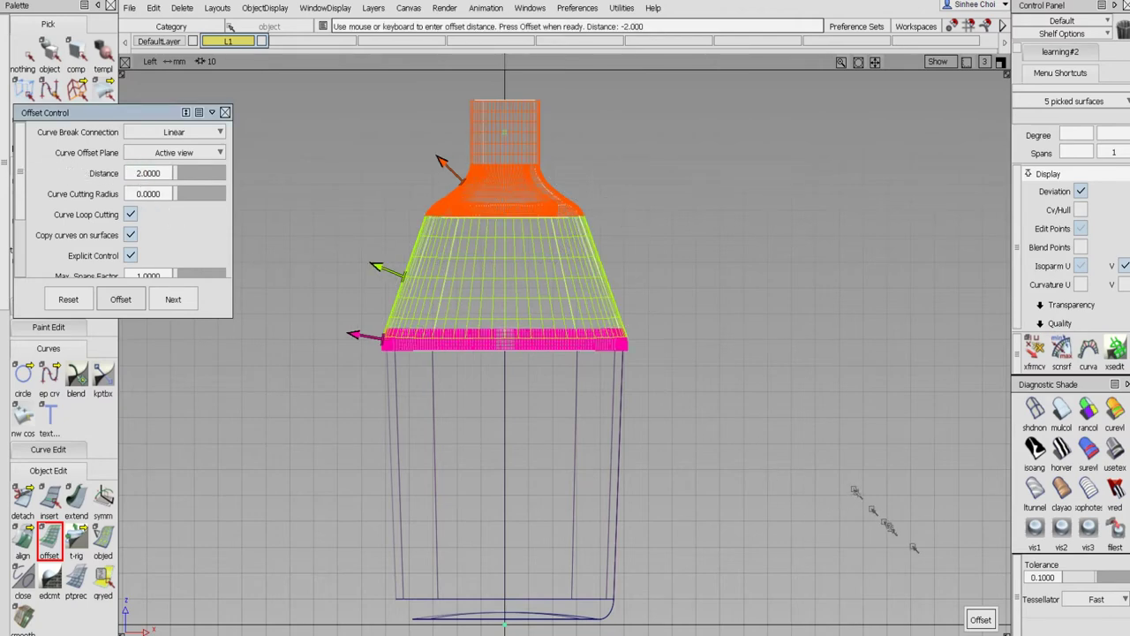
{"action": "left_click", "coordinate": [980, 619]}
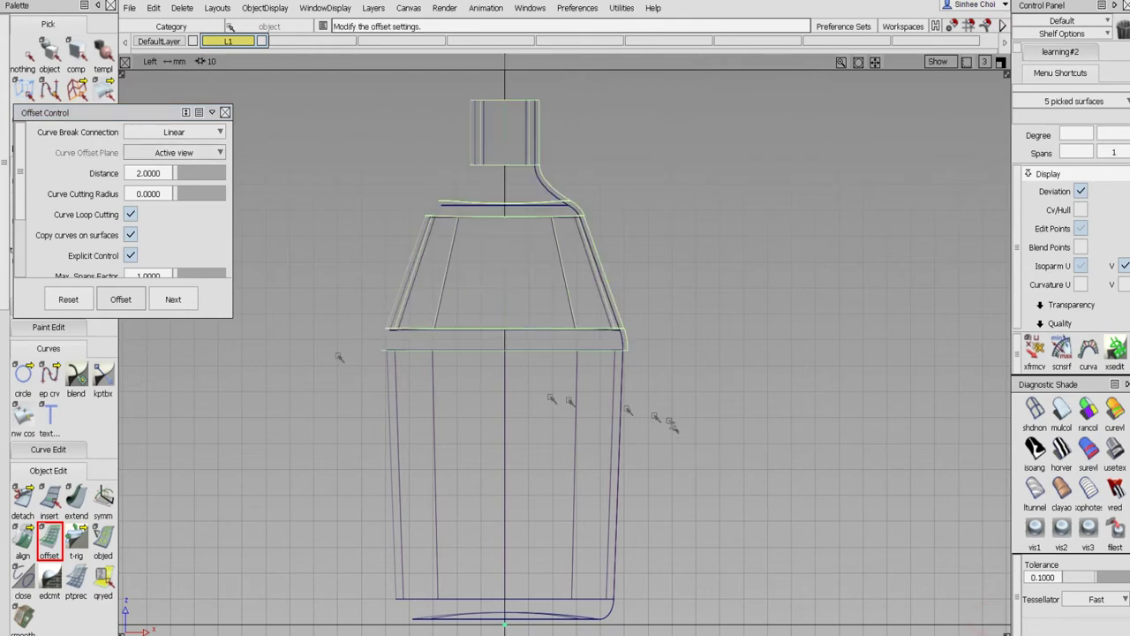
{"action": "left_click", "coordinate": [173, 299]}
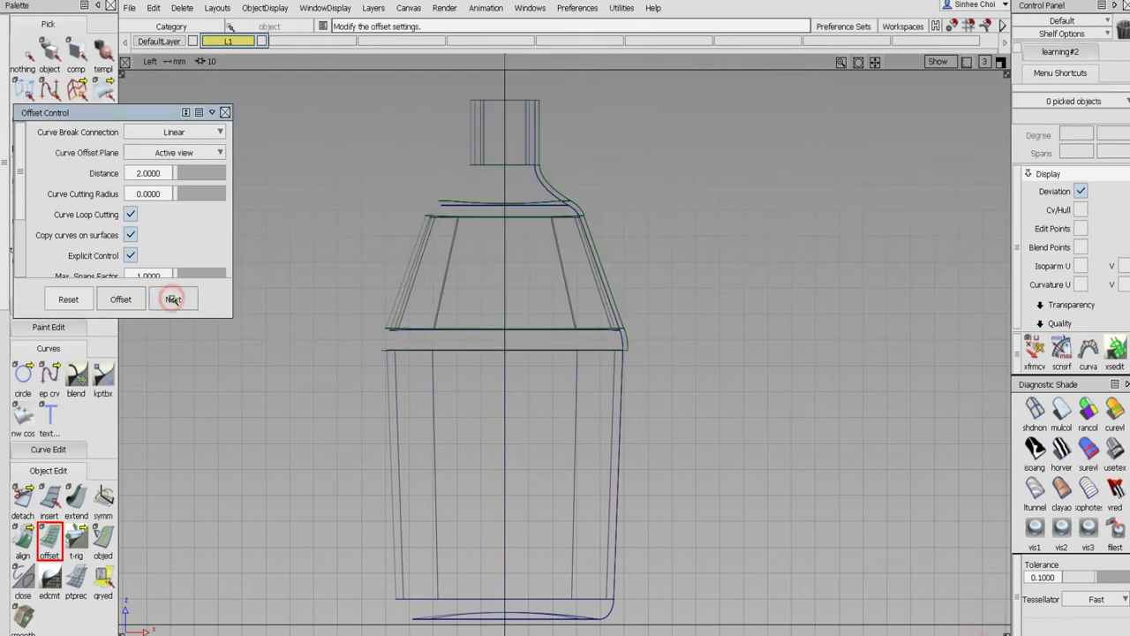
{"action": "left_click", "coordinate": [49, 55]}
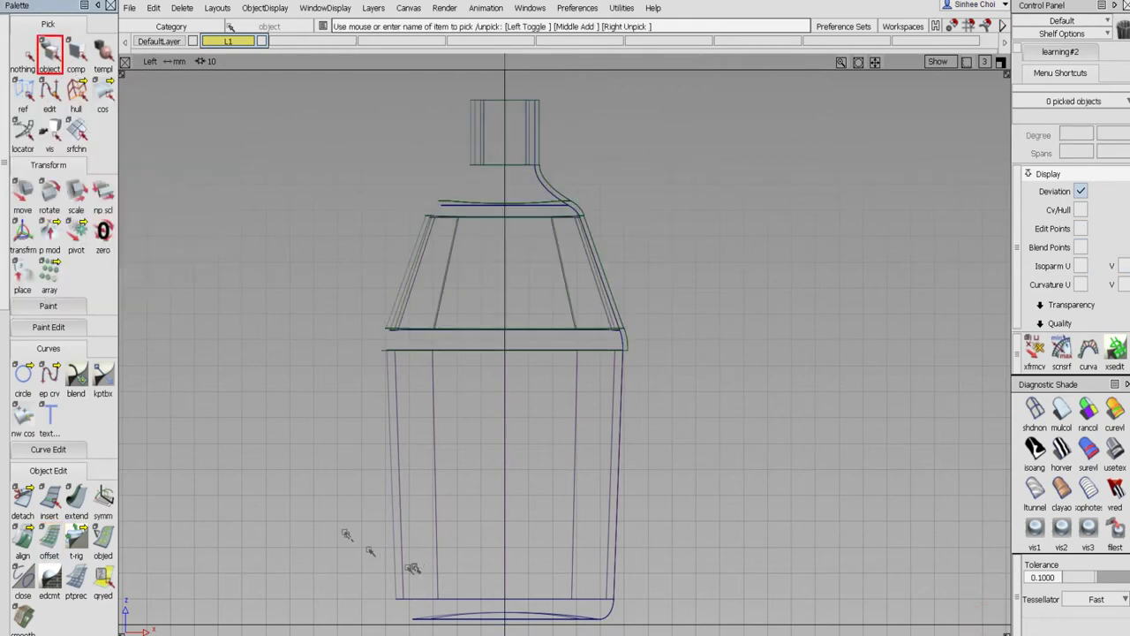
{"action": "left_click_drag", "start_coordinate": [346, 531], "coordinate": [614, 635]}
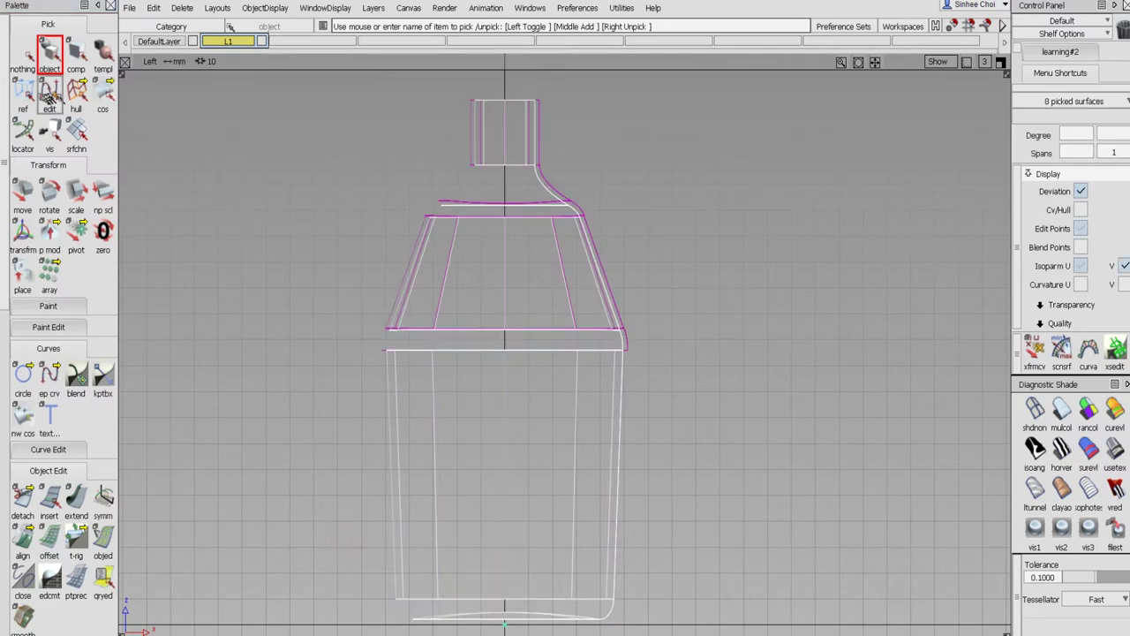
{"action": "left_click", "coordinate": [24, 55]}
- Pick only the three lower body and base surfaces, offset them outward with a distance of -2 and close the offset options
{"action": "left_click", "coordinate": [76, 55]}
{"action": "left_click_drag", "start_coordinate": [329, 470], "coordinate": [693, 635]}
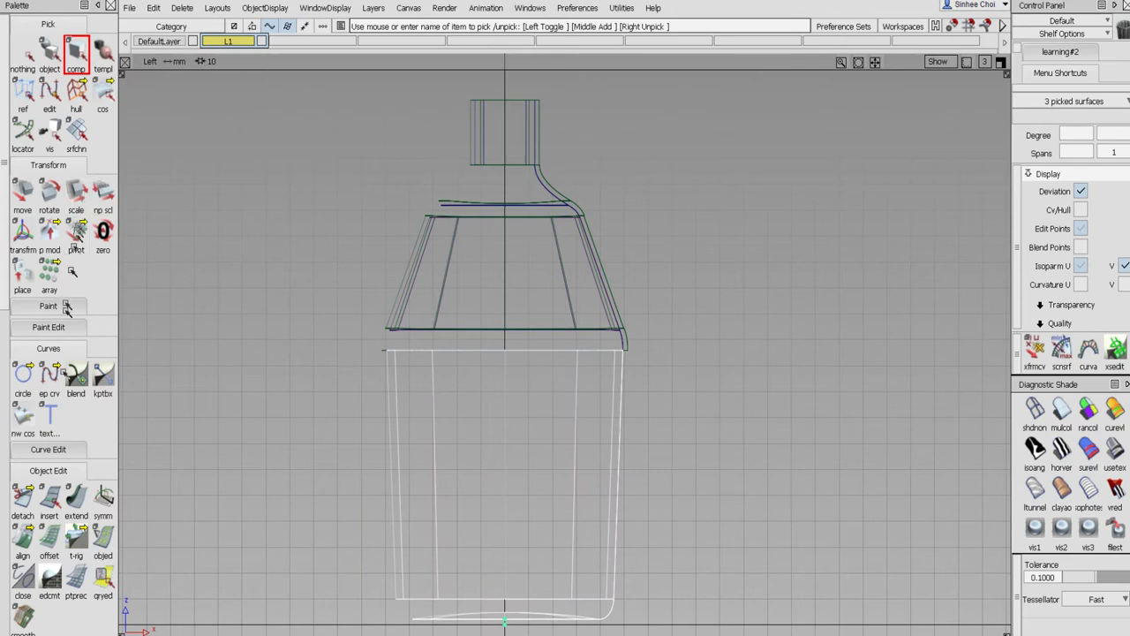
{"action": "left_click", "coordinate": [50, 540]}
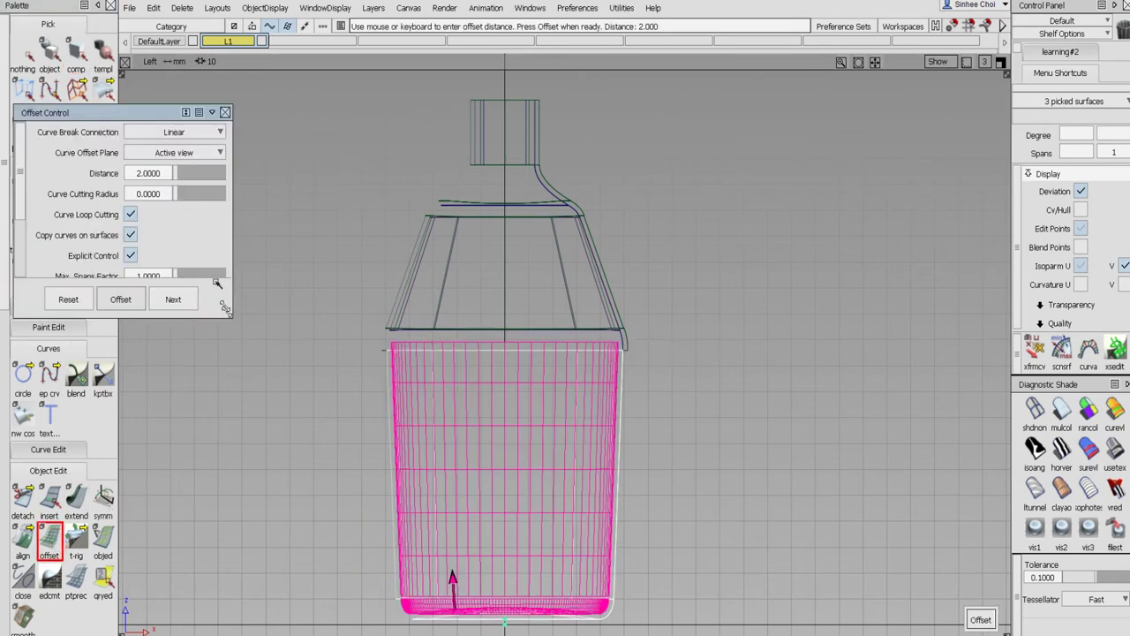
{"action": "left_click", "coordinate": [132, 175]}
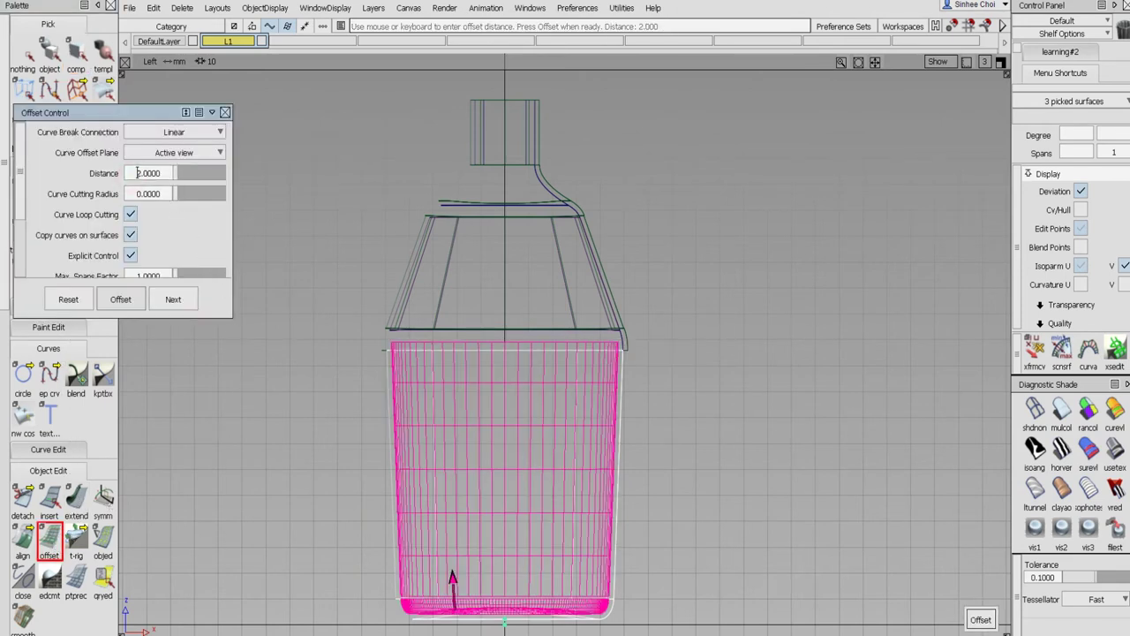
{"action": "type", "text": "-"}
{"action": "key", "text": "Return"}
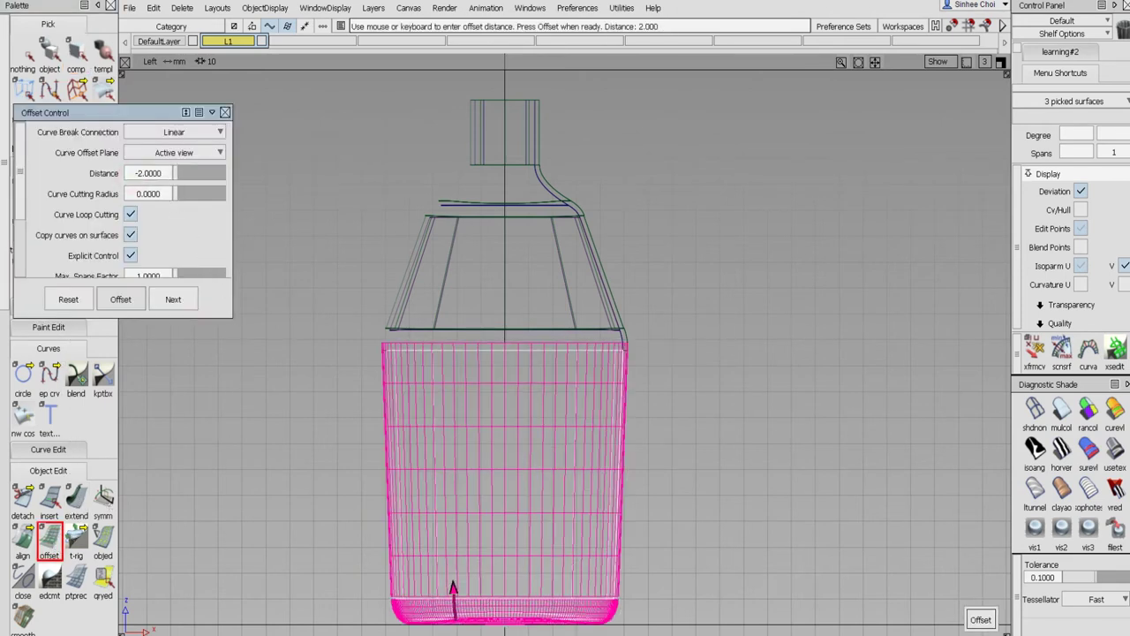
{"action": "left_click", "coordinate": [980, 617]}
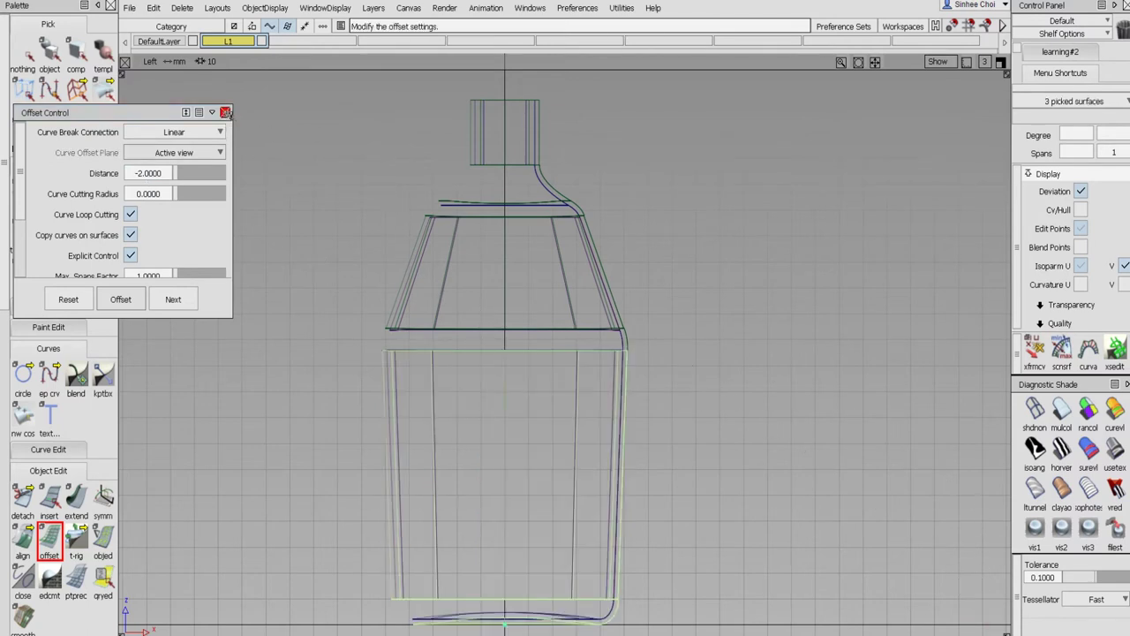
{"action": "left_click", "coordinate": [226, 112]}
- Pick the original inner bottle surfaces and make them invisible, keeping the outer offset surfaces displayed
{"action": "left_click", "coordinate": [27, 55]}
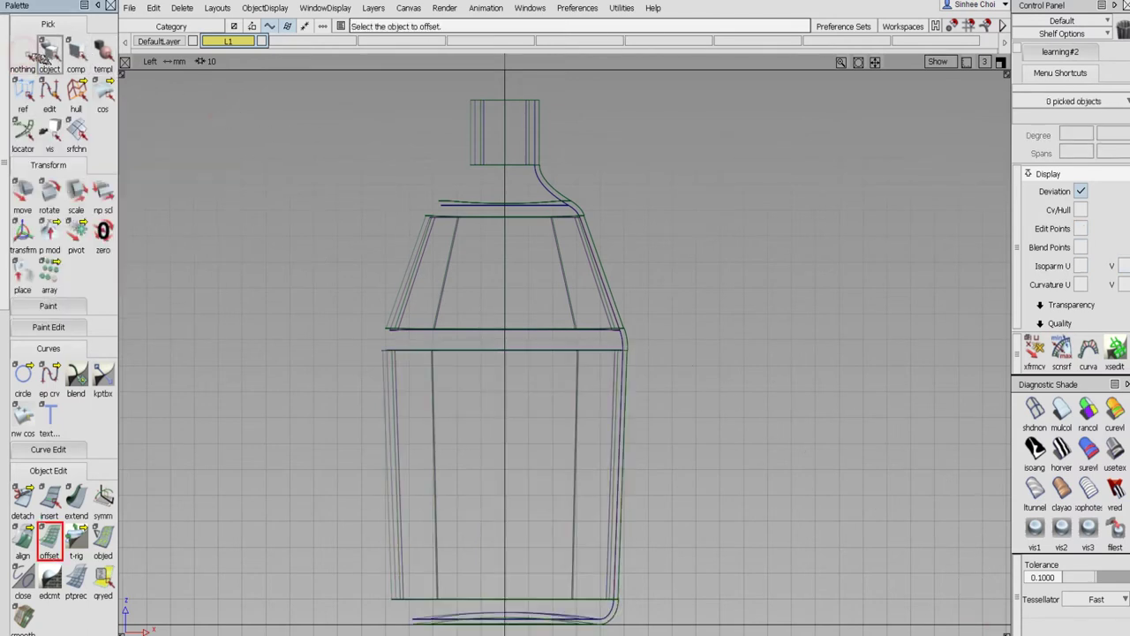
{"action": "left_click", "coordinate": [48, 53]}
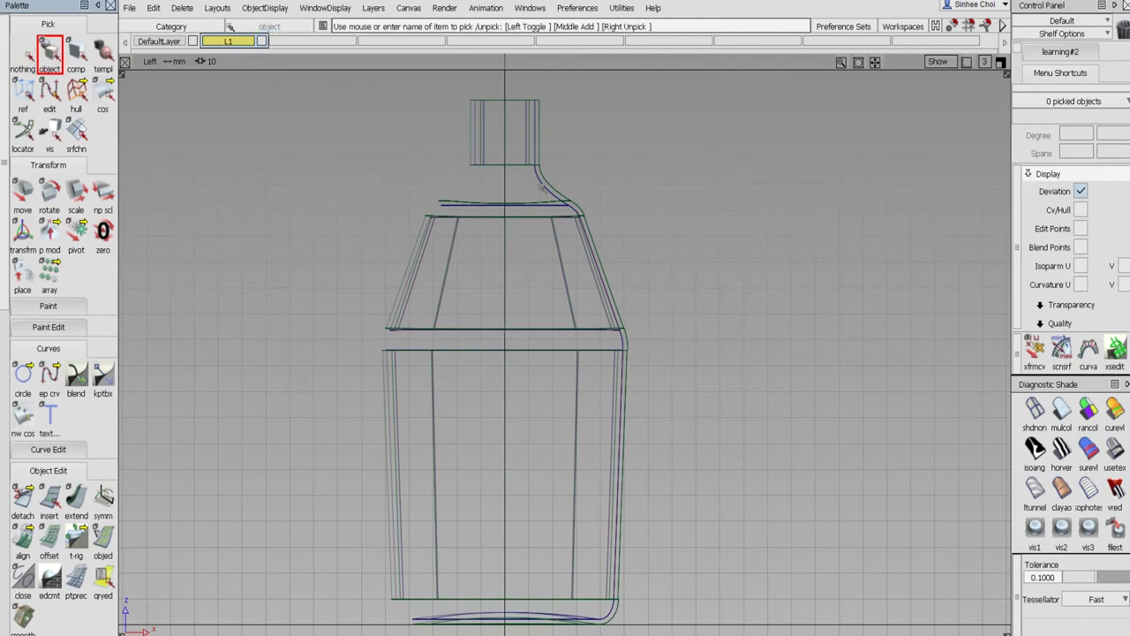
{"action": "left_click_drag", "start_coordinate": [540, 188], "coordinate": [505, 624]}
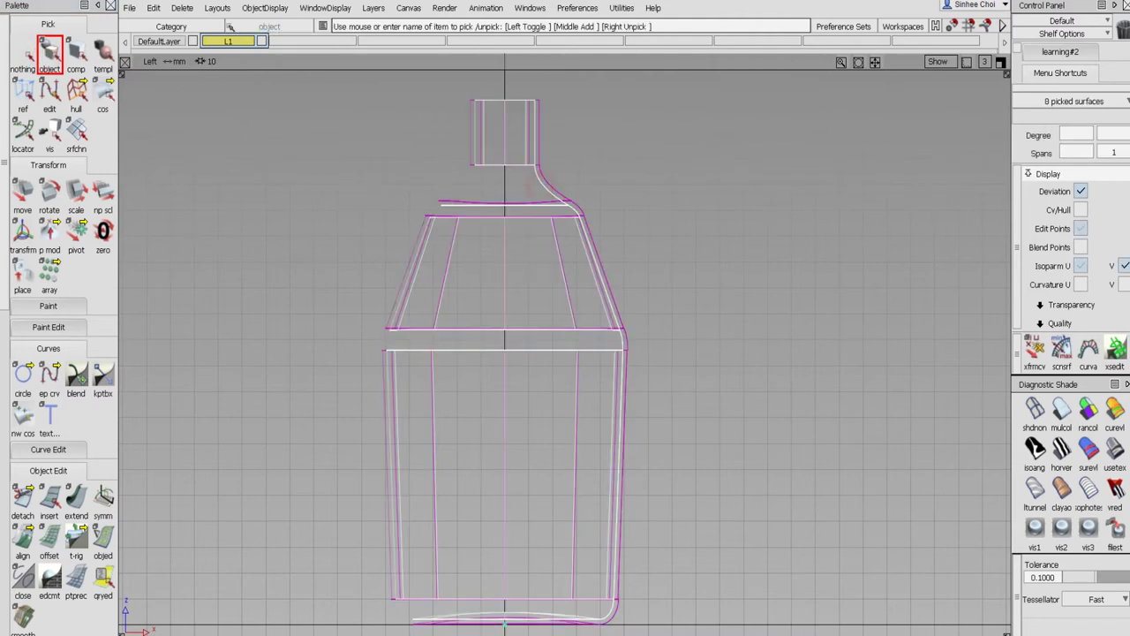
{"action": "left_click", "coordinate": [268, 8]}
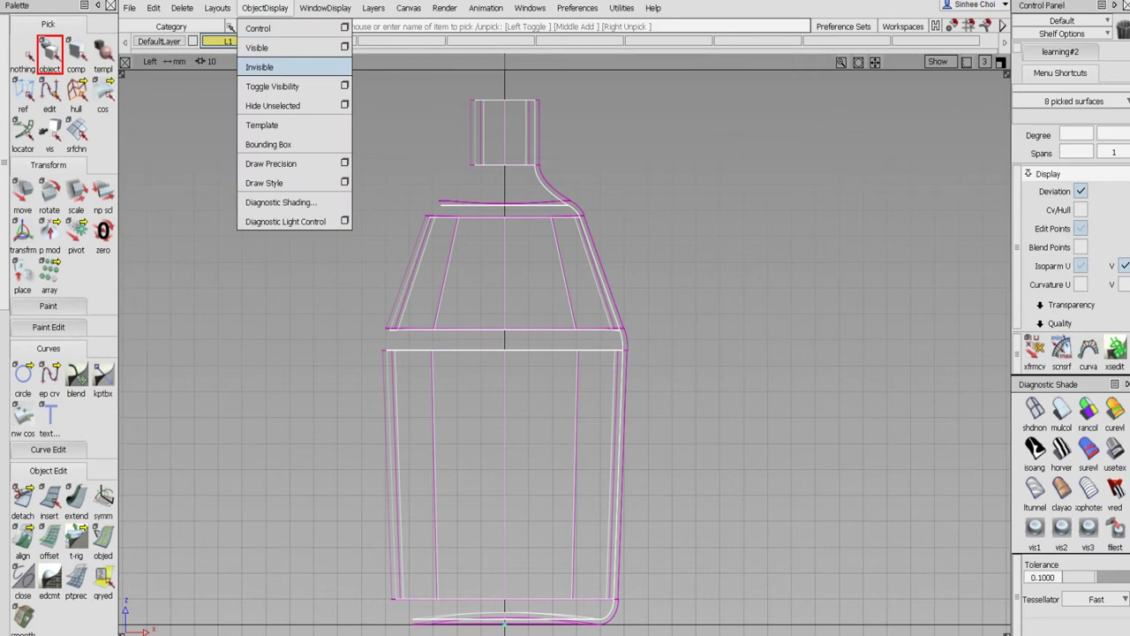
{"action": "left_click", "coordinate": [289, 66]}
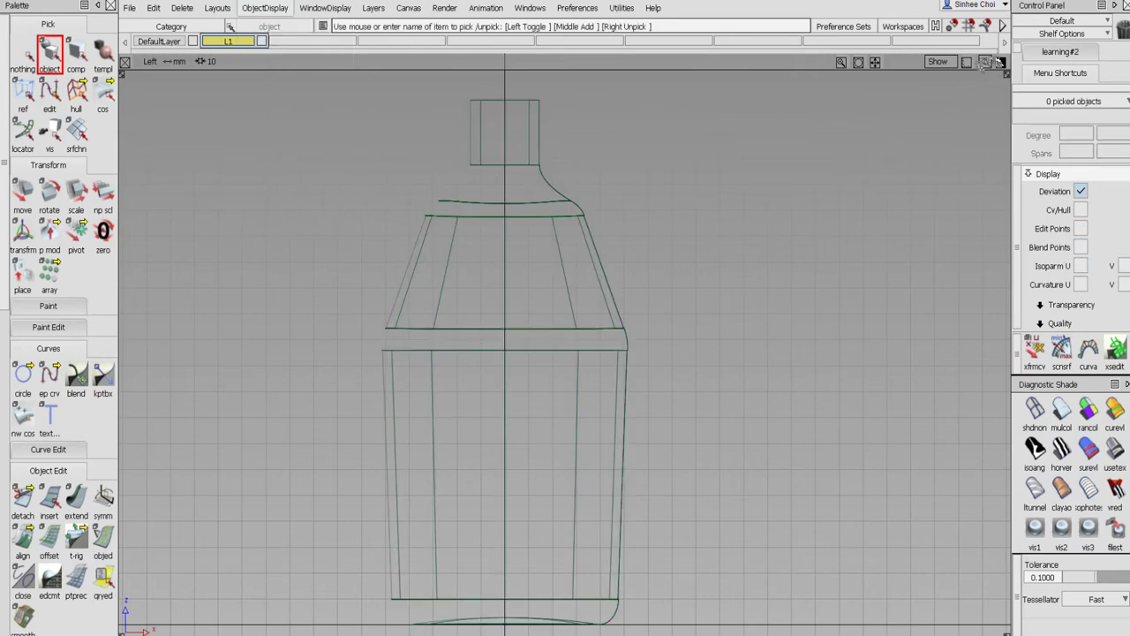
- Shade the offset outer shell in the perspective view, examine it from several sides and restore the wireframe display
{"action": "left_click", "coordinate": [1000, 62]}
{"action": "left_click", "coordinate": [1000, 61]}
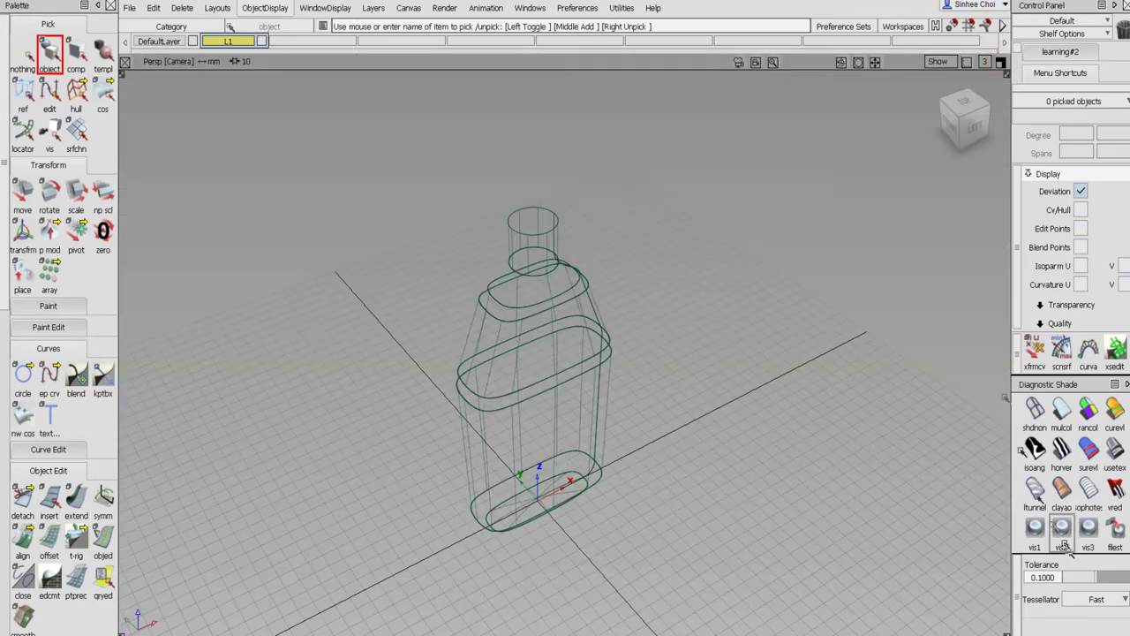
{"action": "left_click", "coordinate": [1035, 528]}
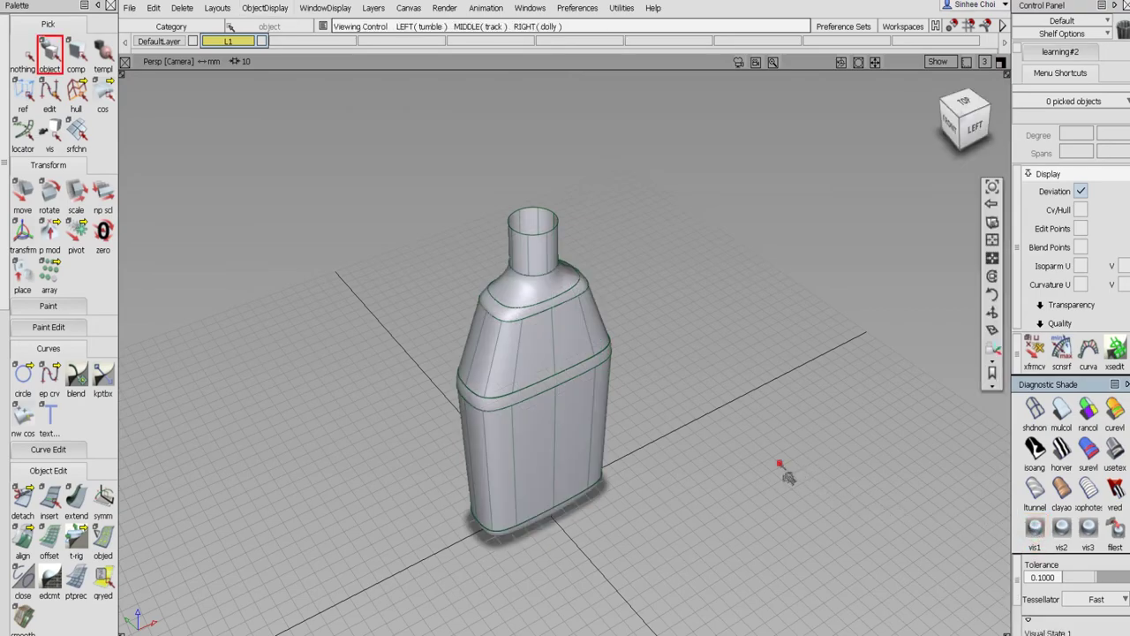
{"action": "left_click_drag", "start_coordinate": [784, 467], "coordinate": [570, 394], "text": "alt+shift"}
{"action": "left_click_drag", "start_coordinate": [708, 374], "coordinate": [658, 362], "text": "alt+shift"}
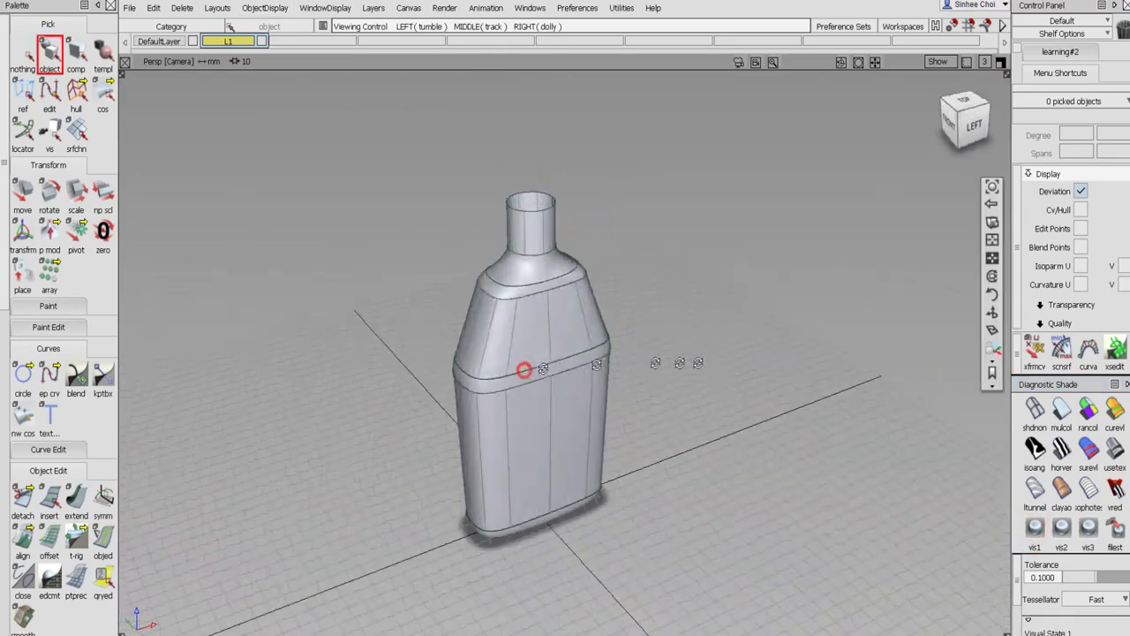
{"action": "left_click", "coordinate": [1035, 408]}
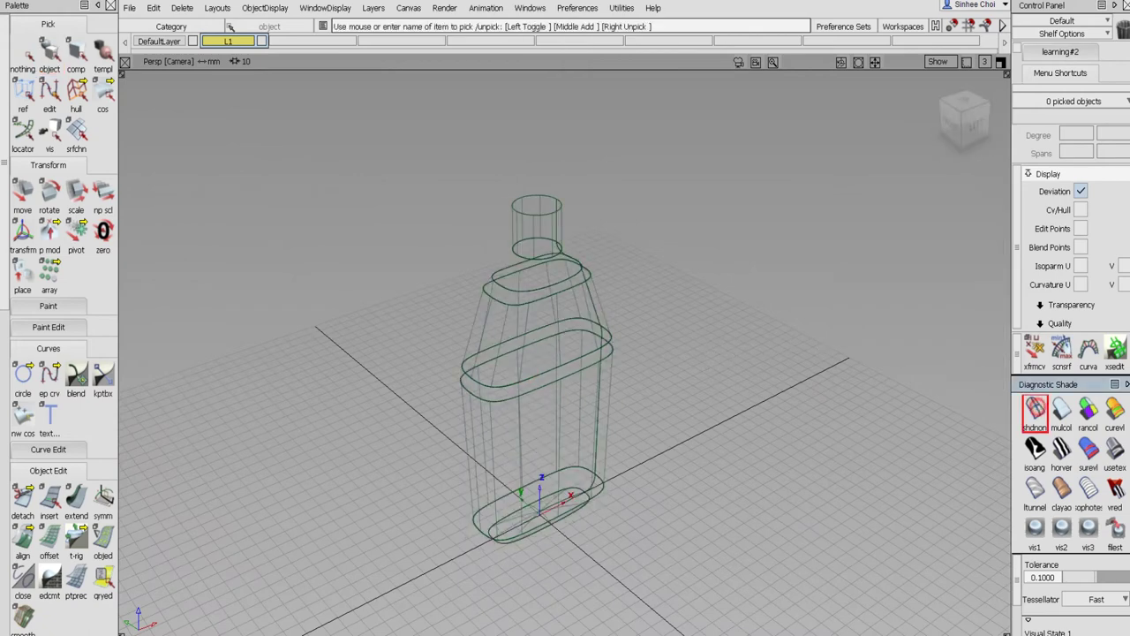
- Make the hidden inner bottle surfaces visible again
{"action": "left_click", "coordinate": [325, 8]}
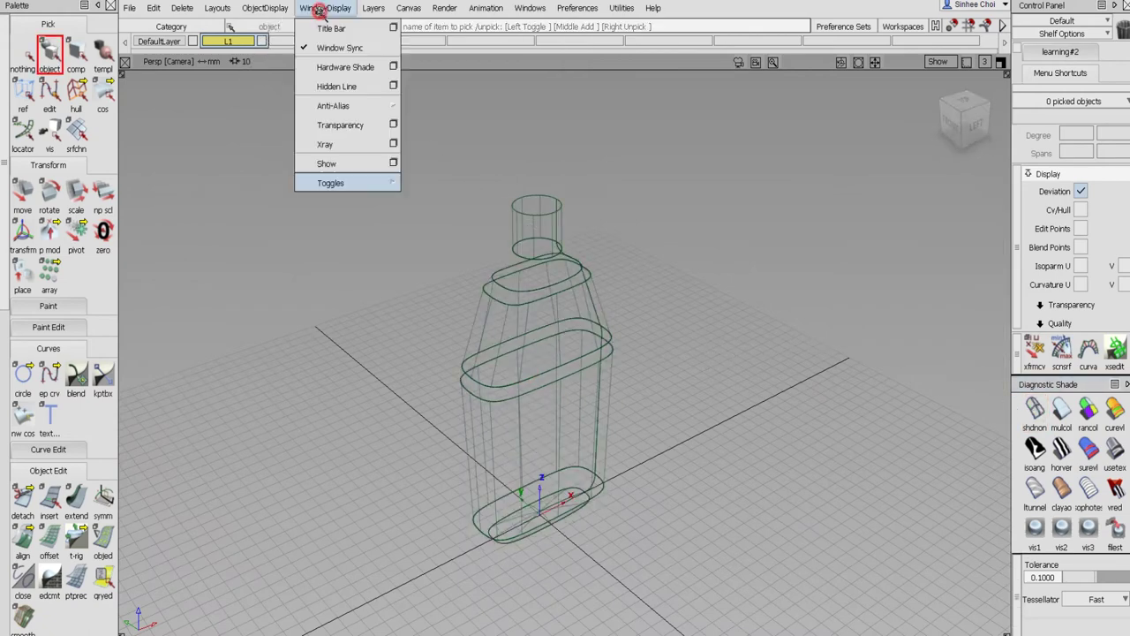
{"action": "mouse_move", "coordinate": [265, 8]}
{"action": "left_click", "coordinate": [290, 46]}
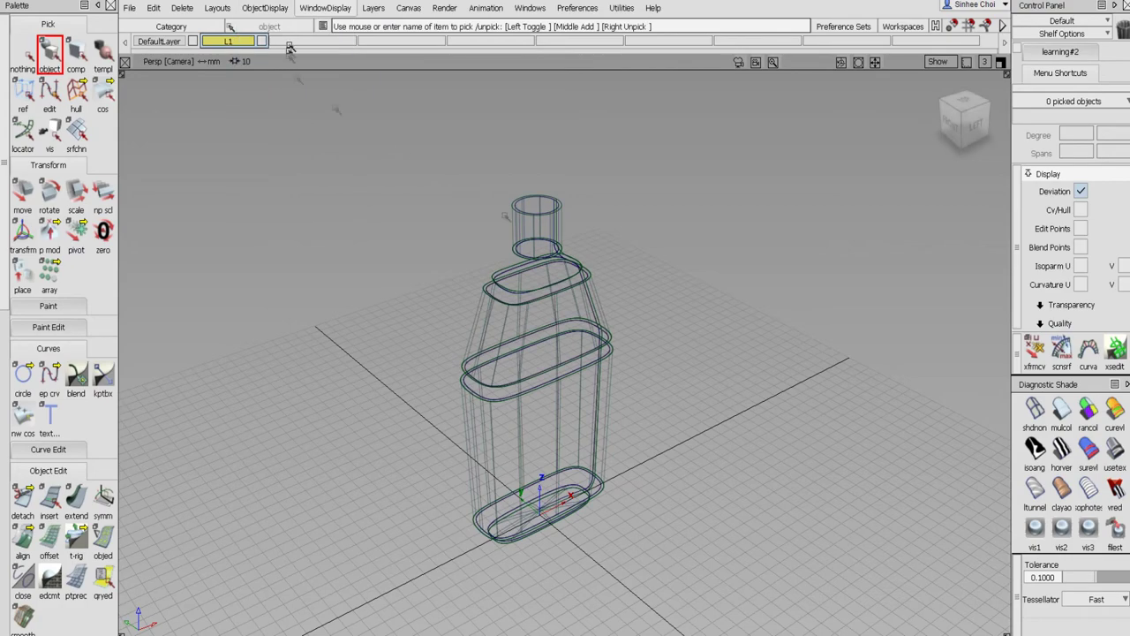
- Draw an edit point curve across the neck rim, snapped from the inner rim edge to the outer rim edge
{"action": "left_click_drag", "start_coordinate": [643, 307], "coordinate": [518, 253], "text": "alt+shift"}
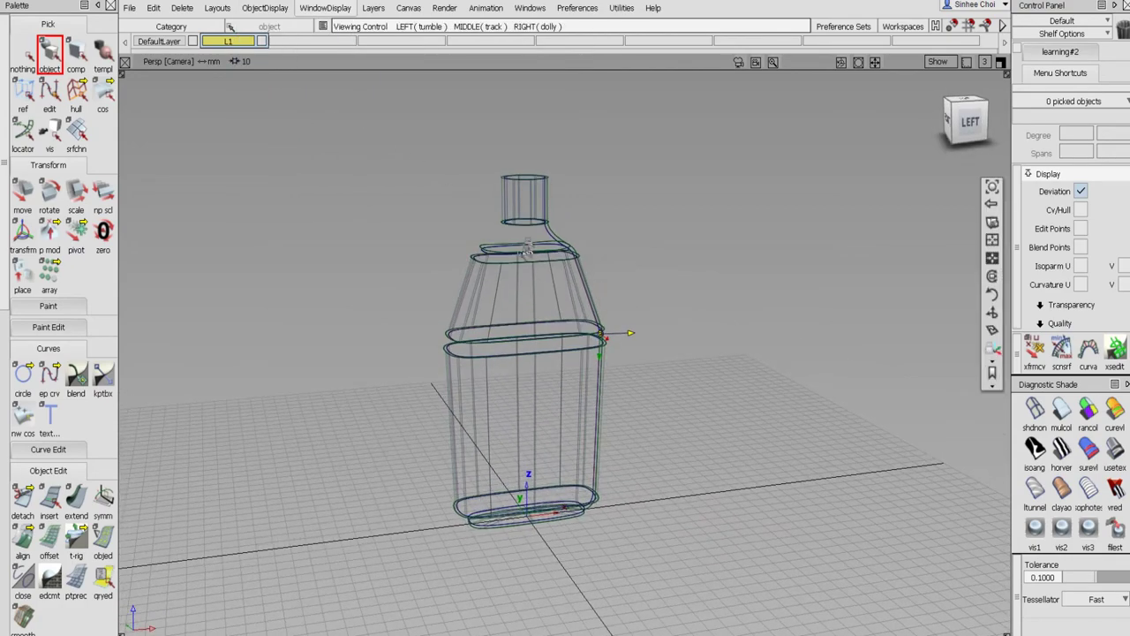
{"action": "left_click_drag", "start_coordinate": [572, 159], "coordinate": [565, 183], "text": "alt+shift"}
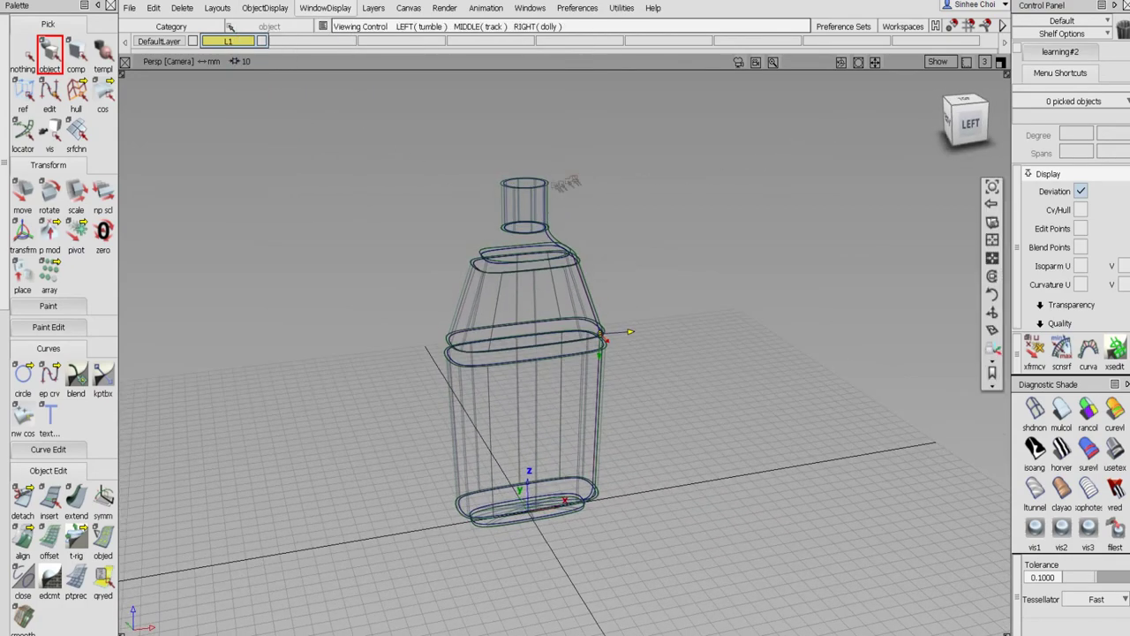
{"action": "left_click", "coordinate": [546, 182], "text": "alt+shift"}
{"action": "right_click_drag", "start_coordinate": [676, 263], "coordinate": [707, 175], "text": "alt+shift"}
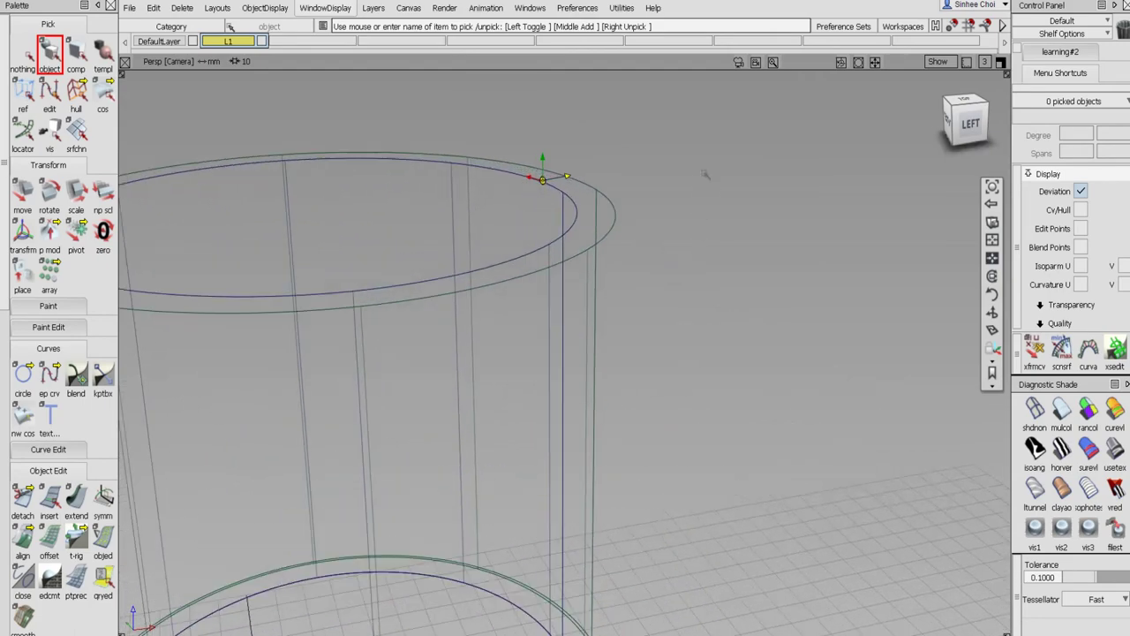
{"action": "left_click_drag", "start_coordinate": [687, 184], "coordinate": [663, 200], "text": "alt+shift"}
{"action": "left_click", "coordinate": [49, 376]}
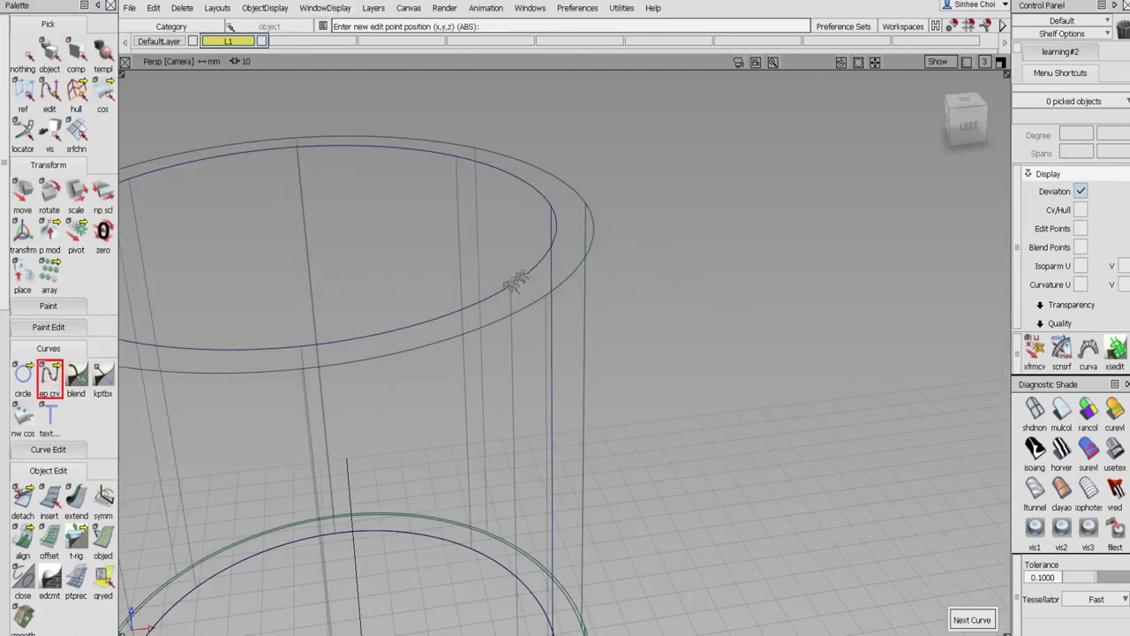
{"action": "left_click_drag", "start_coordinate": [555, 287], "coordinate": [583, 146]}
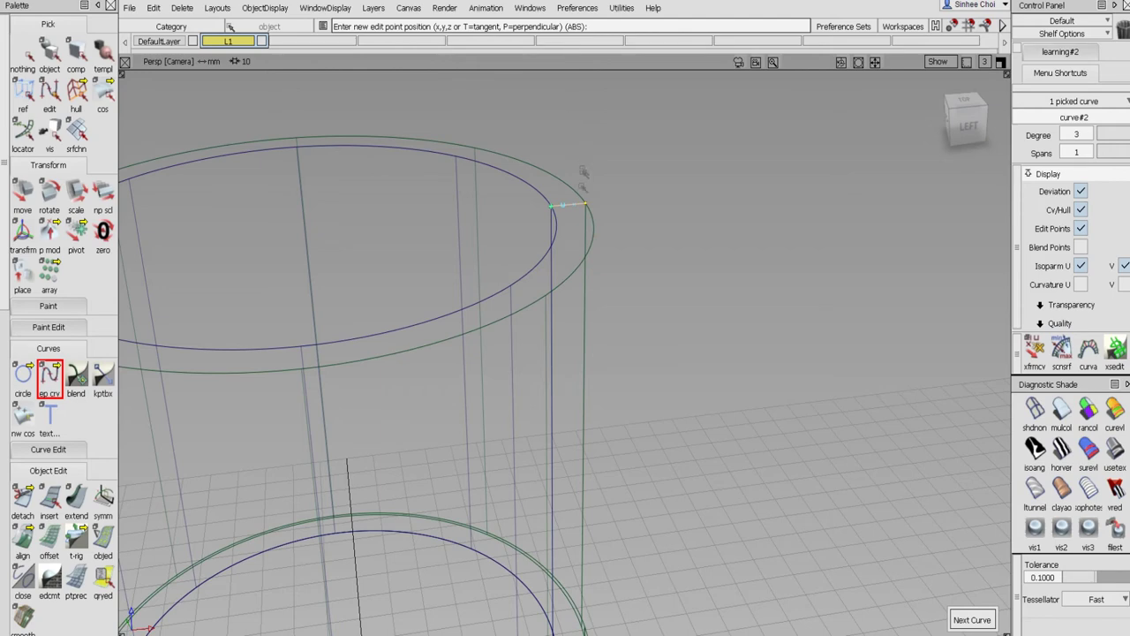
- Align the inner end of the rim curve to the inner neck surface with G1 continuity and lengthen its tangent upward
{"action": "left_click", "coordinate": [573, 204], "text": "alt+shift"}
{"action": "right_click_drag", "start_coordinate": [626, 230], "coordinate": [652, 195], "text": "alt+shift"}
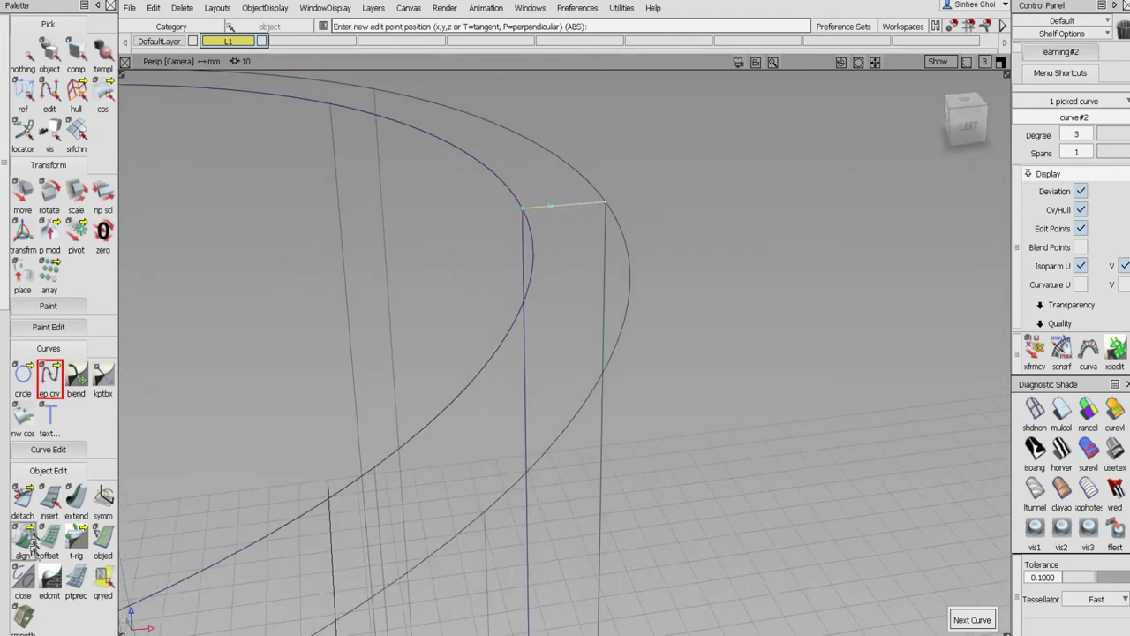
{"action": "left_click_drag", "start_coordinate": [23, 549], "coordinate": [50, 548]}
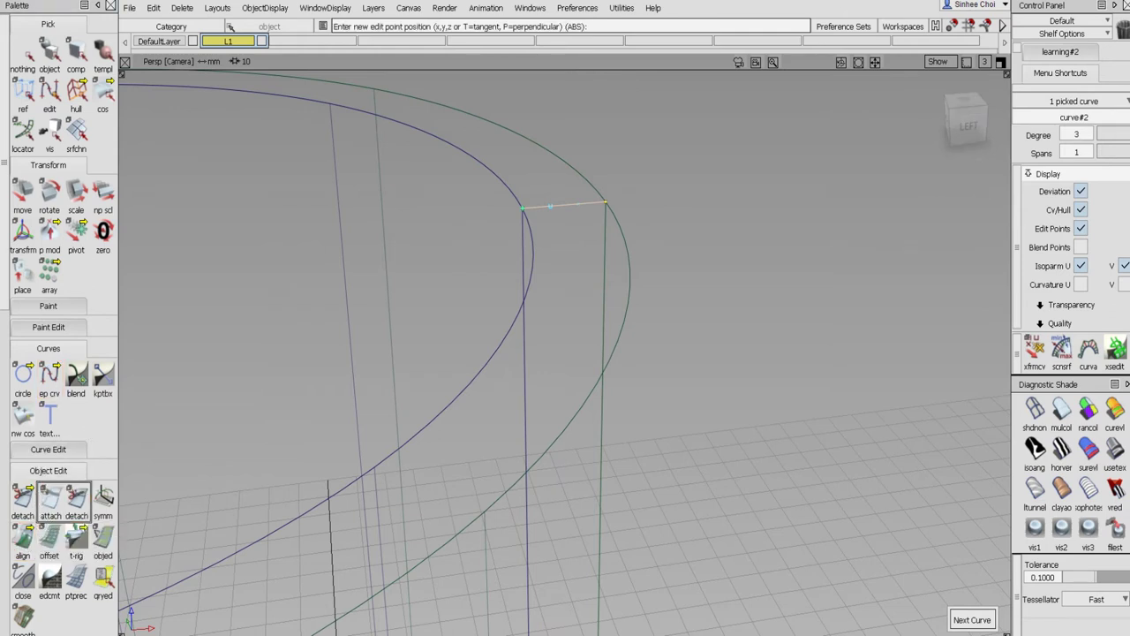
{"action": "left_click", "coordinate": [69, 450]}
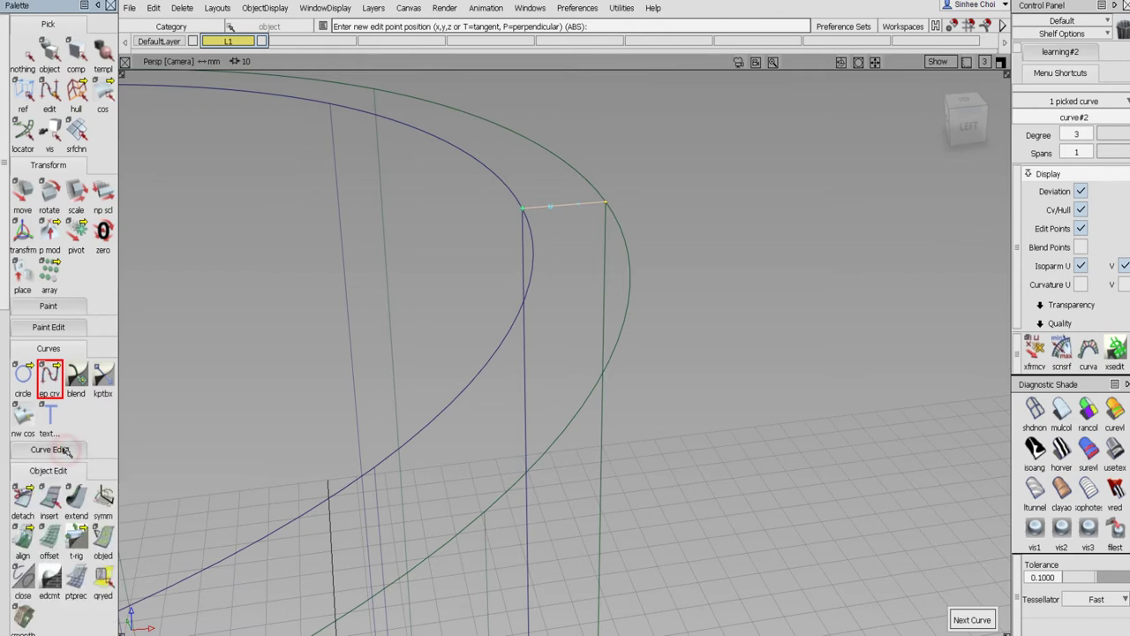
{"action": "scroll", "coordinate": [71, 455], "scroll_direction": "down", "scroll_amount": 4}
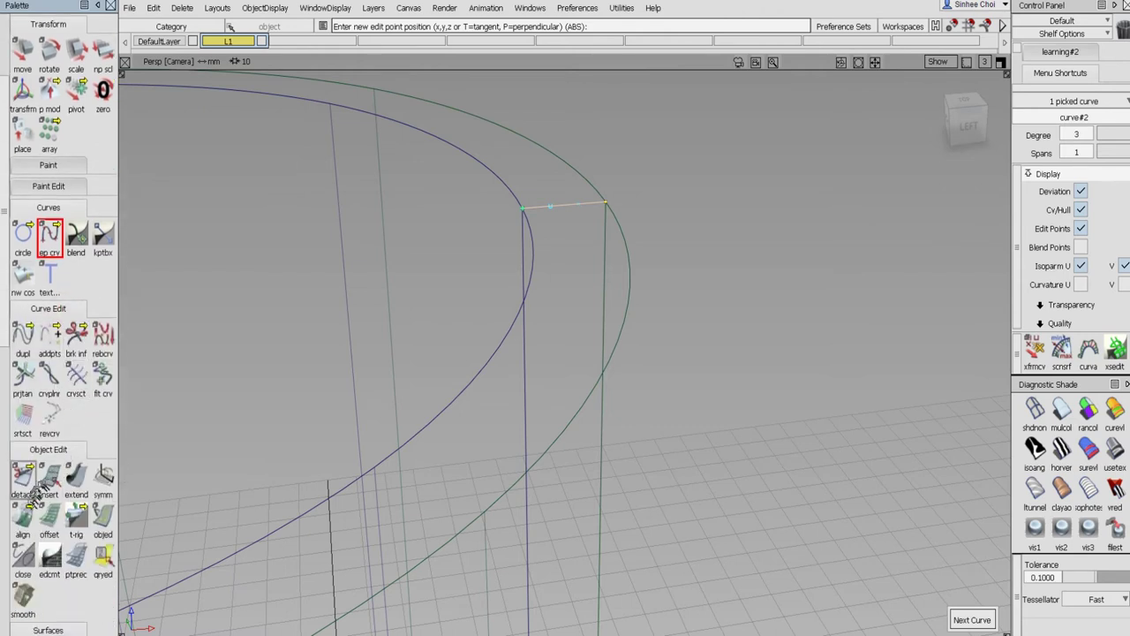
{"action": "double_click", "coordinate": [23, 517]}
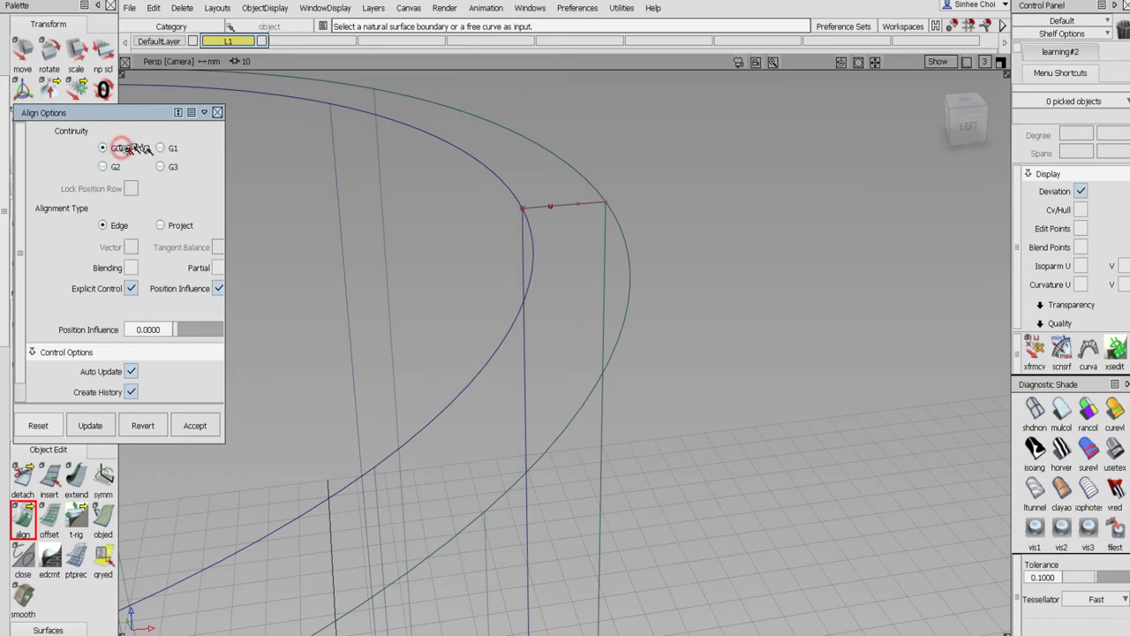
{"action": "left_click", "coordinate": [532, 207]}
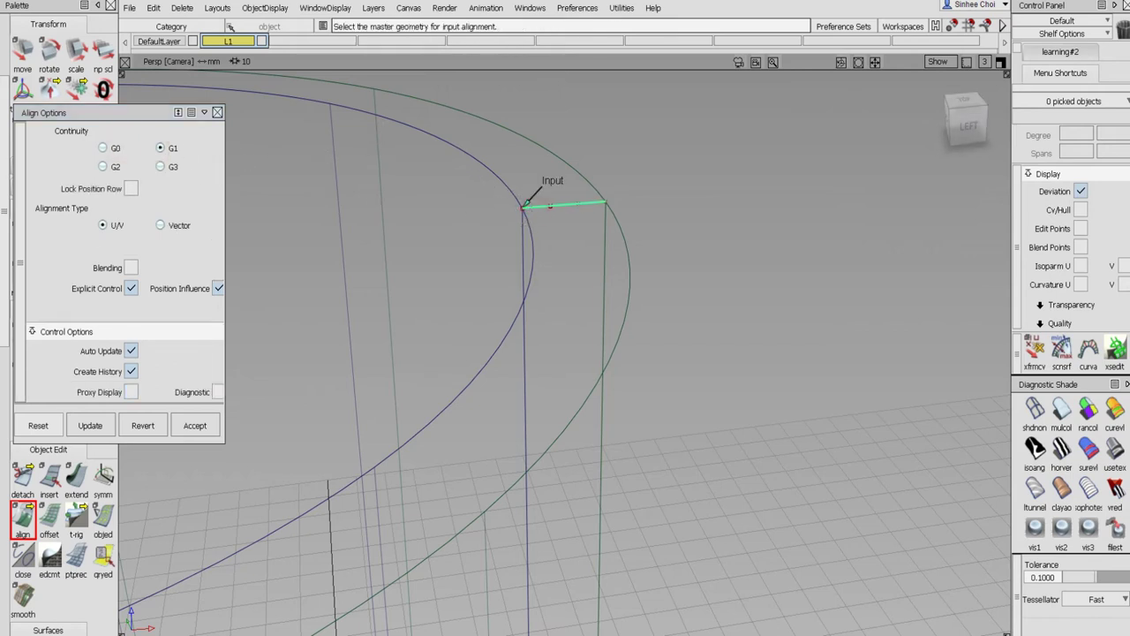
{"action": "left_click", "coordinate": [525, 228]}
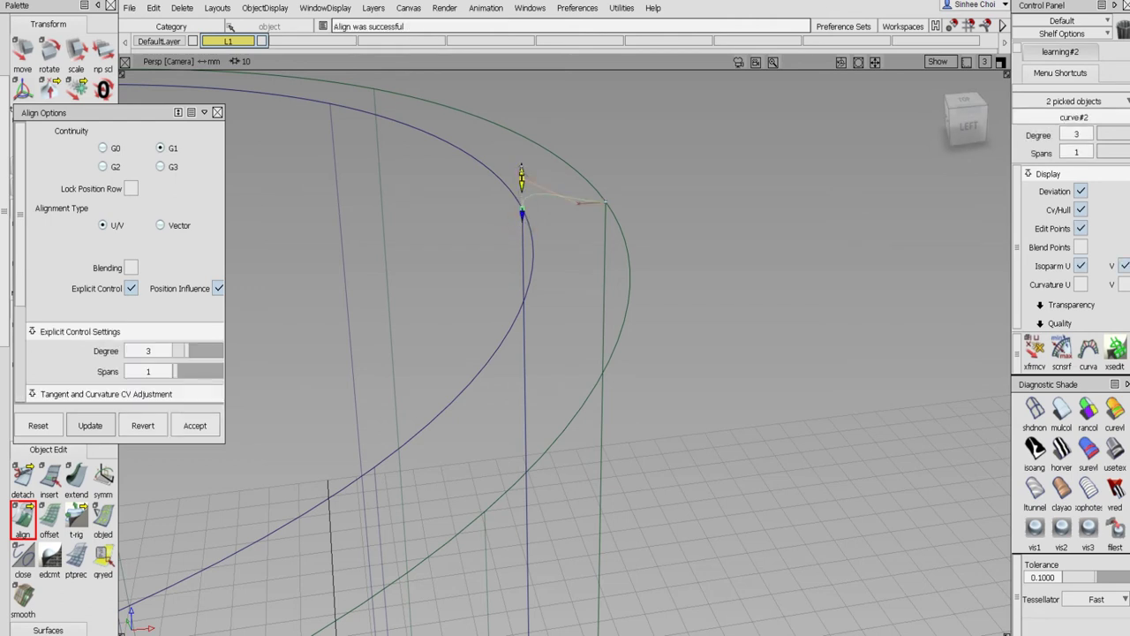
{"action": "left_click_drag", "start_coordinate": [521, 177], "coordinate": [521, 168]}
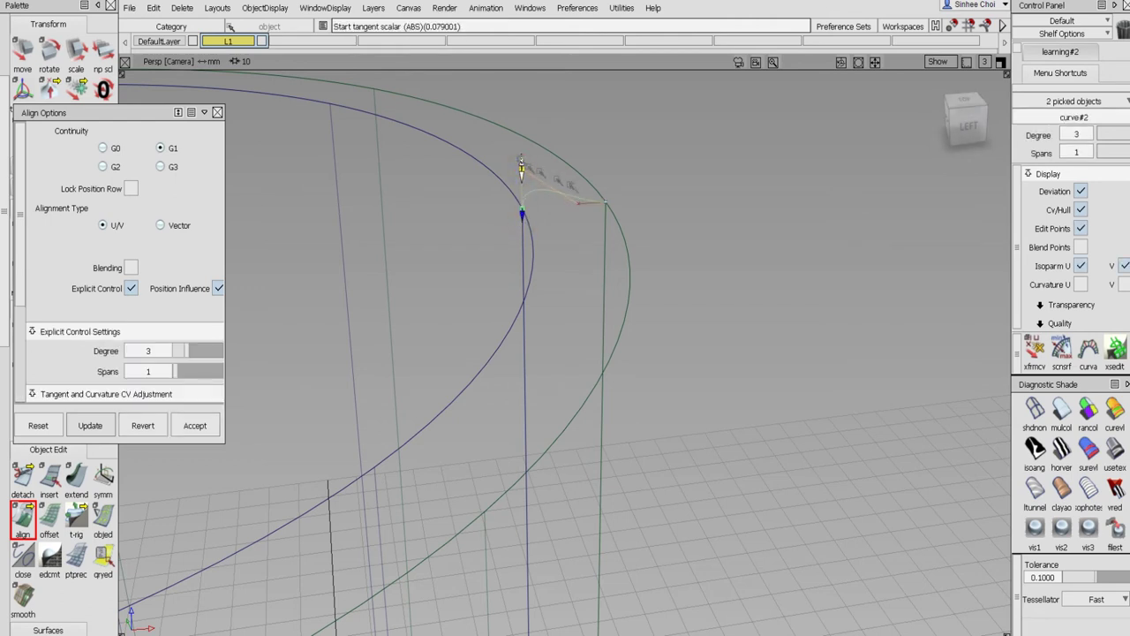
- Align the outer end of the rim curve to the outer neck surface with G1 continuity and adjust its tangent length
{"action": "left_click", "coordinate": [598, 197]}
{"action": "left_click", "coordinate": [608, 222]}
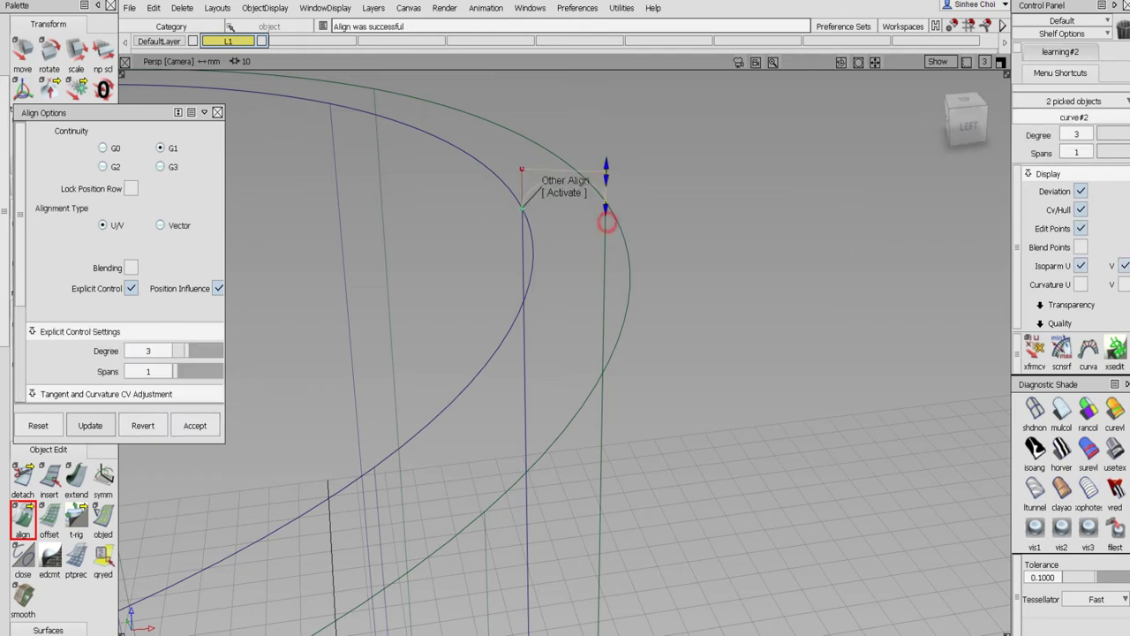
{"action": "left_click_drag", "start_coordinate": [606, 163], "coordinate": [606, 167]}
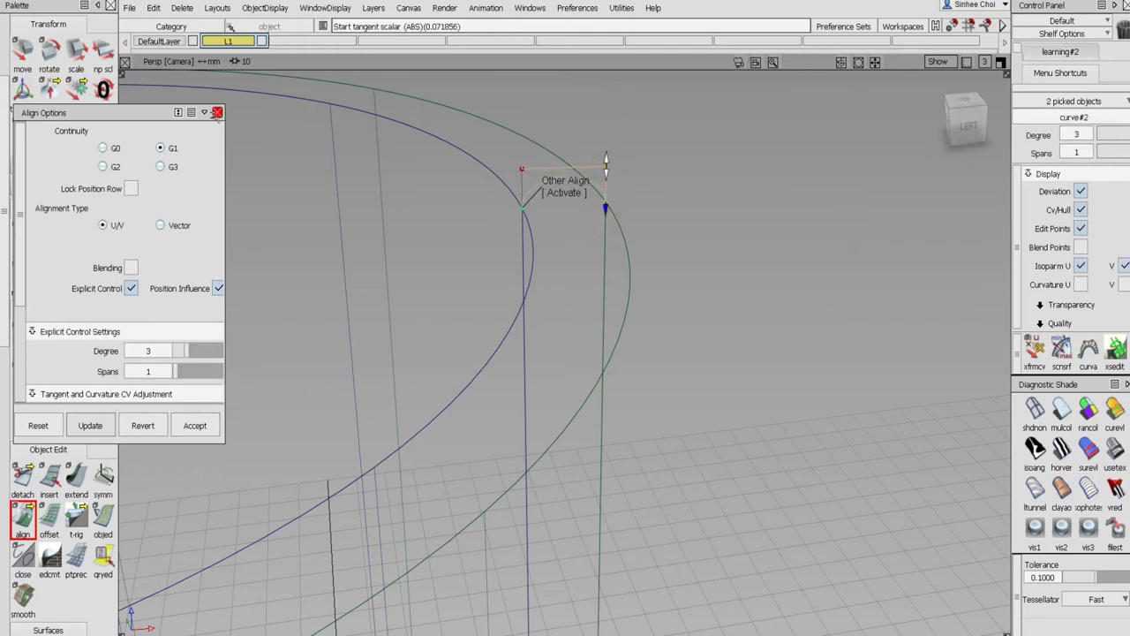
{"action": "left_click", "coordinate": [218, 112]}
- Even out the rim curve's two end tangents in the left view so it forms a symmetric arch, and clear the selection
{"action": "left_click", "coordinate": [1001, 63]}
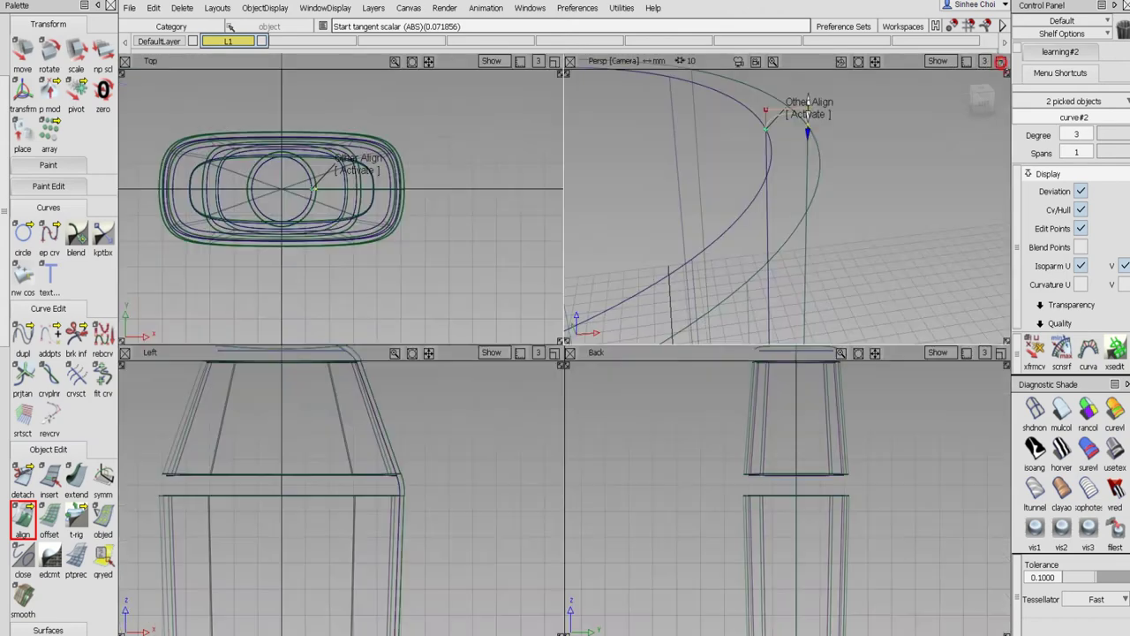
{"action": "left_click", "coordinate": [557, 358]}
{"action": "middle_click_drag", "start_coordinate": [548, 285], "coordinate": [536, 434], "text": "alt+shift"}
{"action": "right_click_drag", "start_coordinate": [545, 326], "coordinate": [671, 197], "text": "alt+shift"}
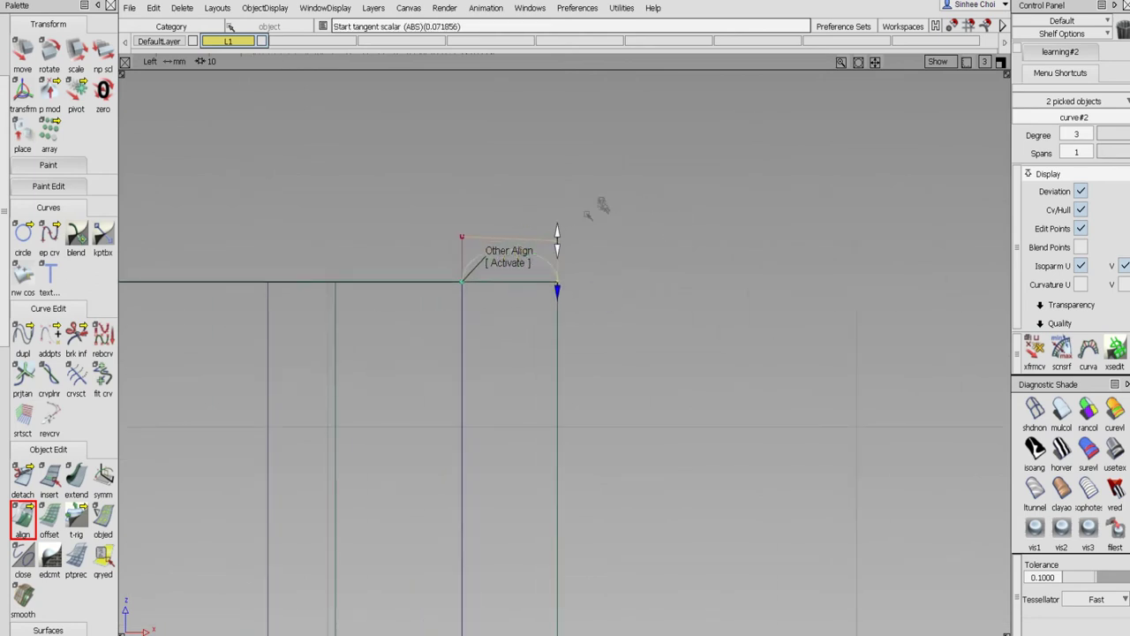
{"action": "left_click_drag", "start_coordinate": [557, 238], "coordinate": [557, 228]}
{"action": "left_click", "coordinate": [469, 265]}
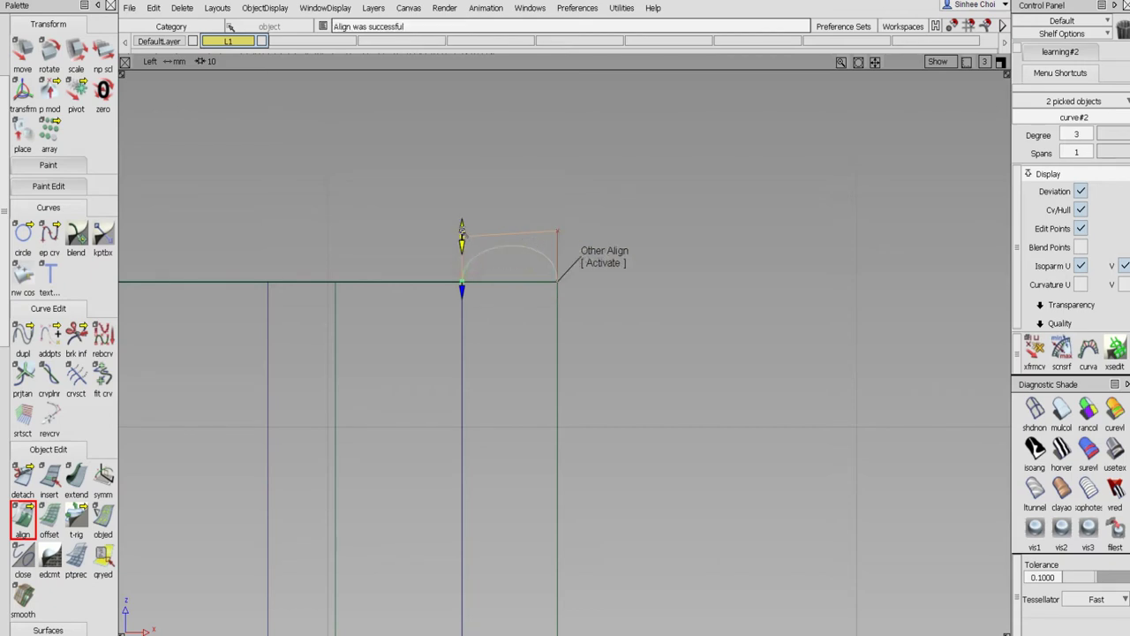
{"action": "left_click", "coordinate": [460, 226]}
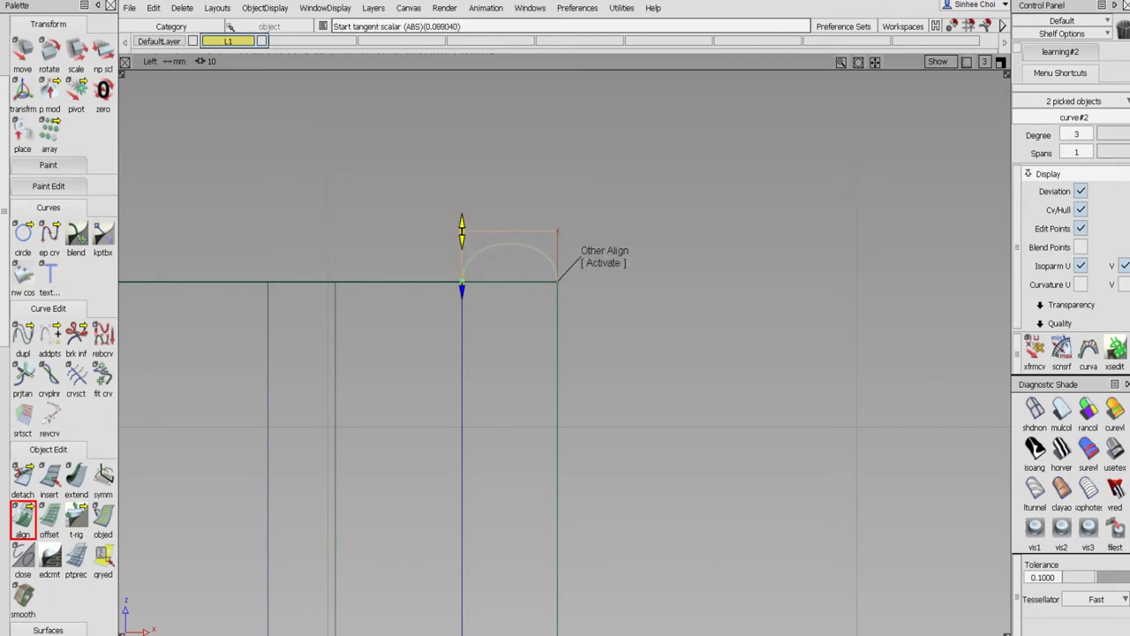
{"action": "scroll", "coordinate": [9, 67], "scroll_direction": "up", "scroll_amount": 2}
{"action": "left_click", "coordinate": [19, 55]}
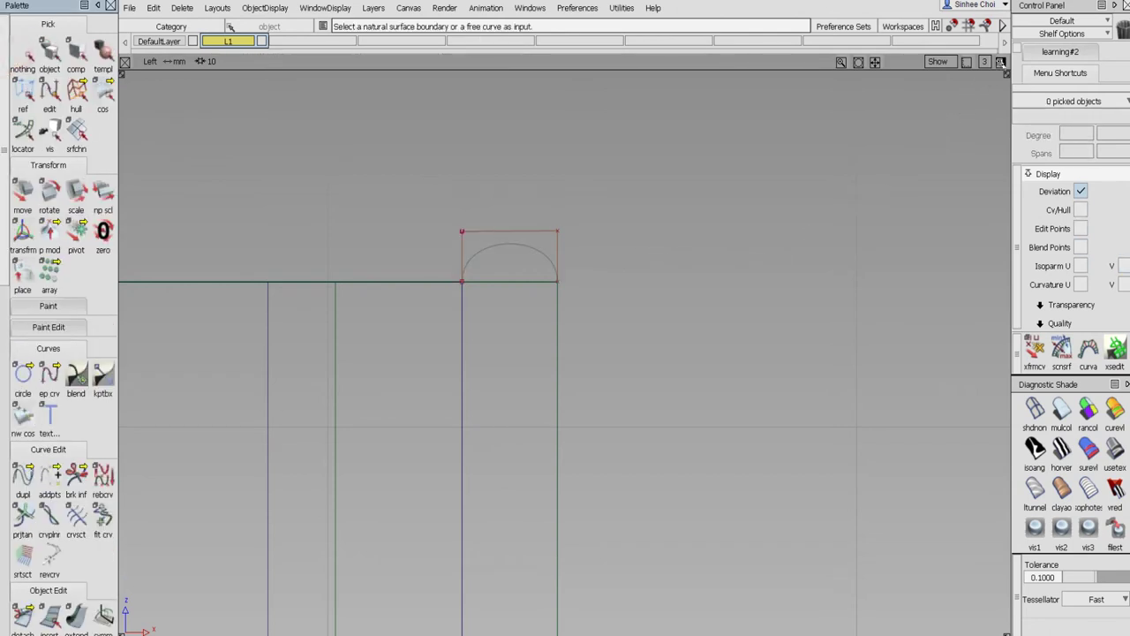
- Build a birail surface around the neck rim from the arched curve, with the inner and outer rim edges as the two rails
{"action": "left_click", "coordinate": [1001, 62]}
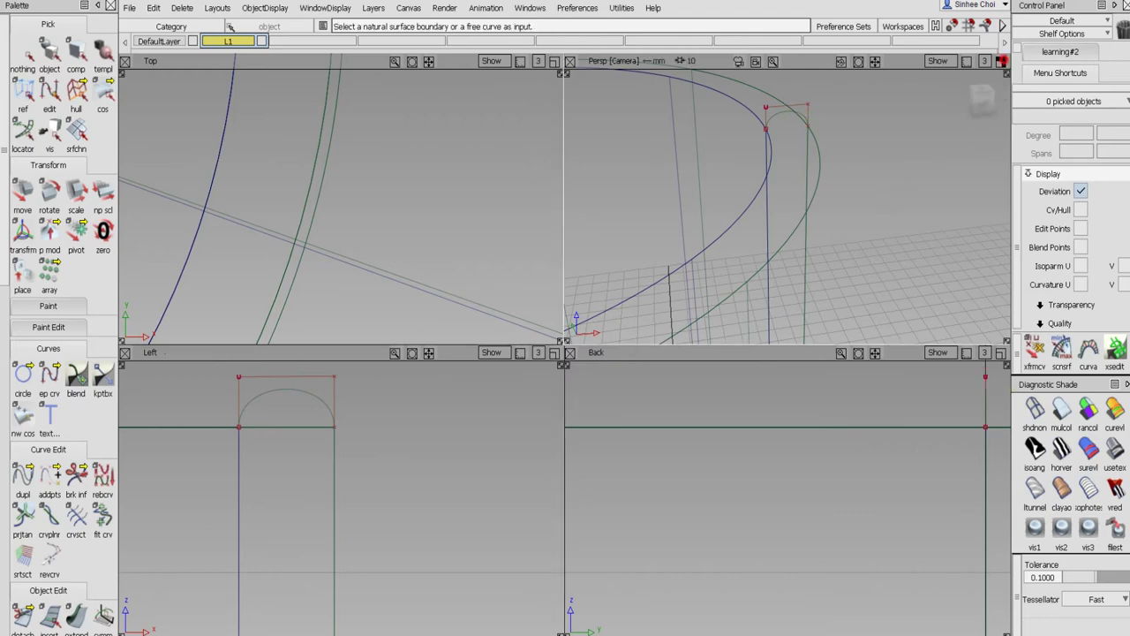
{"action": "left_click", "coordinate": [1000, 61]}
{"action": "left_click_drag", "start_coordinate": [805, 228], "coordinate": [893, 270], "text": "alt+shift"}
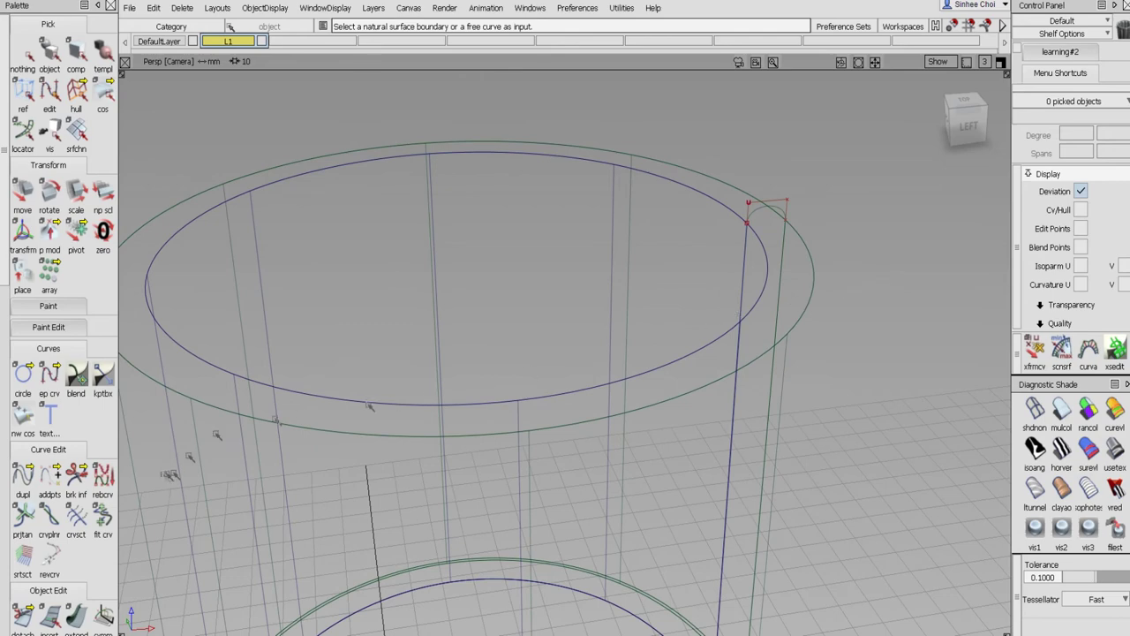
{"action": "scroll", "coordinate": [6, 318], "scroll_direction": "down", "scroll_amount": 5}
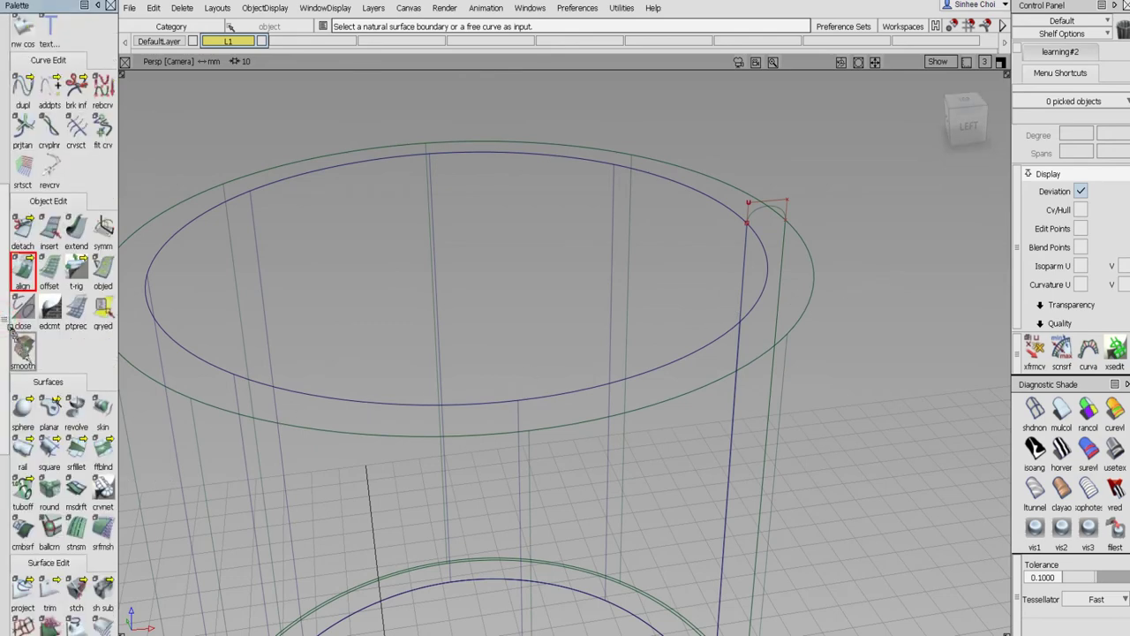
{"action": "left_click", "coordinate": [24, 451]}
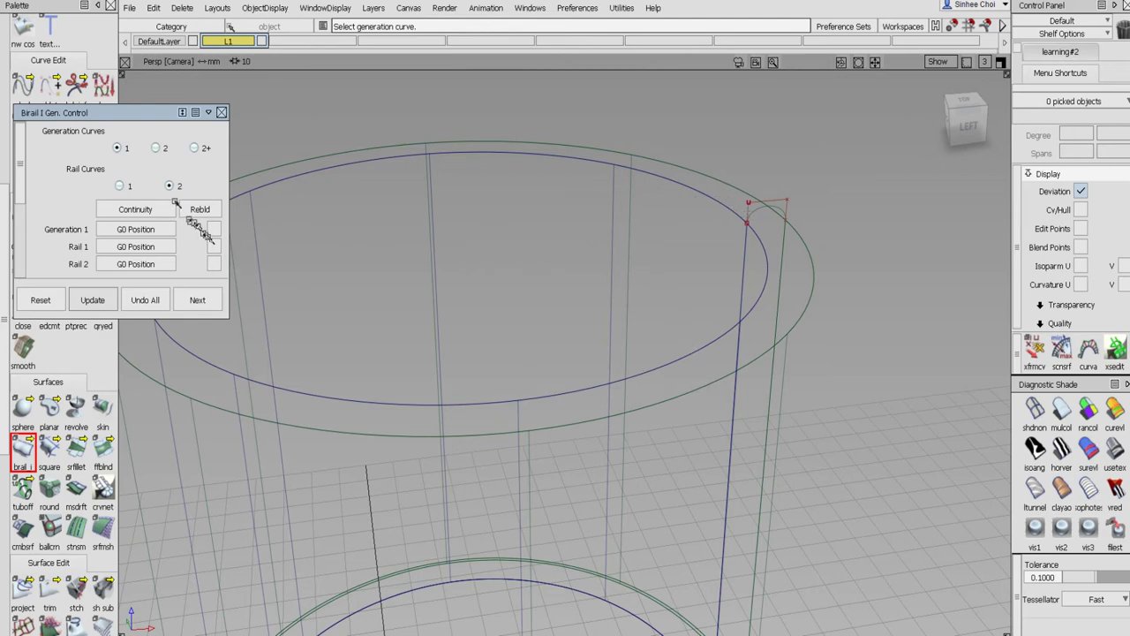
{"action": "left_click", "coordinate": [754, 214]}
{"action": "left_click", "coordinate": [757, 234]}
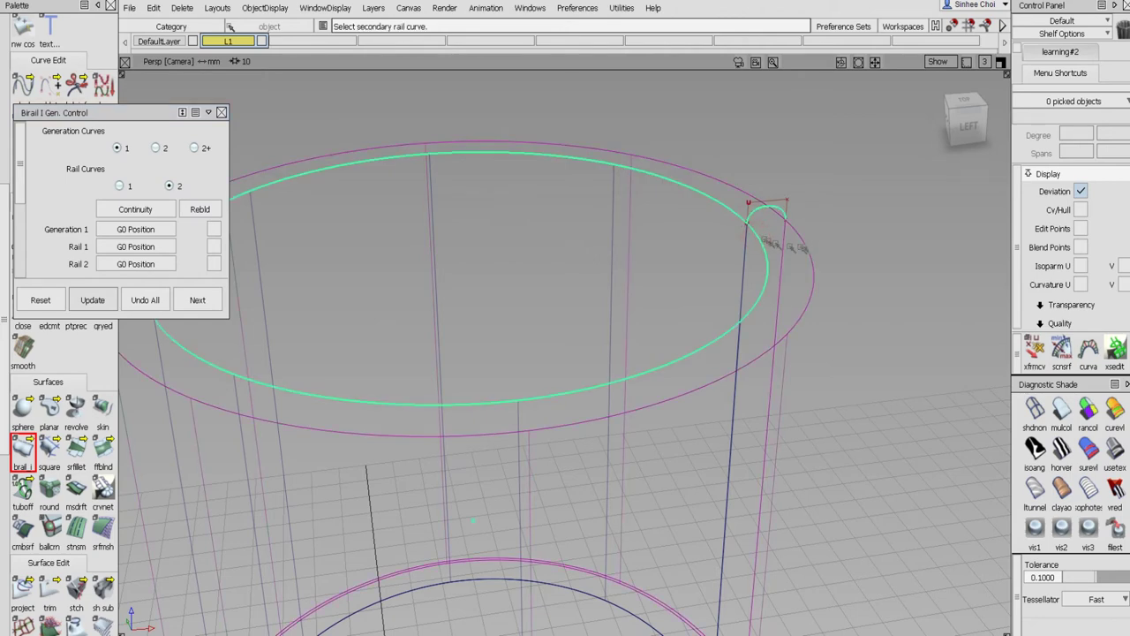
{"action": "left_click", "coordinate": [807, 248]}
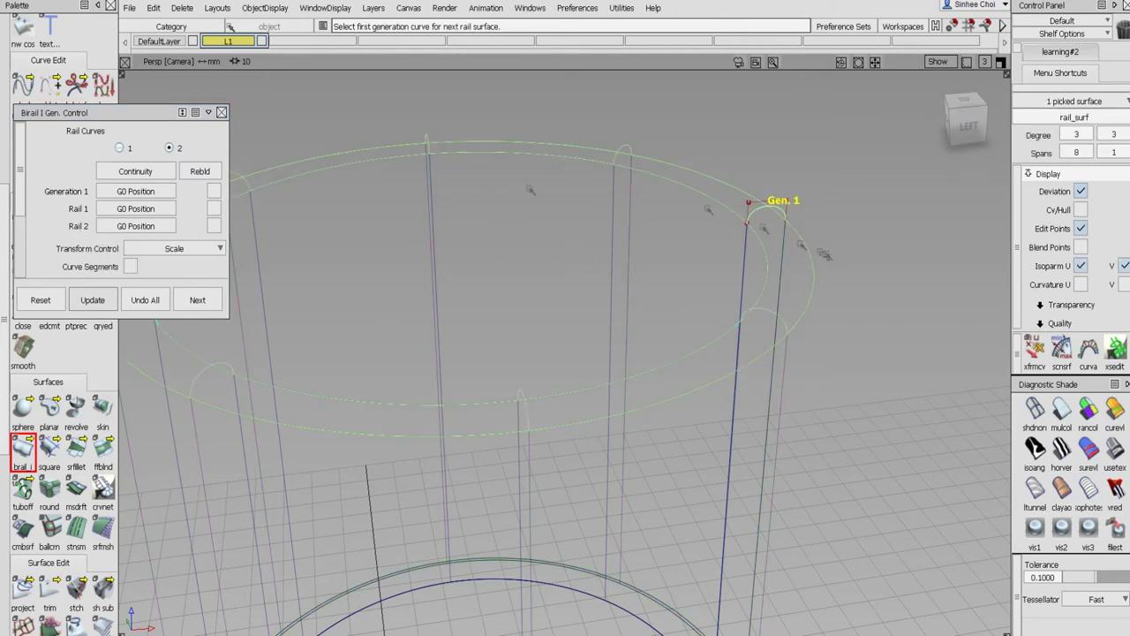
{"action": "left_click", "coordinate": [197, 300]}
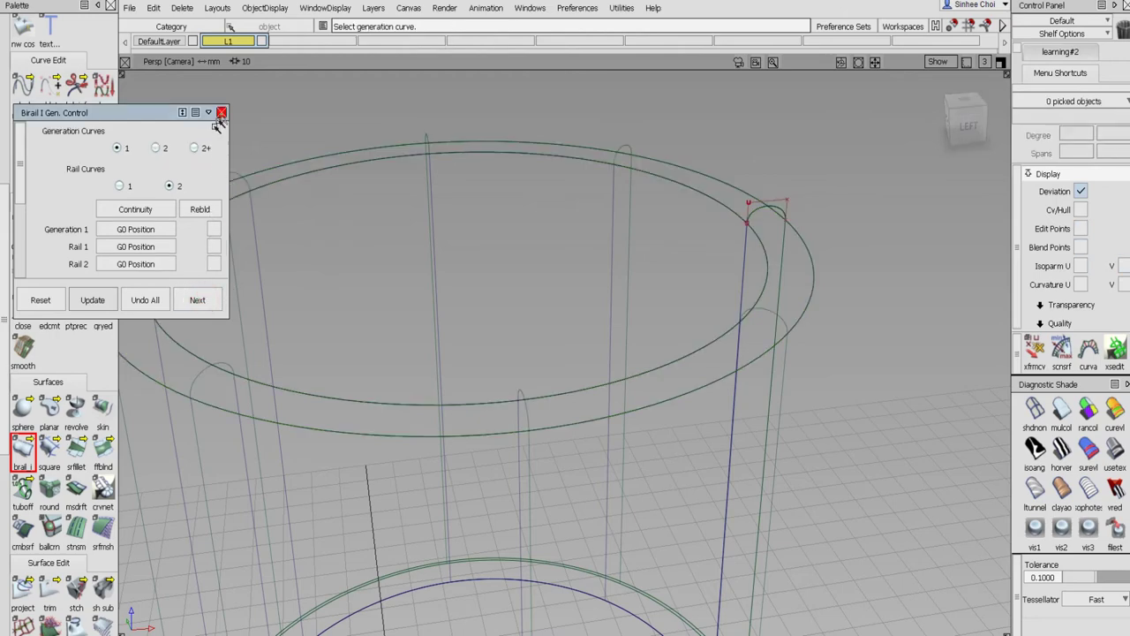
{"action": "left_click", "coordinate": [221, 112]}
- Delete the arched generation curve at the neck rim together with its construction history
{"action": "scroll", "coordinate": [17, 69], "scroll_direction": "up", "scroll_amount": 5}
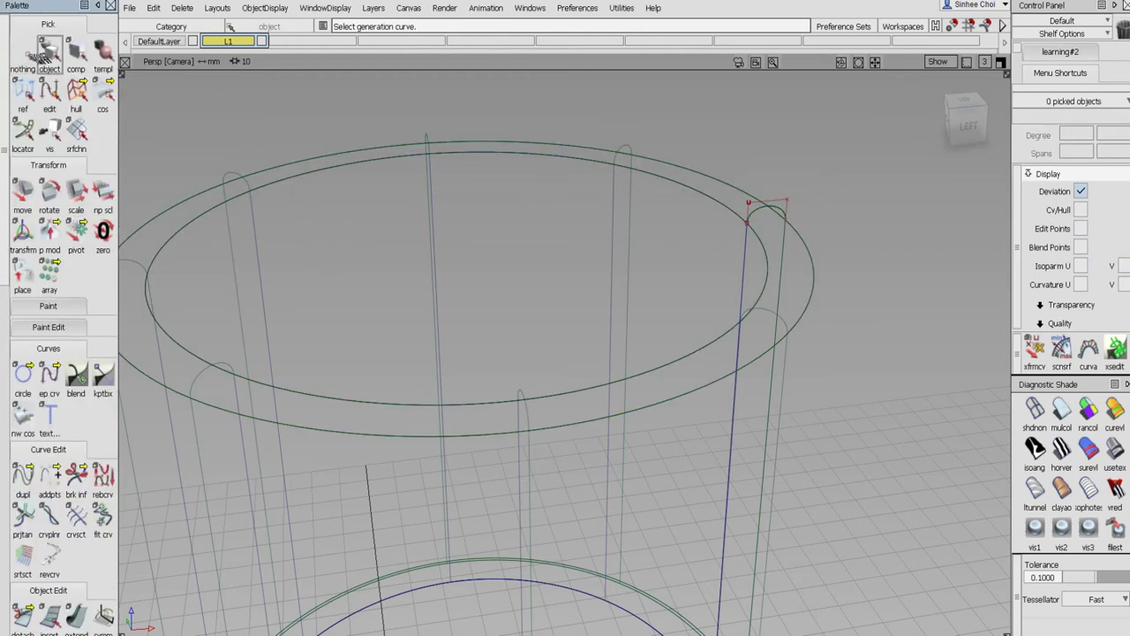
{"action": "left_click", "coordinate": [41, 55]}
{"action": "left_click", "coordinate": [749, 203]}
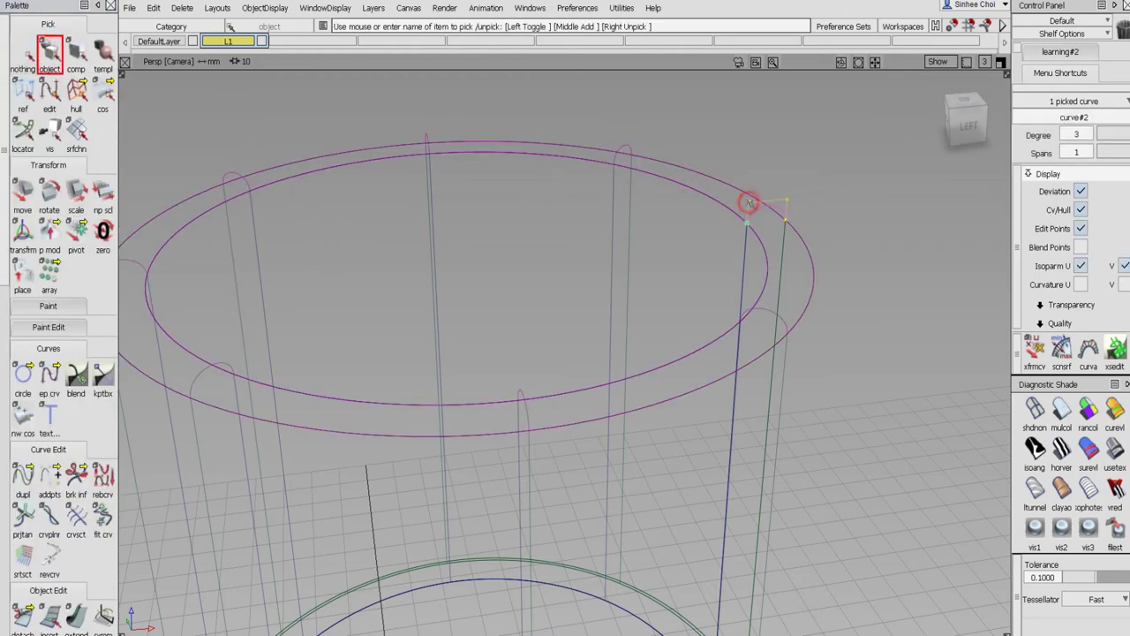
{"action": "key", "text": "Delete"}
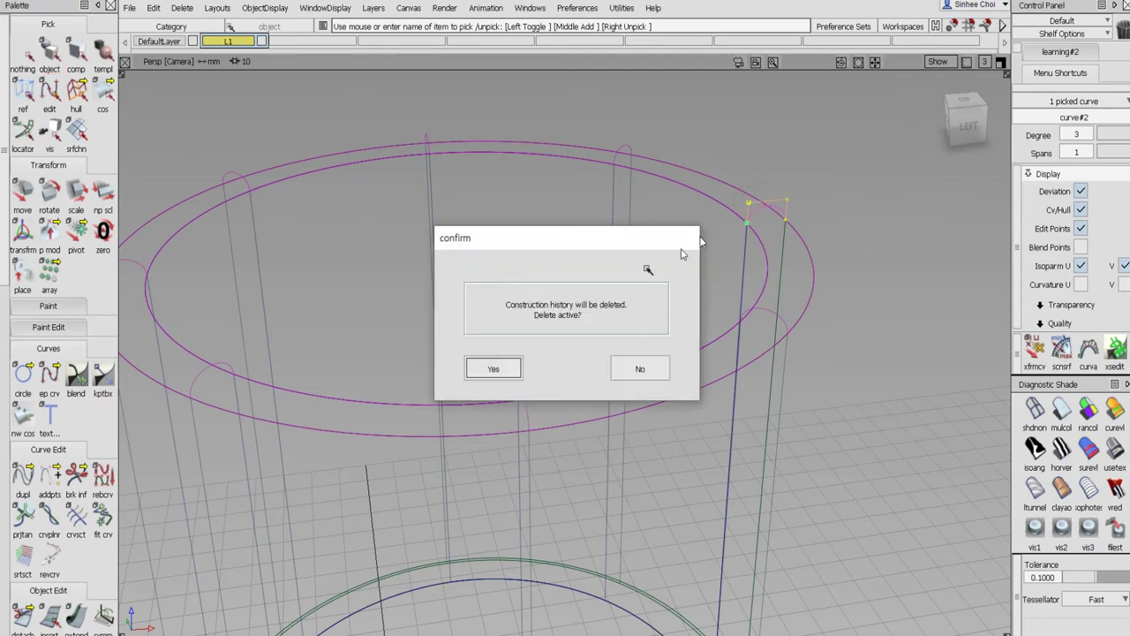
{"action": "left_click", "coordinate": [499, 369]}
- Pick all the bottle surfaces and delete their construction history
{"action": "right_click_drag", "start_coordinate": [601, 328], "coordinate": [529, 428], "text": "alt+shift"}
{"action": "middle_click_drag", "start_coordinate": [529, 432], "coordinate": [542, 375], "text": "alt+shift"}
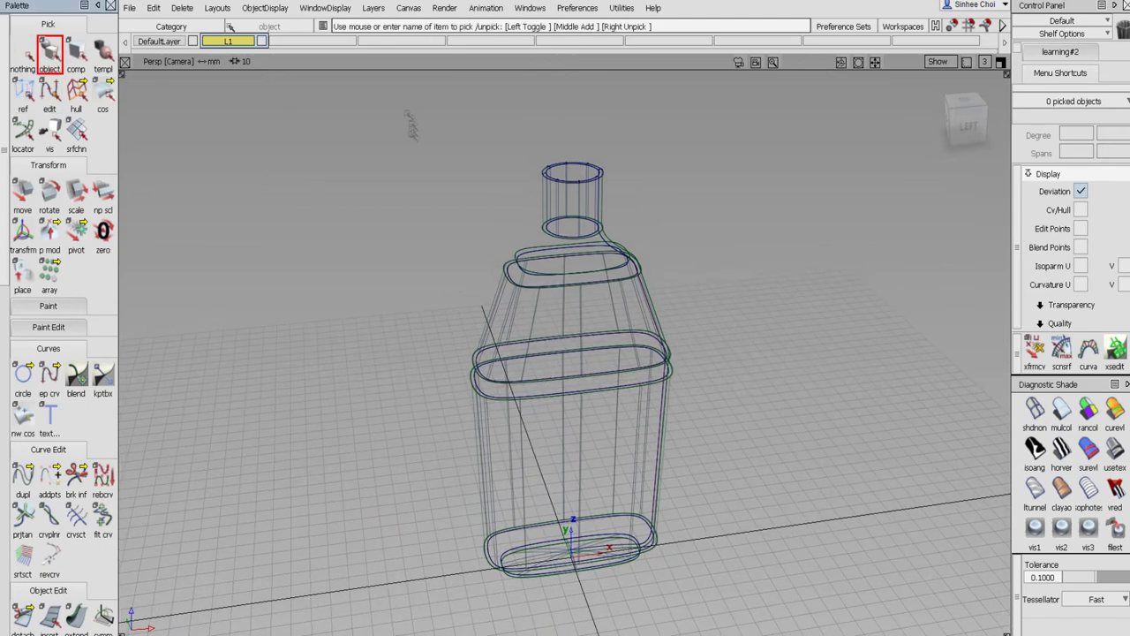
{"action": "left_click_drag", "start_coordinate": [404, 114], "coordinate": [784, 618]}
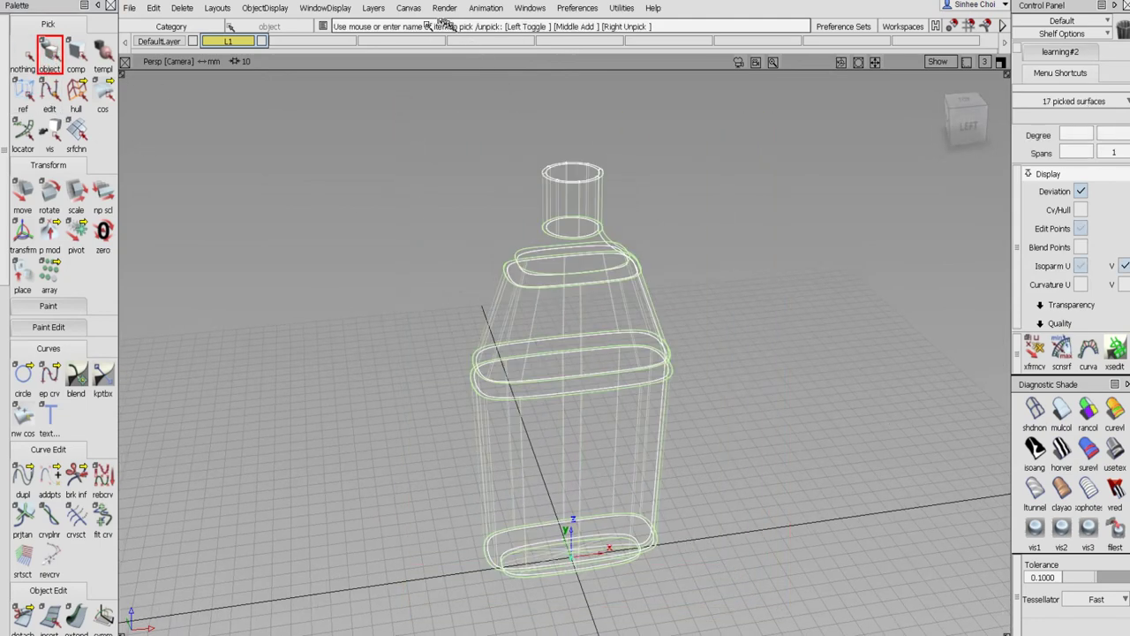
{"action": "left_click", "coordinate": [181, 9]}
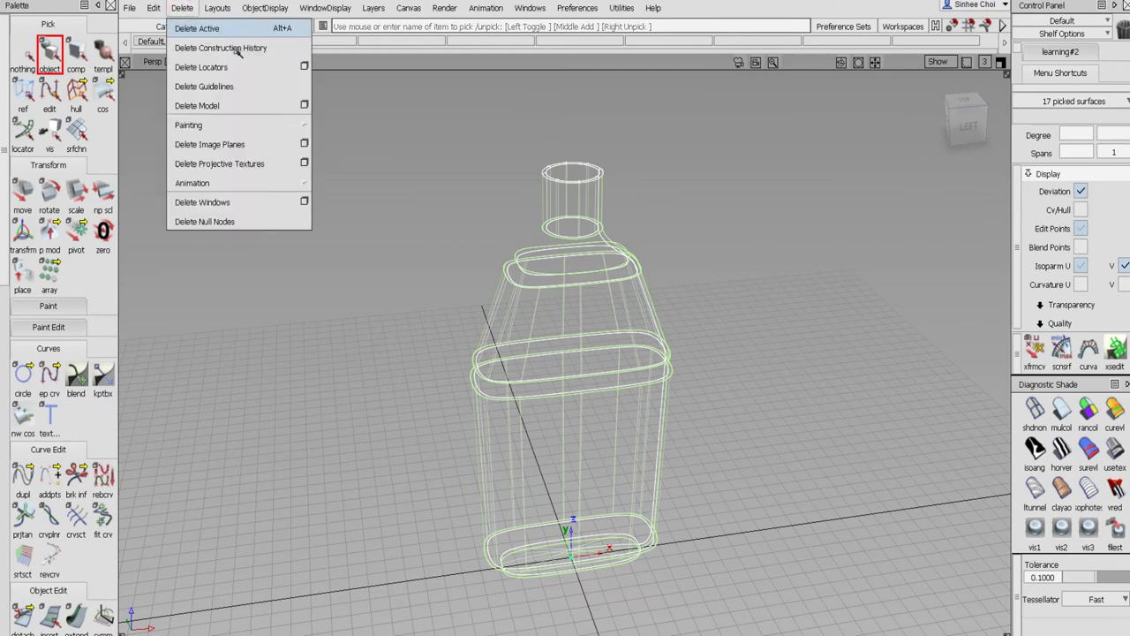
{"action": "left_click", "coordinate": [235, 49]}
{"action": "left_click", "coordinate": [493, 367]}
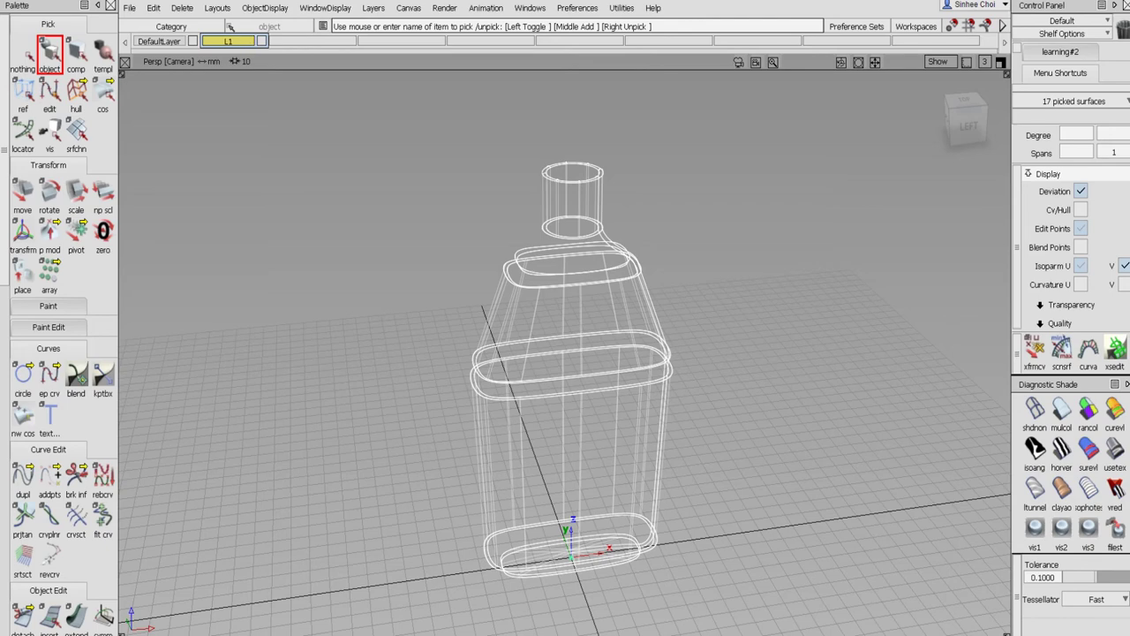
- Assign the picked bottle surfaces to layer L1, clear the selection and make DefaultLayer the active layer
{"action": "right_click", "coordinate": [261, 40]}
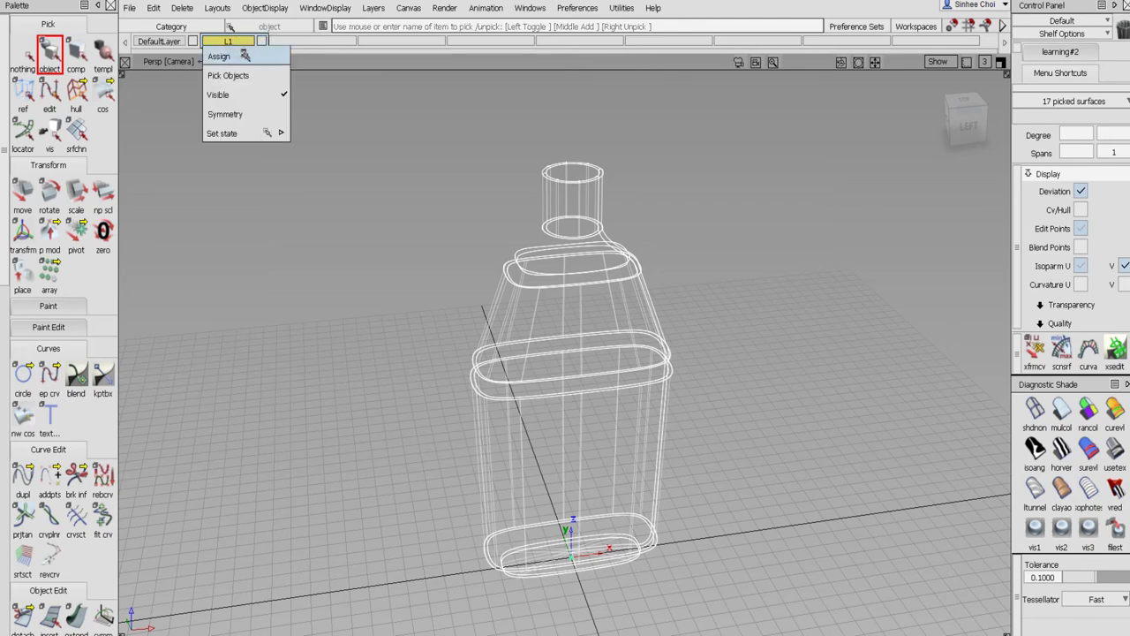
{"action": "left_click", "coordinate": [237, 75]}
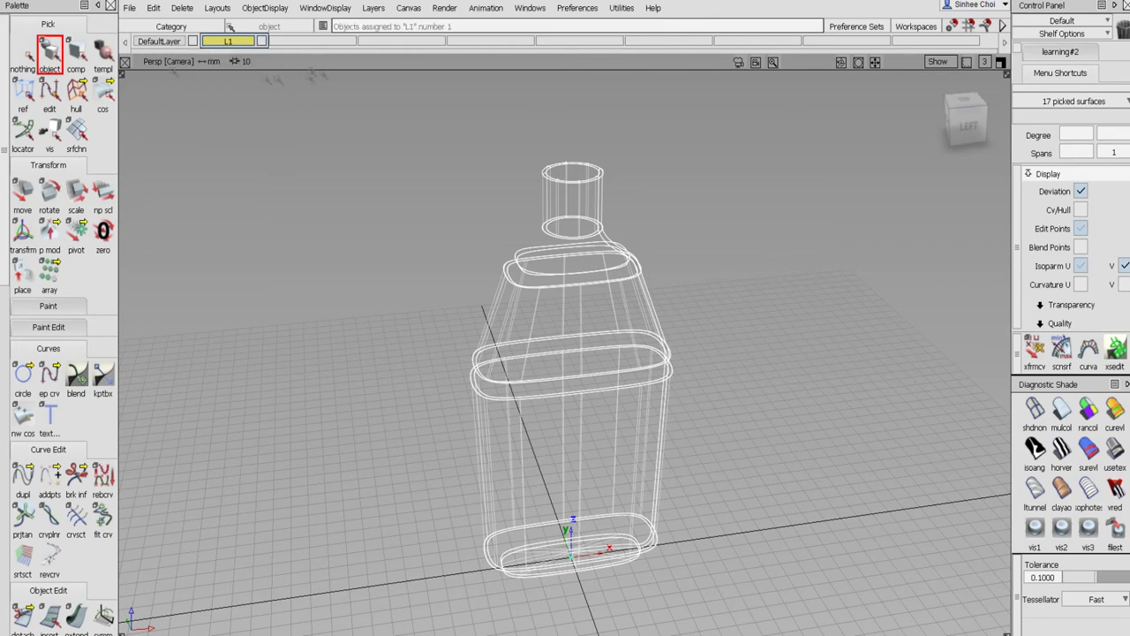
{"action": "left_click", "coordinate": [23, 54]}
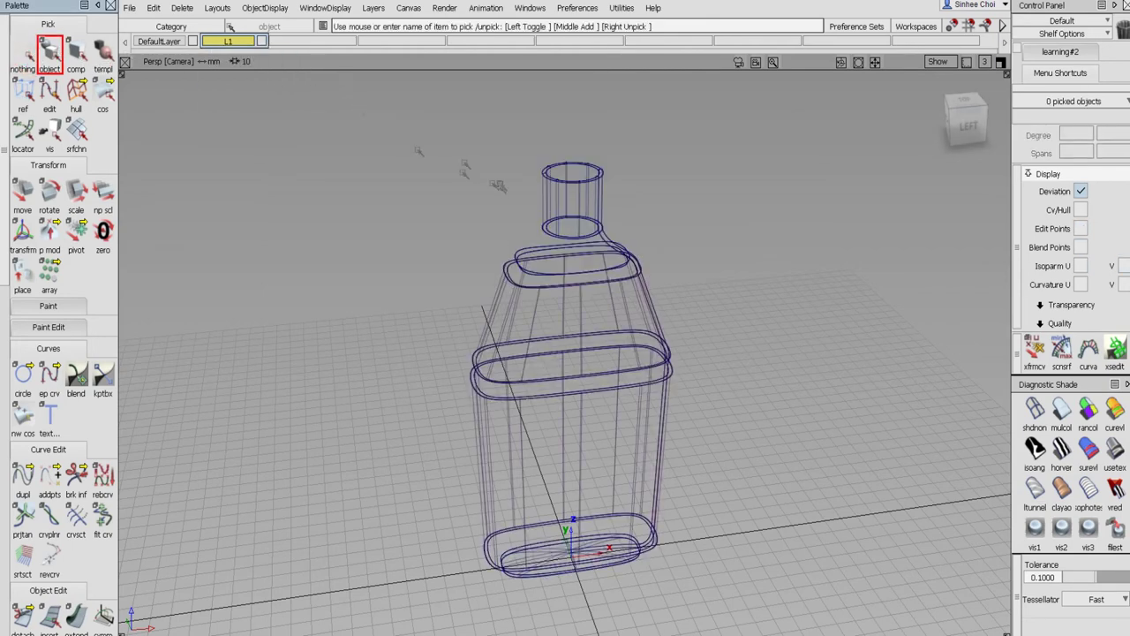
{"action": "left_click", "coordinate": [263, 42]}
{"action": "left_click", "coordinate": [264, 41]}
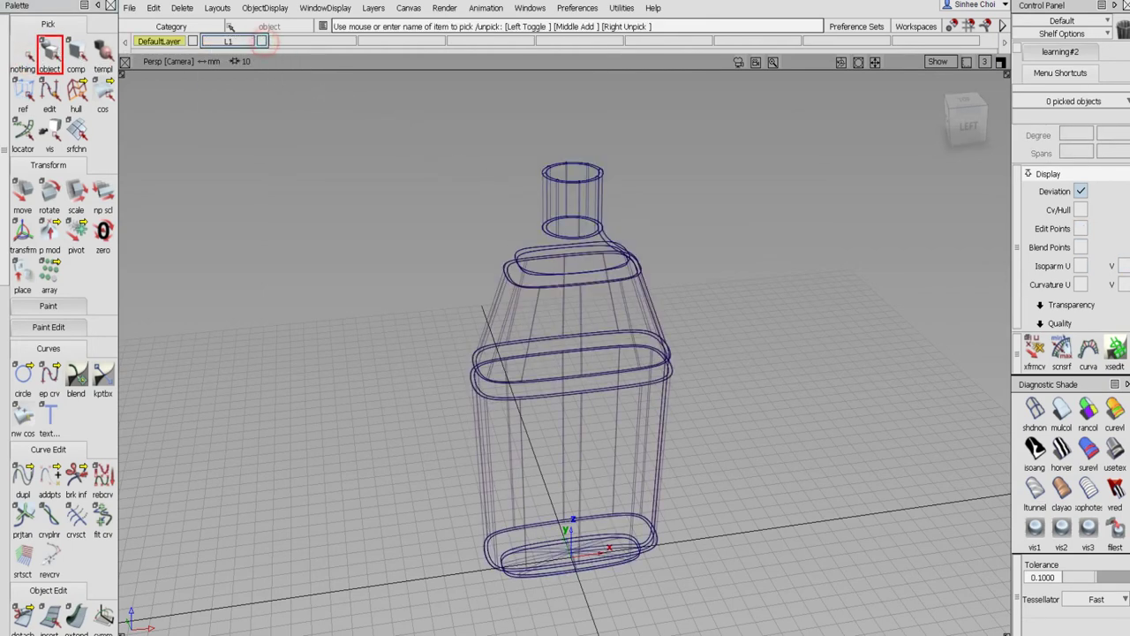
- Display the bottle shaded with Visual State 1 and open the shader list, placing its window clear of most of the bottle
{"action": "left_click", "coordinate": [1035, 527]}
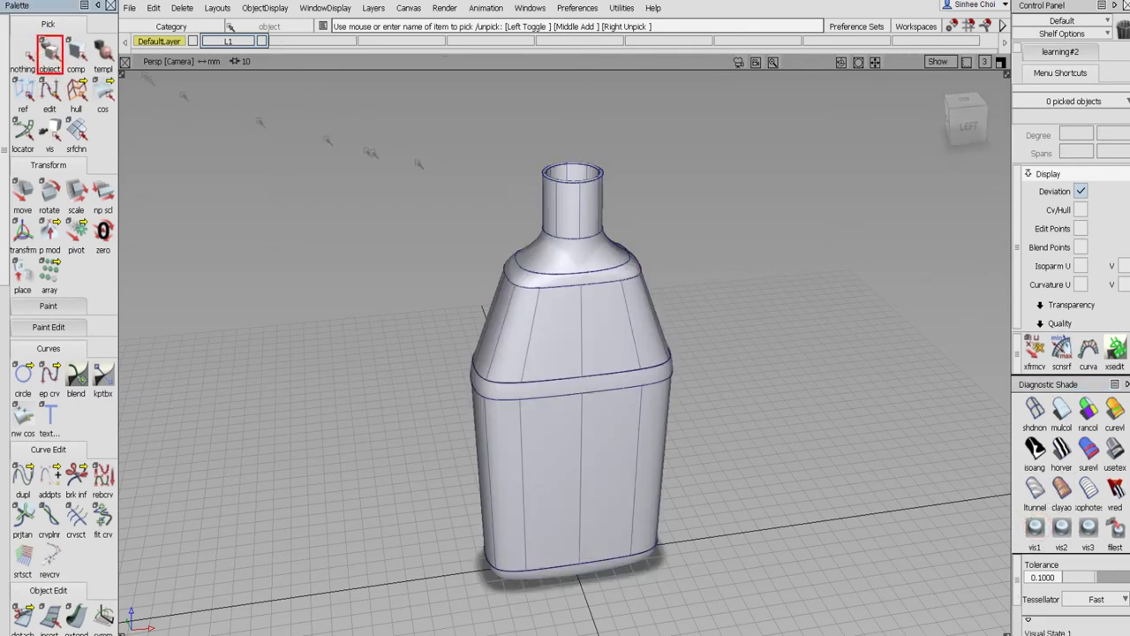
{"action": "left_click", "coordinate": [444, 8]}
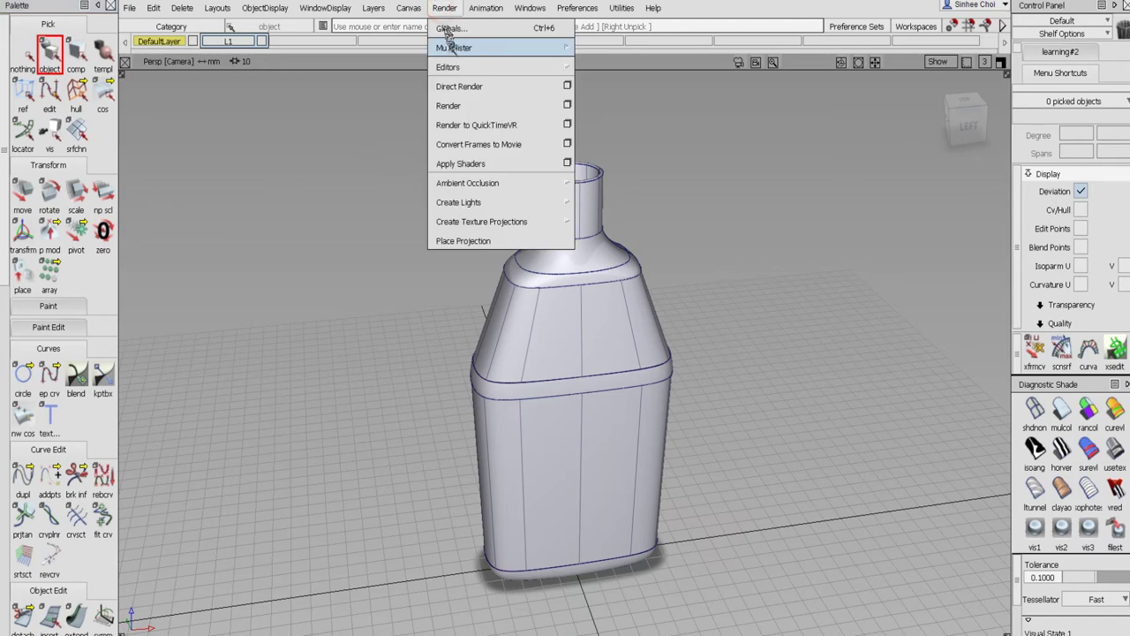
{"action": "mouse_move", "coordinate": [450, 46]}
{"action": "left_click", "coordinate": [627, 80]}
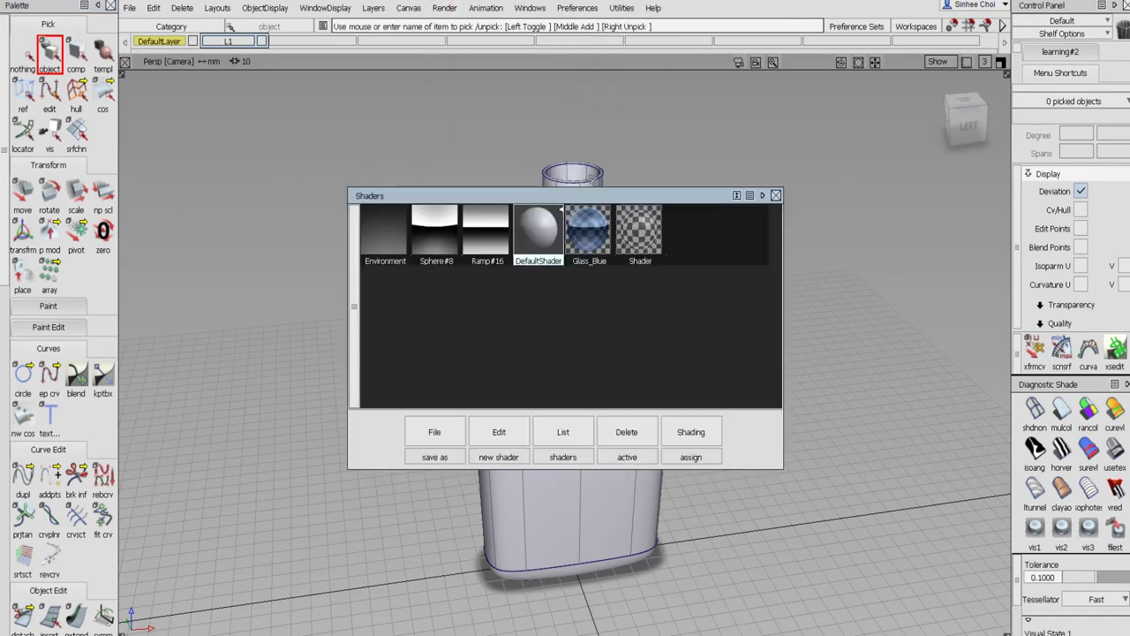
{"action": "left_click_drag", "start_coordinate": [596, 196], "coordinate": [840, 189]}
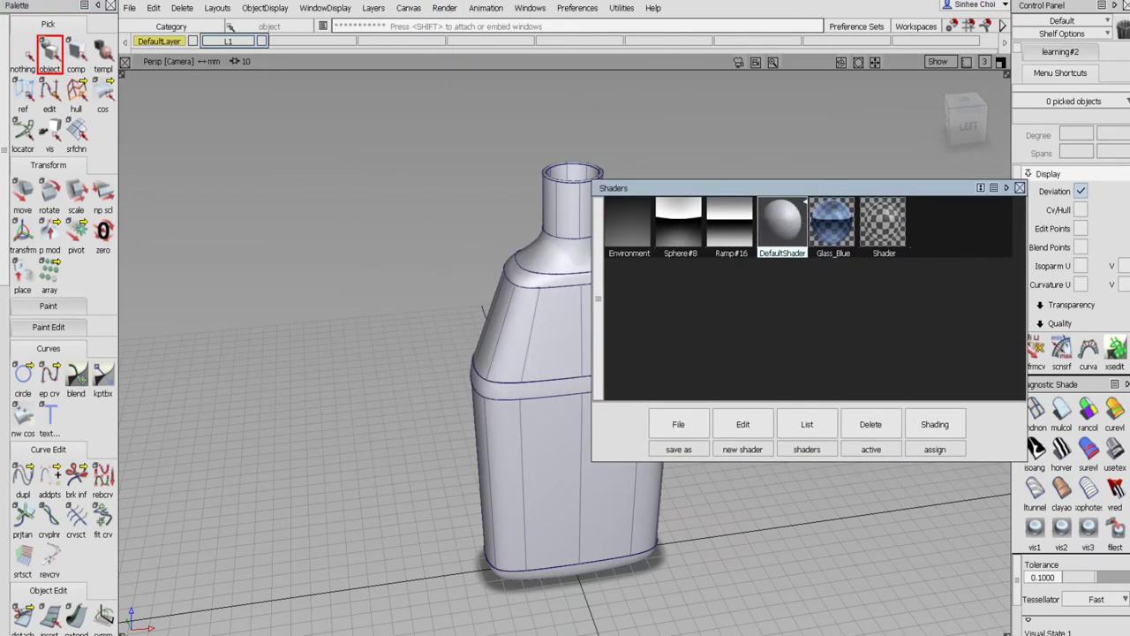
- Pick all objects that use DefaultShader and assign the Glass_Blue shader to them
{"action": "left_click", "coordinate": [936, 424]}
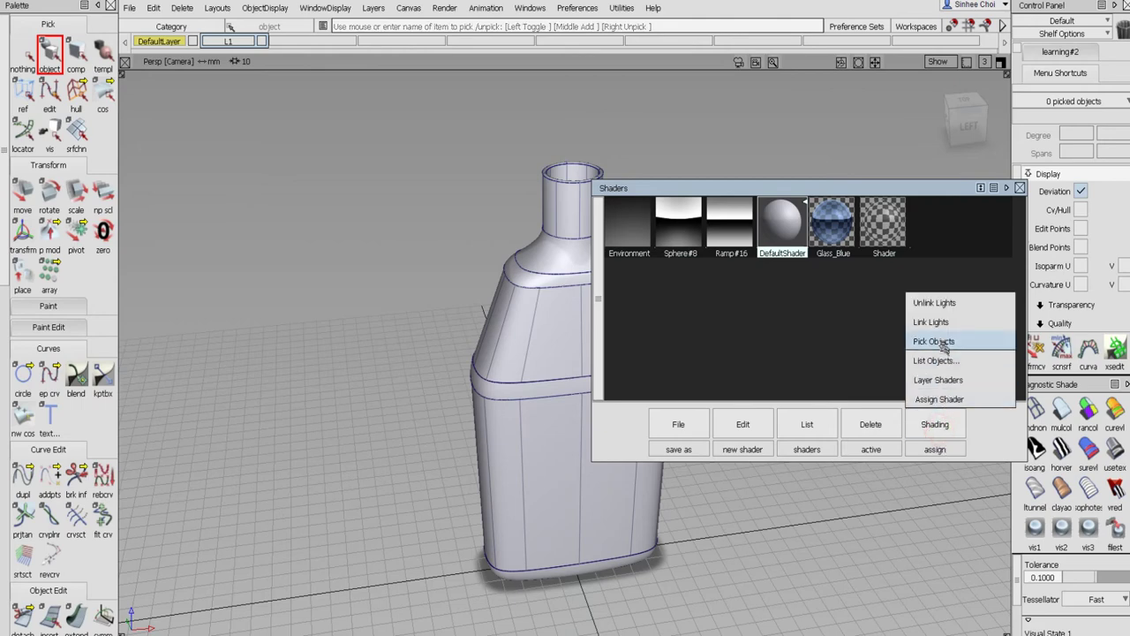
{"action": "left_click", "coordinate": [935, 334]}
{"action": "left_click", "coordinate": [844, 234]}
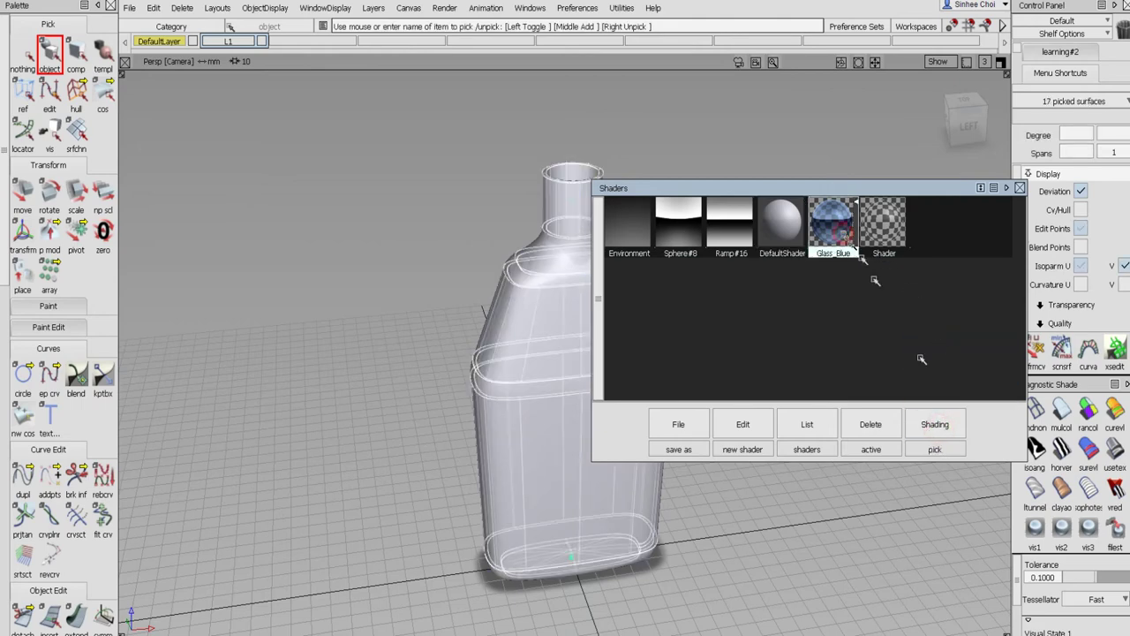
{"action": "left_click", "coordinate": [949, 426]}
{"action": "left_click", "coordinate": [947, 400]}
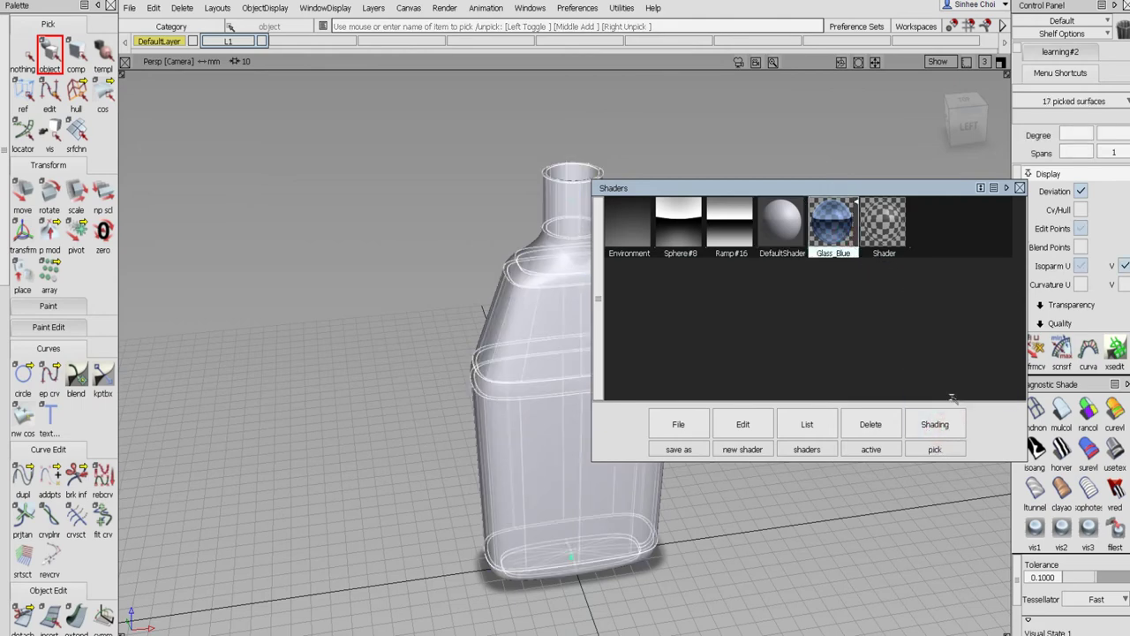
- Open the Glass_Blue shader's settings and increase its transparency for a lighter, clearer blue glass
{"action": "double_click", "coordinate": [830, 227]}
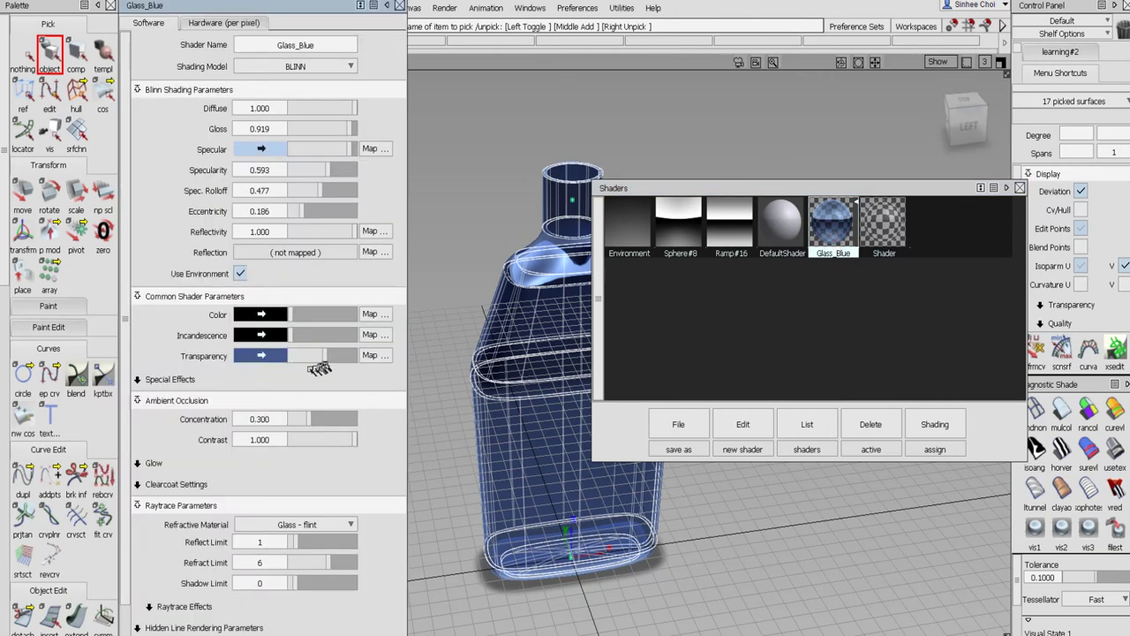
{"action": "left_click_drag", "start_coordinate": [333, 362], "coordinate": [343, 364]}
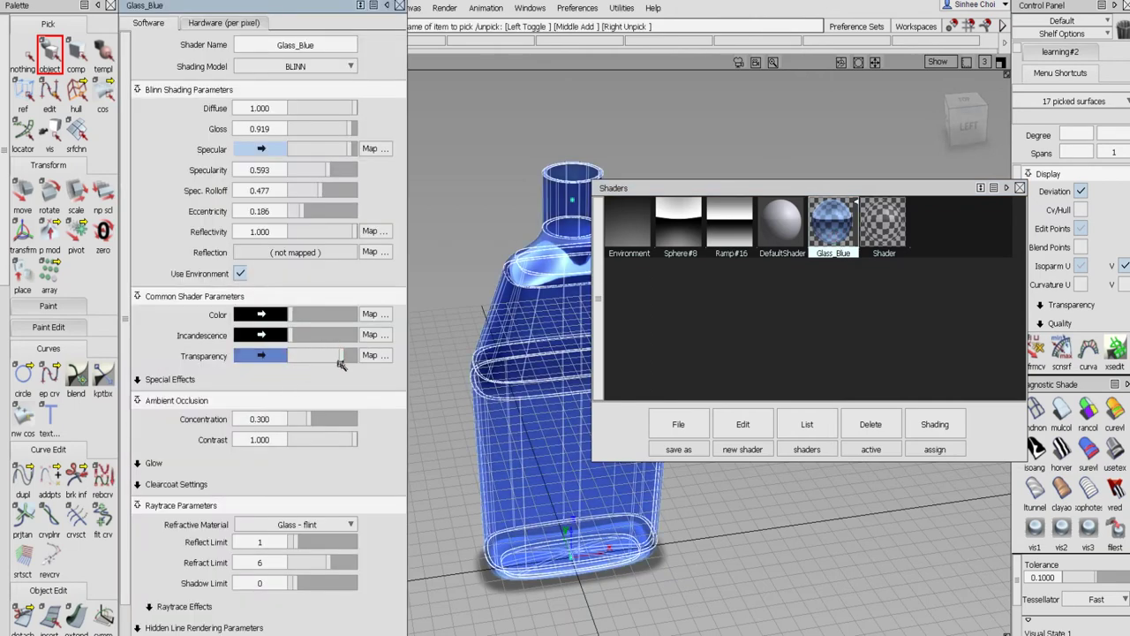